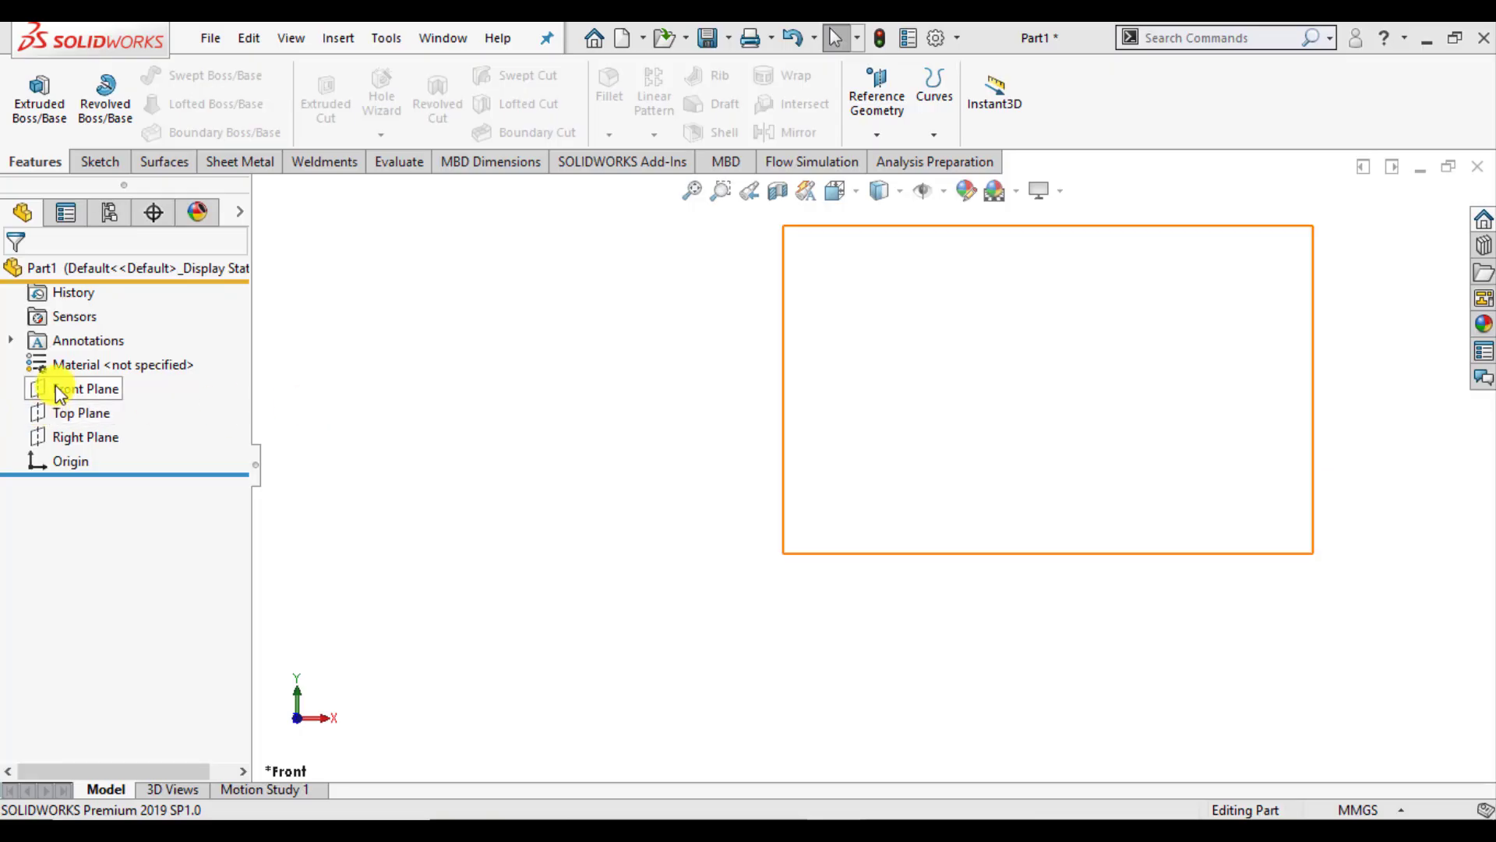
Step: Start a new sketch on the Front Plane
{"action": "left_click", "coordinate": [58, 392]}
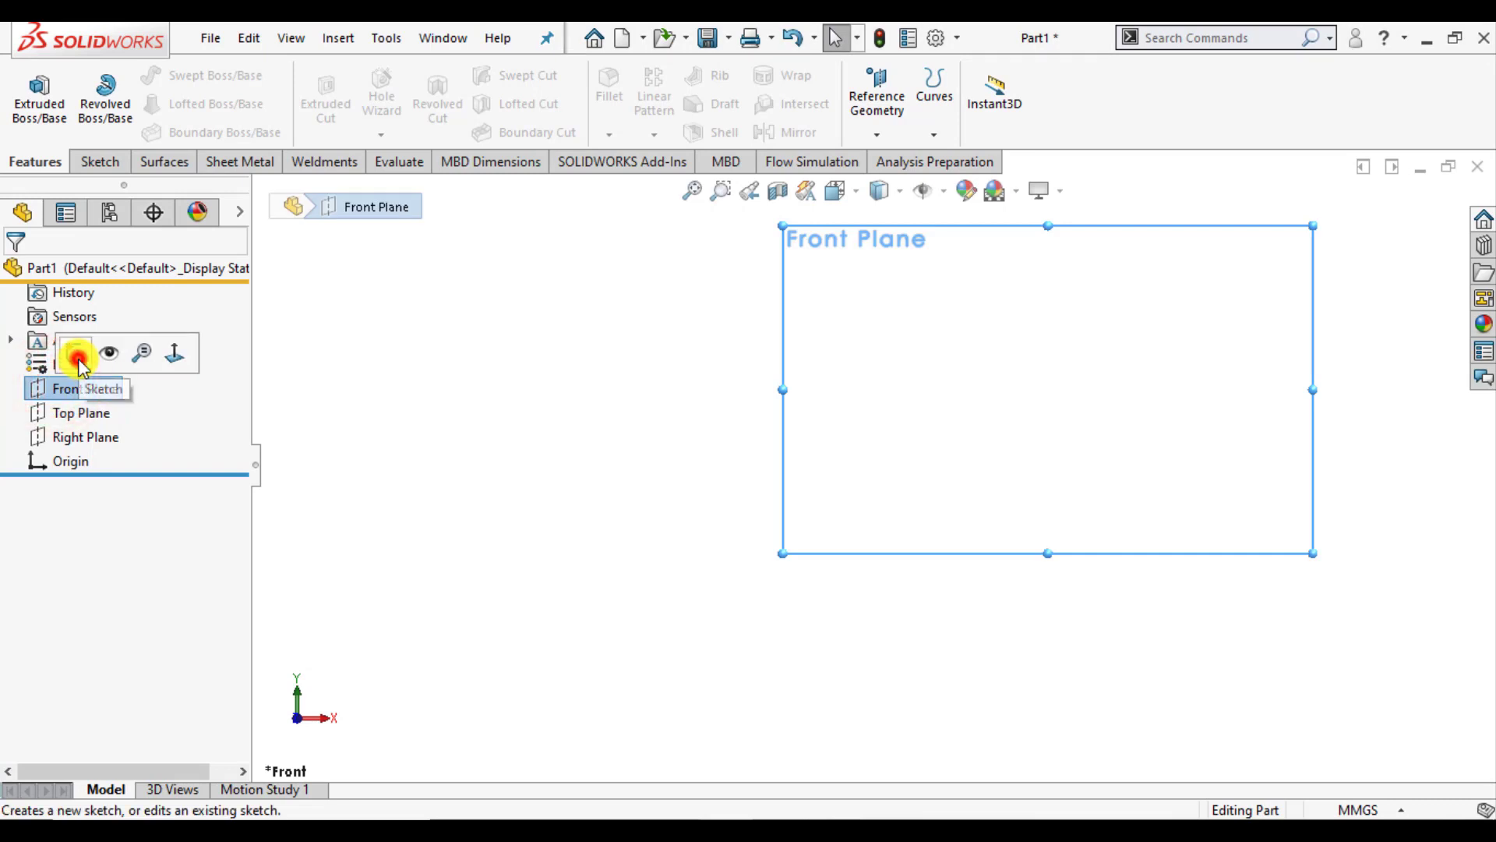
{"action": "left_click", "coordinate": [75, 352]}
{"action": "left_click", "coordinate": [655, 461]}
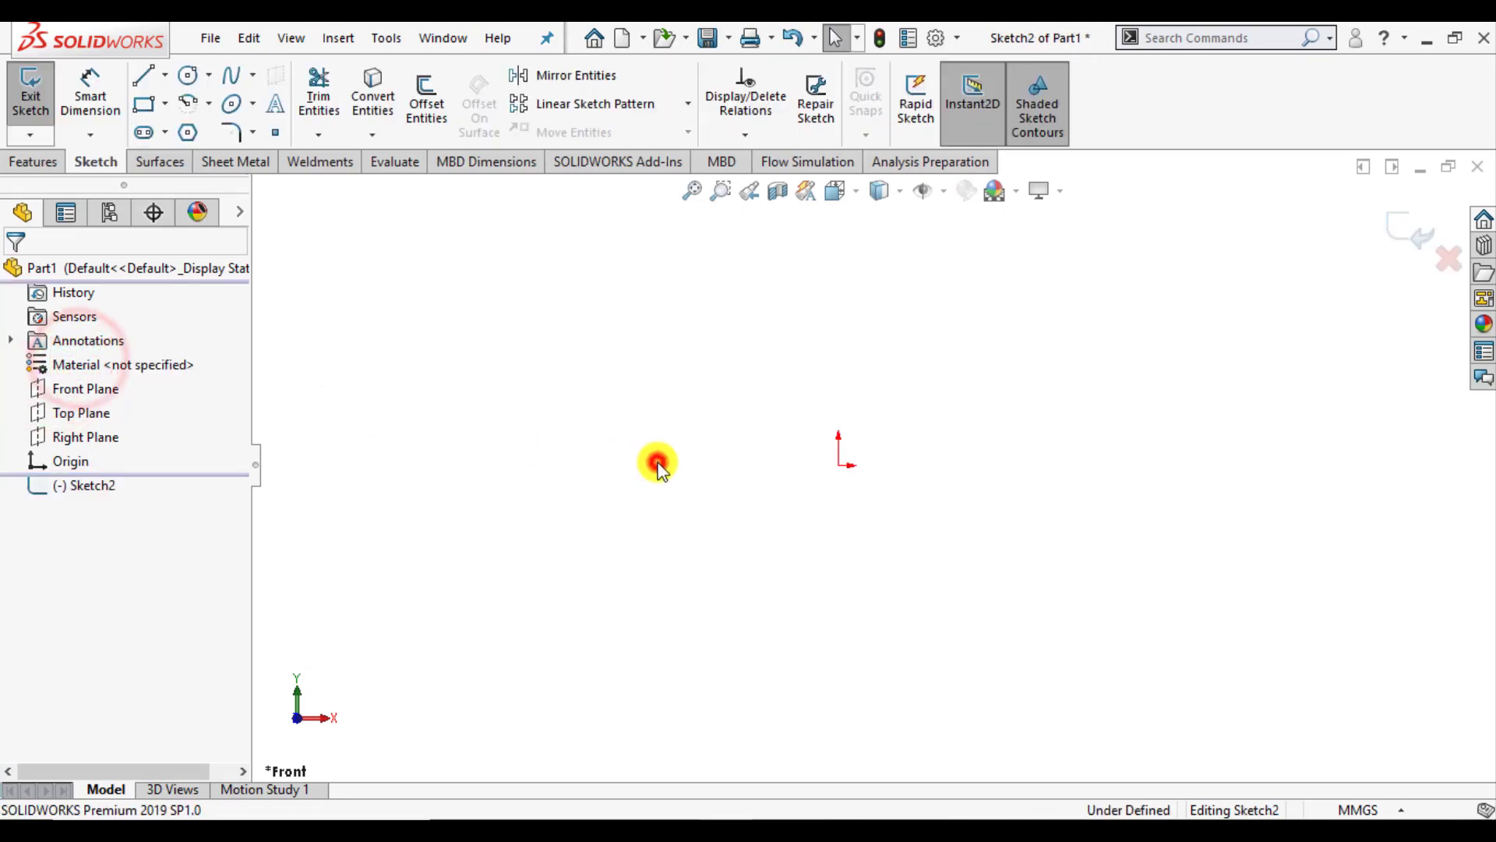
Step: Draw five connected lines from the origin: flange, riser, top, drop and right flange
{"action": "left_click", "coordinate": [141, 76]}
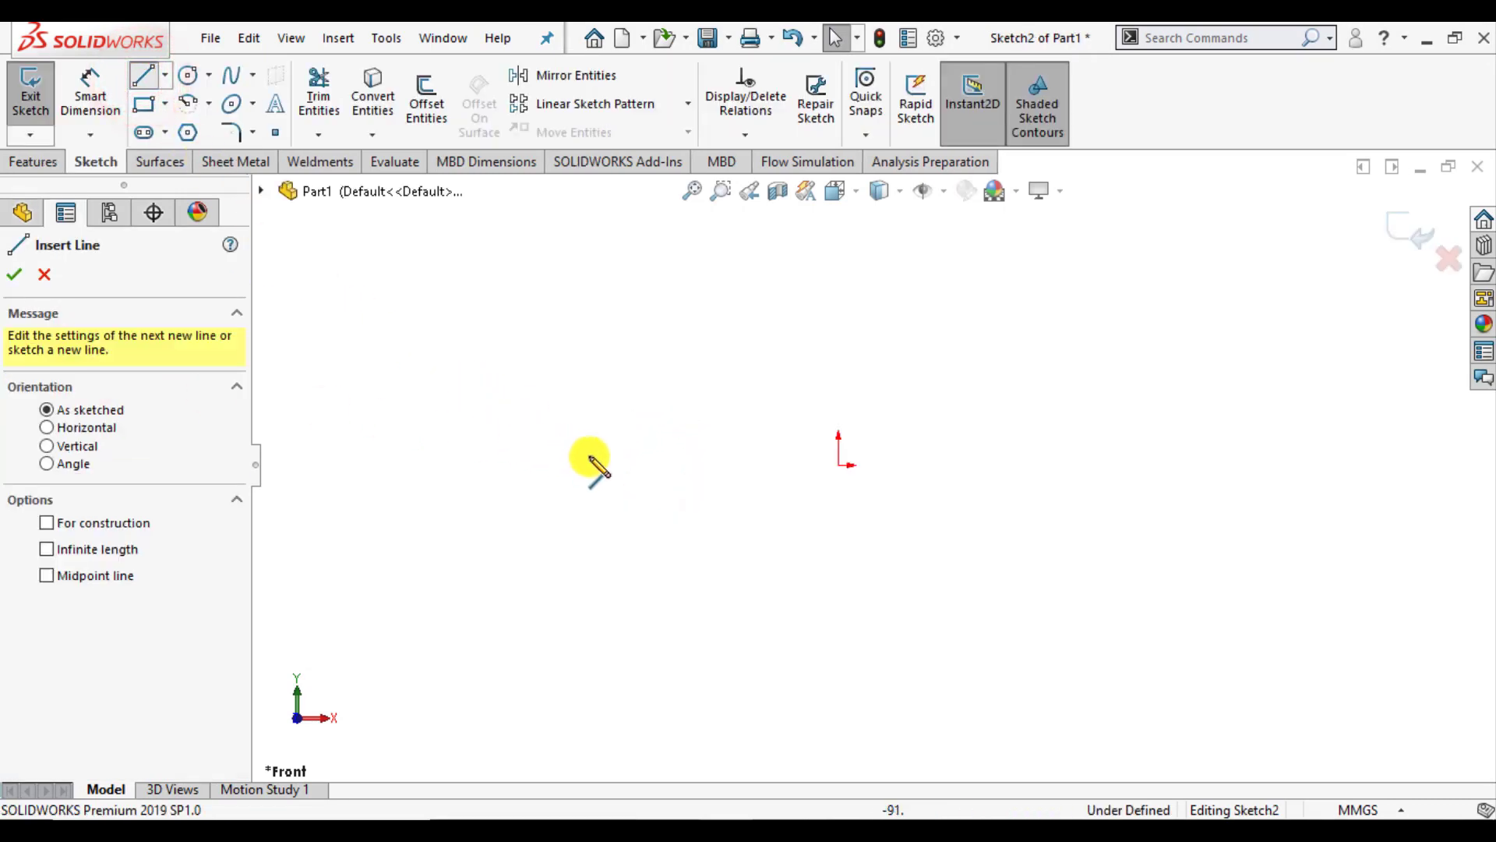
{"action": "left_click", "coordinate": [839, 464]}
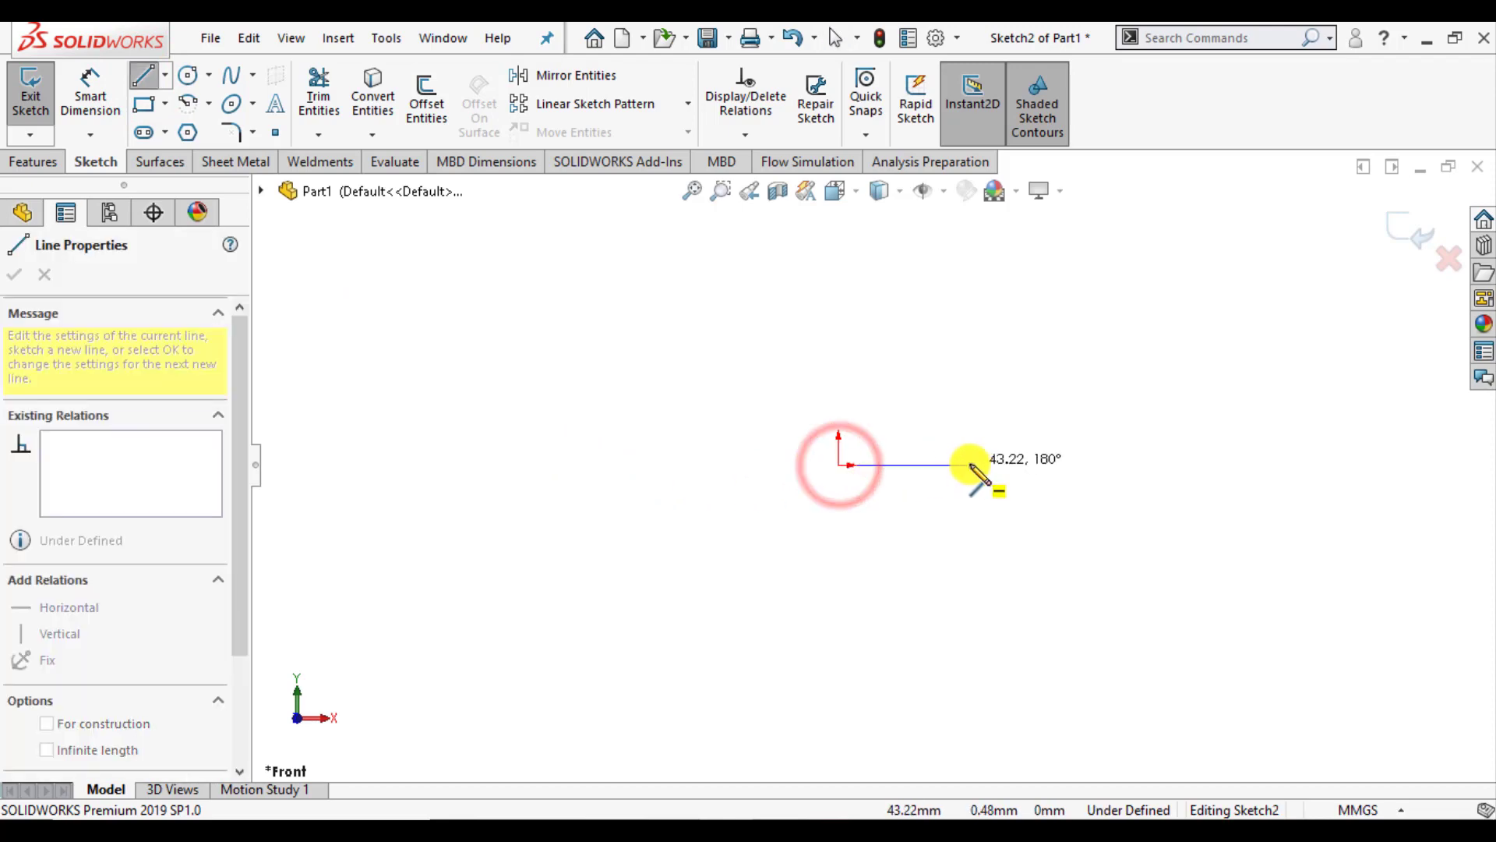
{"action": "left_click", "coordinate": [971, 465]}
{"action": "left_click", "coordinate": [971, 309]}
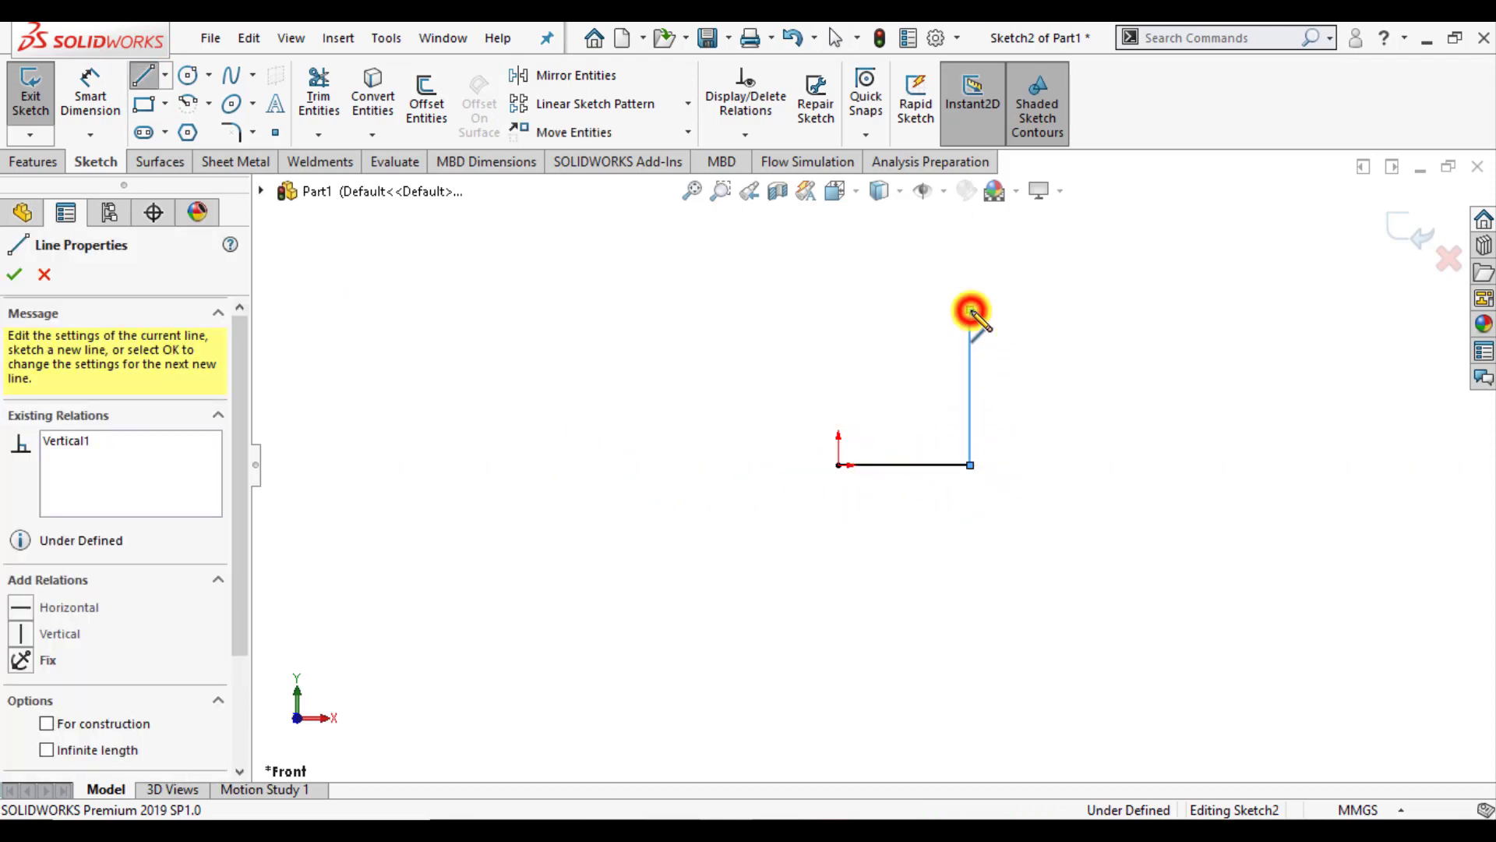
{"action": "left_click", "coordinate": [1148, 310]}
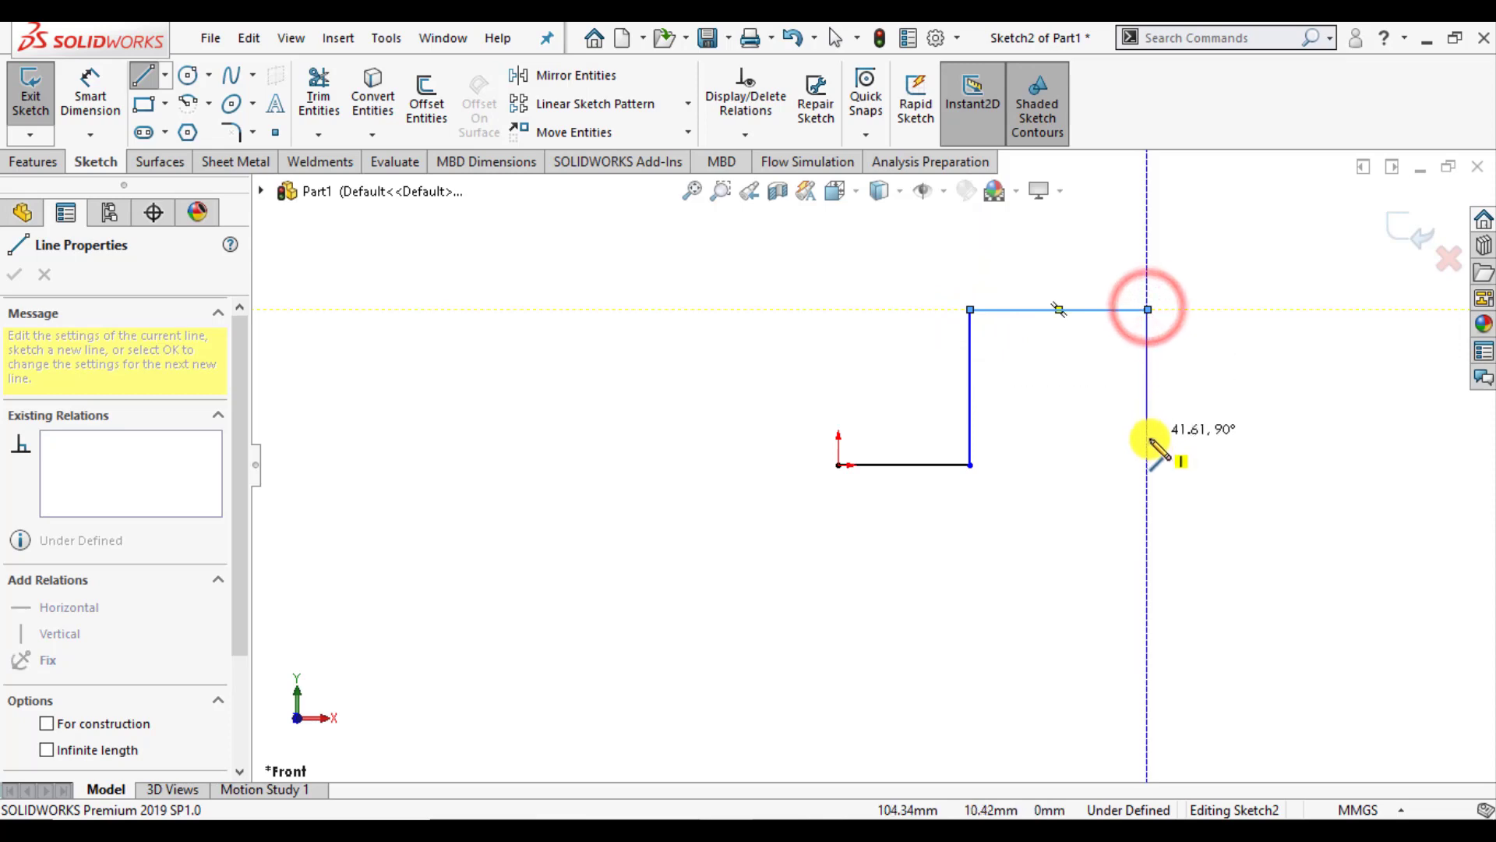
{"action": "left_click", "coordinate": [1148, 465]}
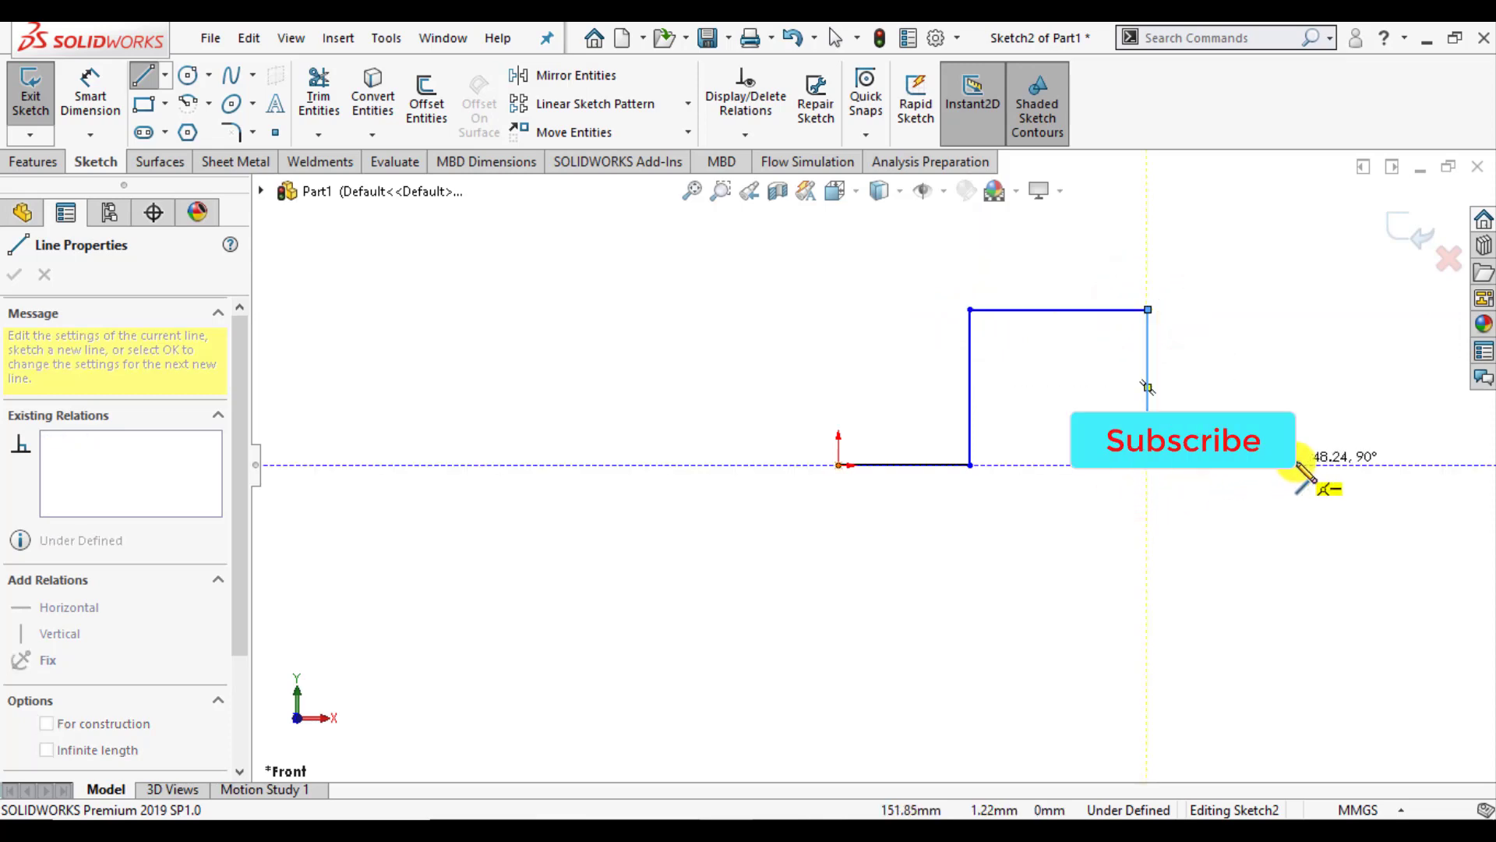
{"action": "left_click", "coordinate": [1325, 466]}
{"action": "key", "text": "Escape"}
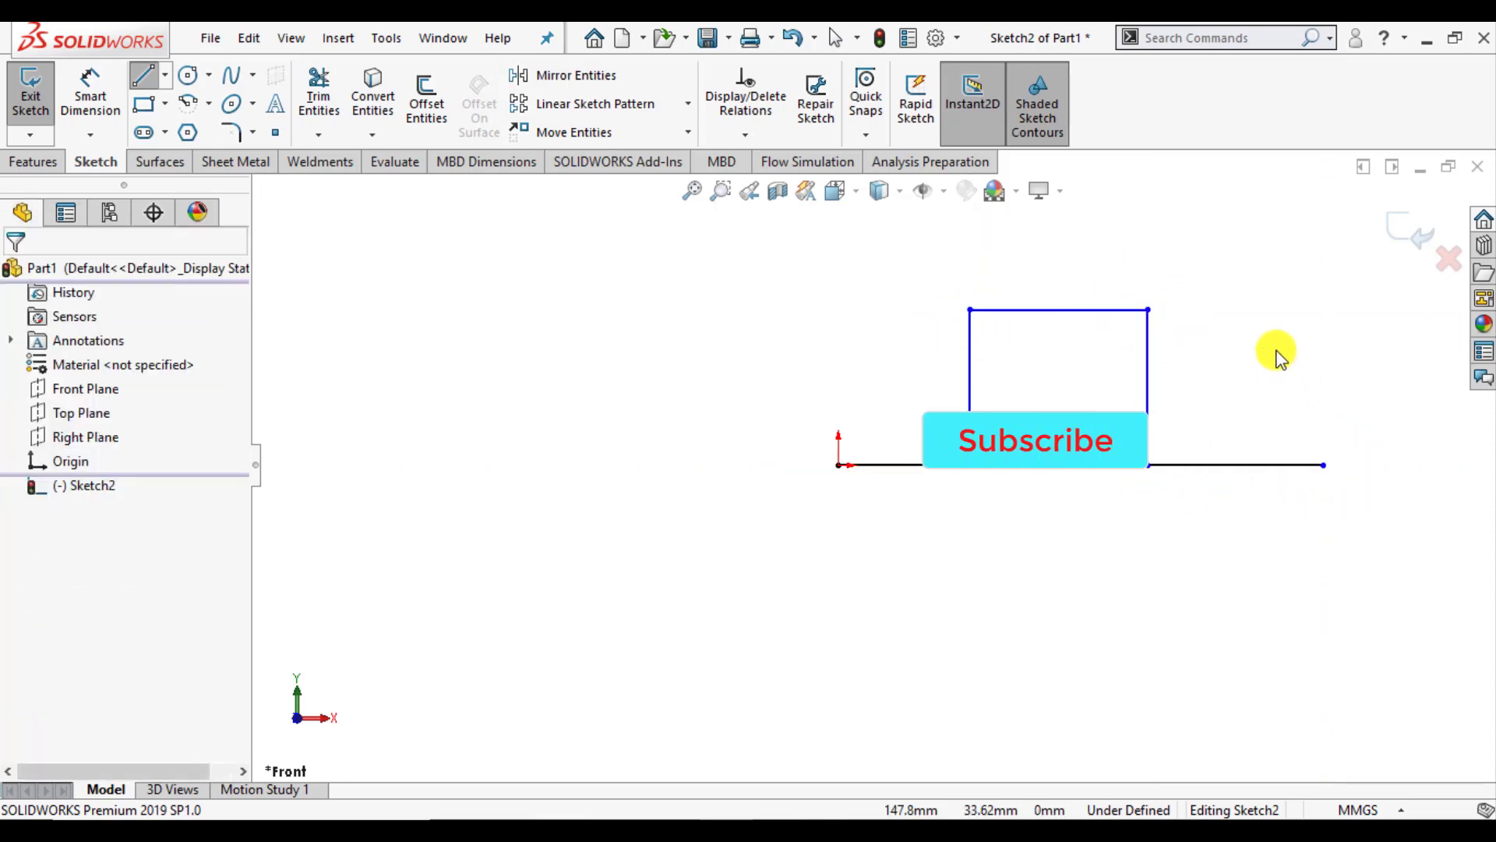
{"action": "key", "text": "f"}
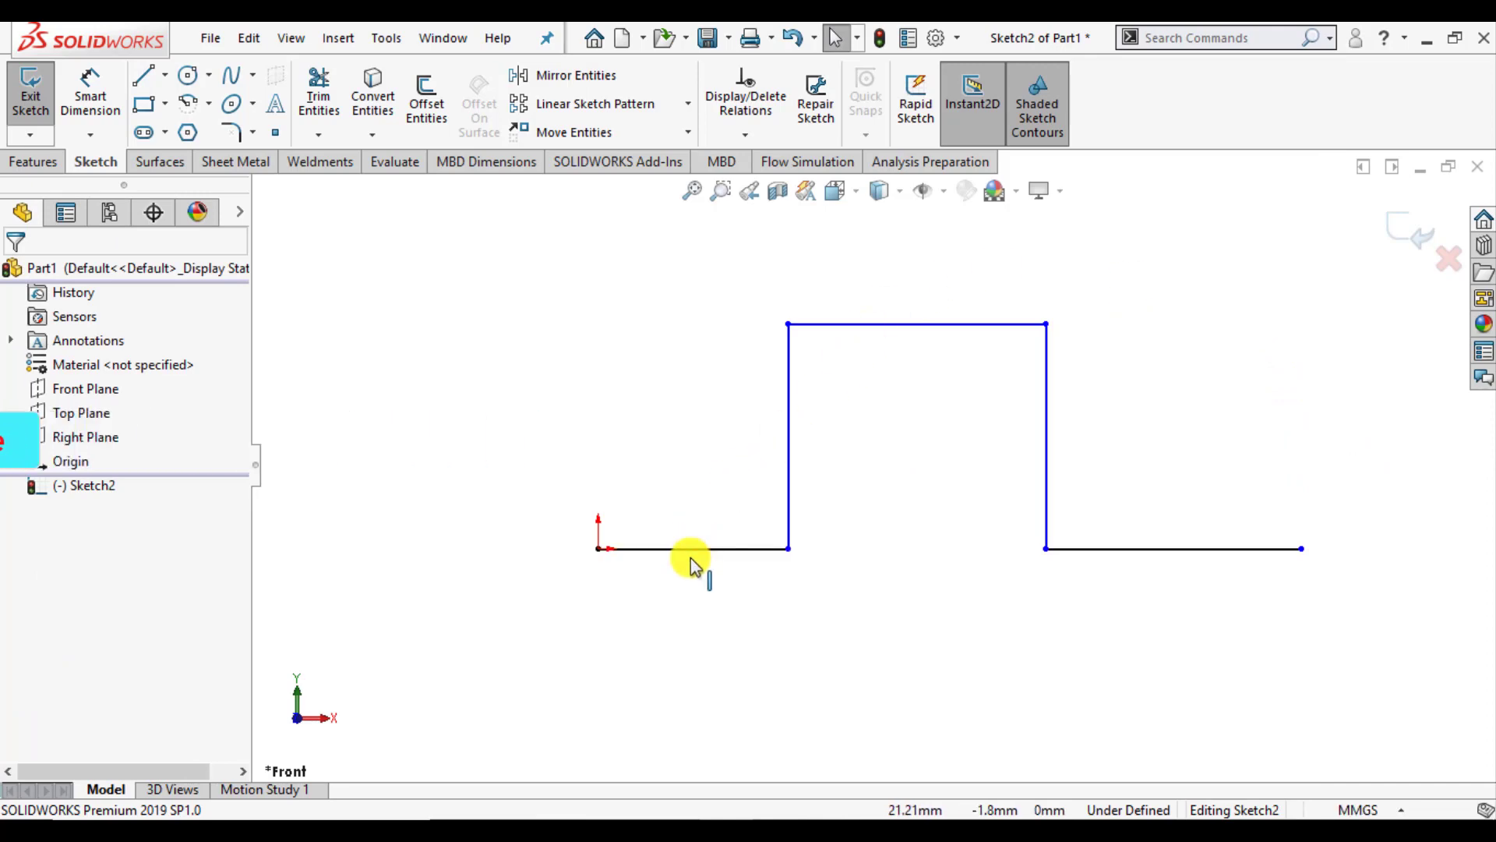
Step: Add an Equal relation between the left and right bottom flange lines
{"action": "left_click", "coordinate": [690, 552]}
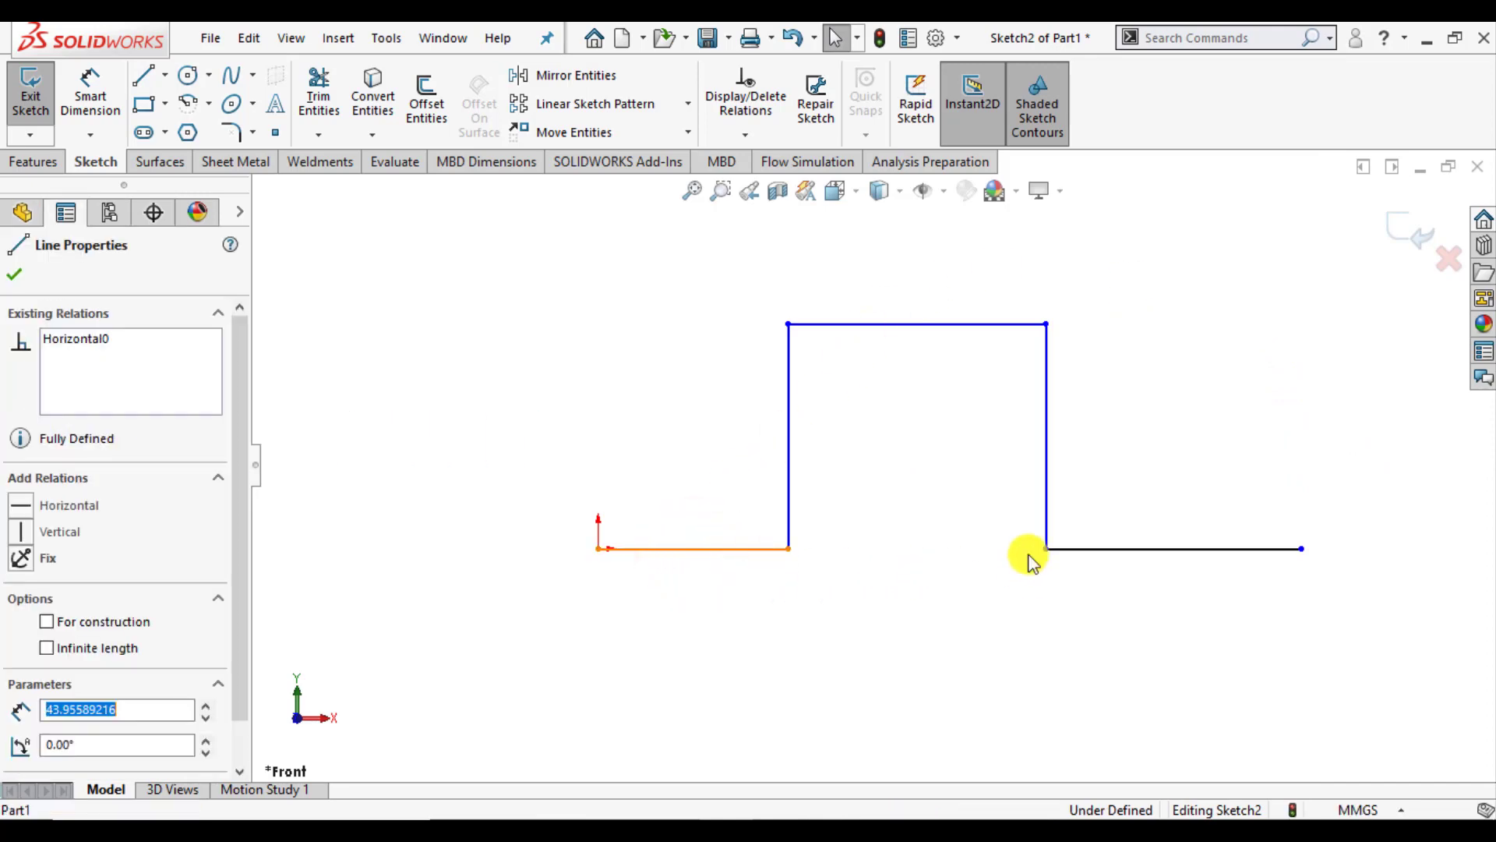
{"action": "left_click", "coordinate": [1121, 548], "text": "ctrl"}
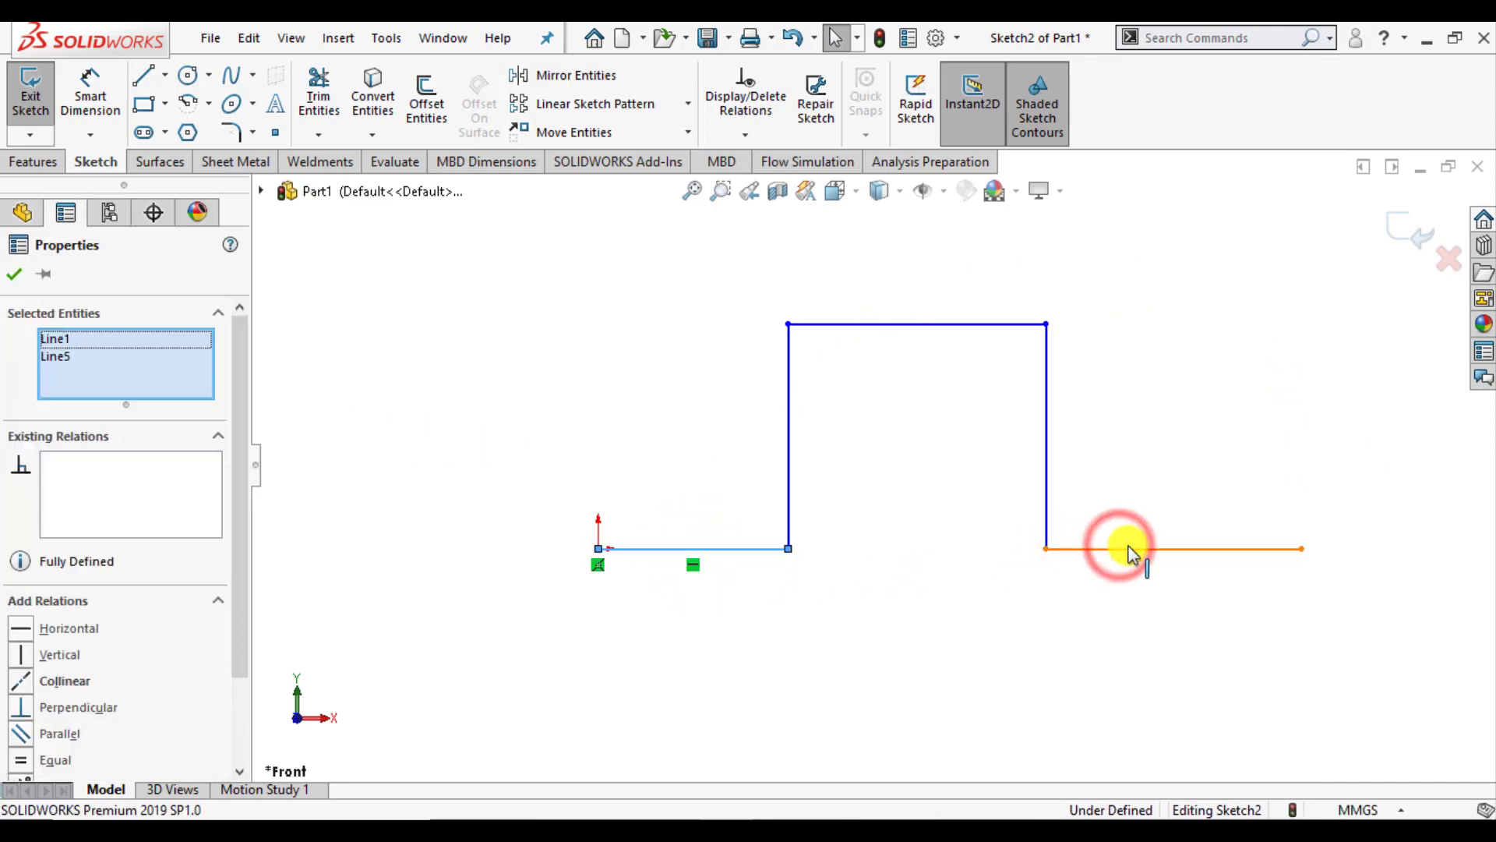
{"action": "left_click", "coordinate": [1350, 446]}
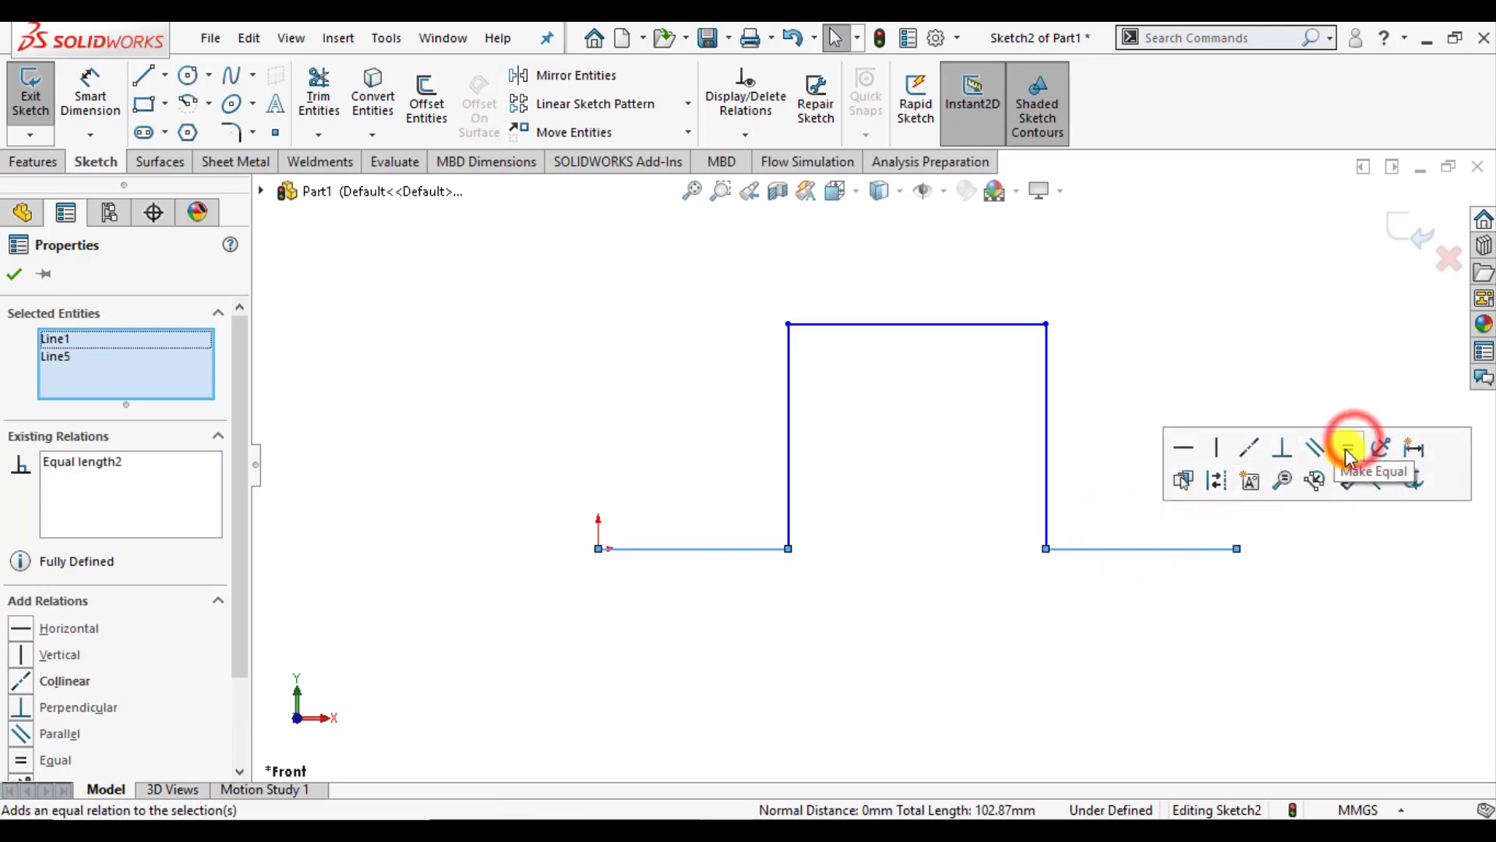
{"action": "left_click", "coordinate": [13, 272]}
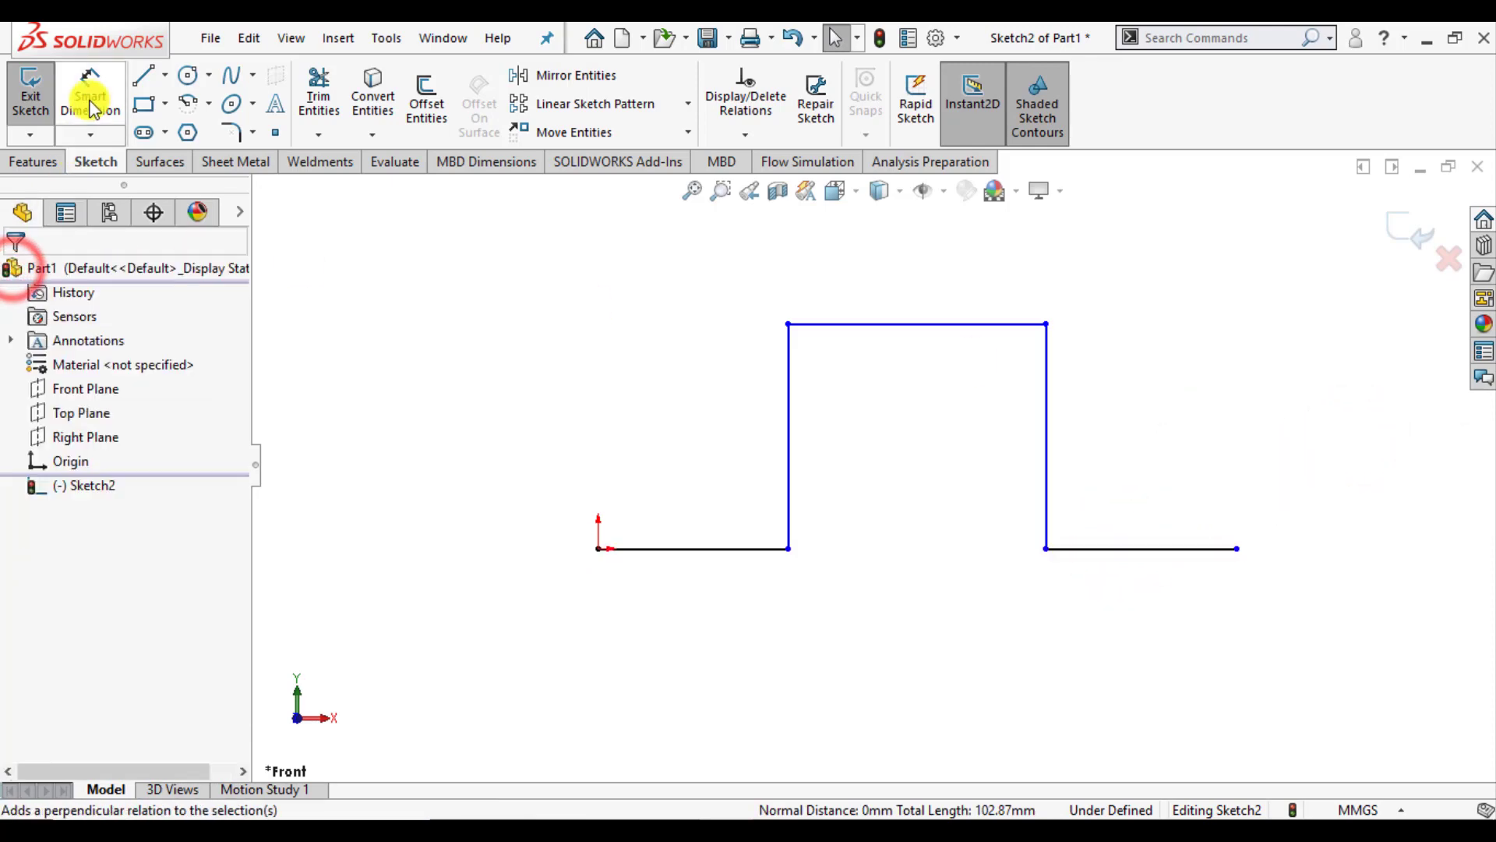
Step: Dimension the left flange 25 mm, left riser 30 mm and top line 50 mm, then exit the sketch
{"action": "left_click", "coordinate": [91, 87]}
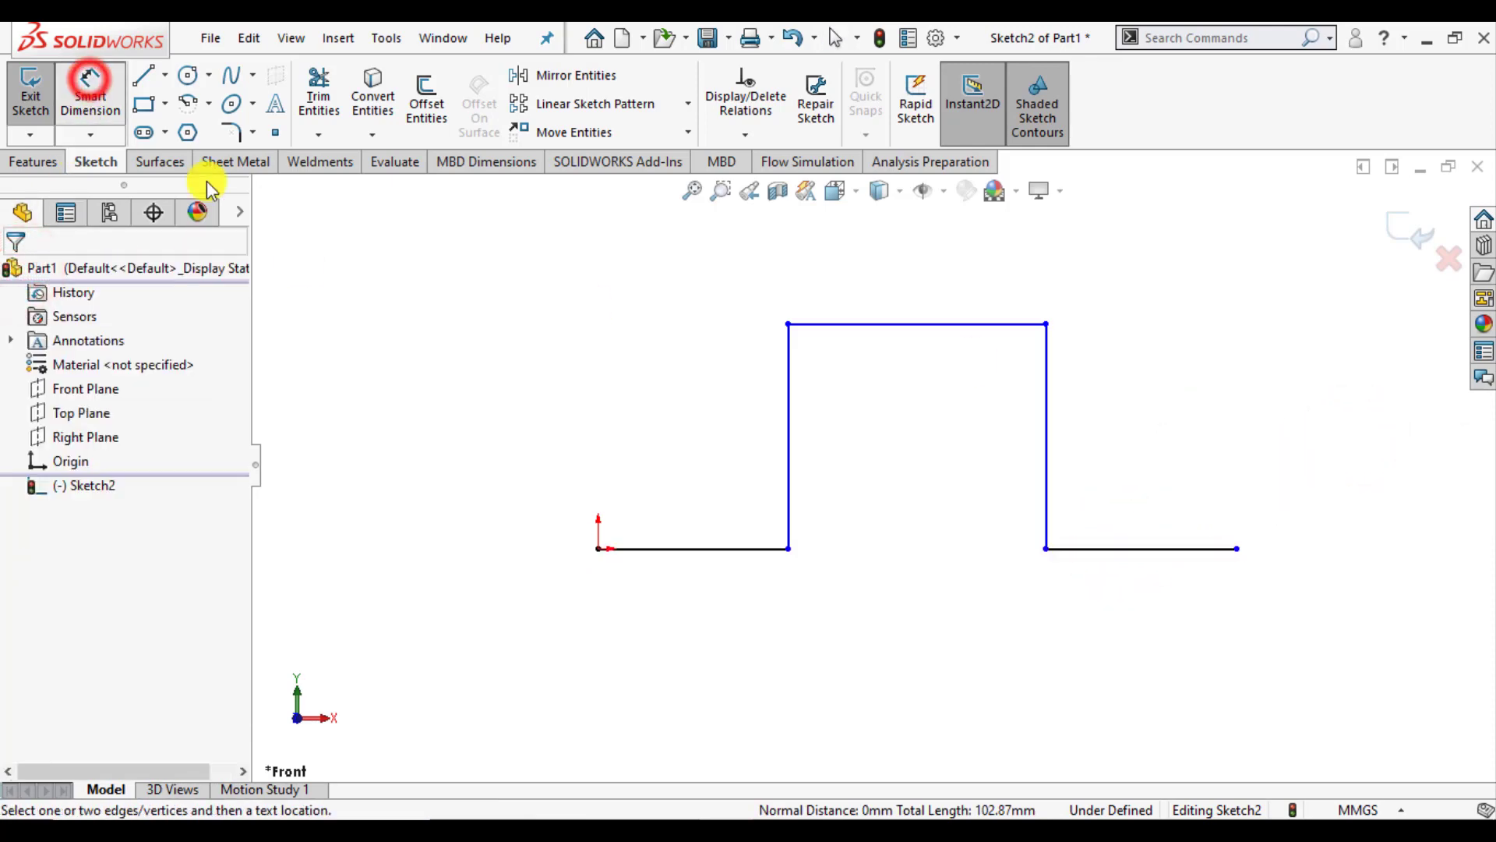
{"action": "left_click", "coordinate": [685, 555]}
{"action": "left_click", "coordinate": [699, 629]}
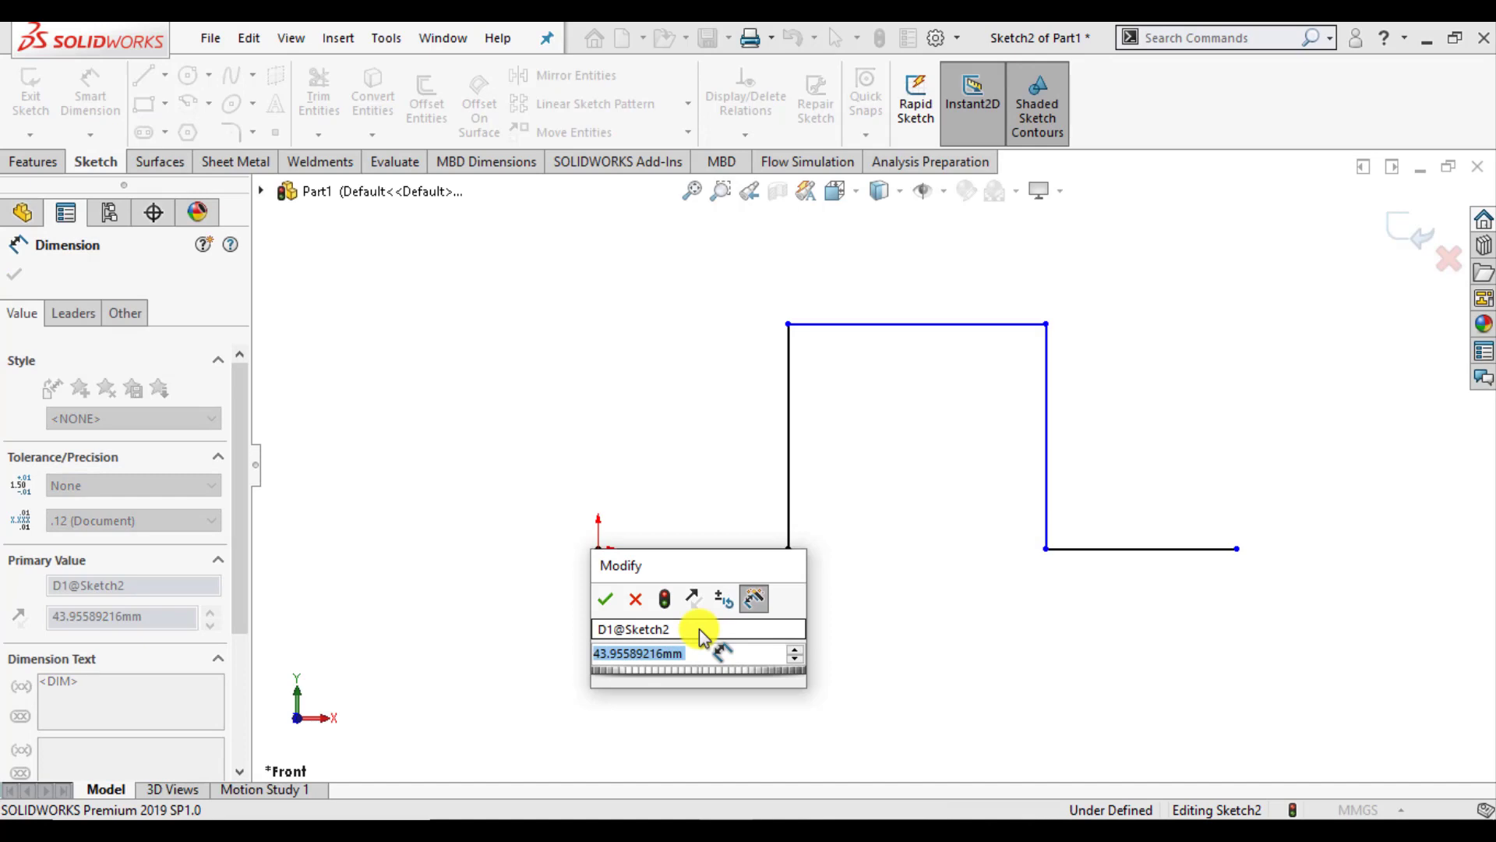
{"action": "type", "text": "25"}
{"action": "key", "text": "Return"}
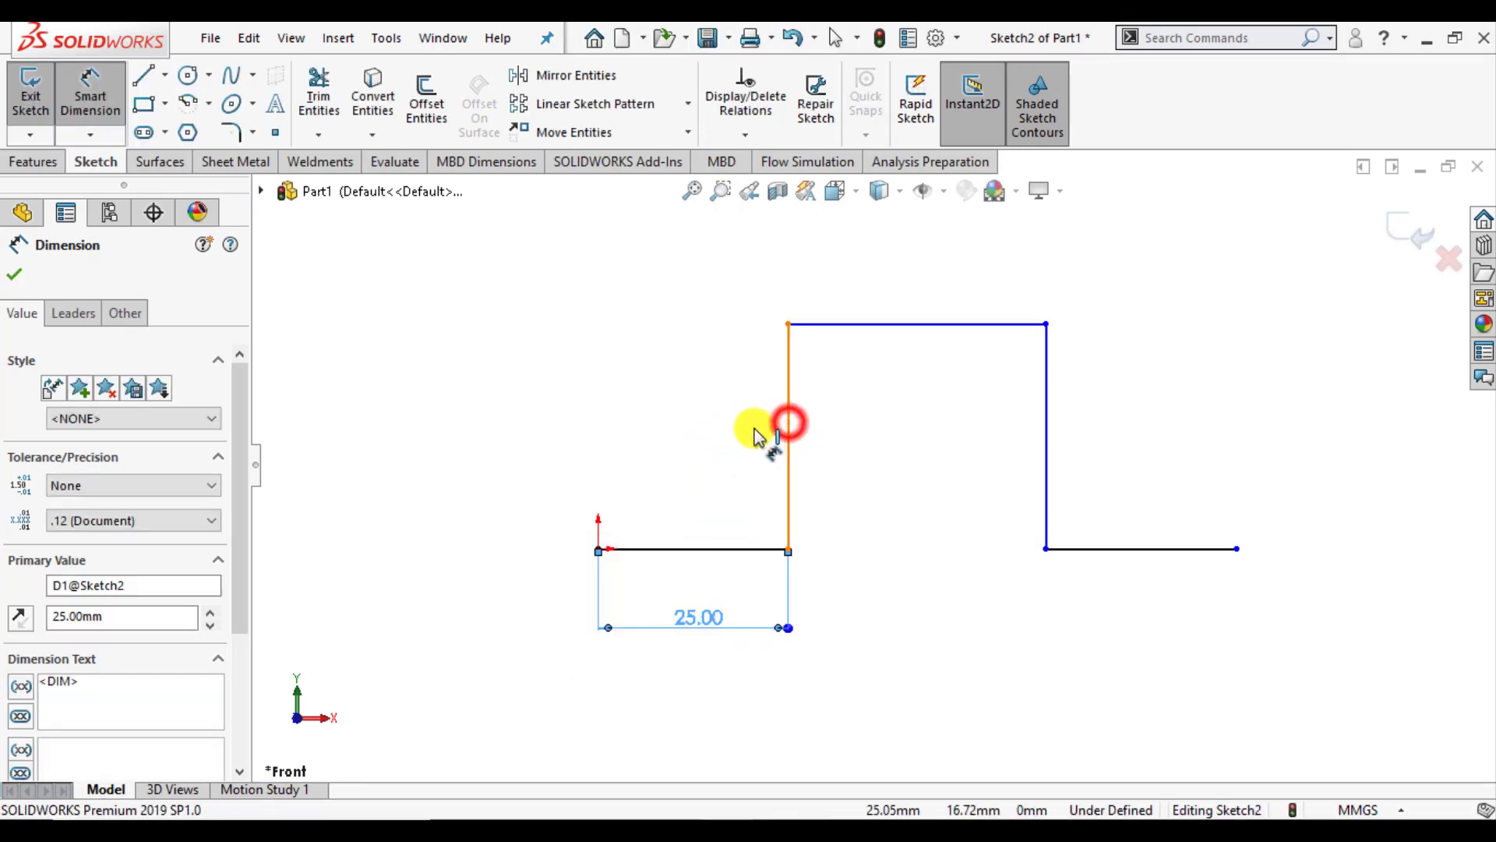
{"action": "left_click", "coordinate": [787, 425]}
{"action": "left_click", "coordinate": [713, 429]}
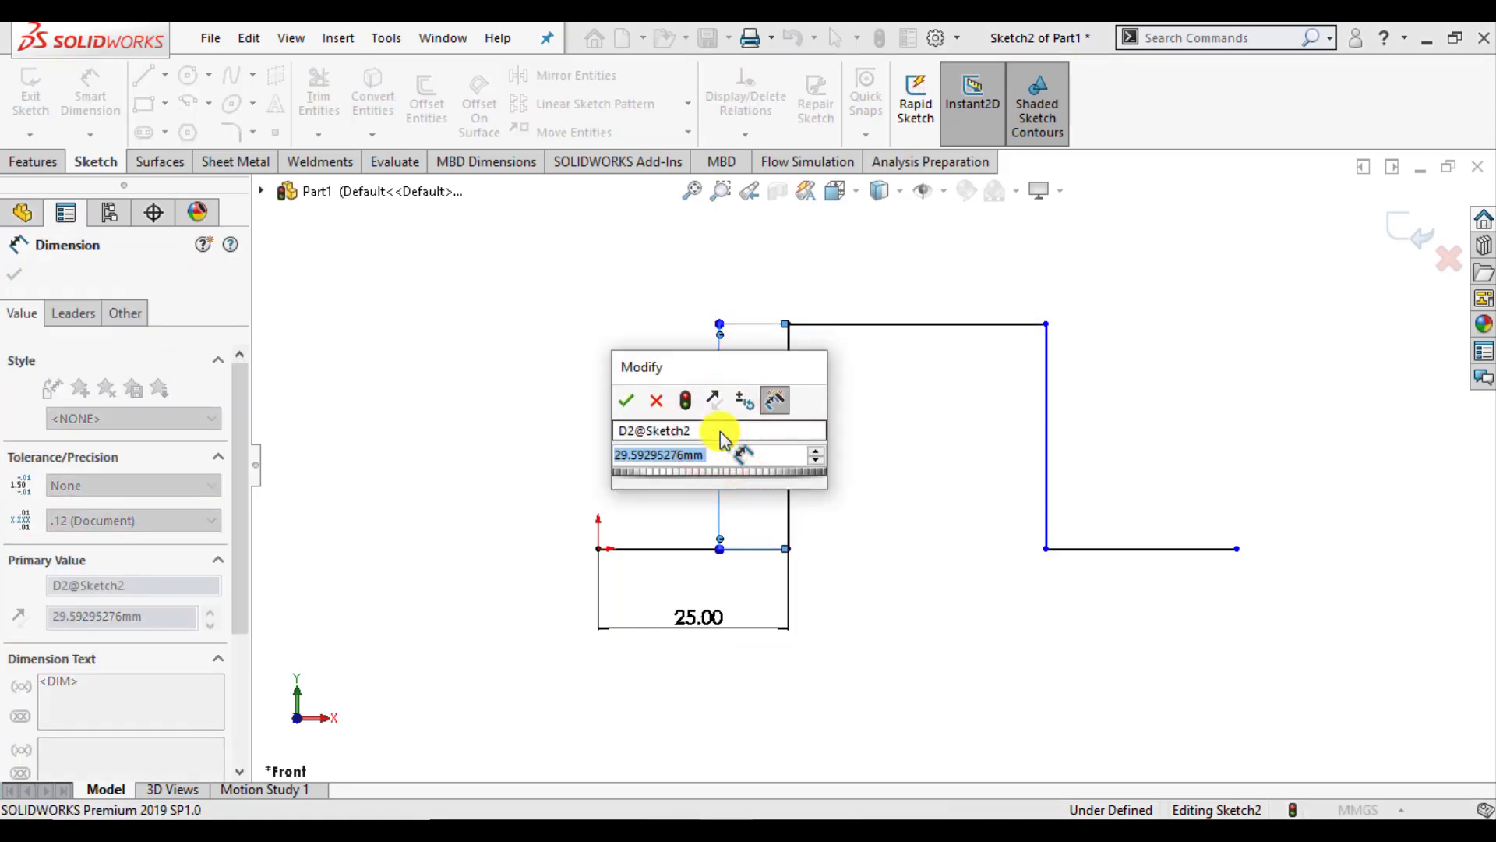
{"action": "type", "text": "30"}
{"action": "key", "text": "Return"}
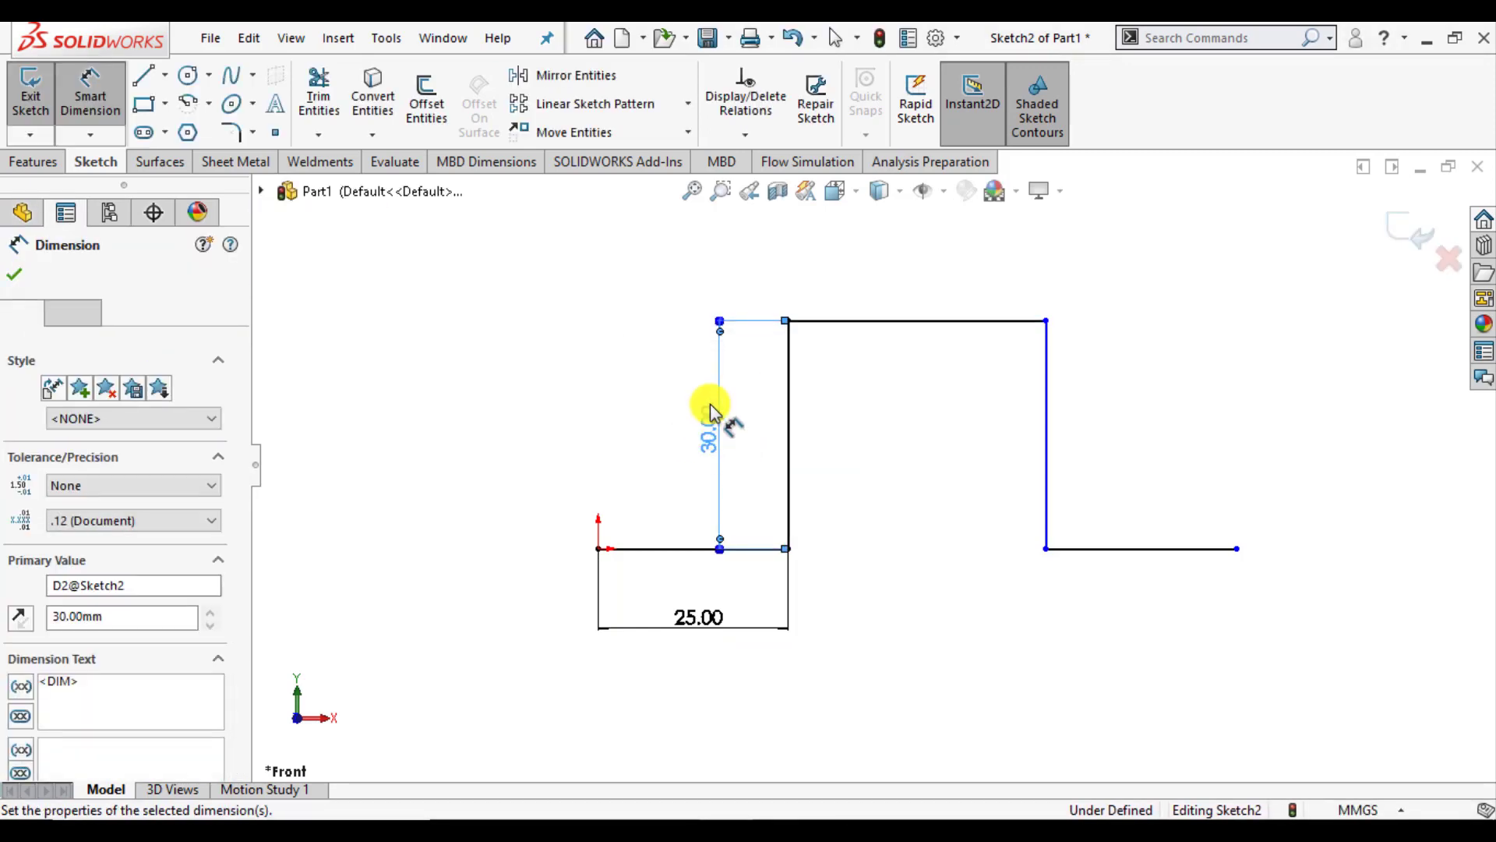
{"action": "left_click", "coordinate": [860, 322]}
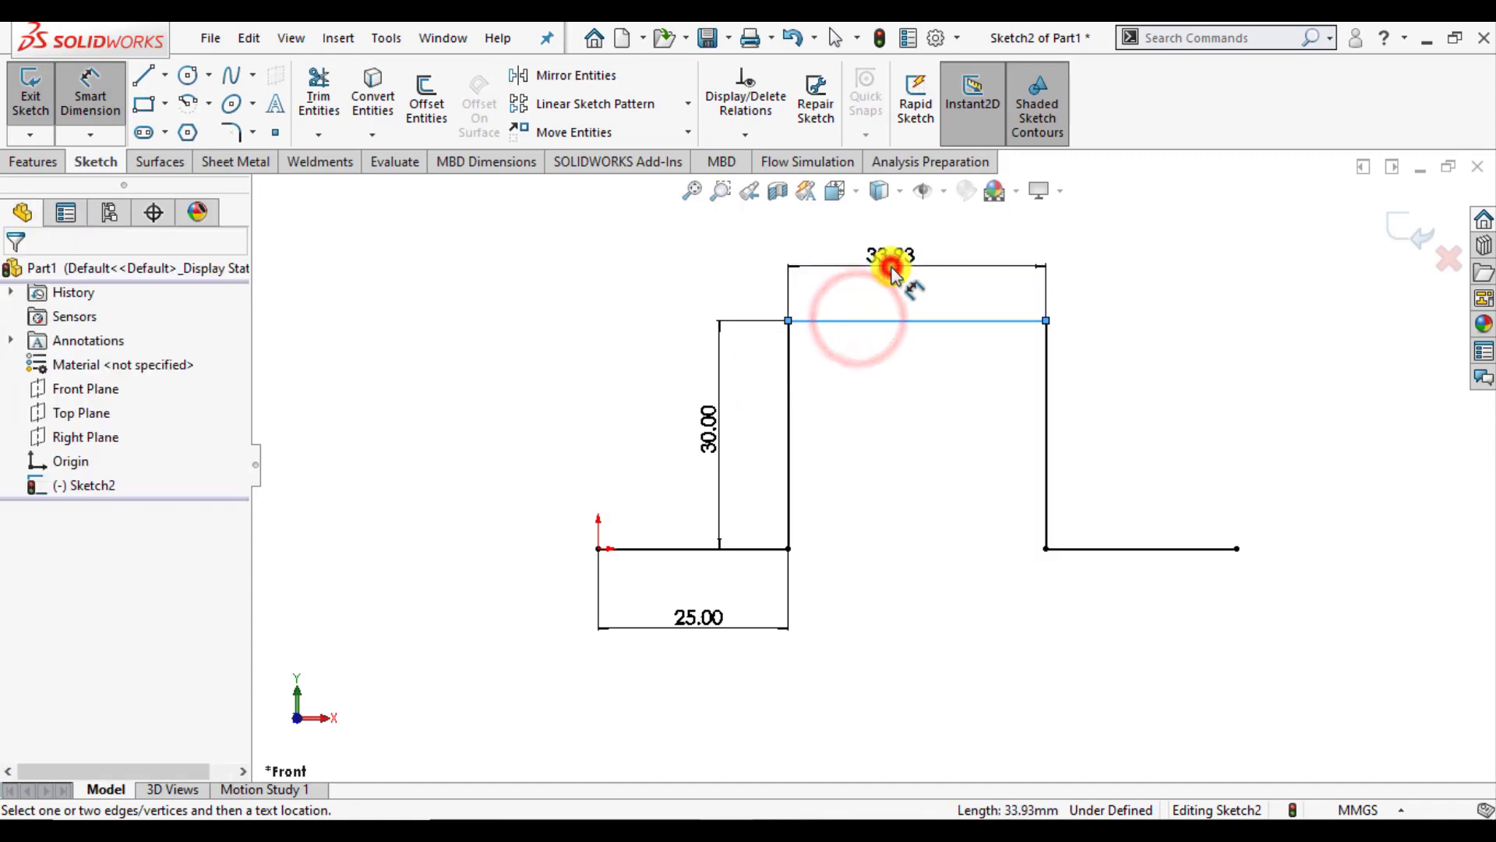
{"action": "left_click", "coordinate": [885, 271]}
{"action": "type", "text": "50"}
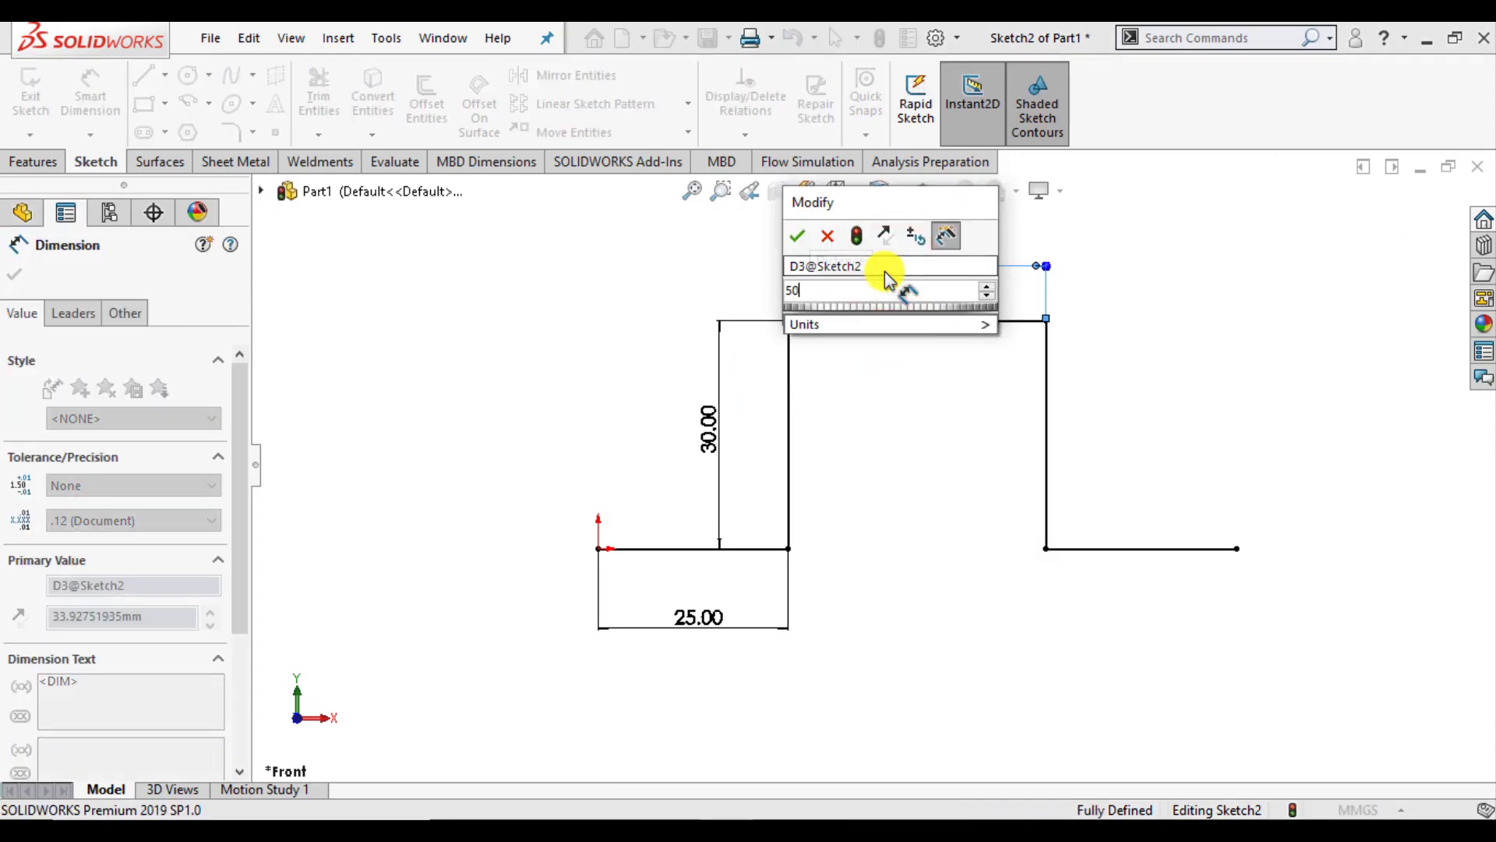
{"action": "key", "text": "Return"}
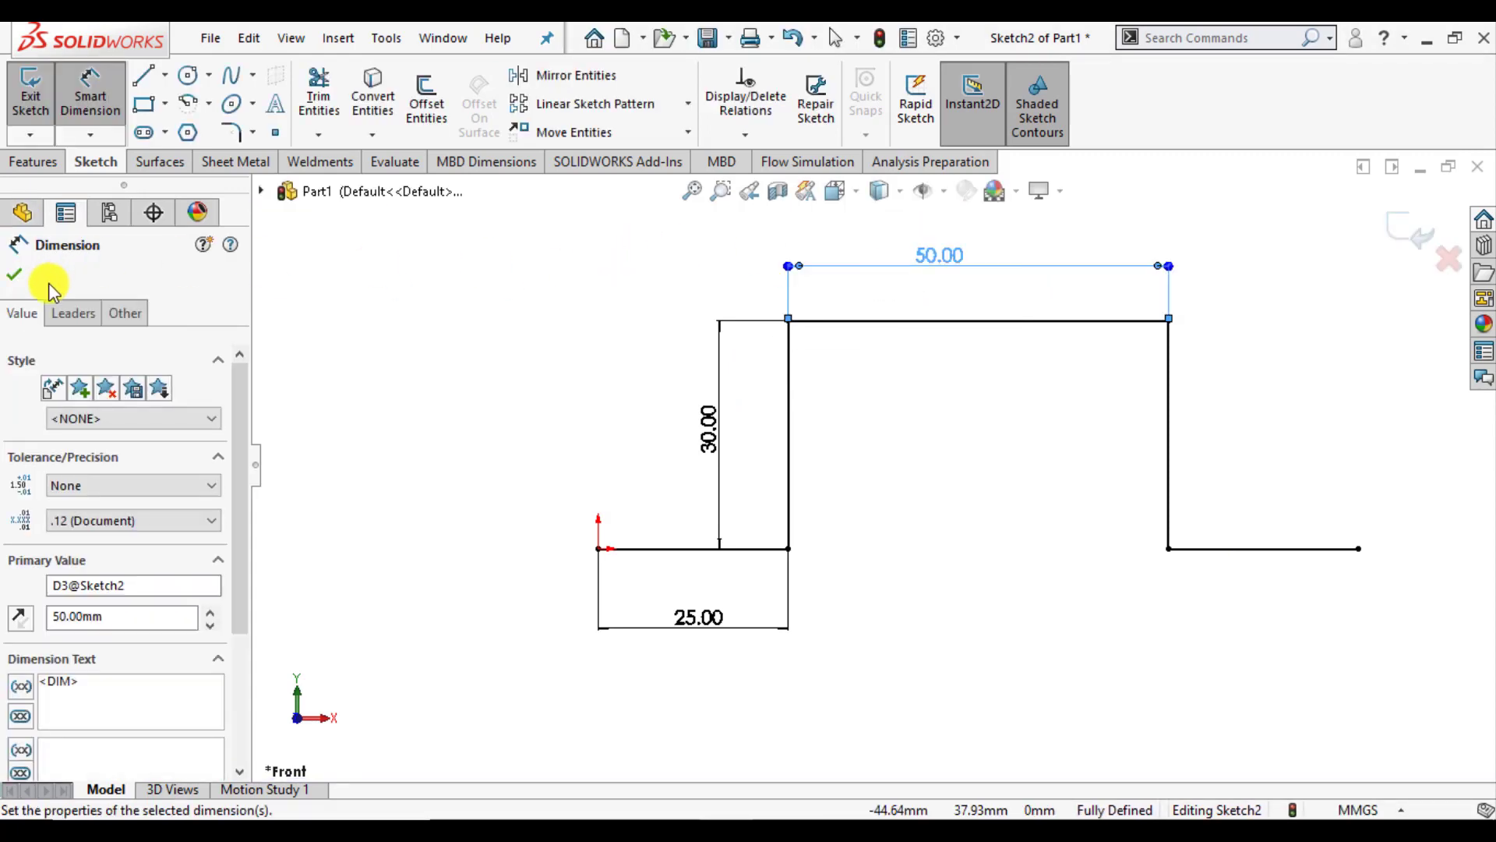
{"action": "left_click", "coordinate": [17, 275]}
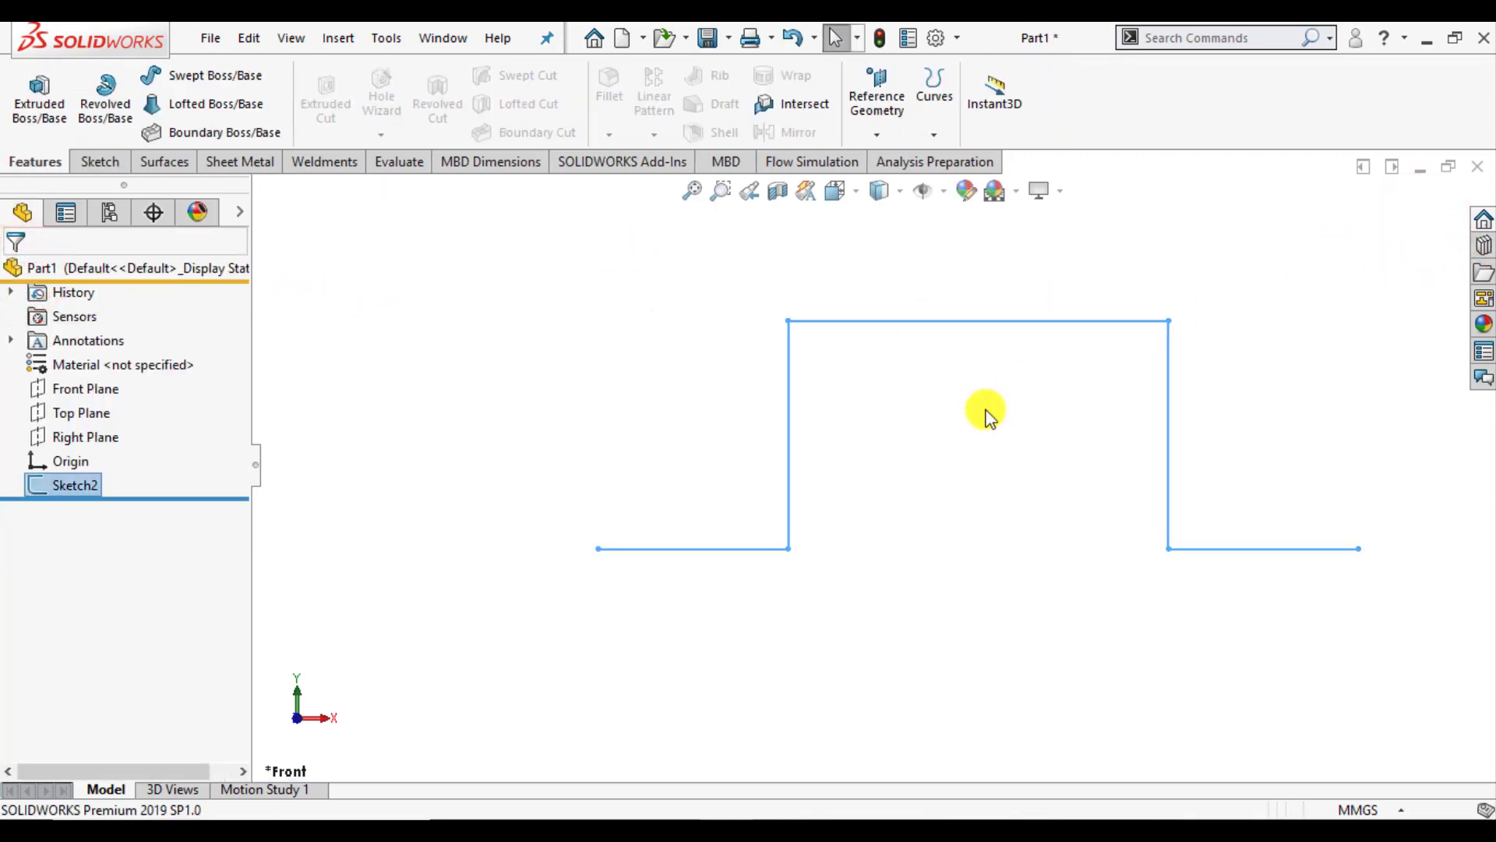
Step: Start a Boss-Extrude of the hat profile with Mid Plane and 50 mm depth
{"action": "mouse_move", "coordinate": [988, 411]}
{"action": "middle_mouse_down"}
{"action": "mouse_move", "coordinate": [912, 448]}
{"action": "mouse_move", "coordinate": [894, 484]}
{"action": "mouse_move", "coordinate": [601, 391]}
{"action": "middle_mouse_up"}
{"action": "left_click", "coordinate": [56, 110]}
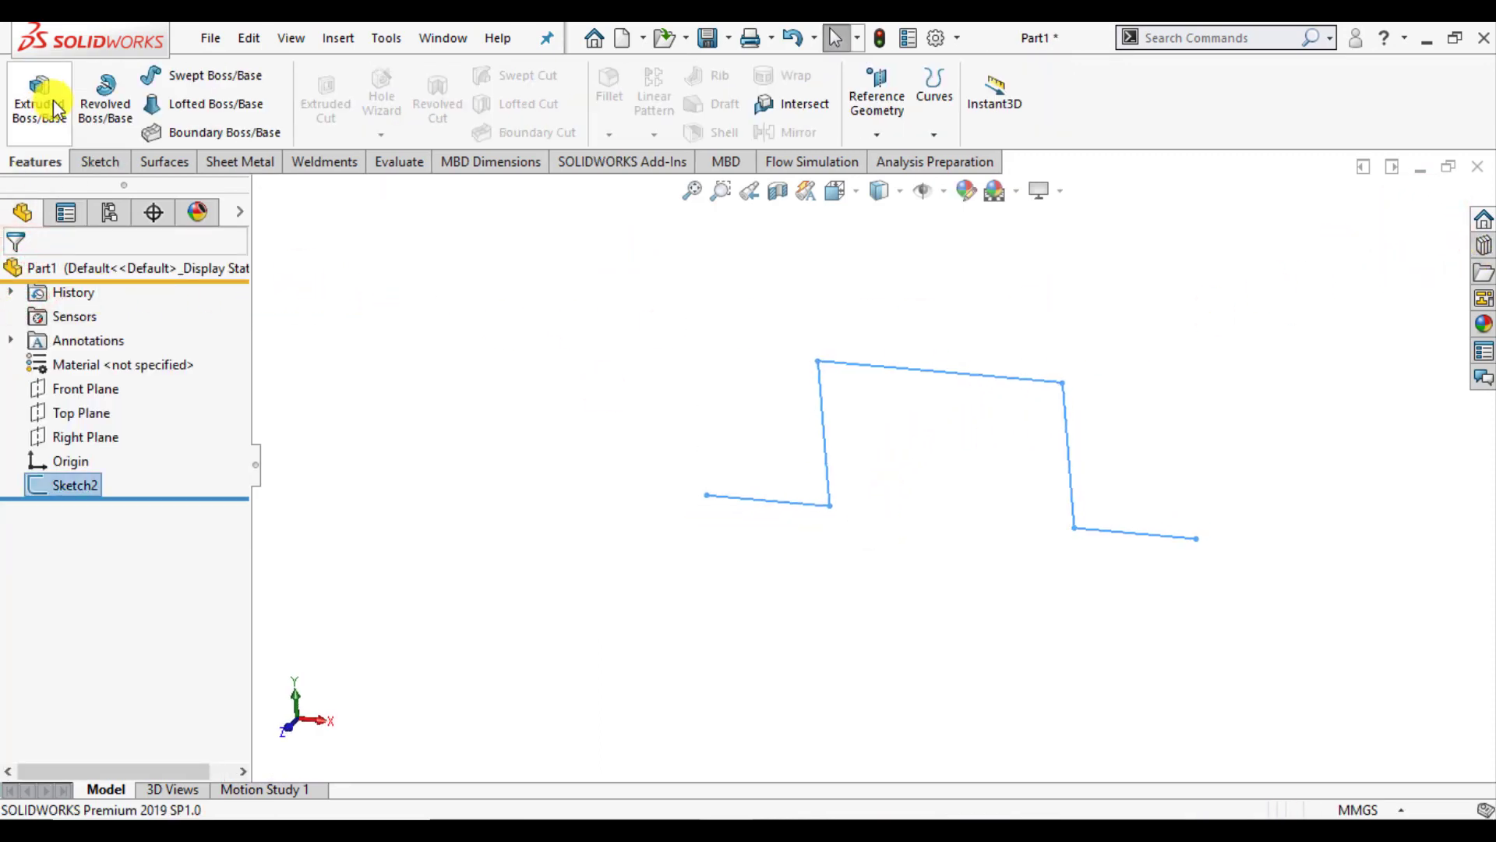
{"action": "left_click", "coordinate": [37, 101]}
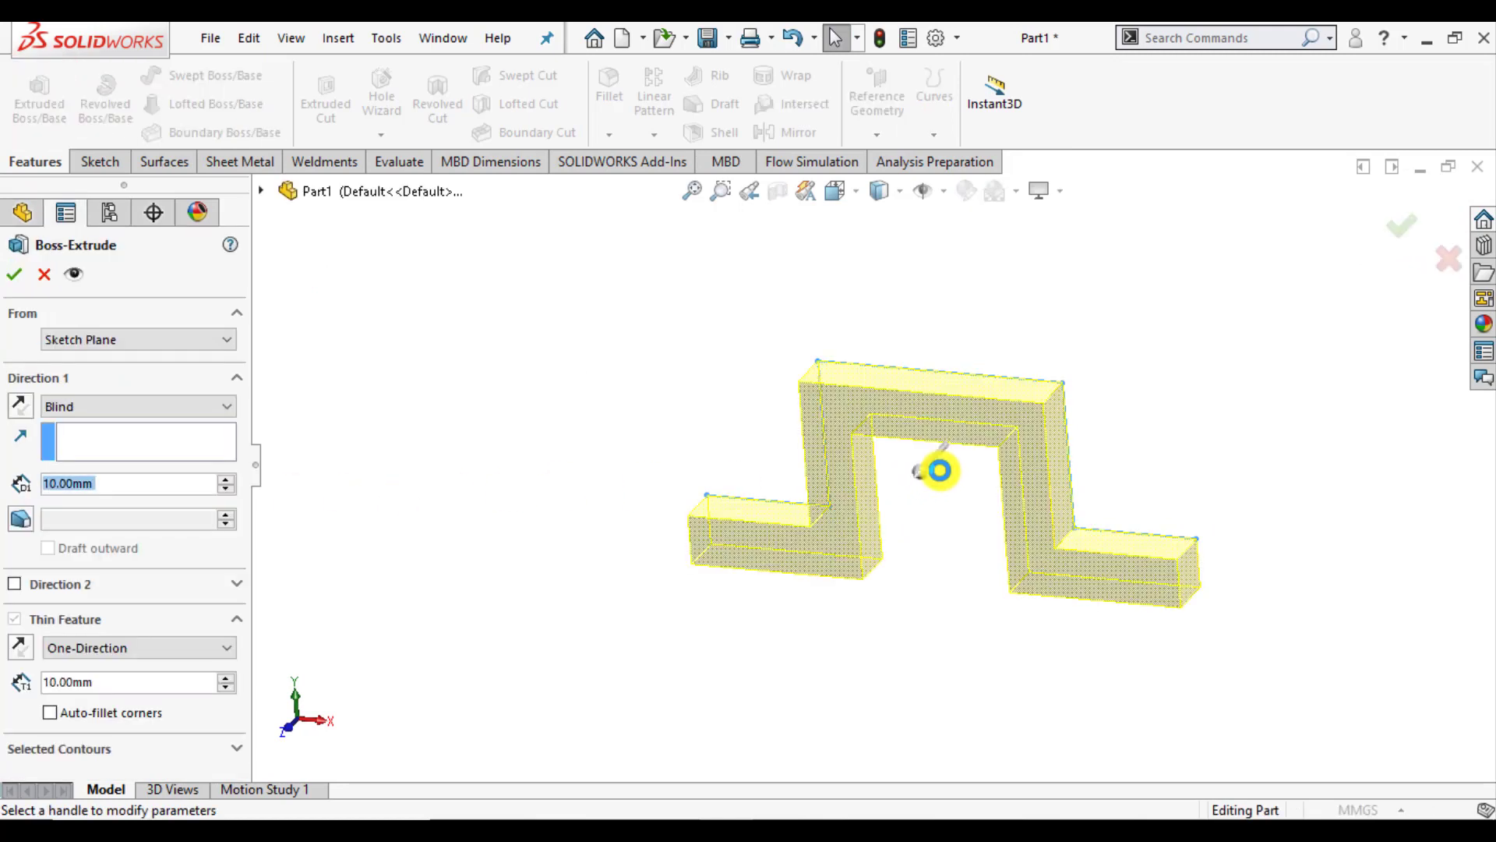
{"action": "left_click", "coordinate": [101, 407]}
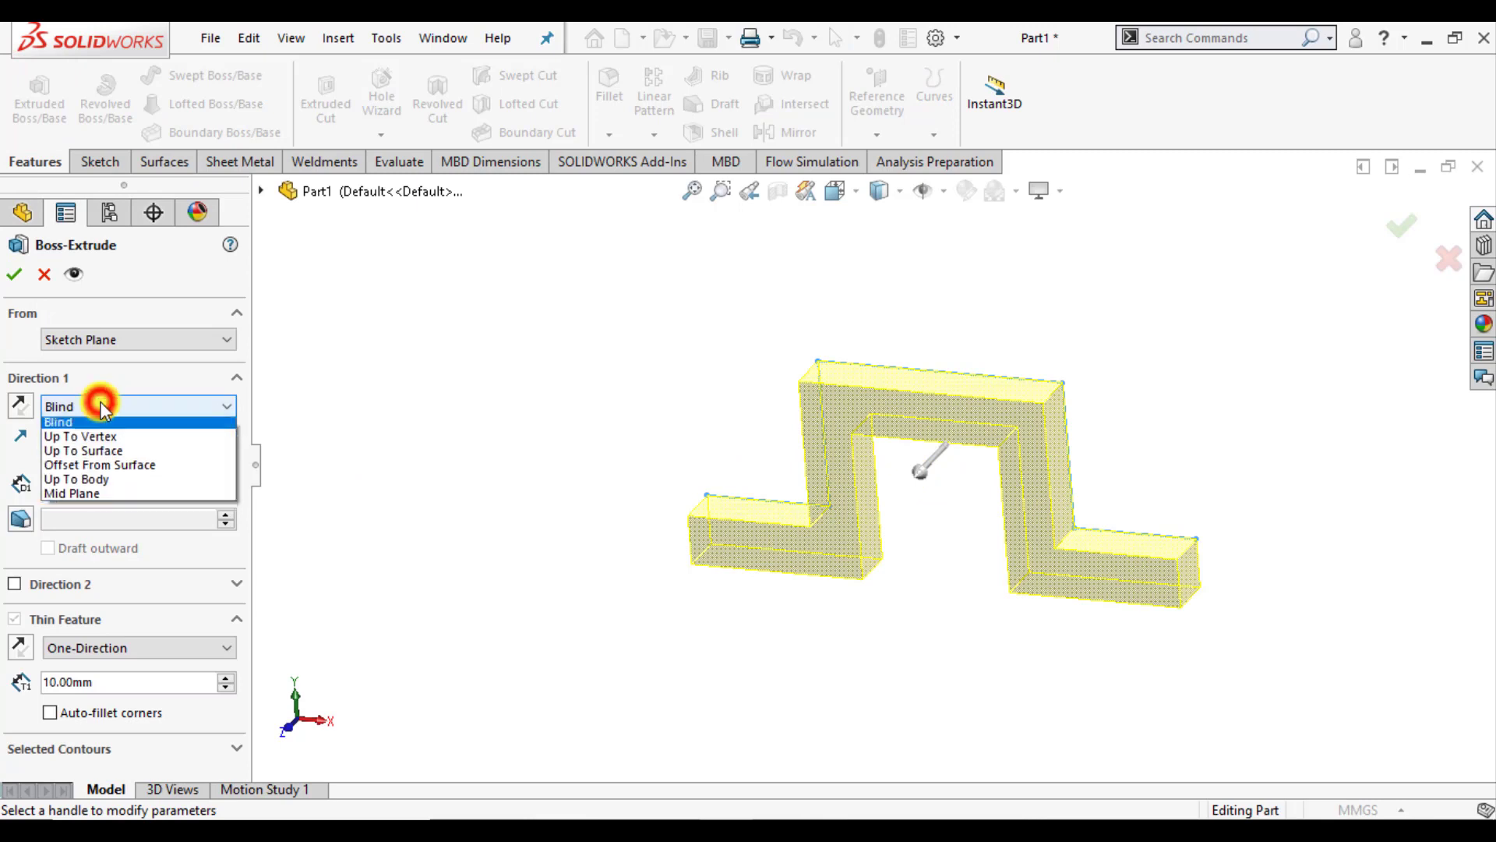
{"action": "left_click", "coordinate": [82, 496]}
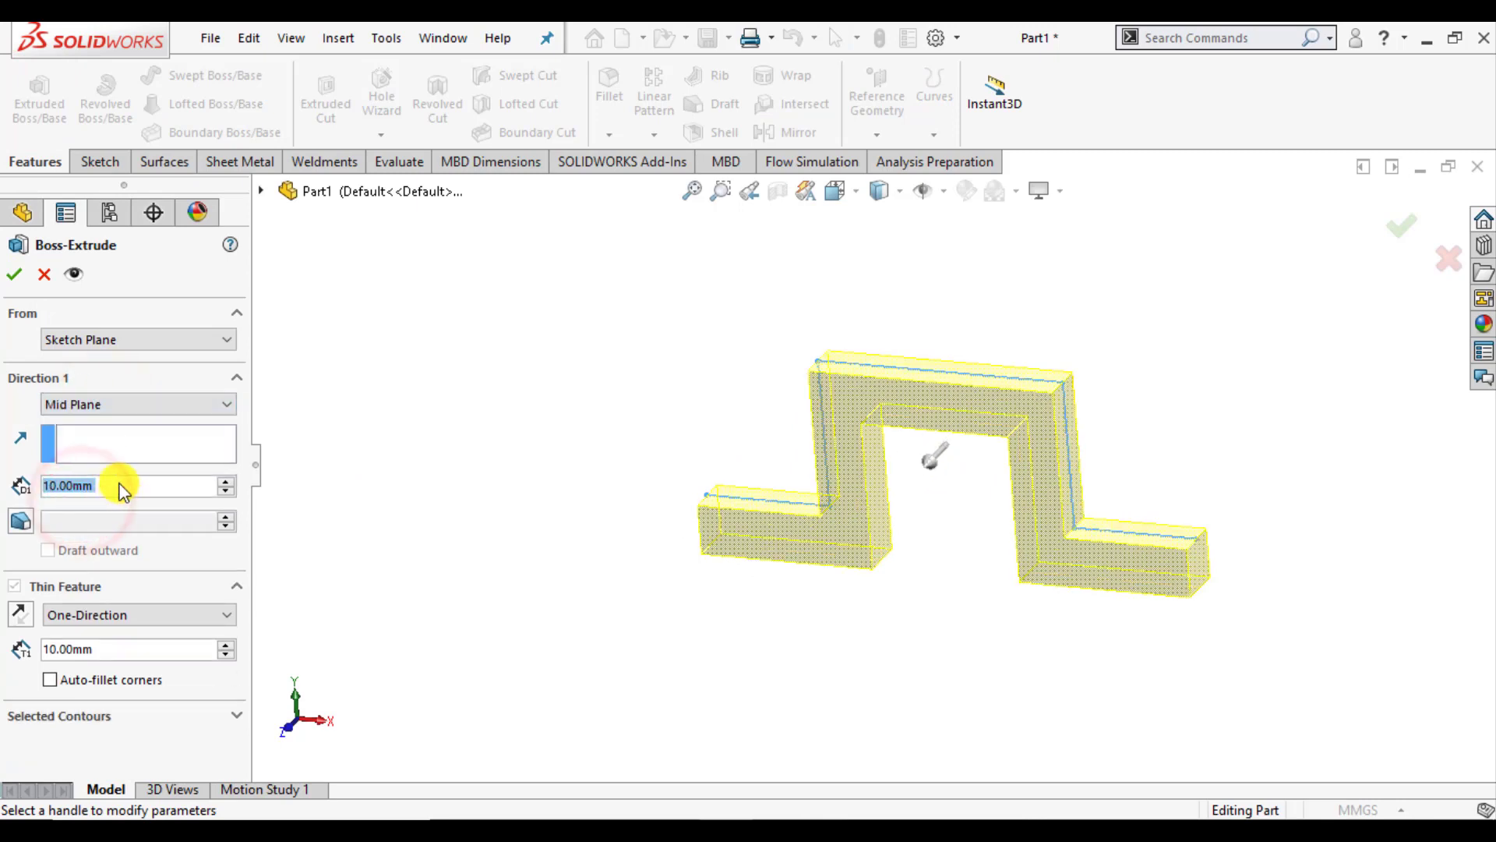
{"action": "type", "text": "5"}
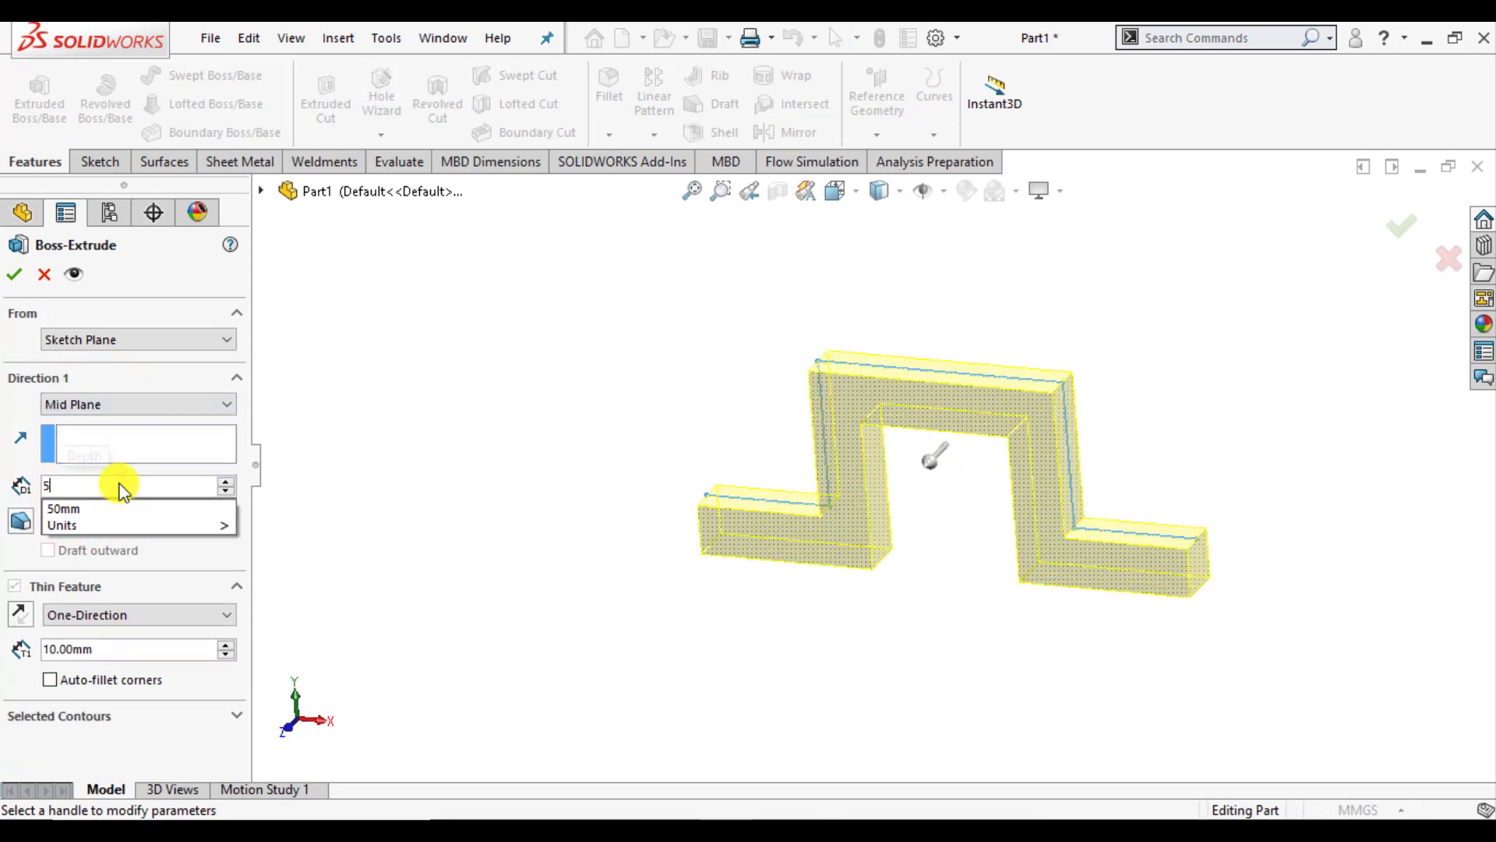
{"action": "type", "text": "0"}
{"action": "key", "text": "Return"}
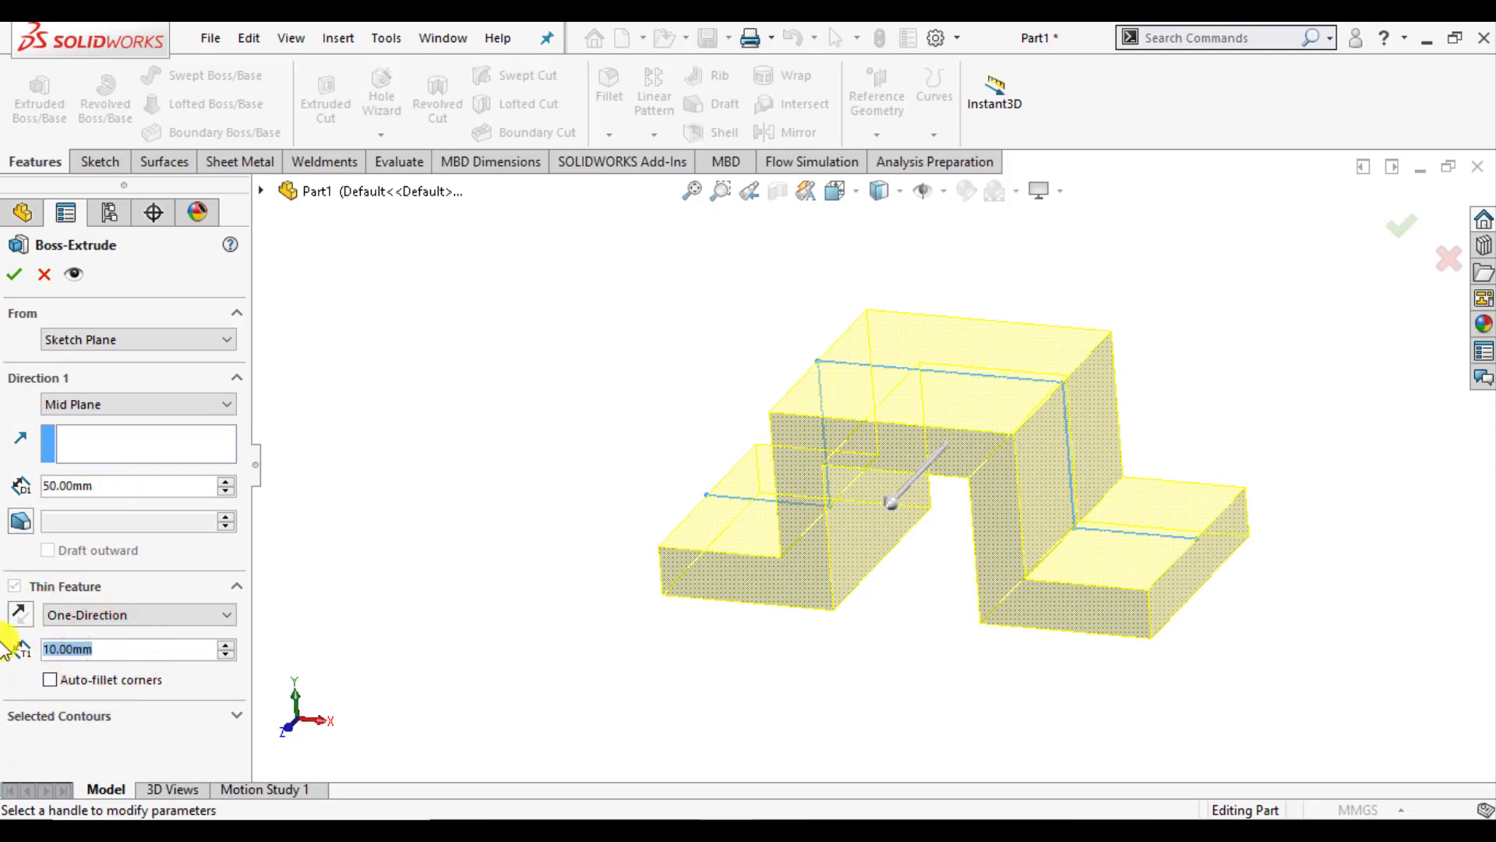
Step: Add a 5 mm thin feature, correct the depth to 30 mm, and accept the extrude
{"action": "type", "text": "5"}
{"action": "key", "text": "Return"}
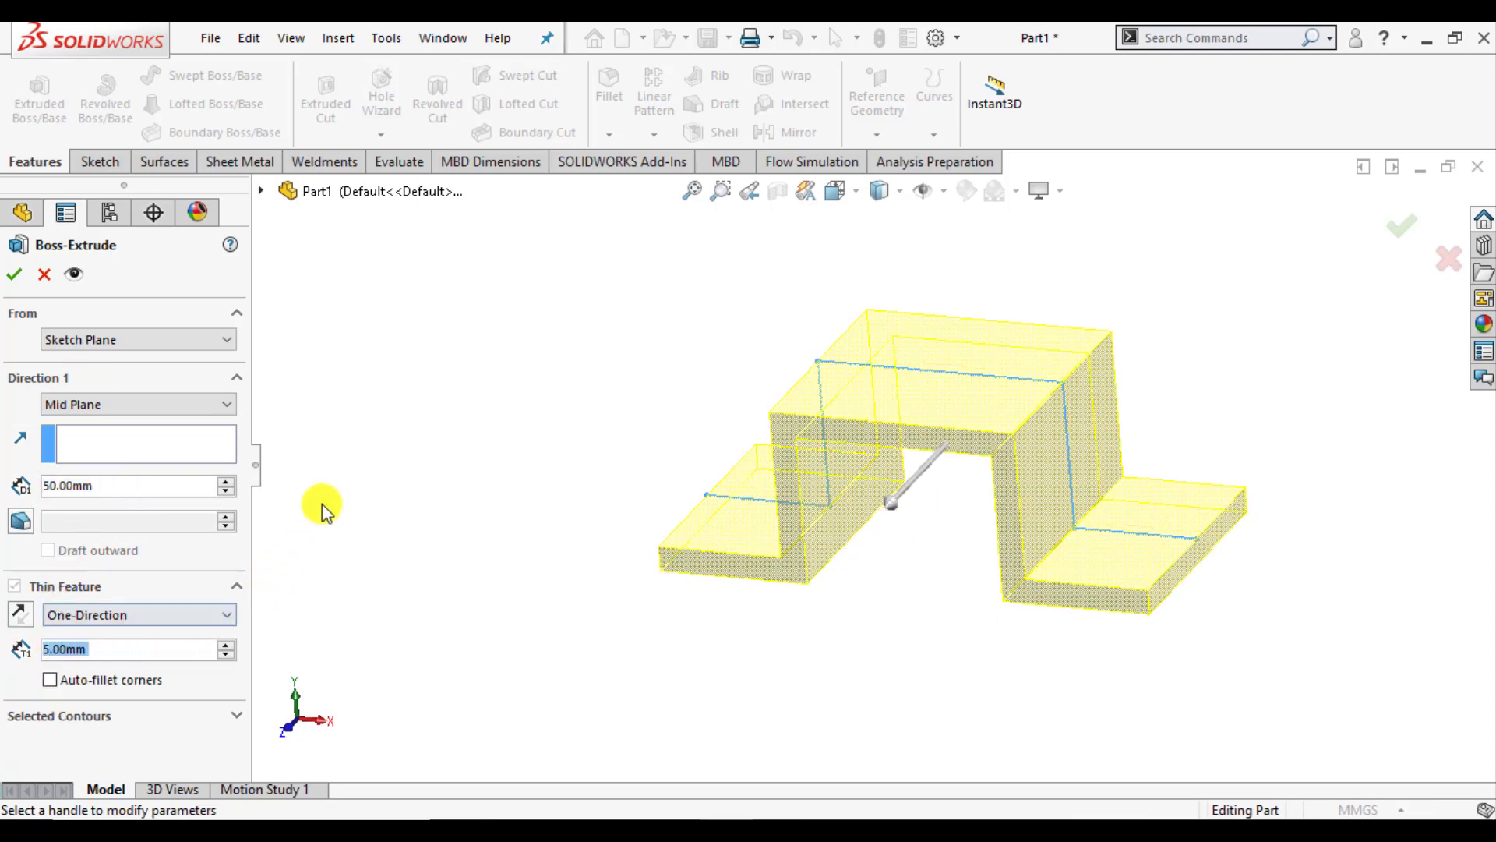
{"action": "mouse_move", "coordinate": [321, 503]}
{"action": "middle_mouse_down"}
{"action": "mouse_move", "coordinate": [405, 487]}
{"action": "mouse_move", "coordinate": [411, 511]}
{"action": "mouse_move", "coordinate": [384, 481]}
{"action": "mouse_move", "coordinate": [383, 446]}
{"action": "middle_mouse_up"}
{"action": "scroll", "coordinate": [701, 409], "scroll_direction": "down", "scroll_amount": 2}
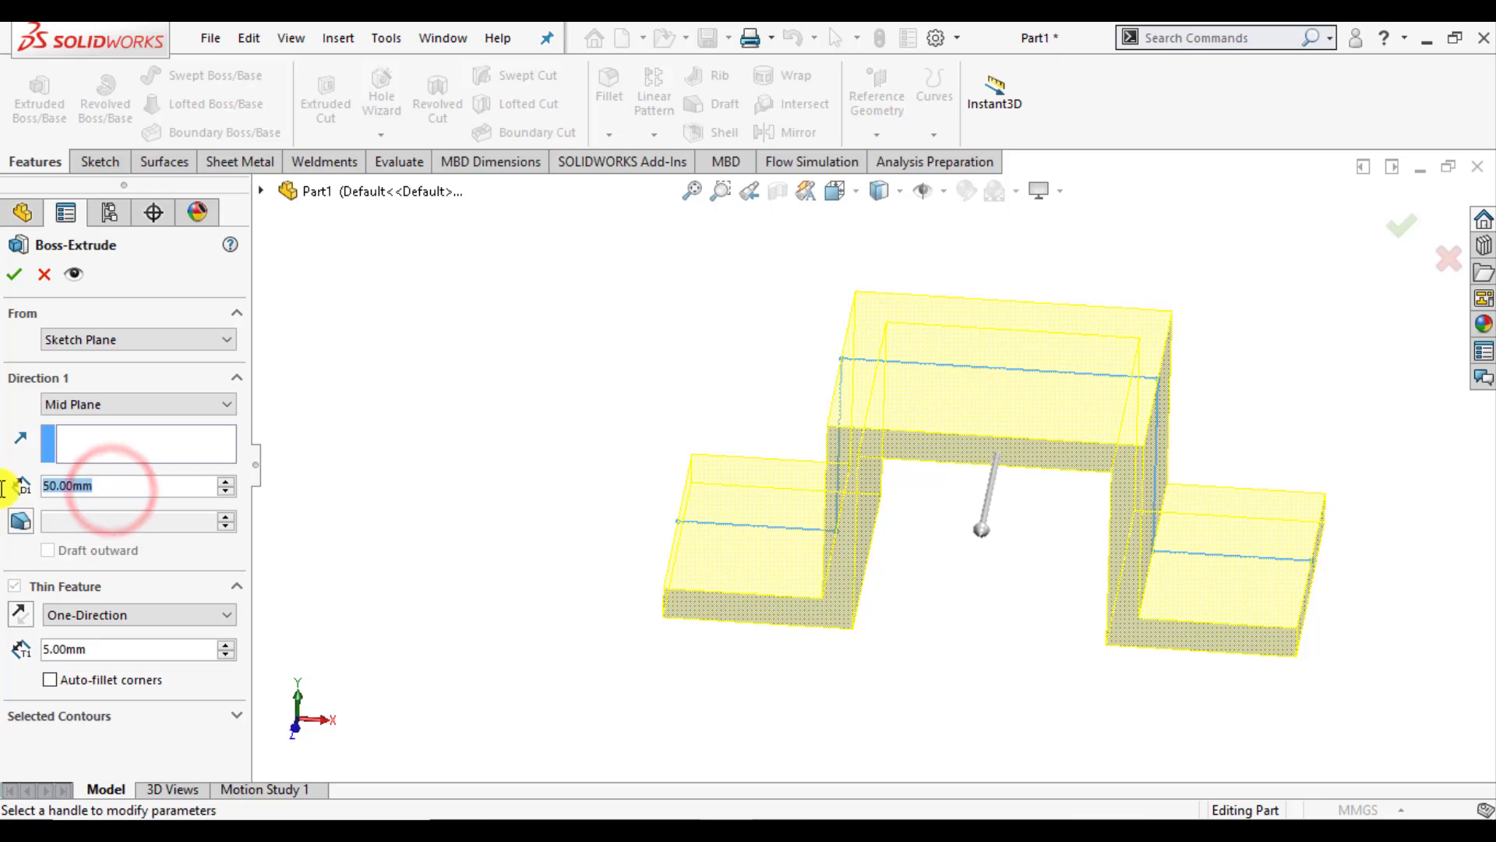
{"action": "type", "text": "30"}
{"action": "key", "text": "Return"}
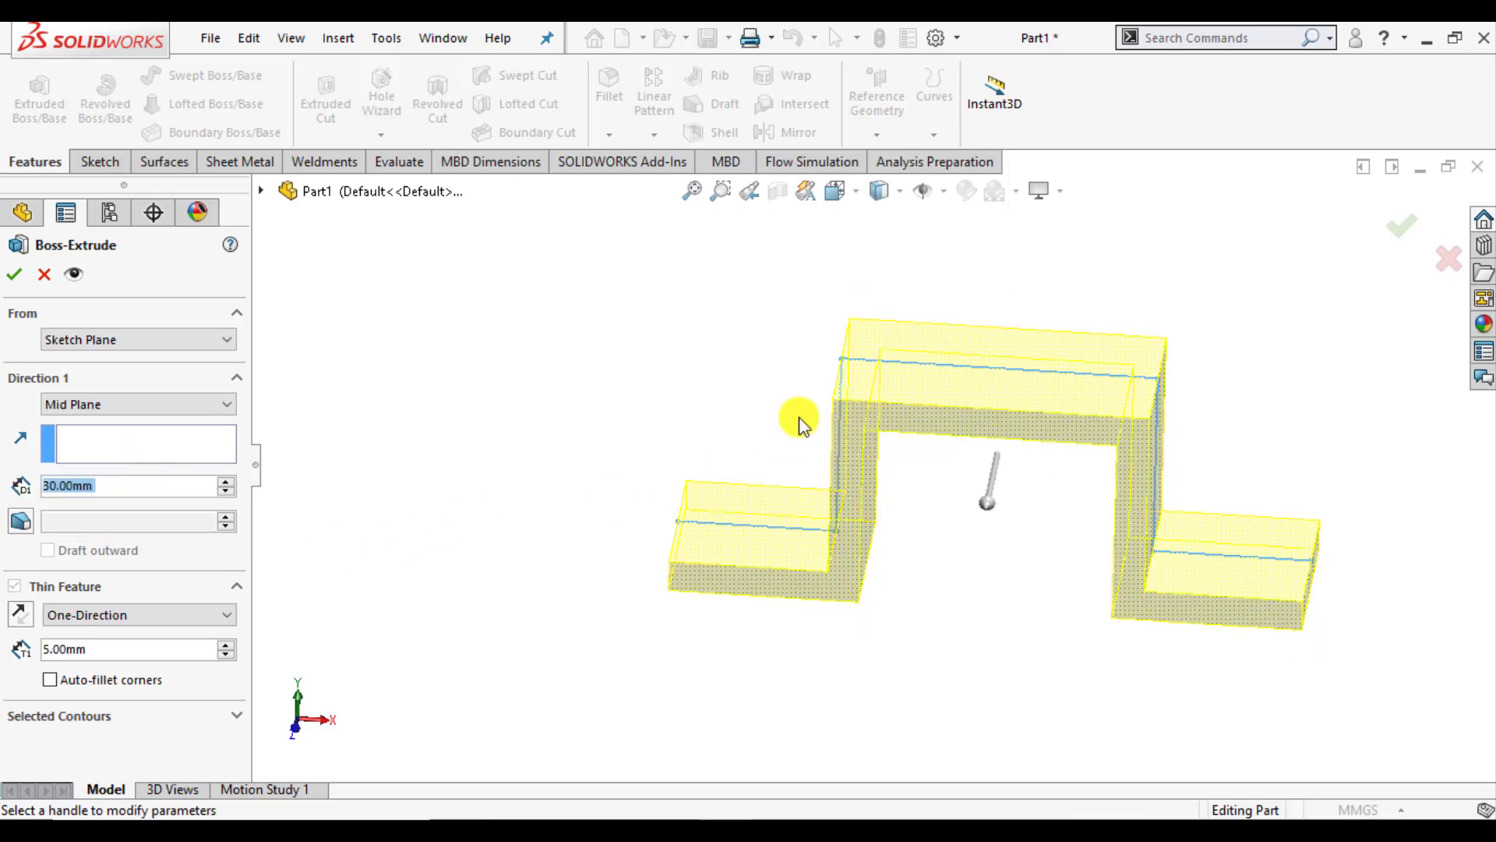
{"action": "mouse_move", "coordinate": [802, 425]}
{"action": "middle_mouse_down"}
{"action": "mouse_move", "coordinate": [748, 491]}
{"action": "mouse_move", "coordinate": [792, 424]}
{"action": "middle_mouse_up"}
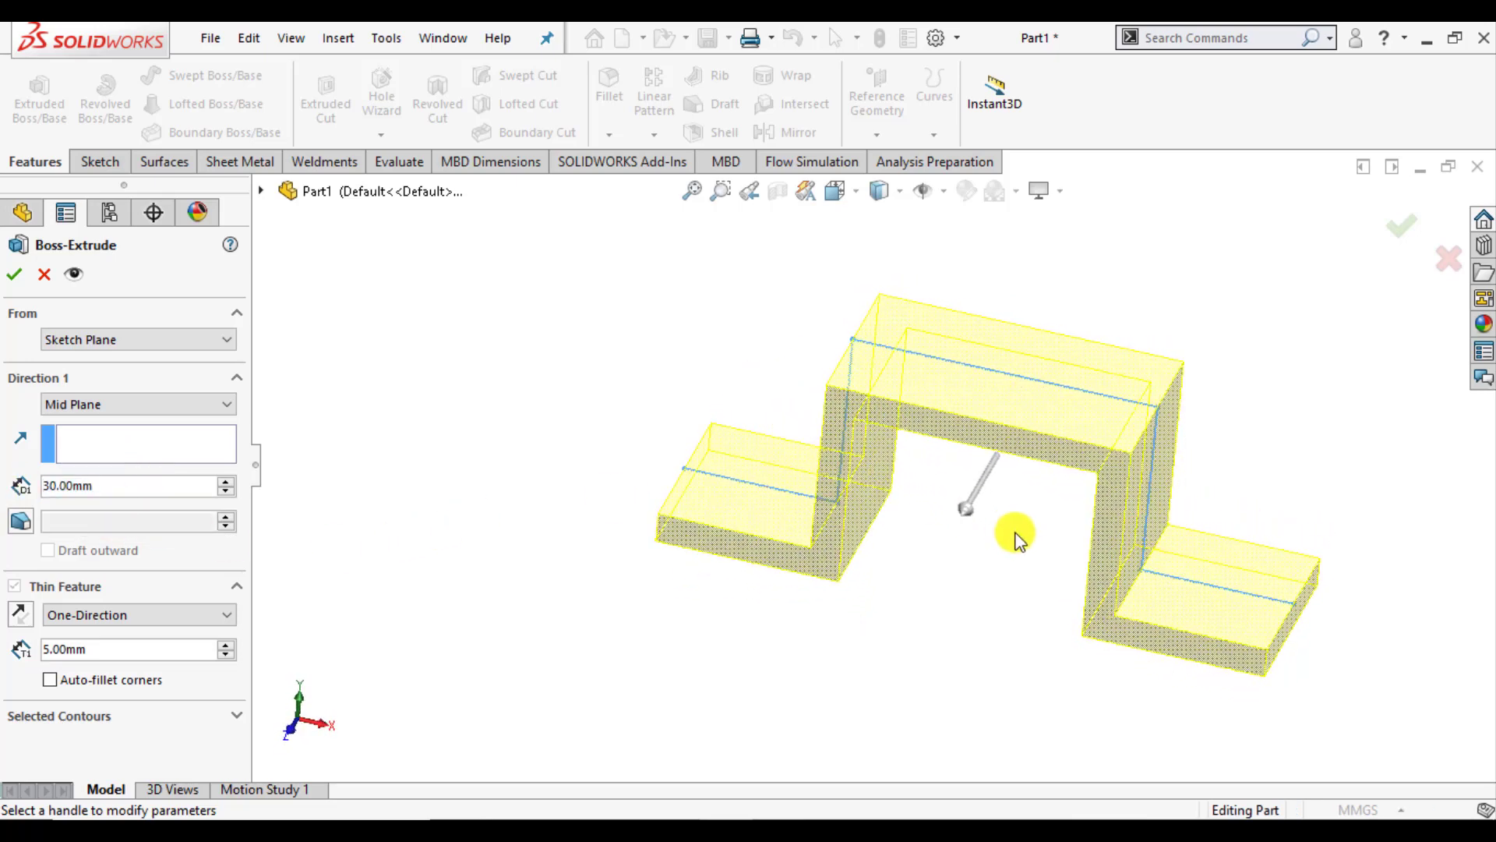
{"action": "left_click", "coordinate": [13, 279]}
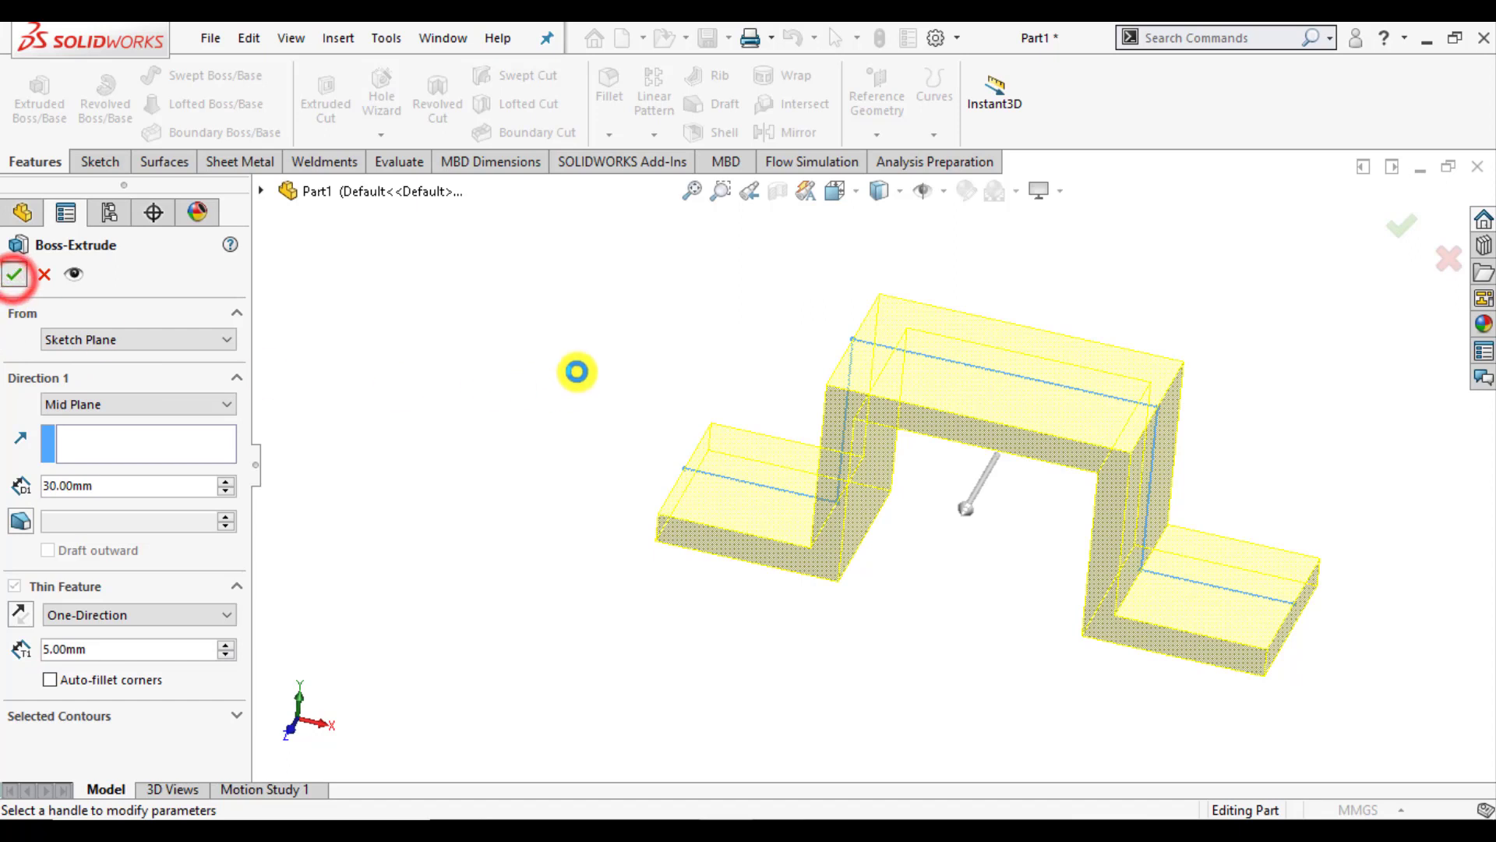
{"action": "left_click", "coordinate": [575, 362]}
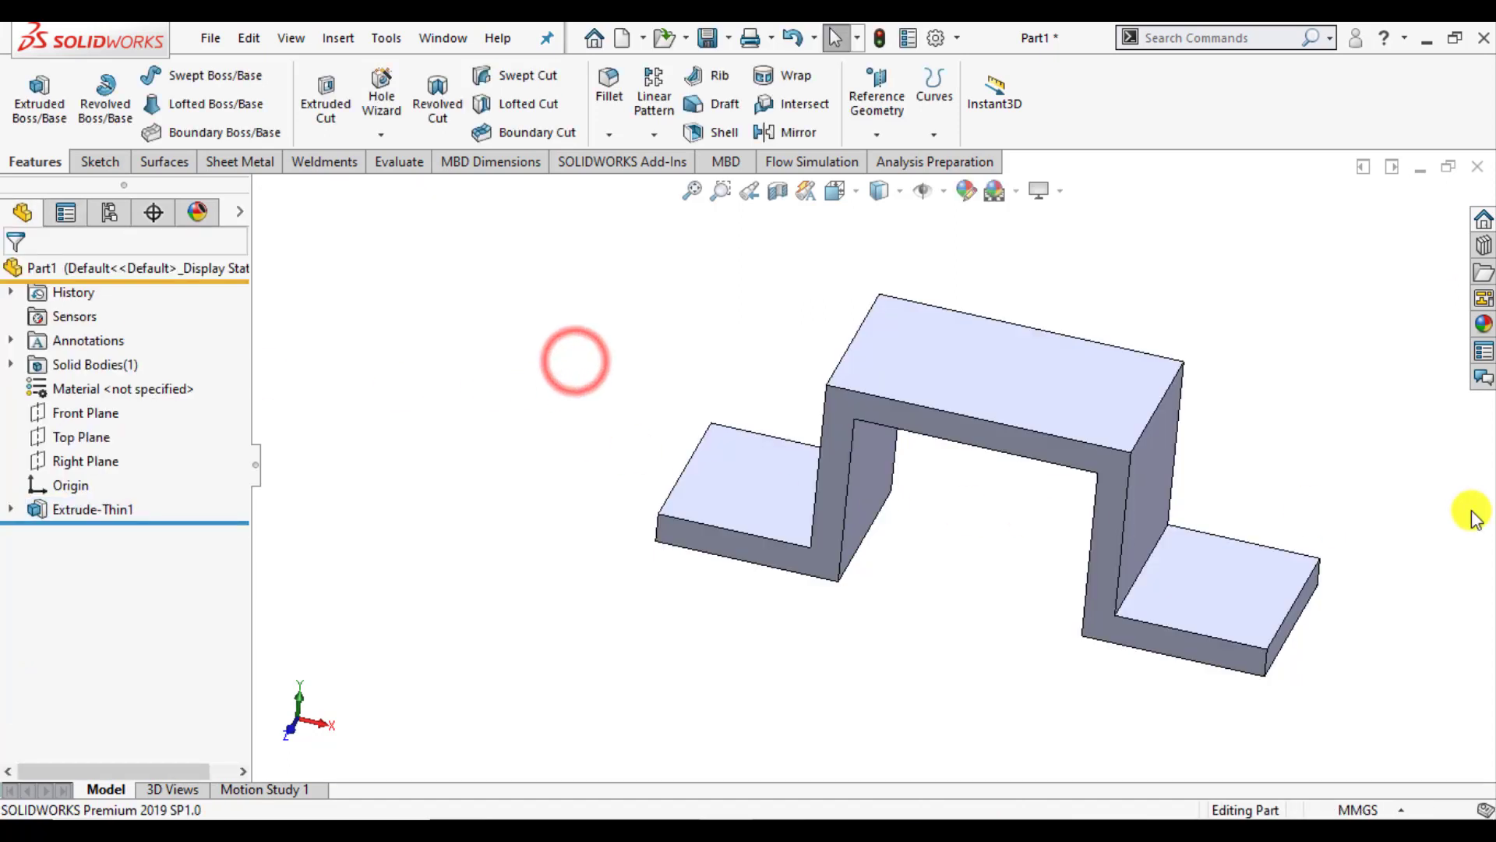
Step: Zoom to fit the bracket and launch the Hole Wizard
{"action": "scroll", "coordinate": [1353, 518], "scroll_direction": "down", "scroll_amount": 1}
{"action": "key", "text": "z"}
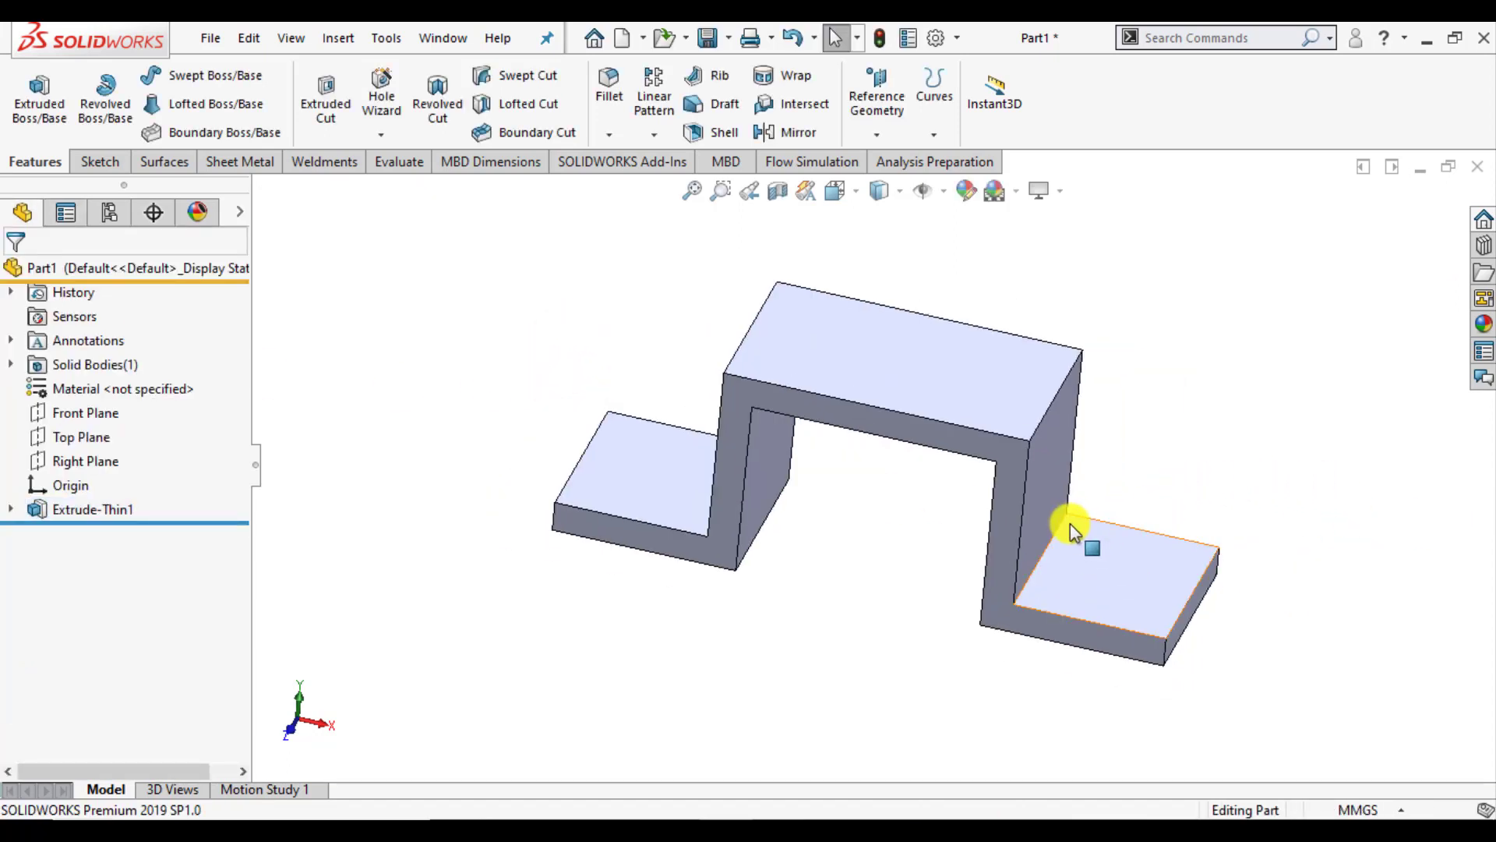
{"action": "left_click", "coordinate": [380, 92]}
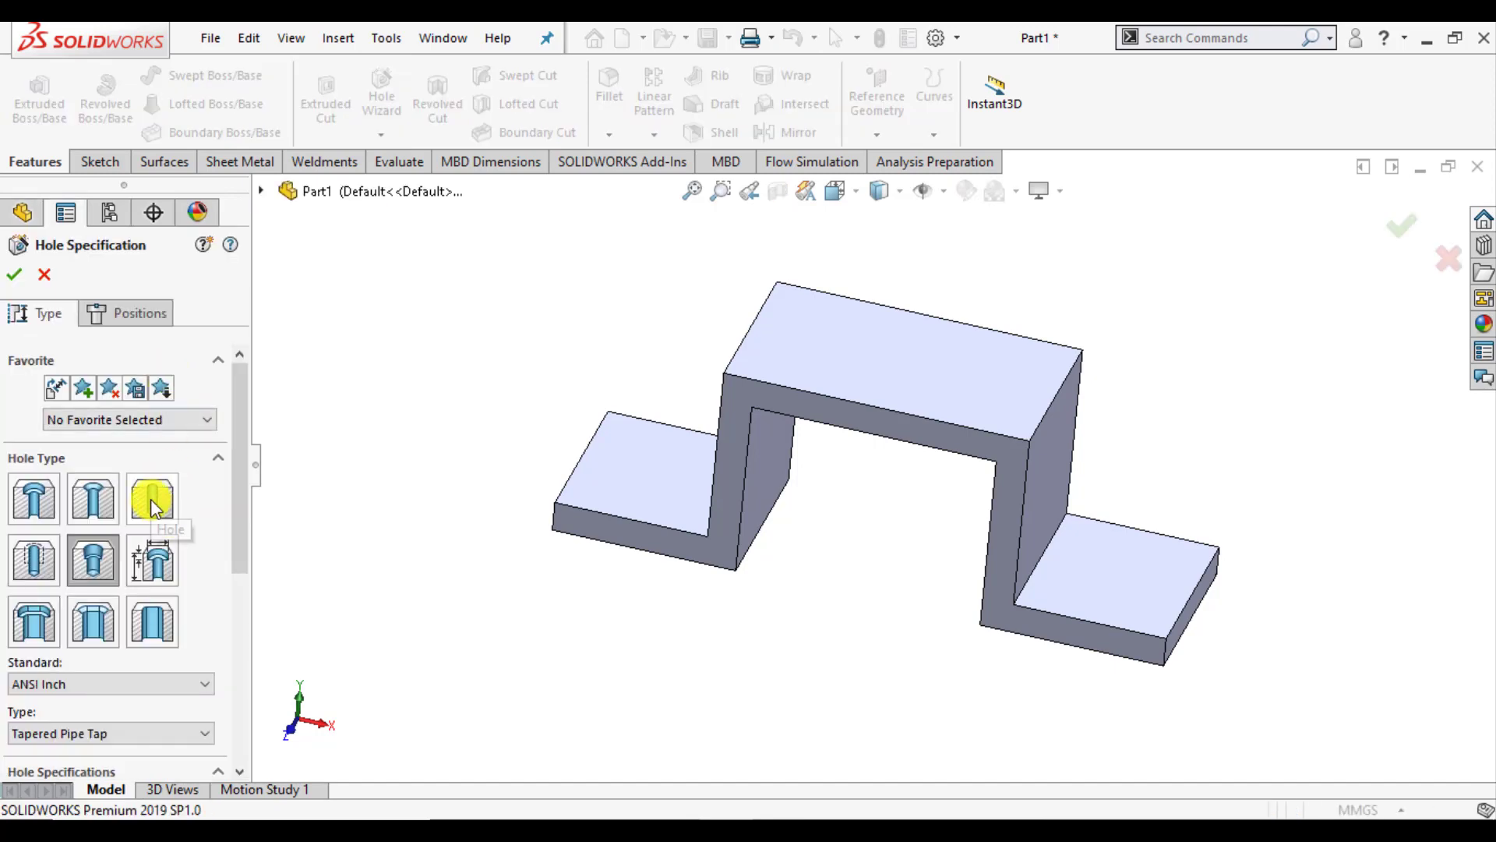
Step: Choose the plain Hole type in the Hole Wizard
{"action": "left_click", "coordinate": [151, 498]}
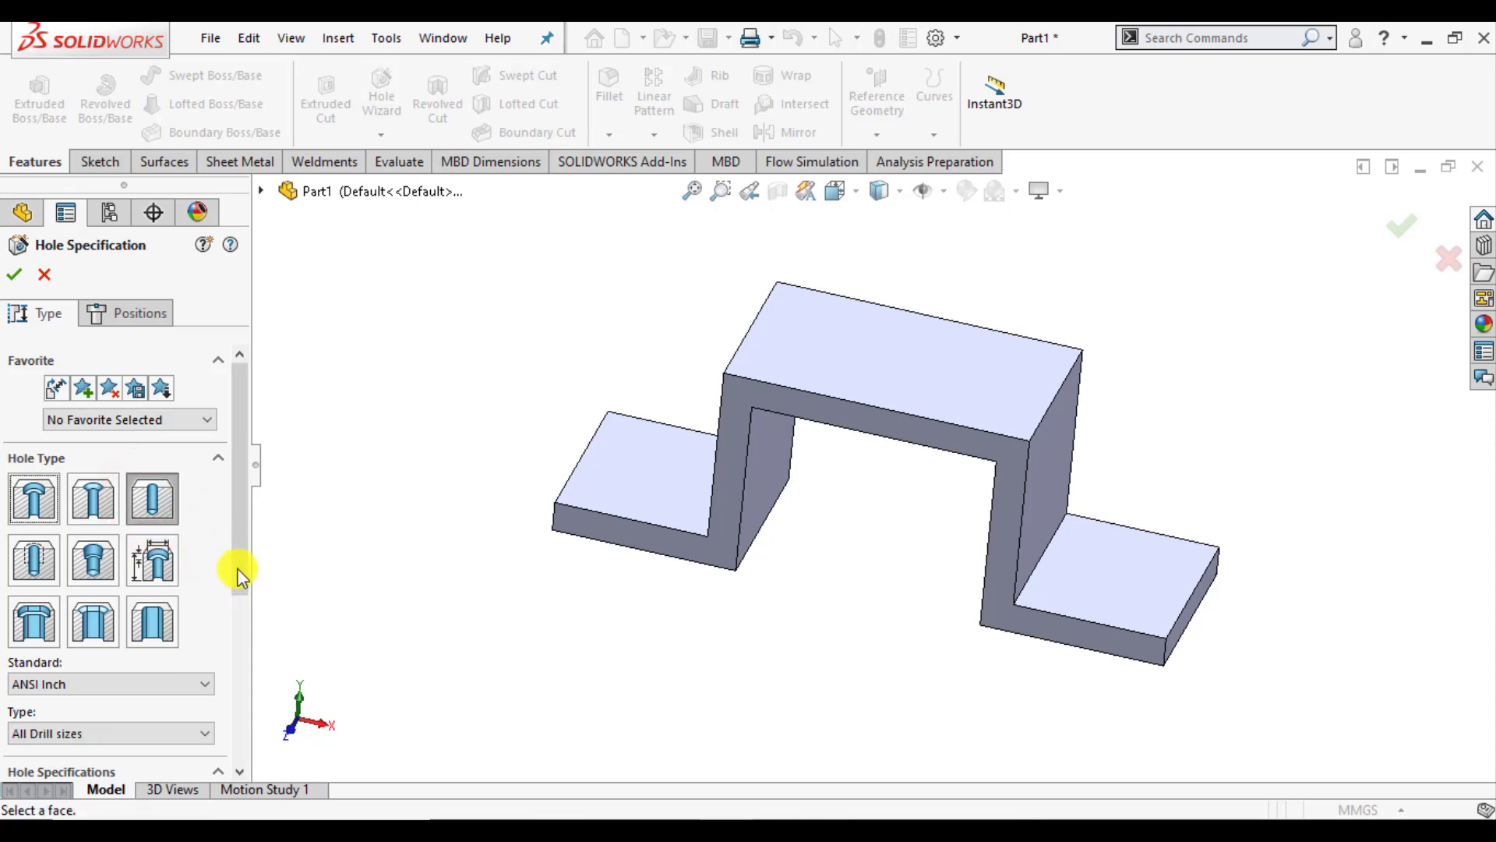
{"action": "left_click_drag", "start_coordinate": [239, 562], "coordinate": [235, 624]}
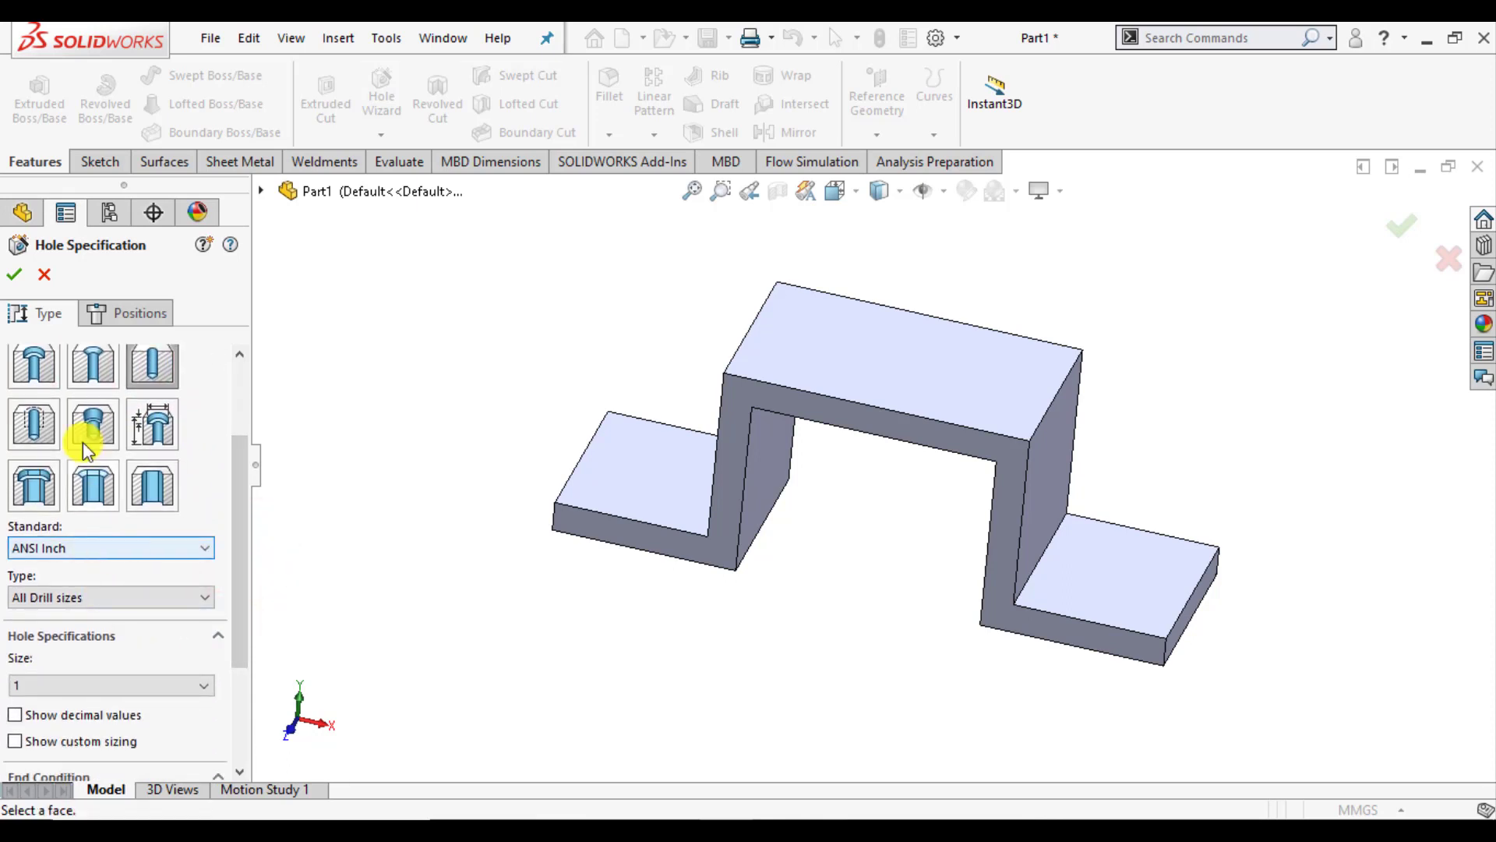
{"action": "left_click", "coordinate": [128, 314]}
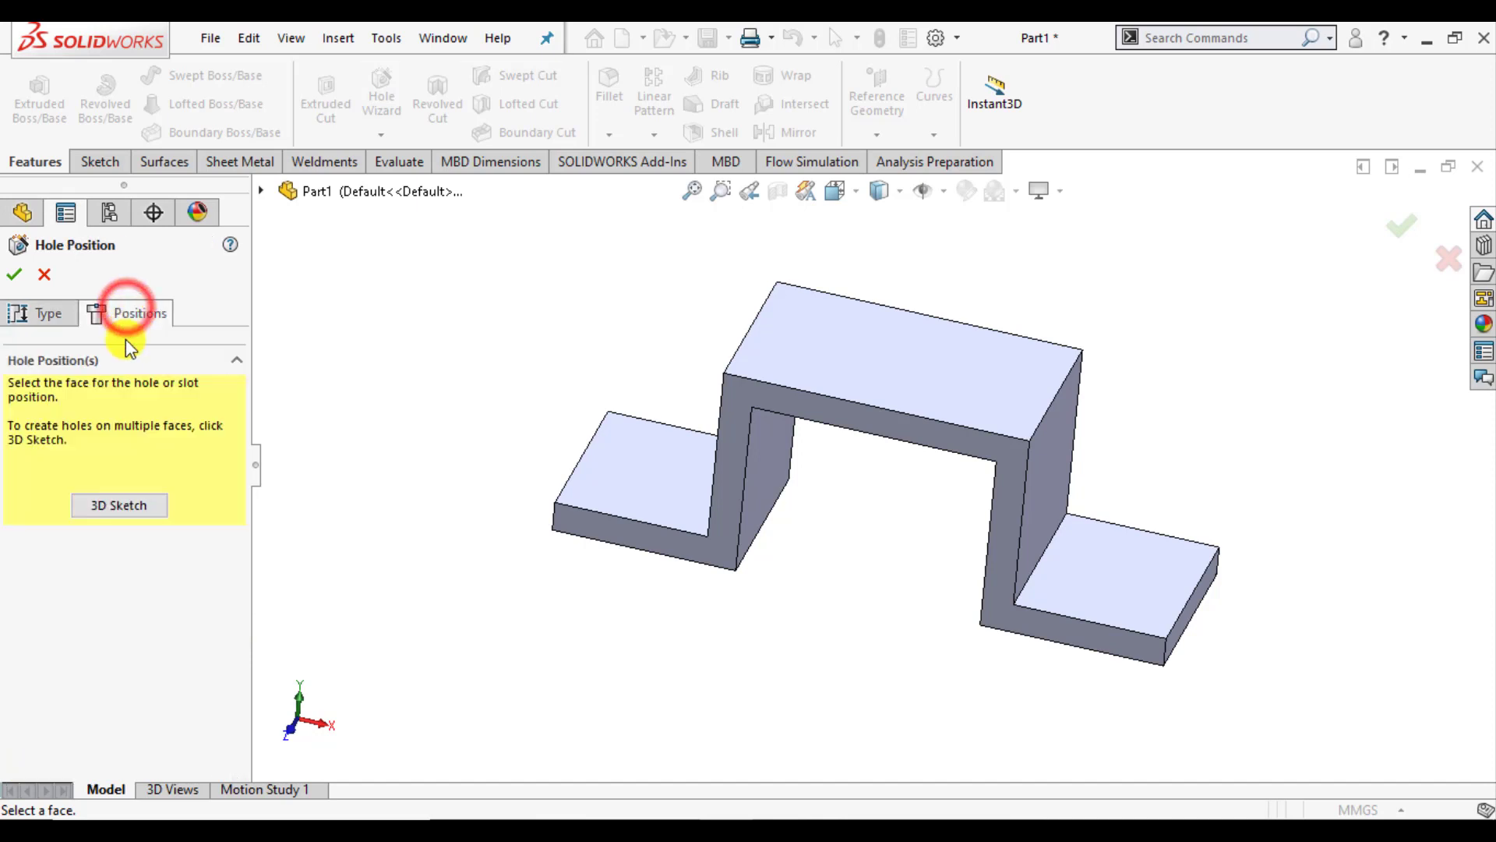
{"action": "left_click", "coordinate": [35, 314]}
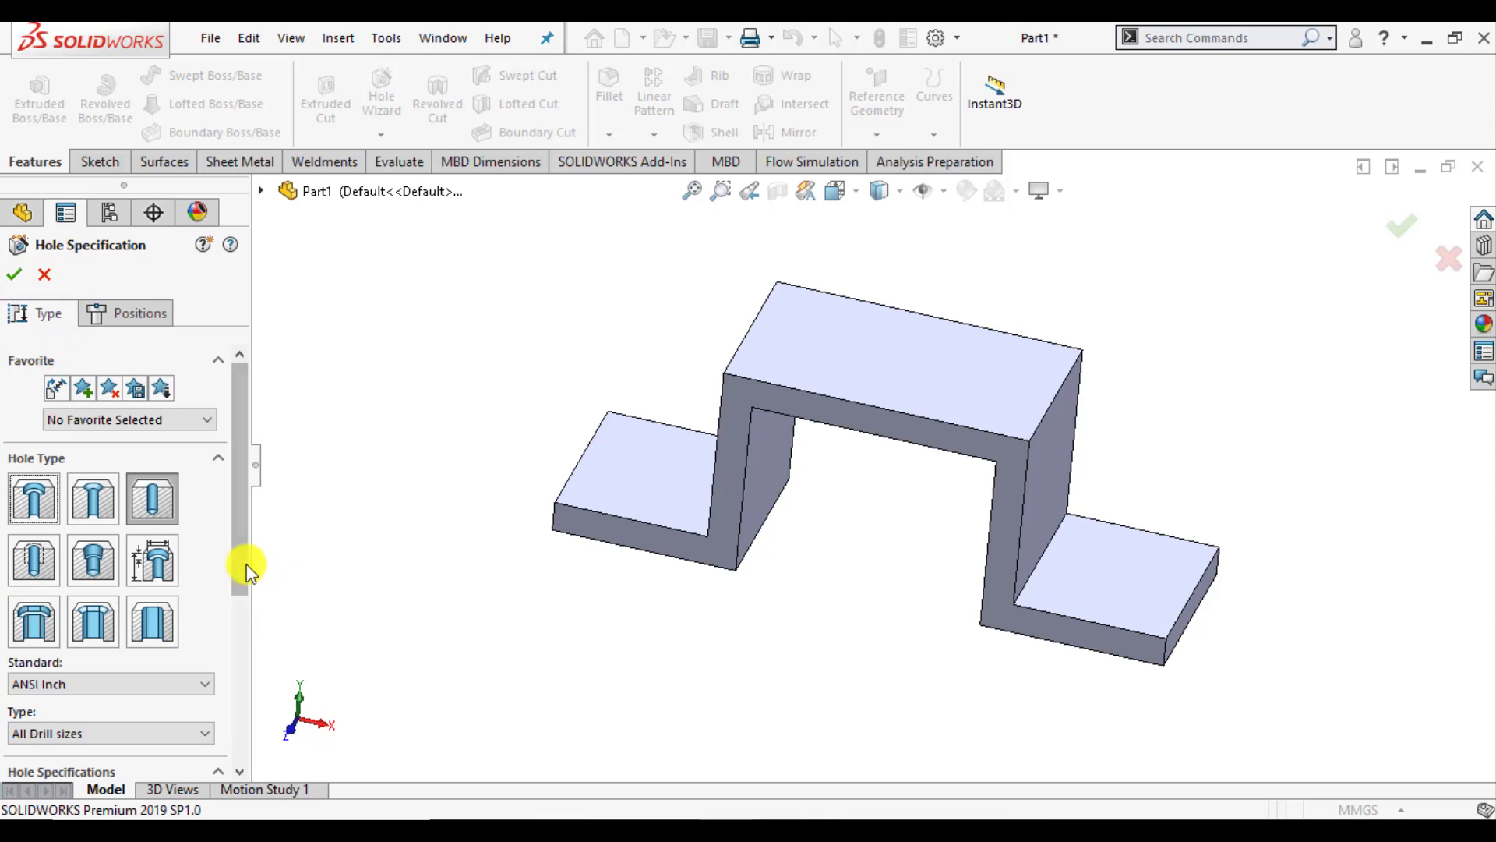
{"action": "left_click_drag", "start_coordinate": [245, 563], "coordinate": [244, 647]}
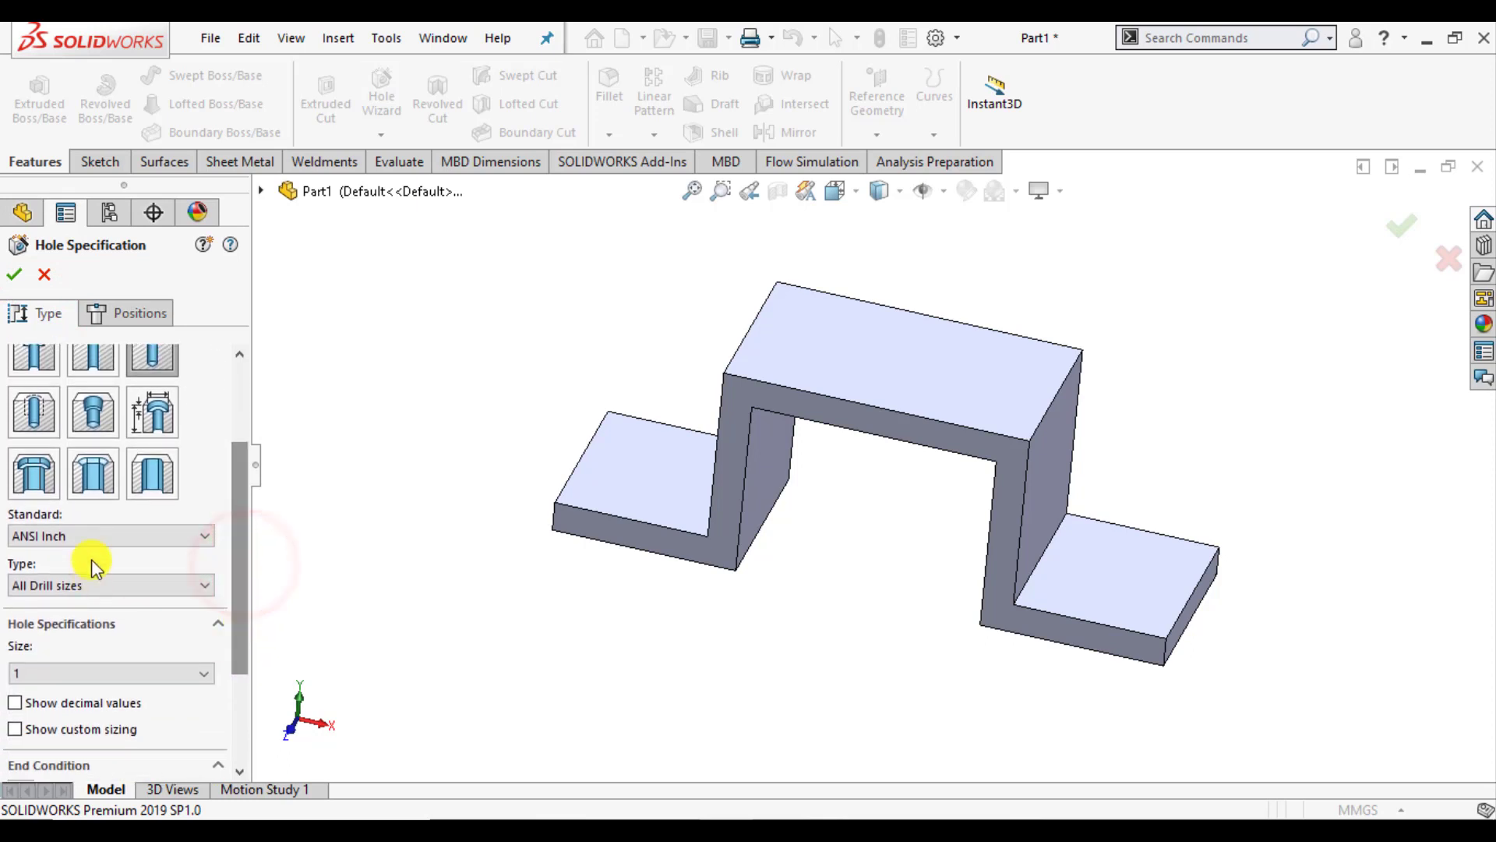
Step: Set the hole to ANSI Metric Helicoil Tap Drills, size M5x0.8, then go to Positions
{"action": "left_click", "coordinate": [91, 538]}
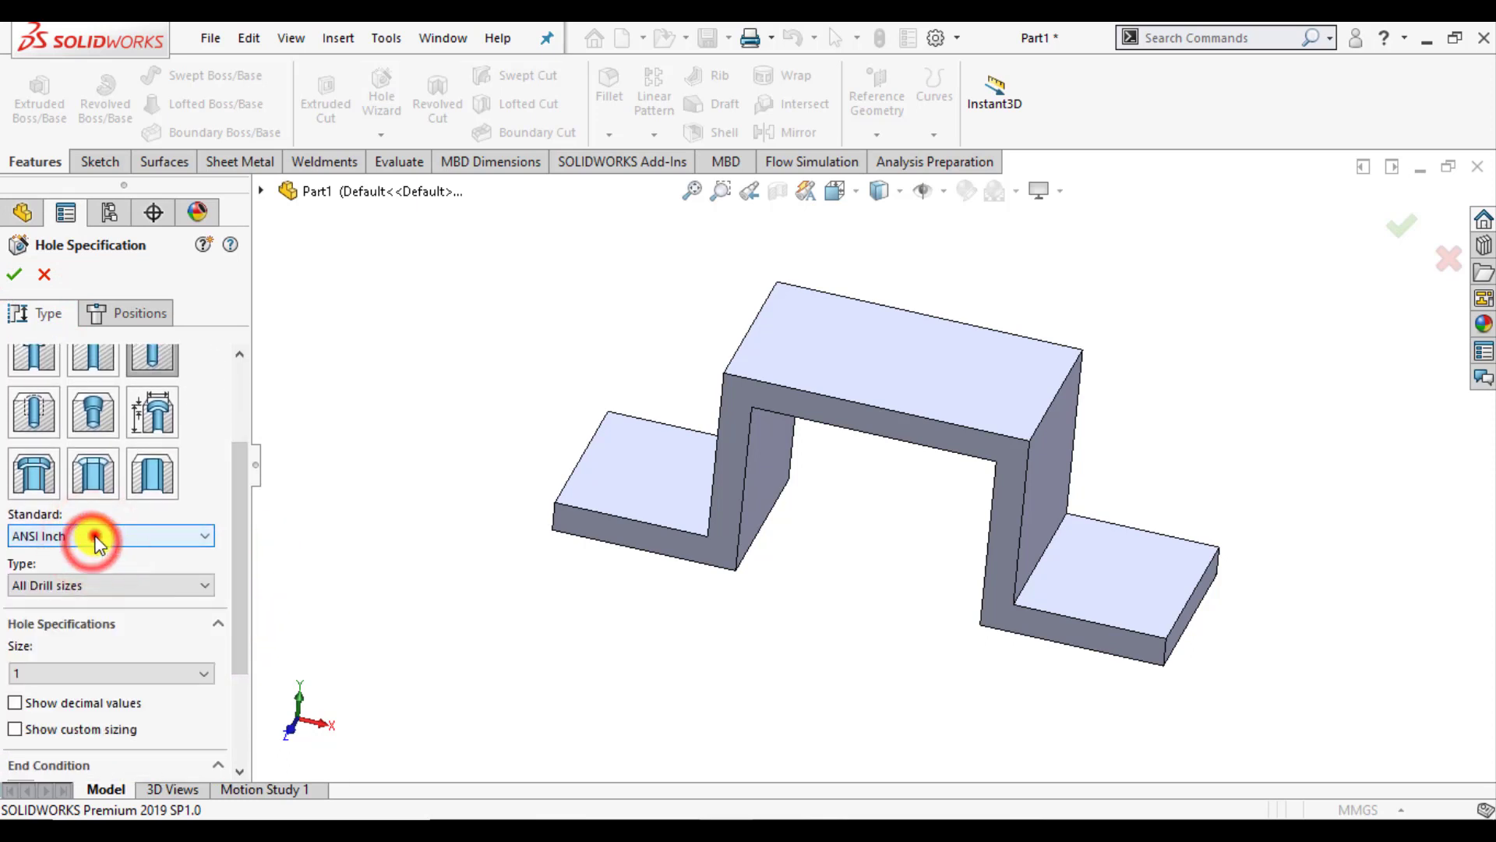
{"action": "left_click", "coordinate": [94, 536]}
{"action": "left_click", "coordinate": [81, 572]}
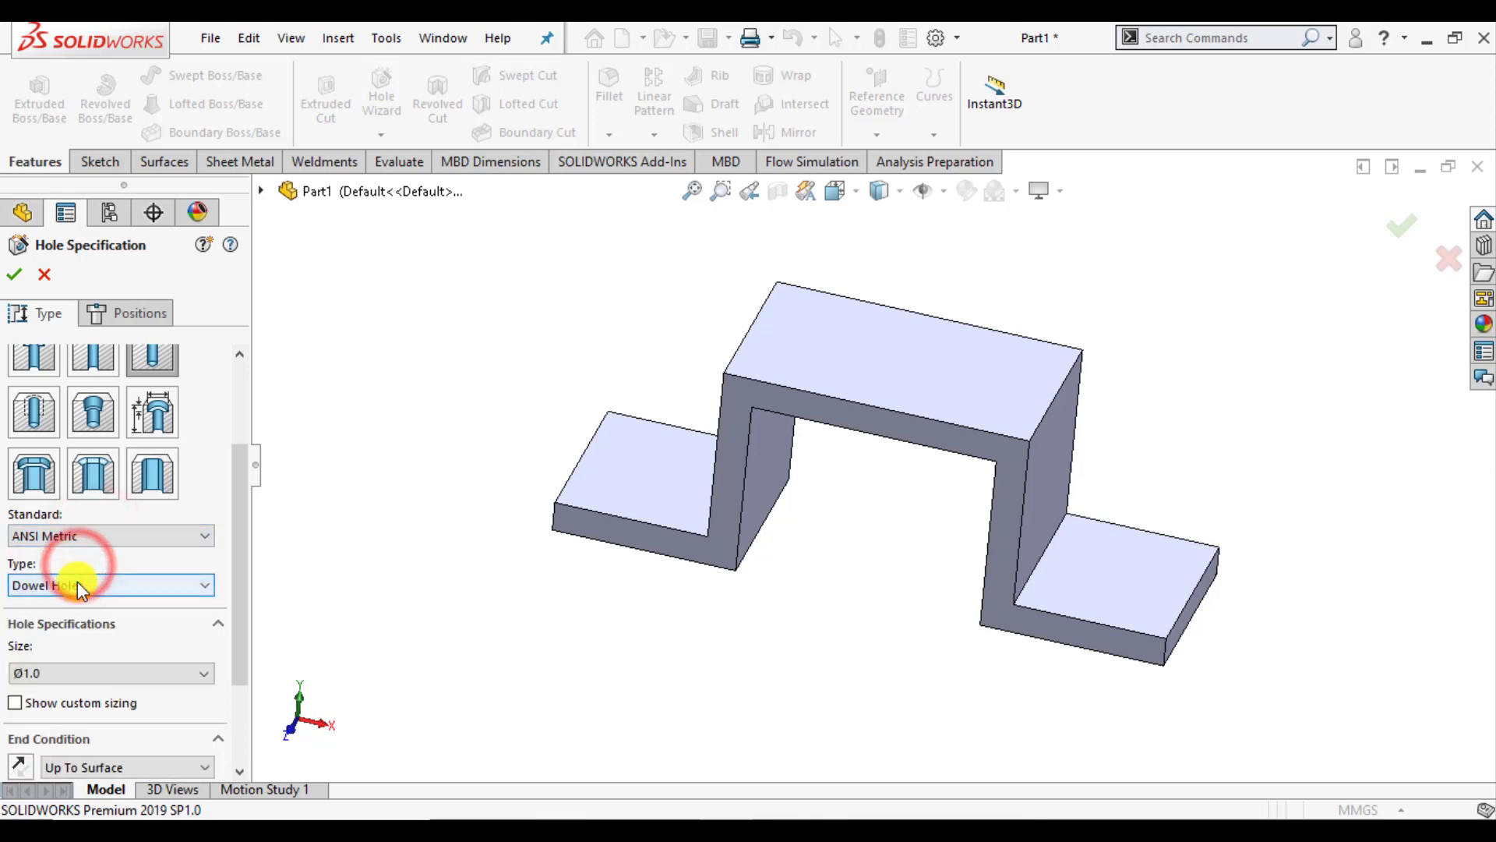
{"action": "left_click", "coordinate": [77, 583]}
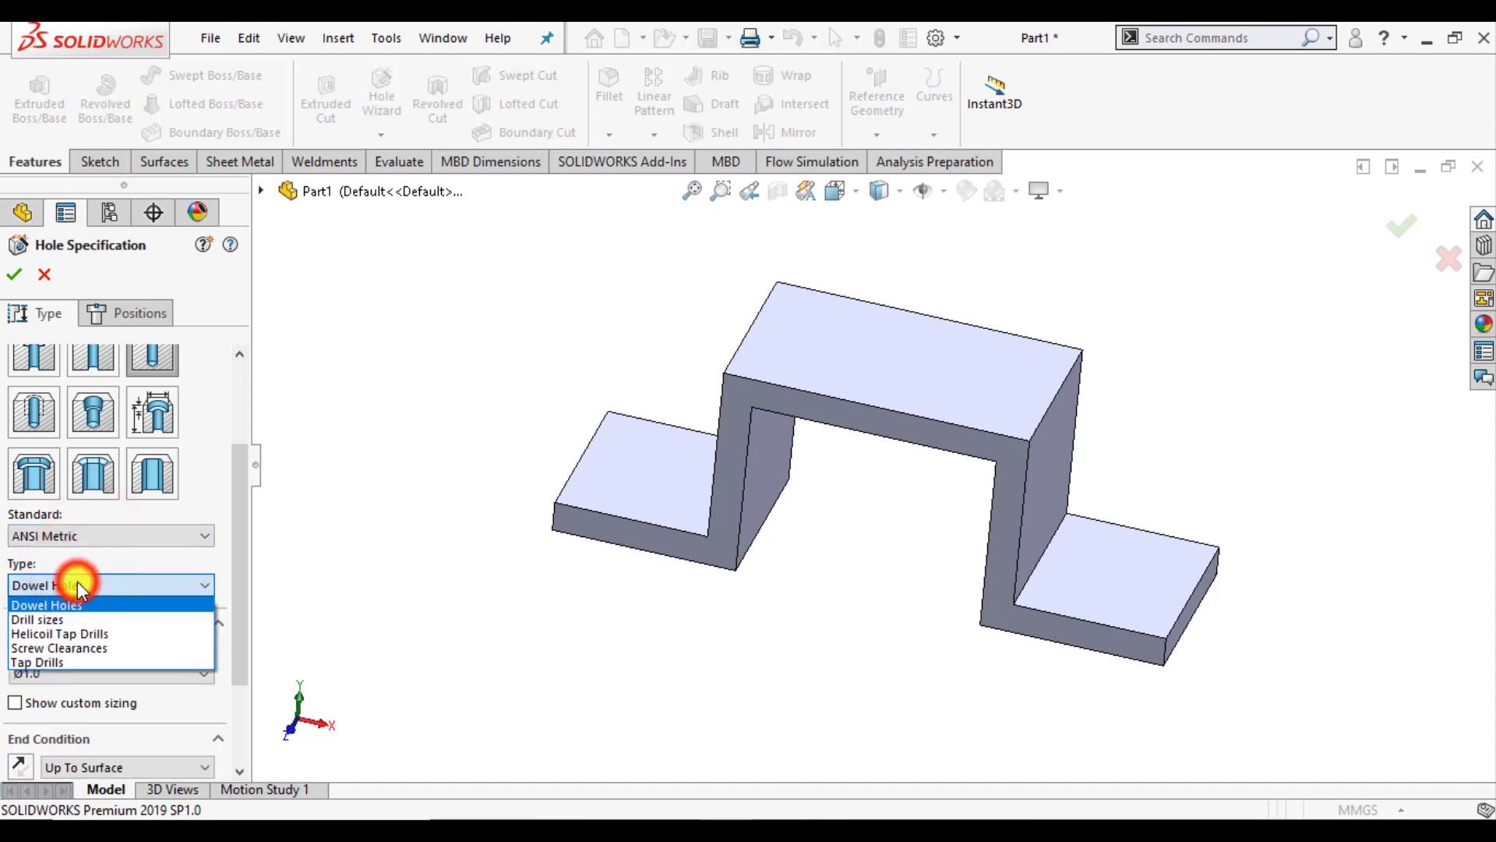
{"action": "left_click", "coordinate": [74, 633]}
{"action": "left_click", "coordinate": [156, 360]}
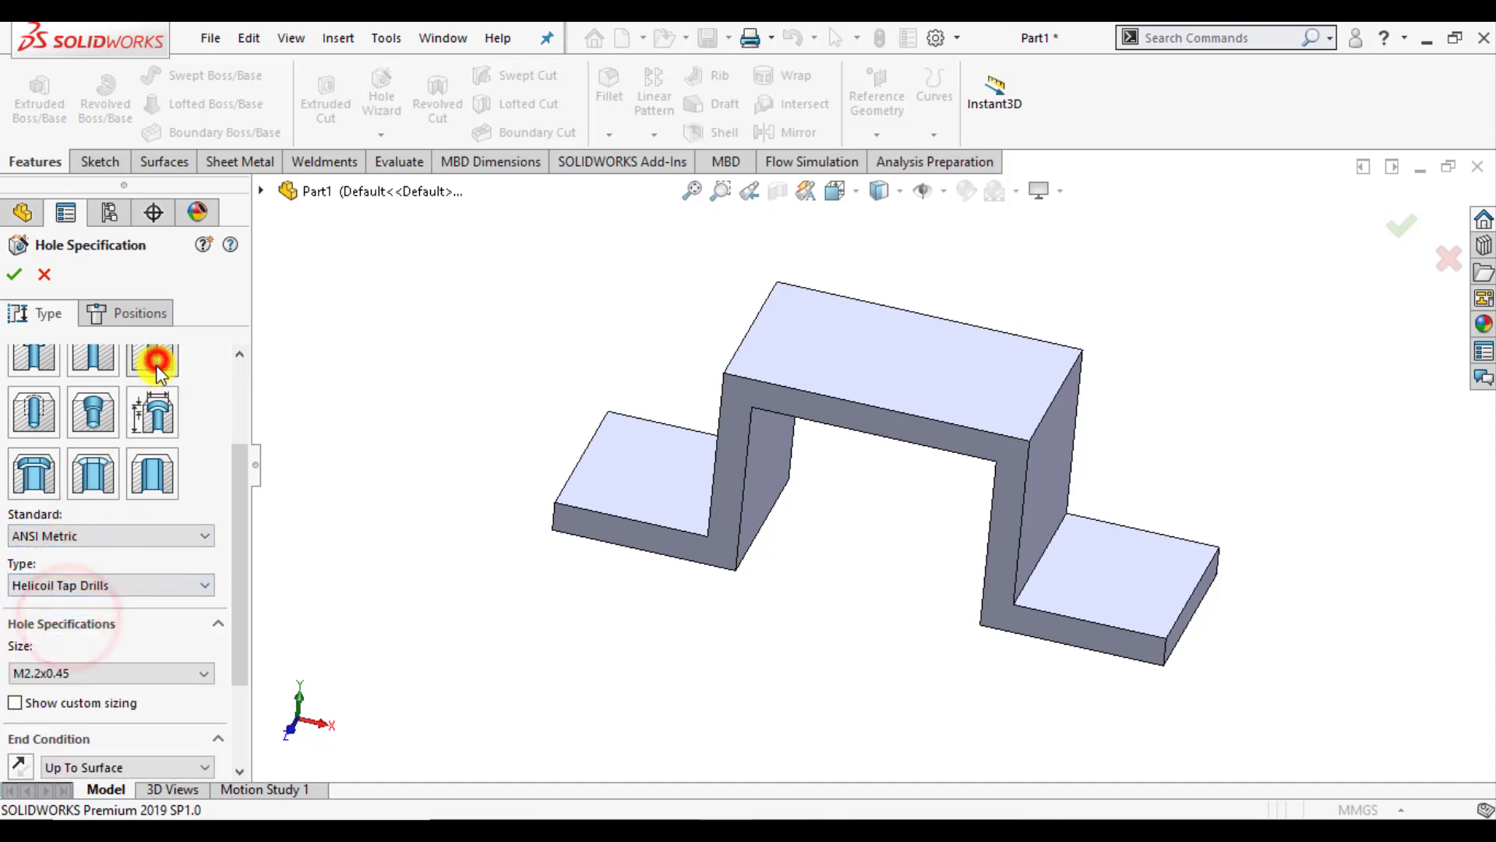
{"action": "left_click", "coordinate": [136, 673]}
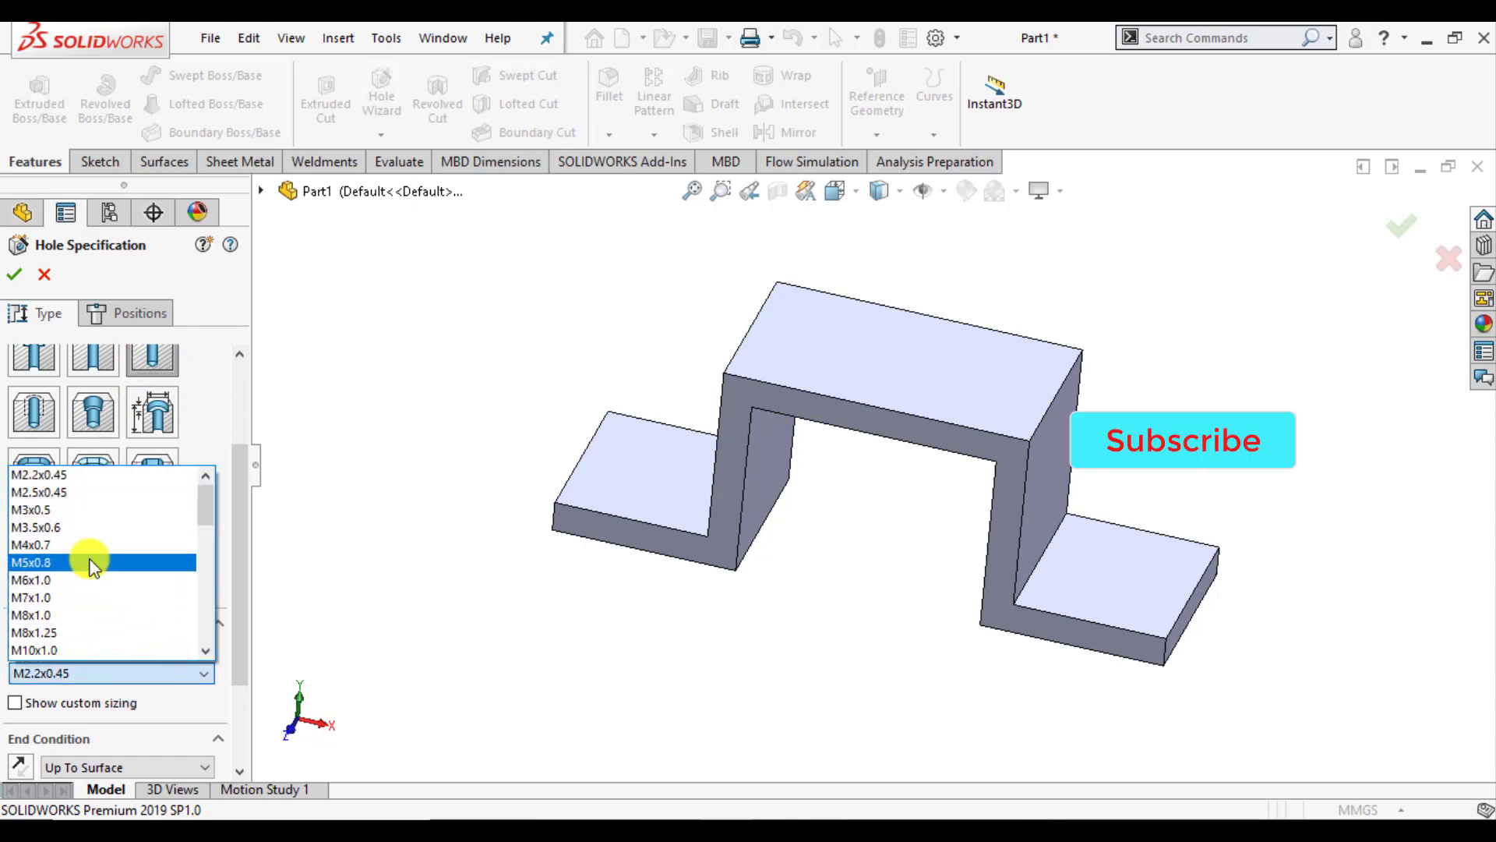
{"action": "left_click", "coordinate": [91, 562]}
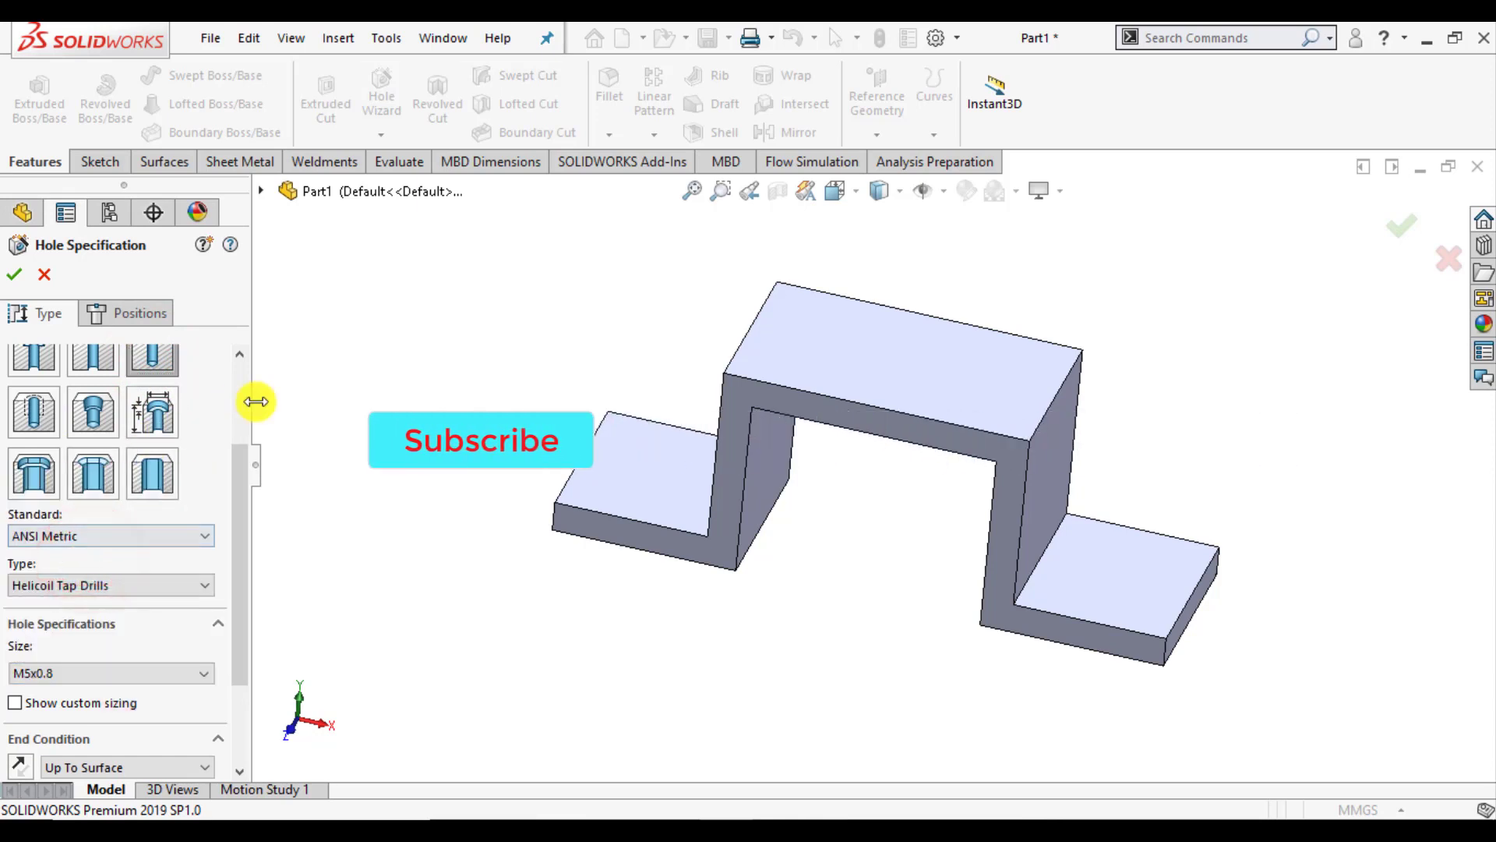
{"action": "left_click", "coordinate": [136, 315]}
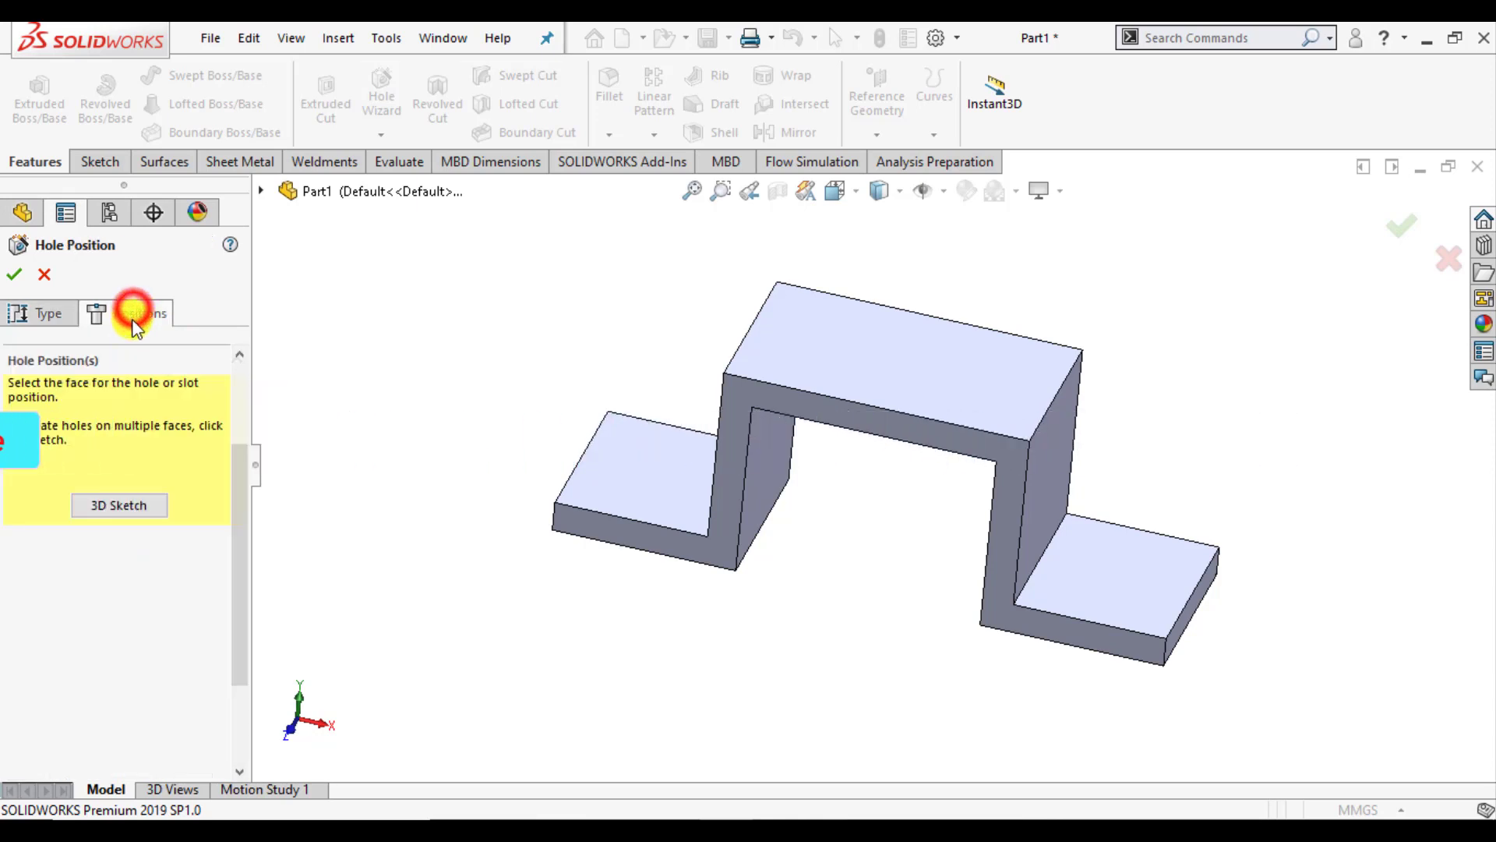
Step: Place the hole point on the right flange, 12.50 mm from its outer edge
{"action": "left_click", "coordinate": [1124, 580]}
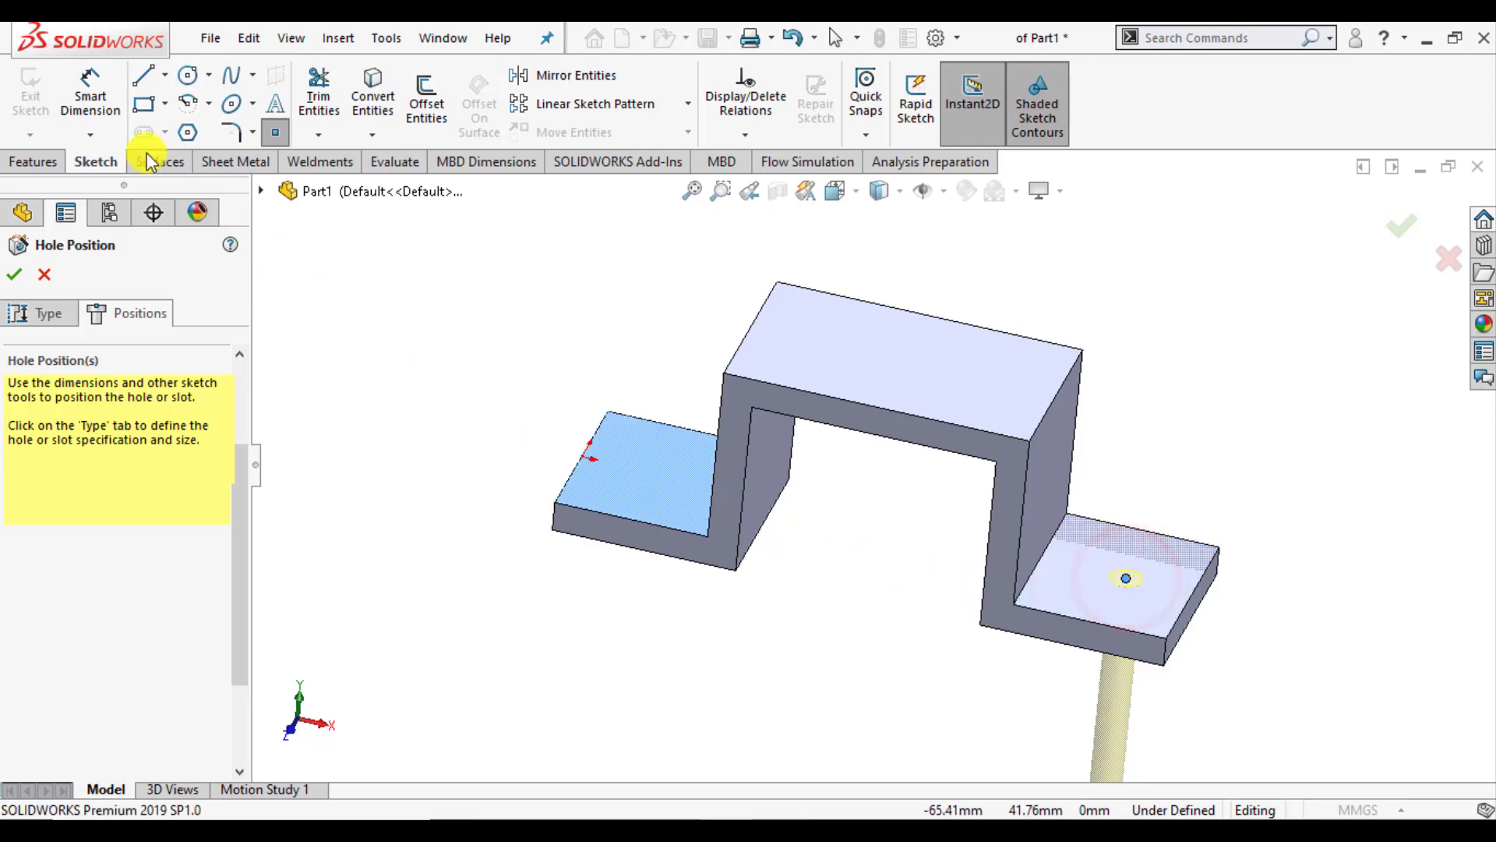
{"action": "left_click", "coordinate": [90, 78]}
{"action": "scroll", "coordinate": [1221, 668], "scroll_direction": "down", "scroll_amount": 3}
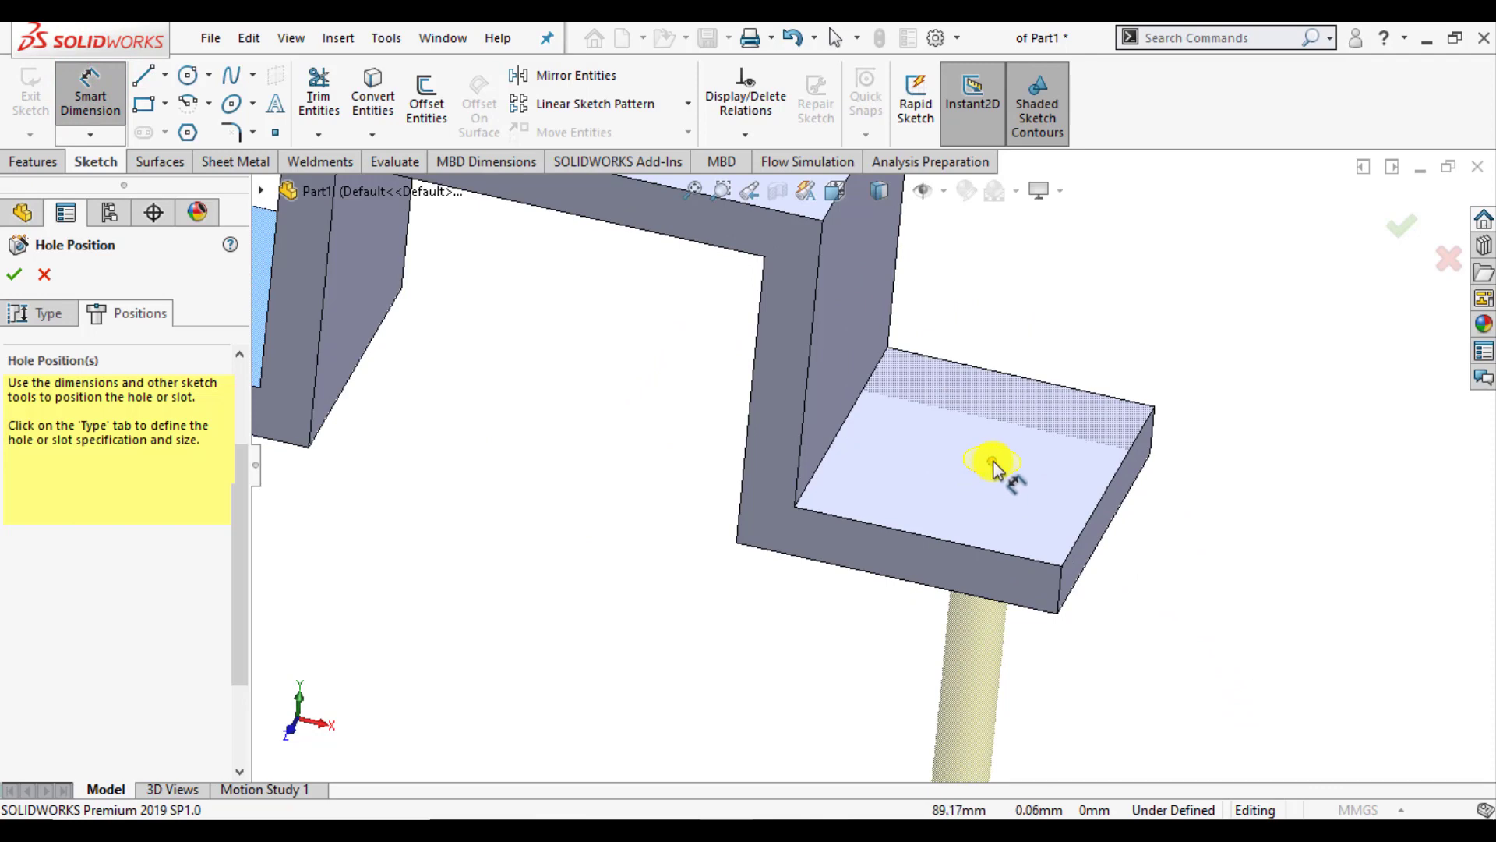
{"action": "left_click", "coordinate": [1085, 523]}
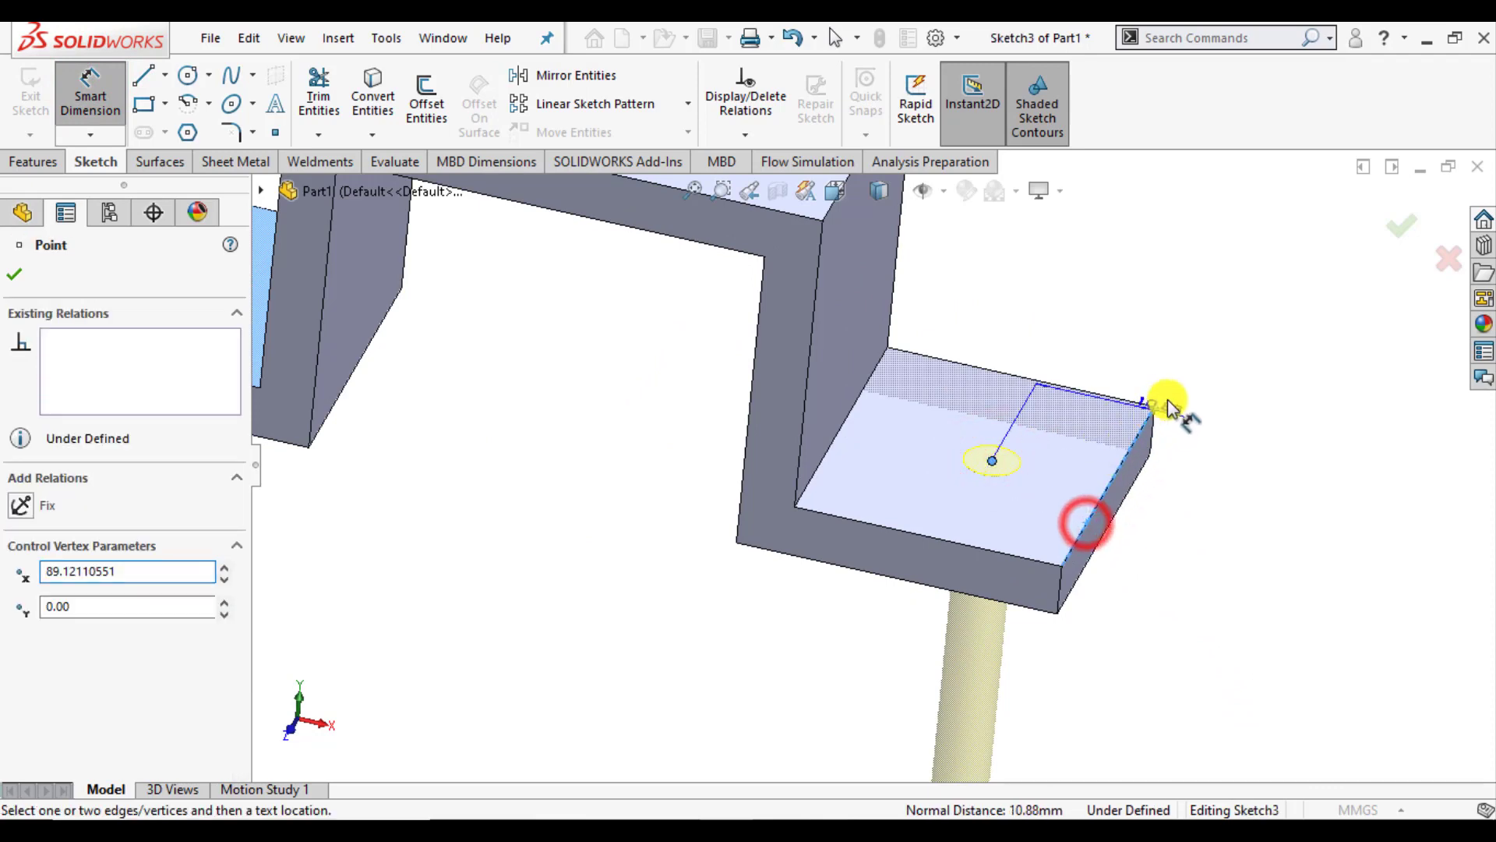
{"action": "left_click", "coordinate": [1224, 365]}
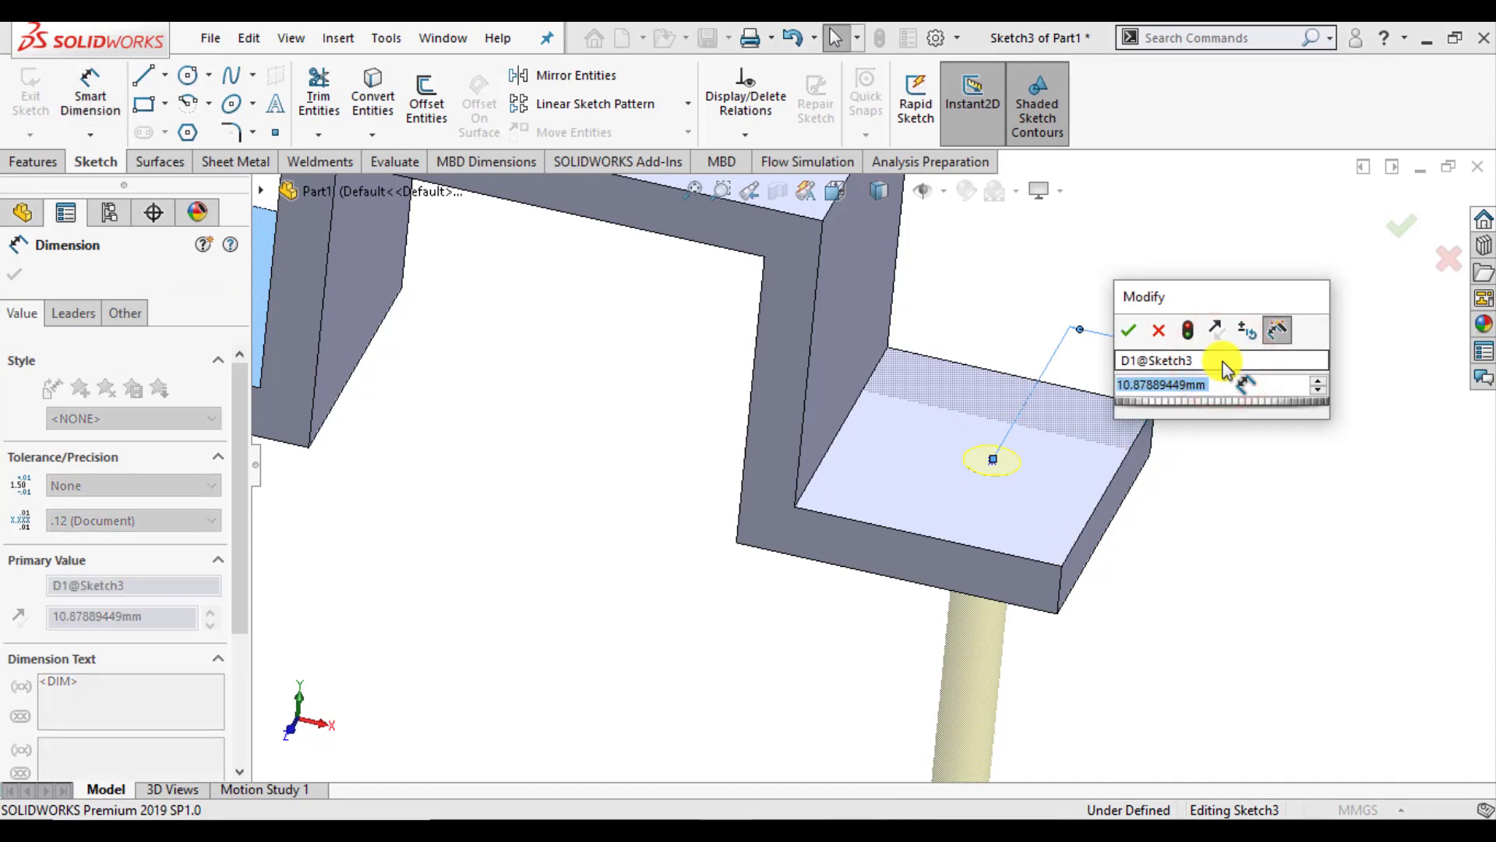
{"action": "type", "text": "1"}
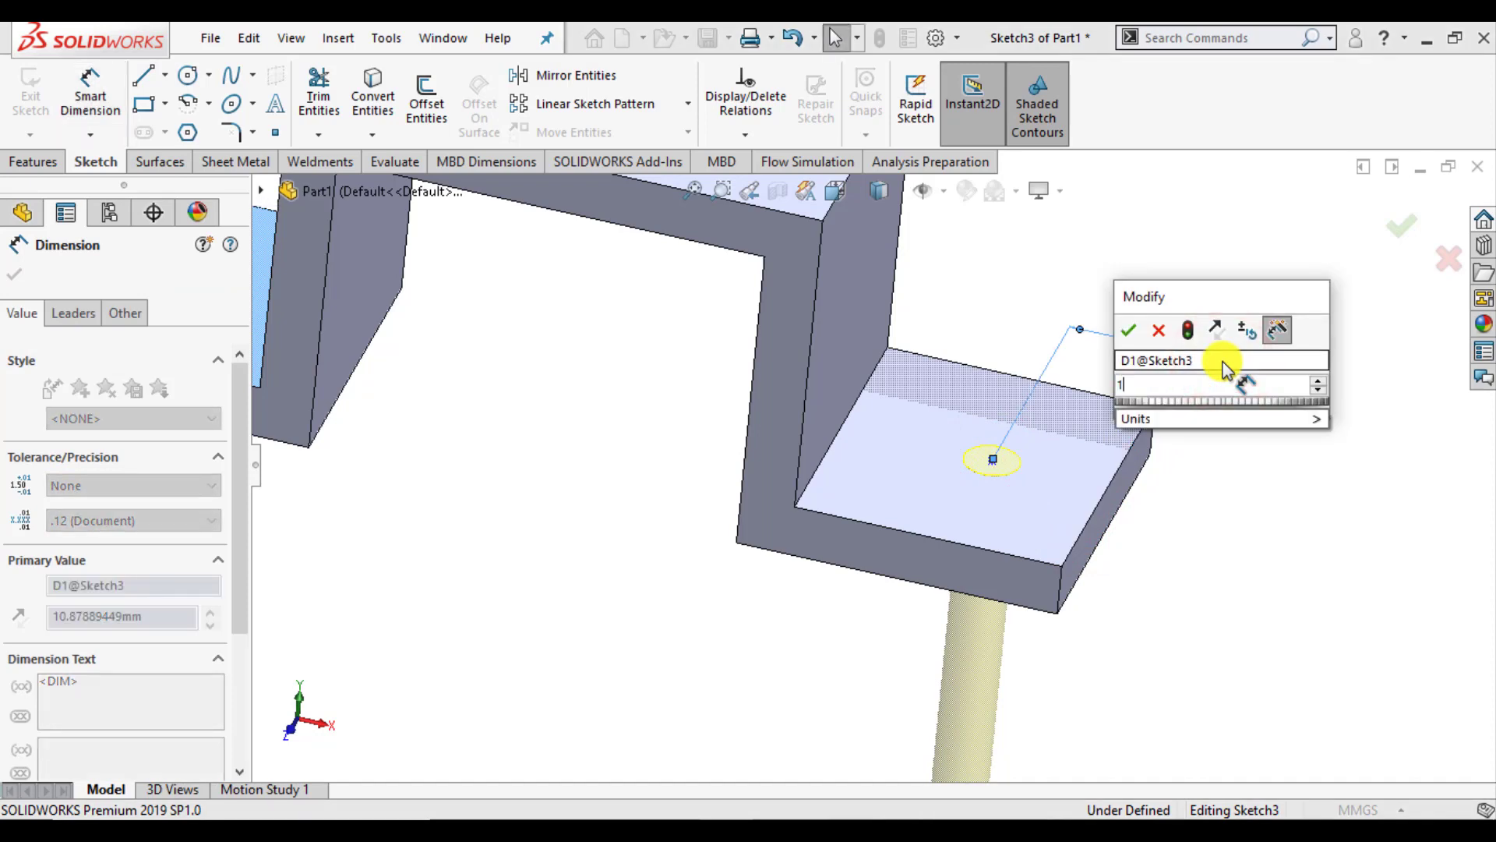
{"action": "type", "text": "2.5"}
{"action": "key", "text": "Return"}
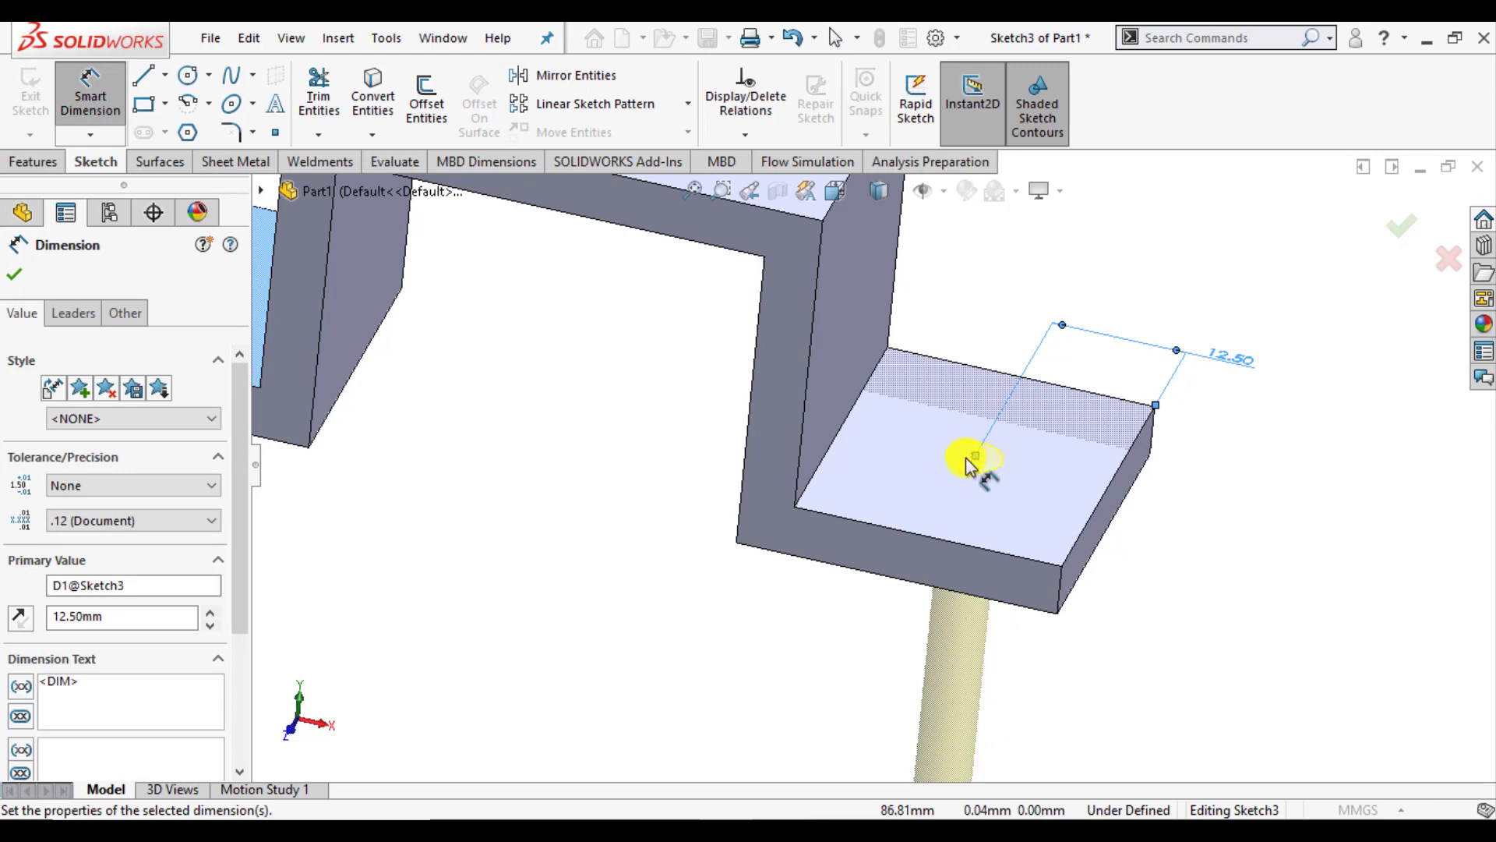
Step: Dimension the hole point 15.00 mm from the front edge and dismiss the face warning
{"action": "middle_click_drag", "start_coordinate": [947, 523], "coordinate": [951, 568]}
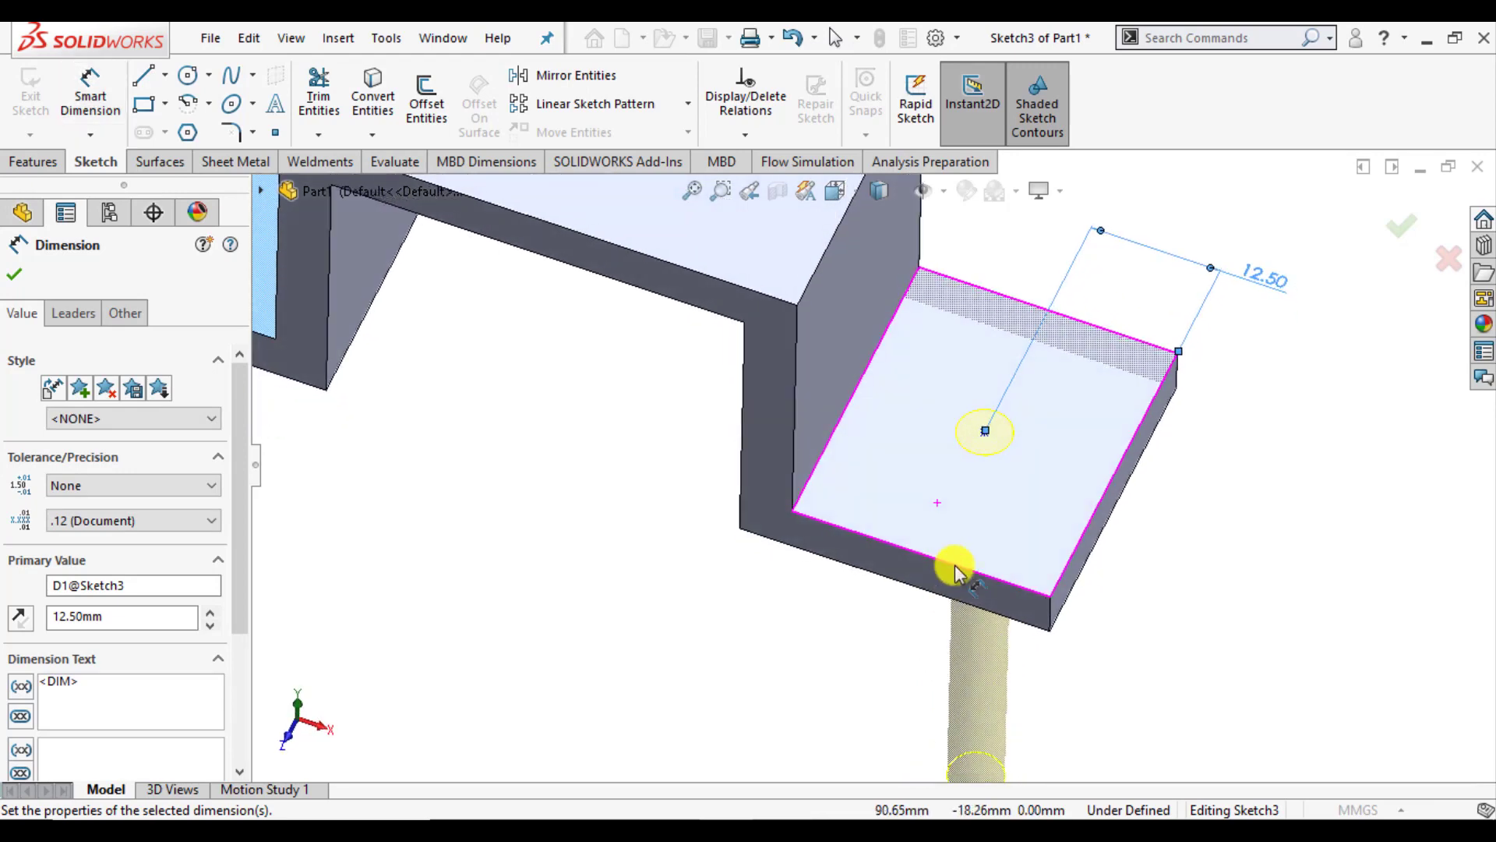
{"action": "left_click", "coordinate": [984, 432]}
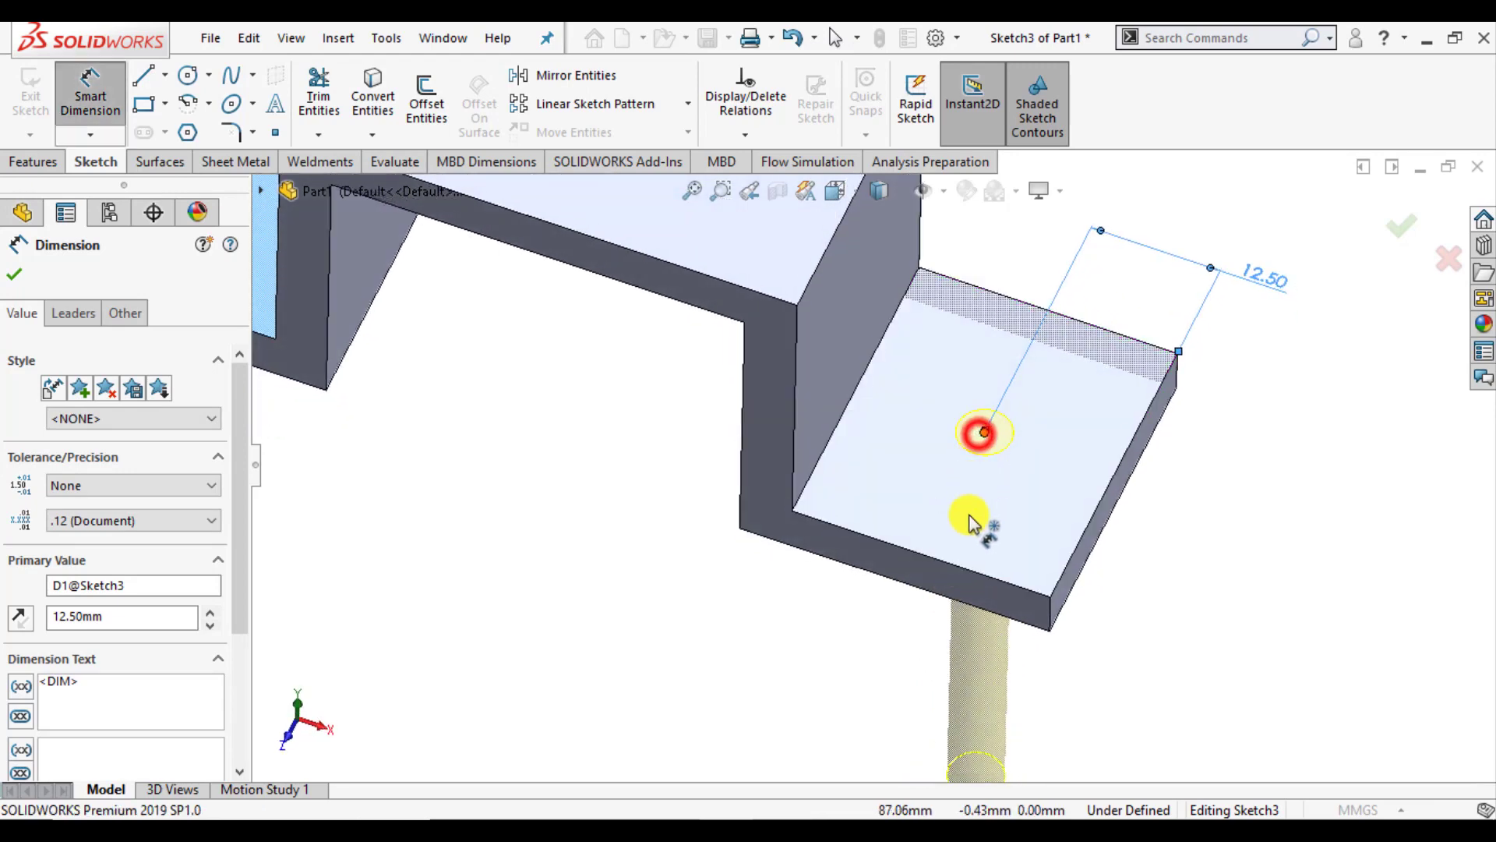
{"action": "left_click", "coordinate": [961, 568]}
{"action": "left_click", "coordinate": [840, 653]}
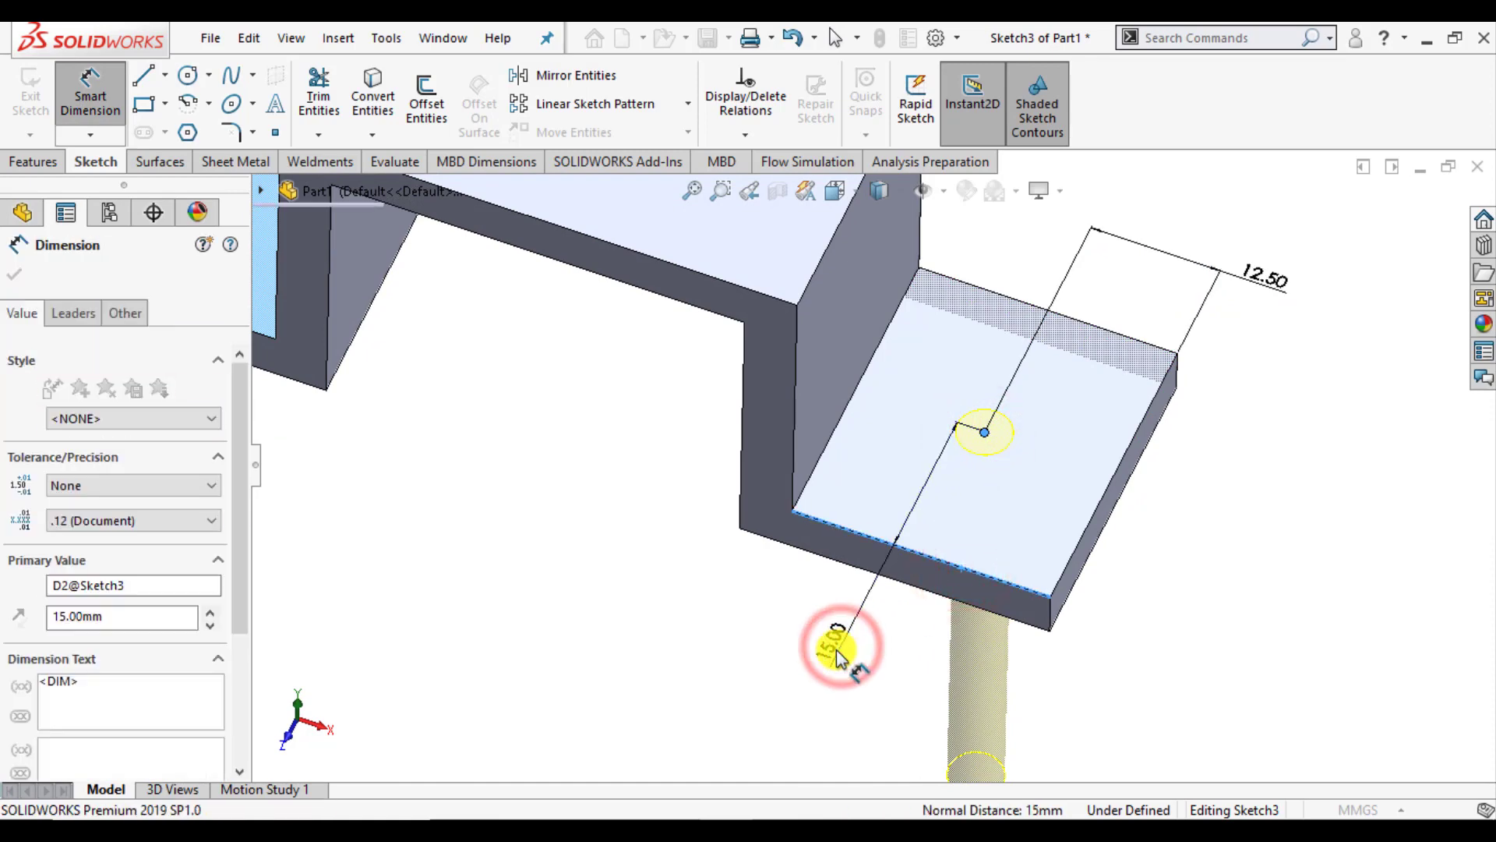
{"action": "left_click", "coordinate": [751, 620]}
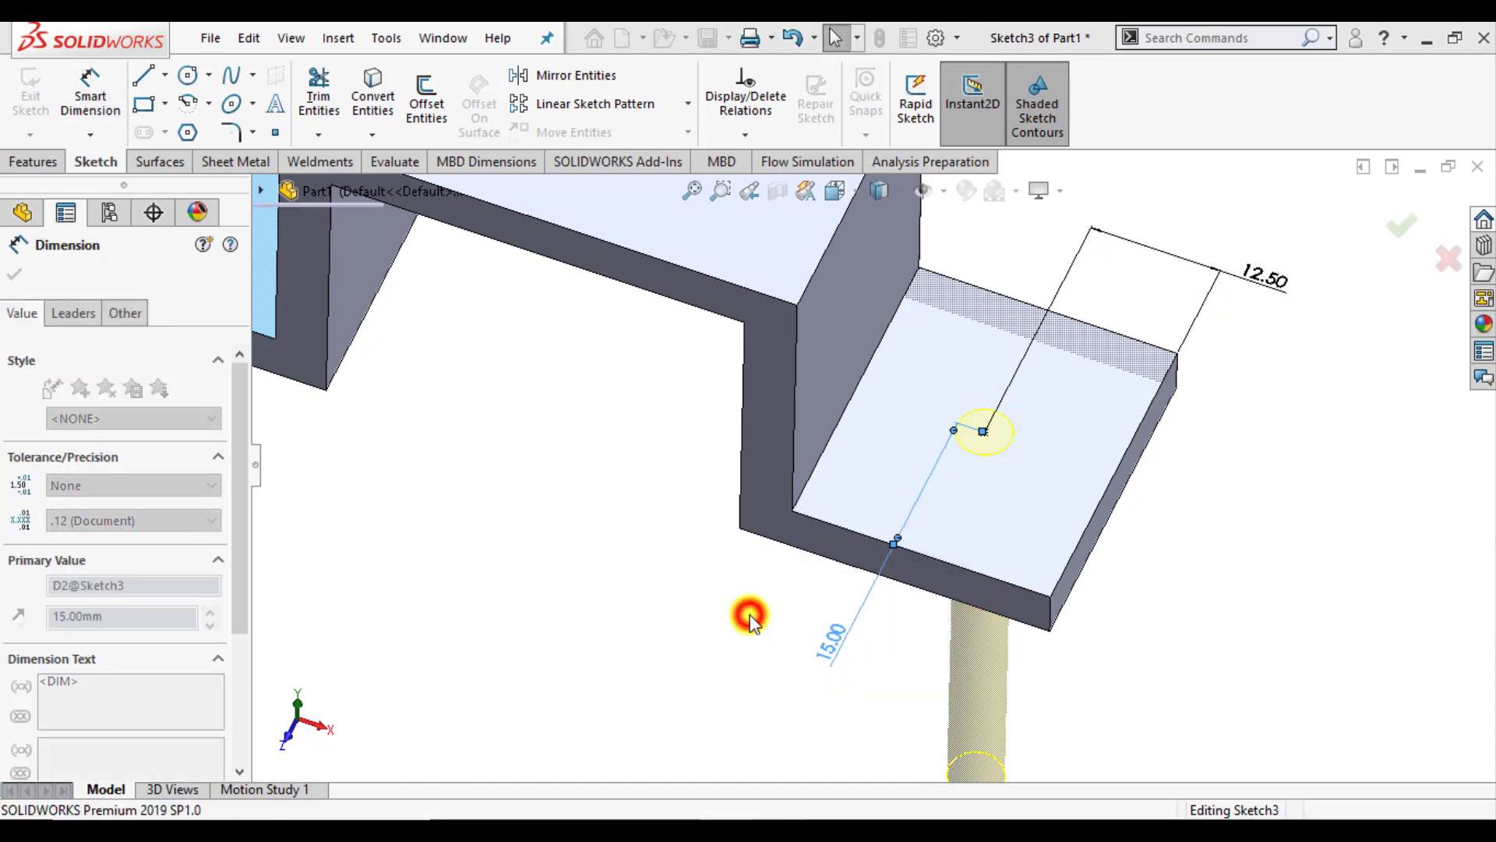
{"action": "left_click", "coordinate": [11, 277]}
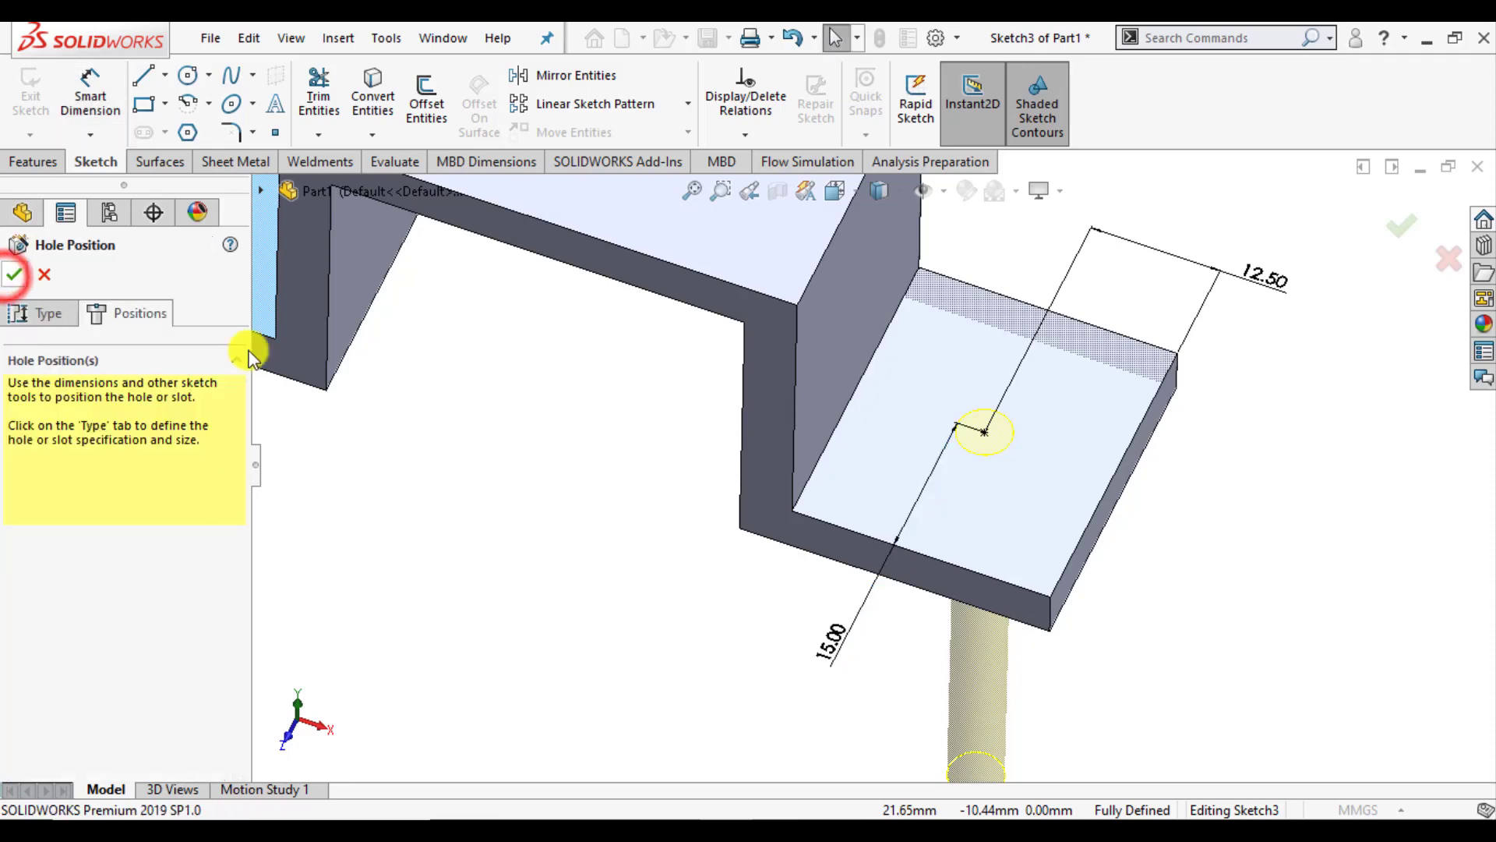
{"action": "left_click", "coordinate": [11, 278]}
{"action": "left_click", "coordinate": [875, 424]}
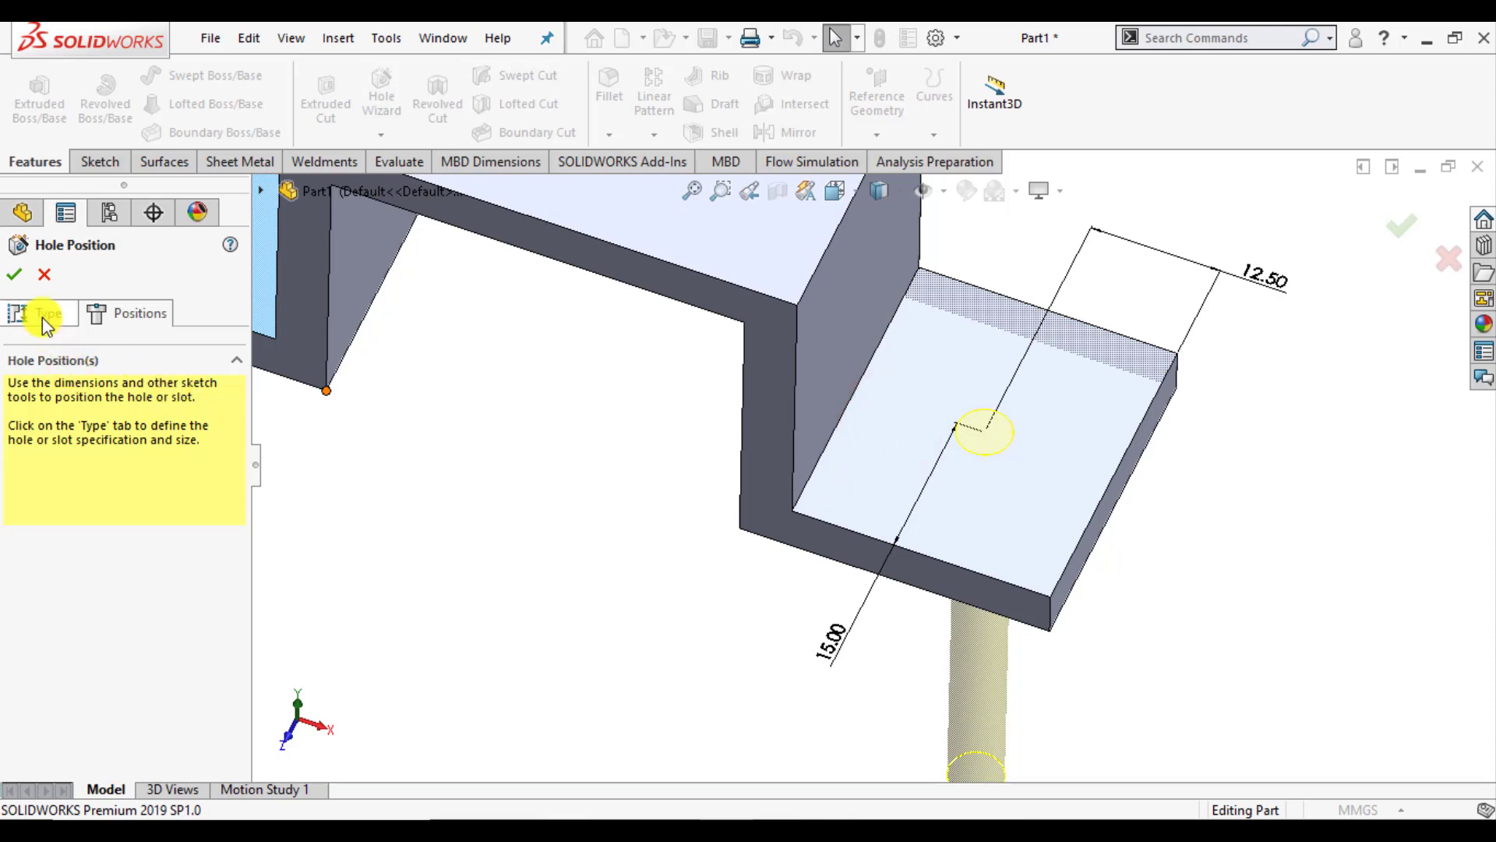
Step: Pick the right flange top face, end the hole Up To Surface at its underside, and create it
{"action": "left_click", "coordinate": [14, 274]}
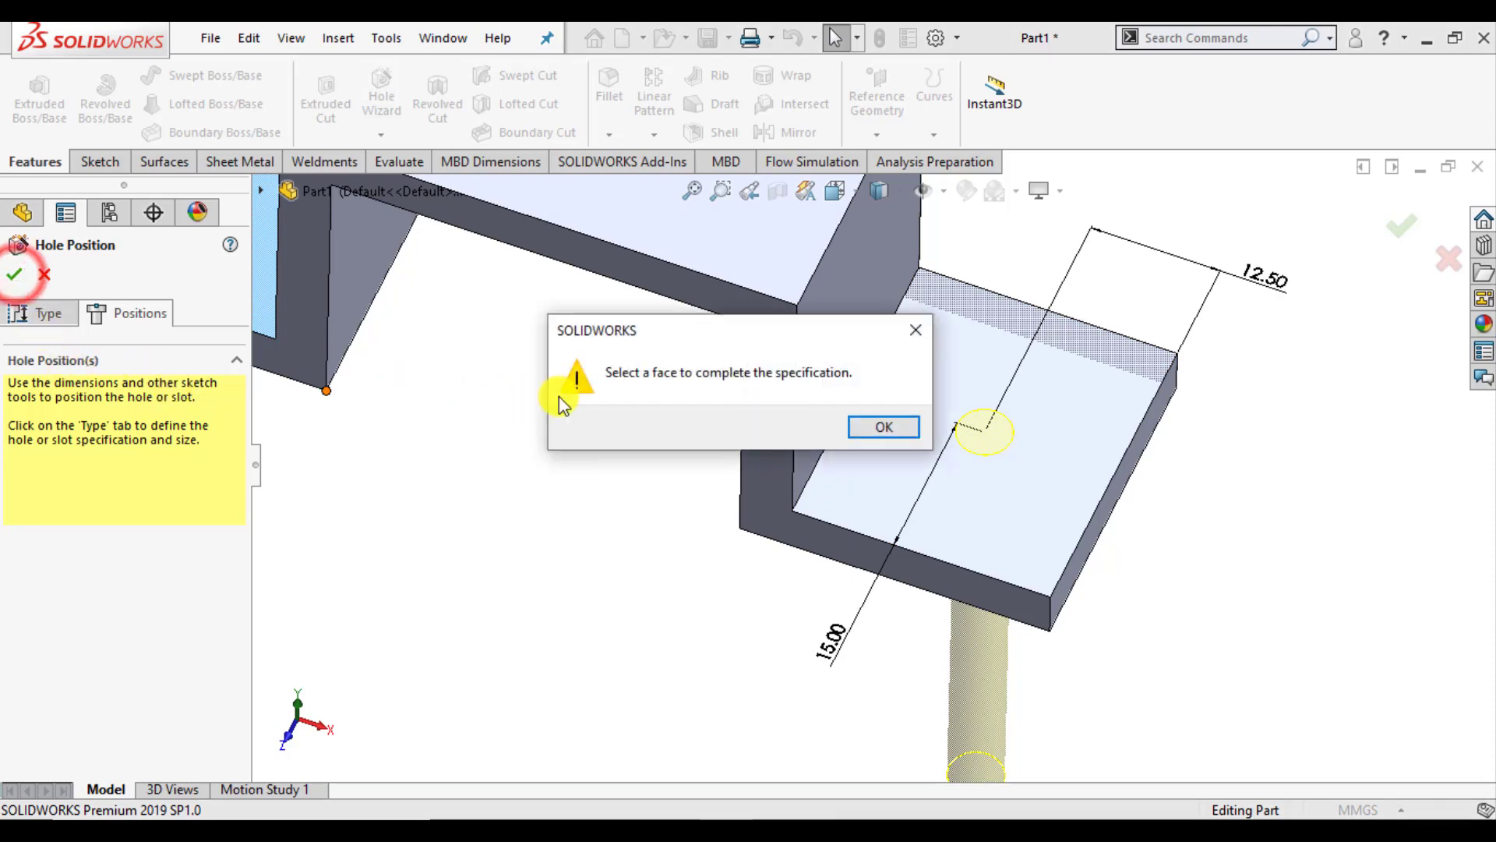
{"action": "left_click", "coordinate": [875, 429]}
{"action": "left_click", "coordinate": [886, 507]}
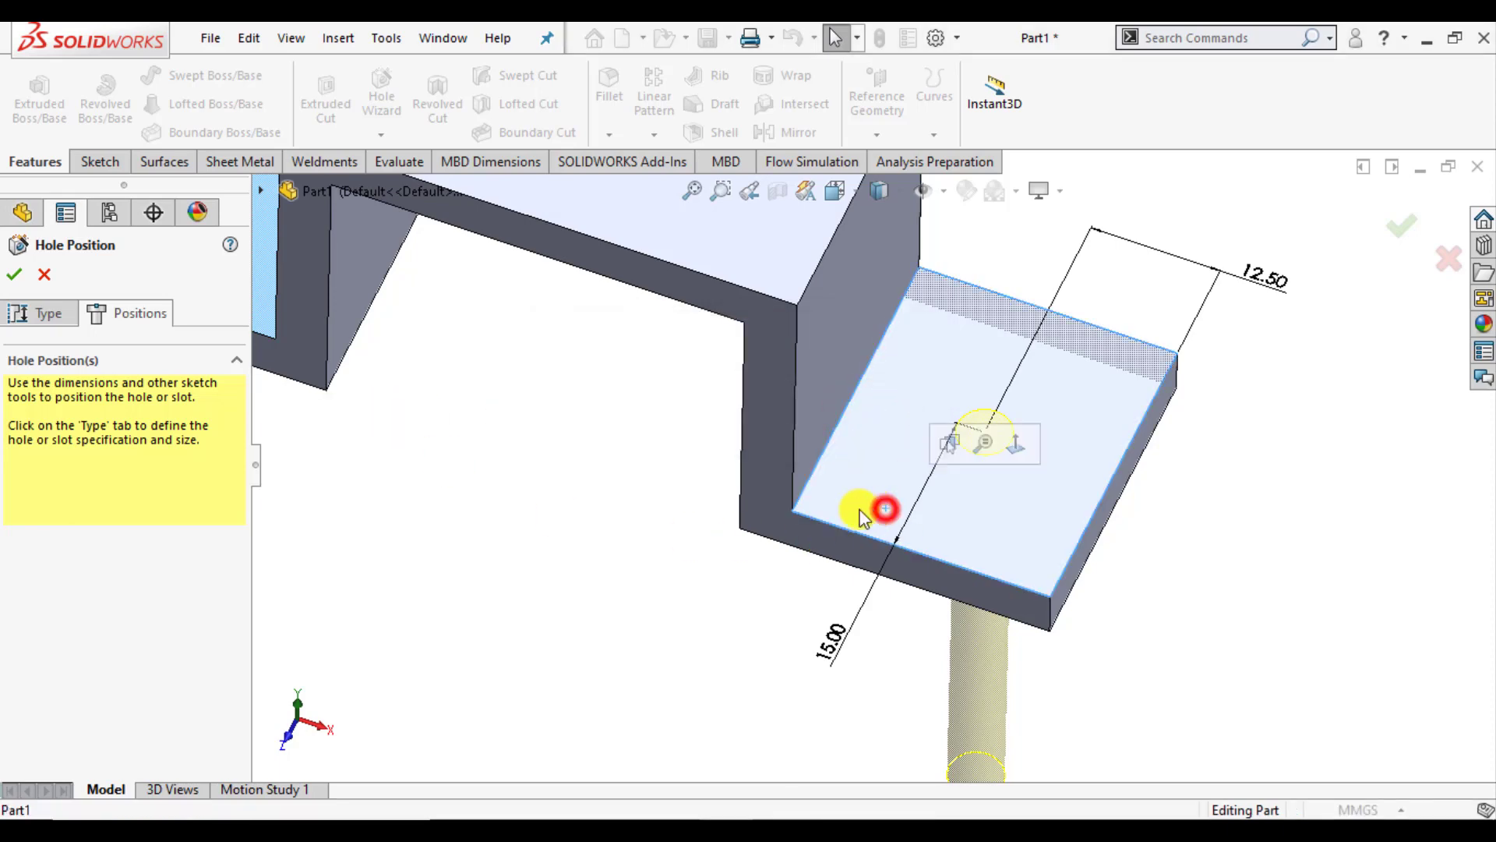
{"action": "left_click", "coordinate": [39, 313]}
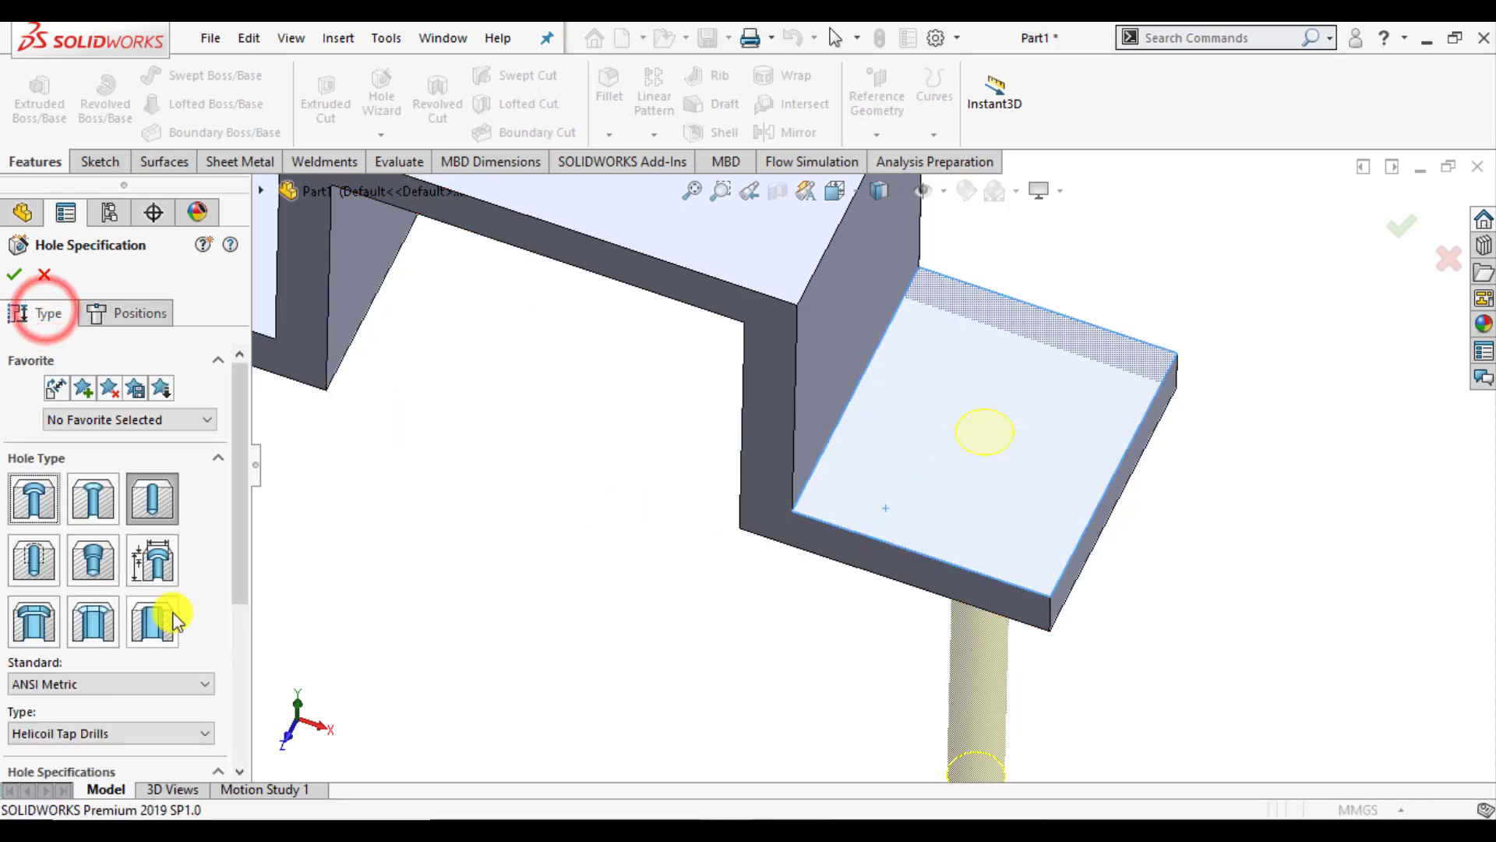
{"action": "left_click_drag", "start_coordinate": [233, 569], "coordinate": [240, 709]}
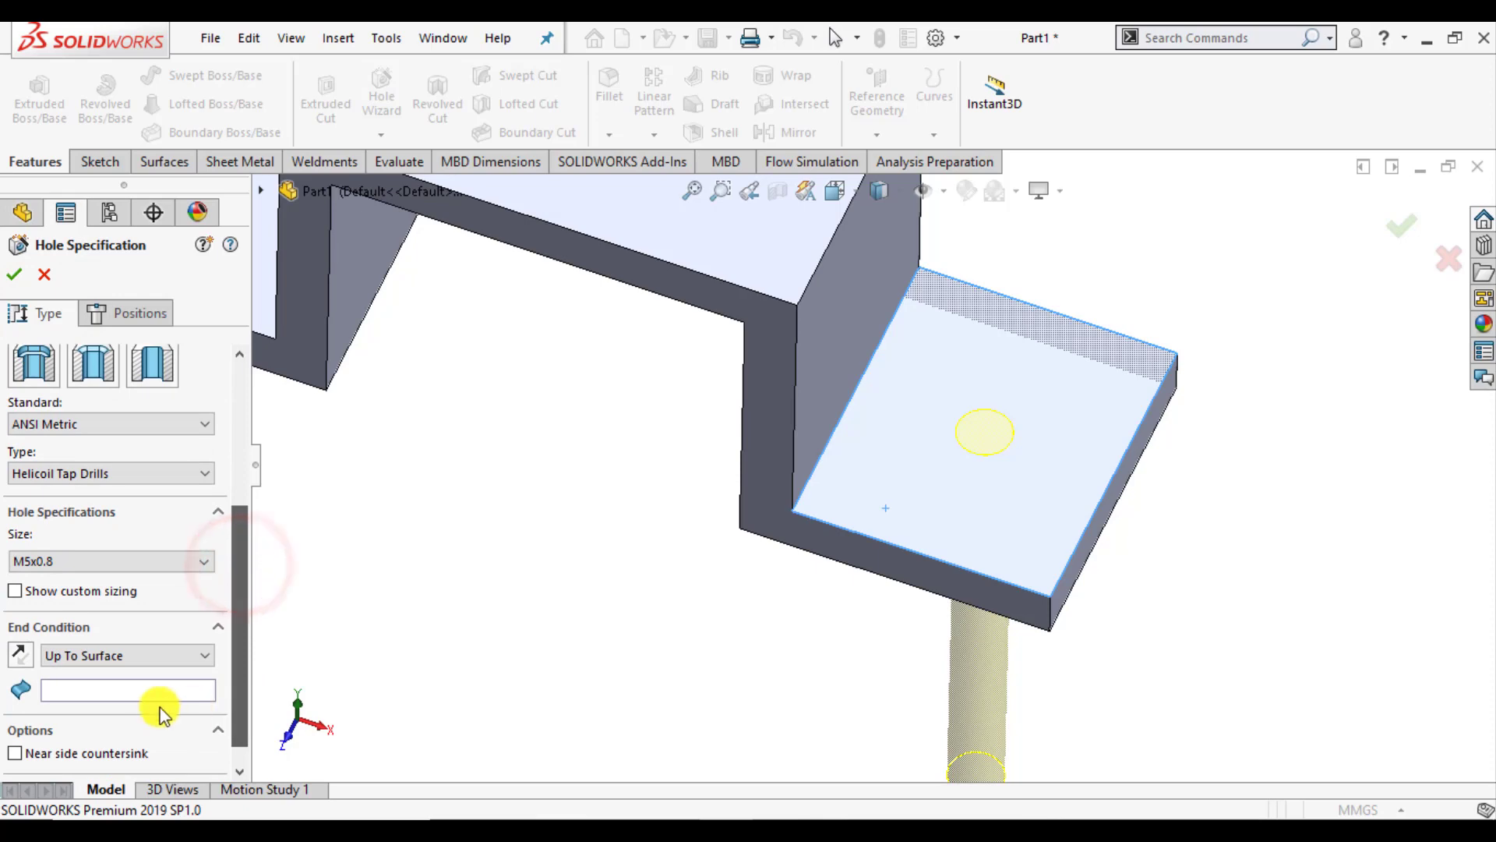
{"action": "left_click", "coordinate": [156, 659]}
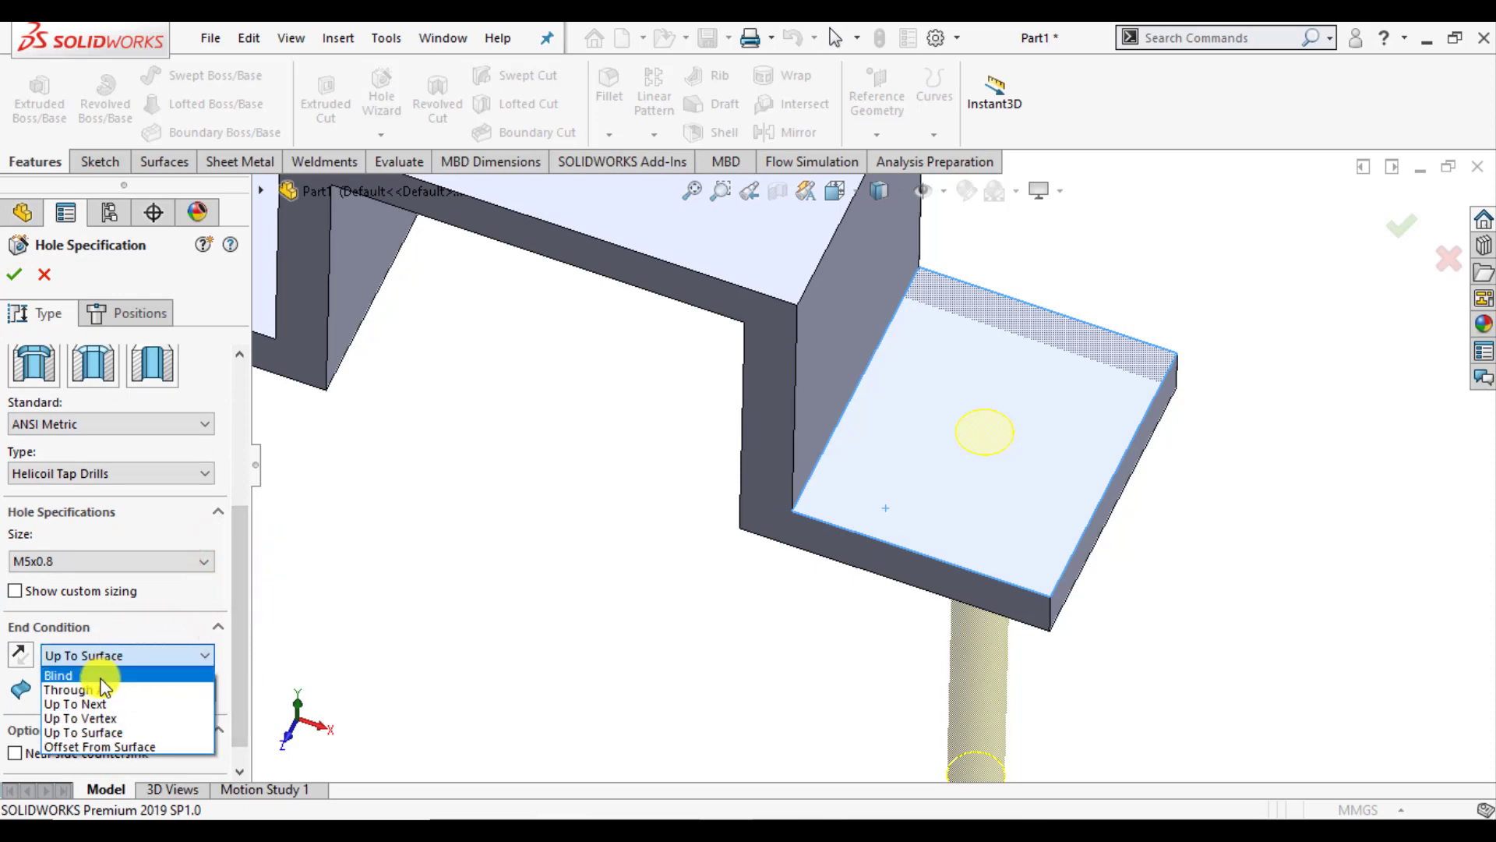
{"action": "left_click", "coordinate": [94, 732]}
{"action": "mouse_move", "coordinate": [659, 682]}
{"action": "middle_mouse_down"}
{"action": "mouse_move", "coordinate": [729, 575]}
{"action": "mouse_move", "coordinate": [769, 376]}
{"action": "mouse_move", "coordinate": [821, 540]}
{"action": "middle_mouse_up"}
{"action": "left_click", "coordinate": [820, 541]}
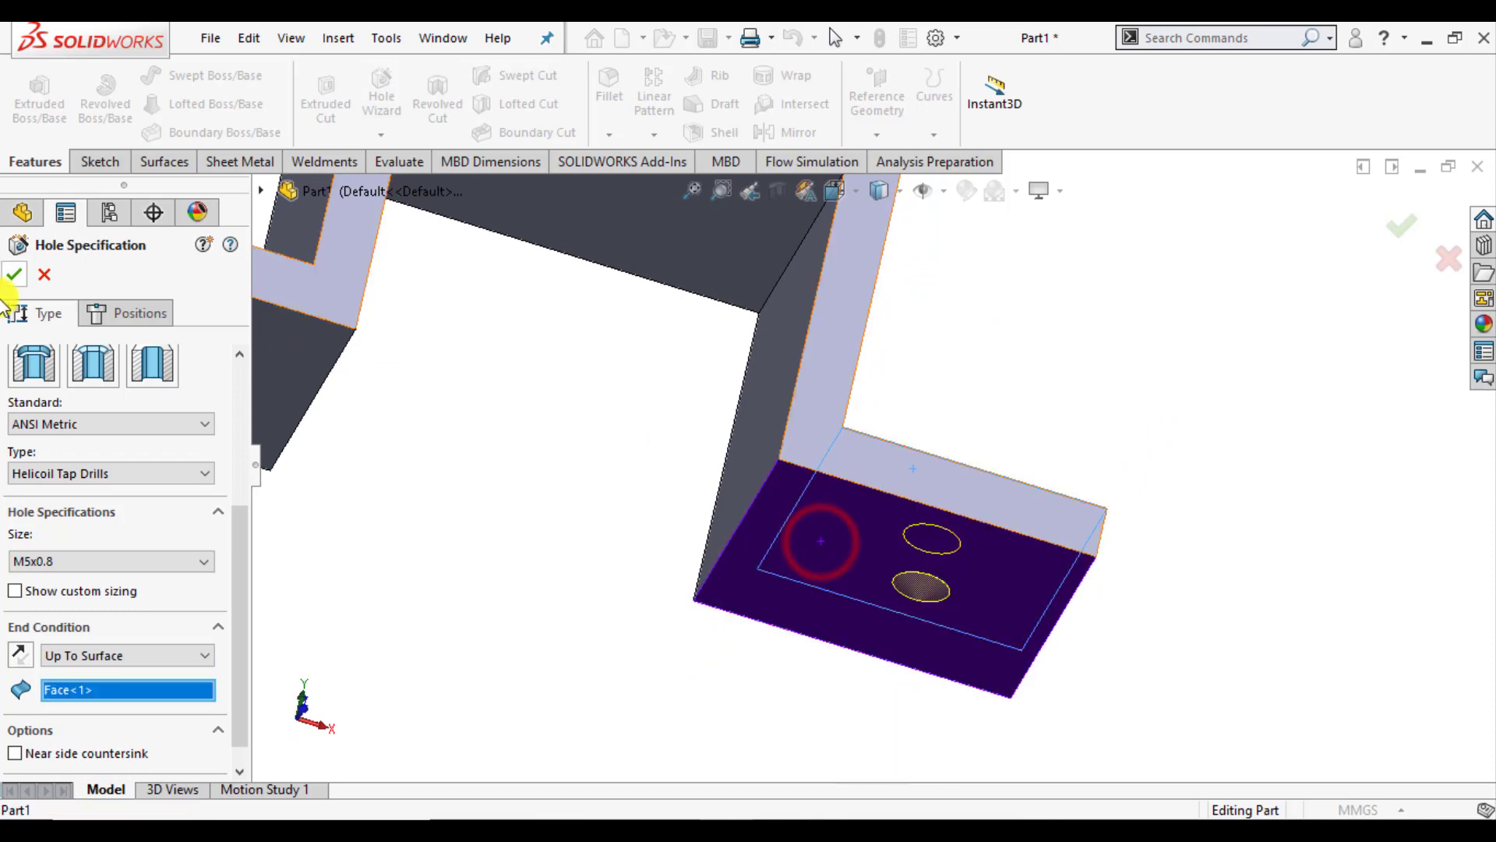
{"action": "left_click", "coordinate": [23, 286]}
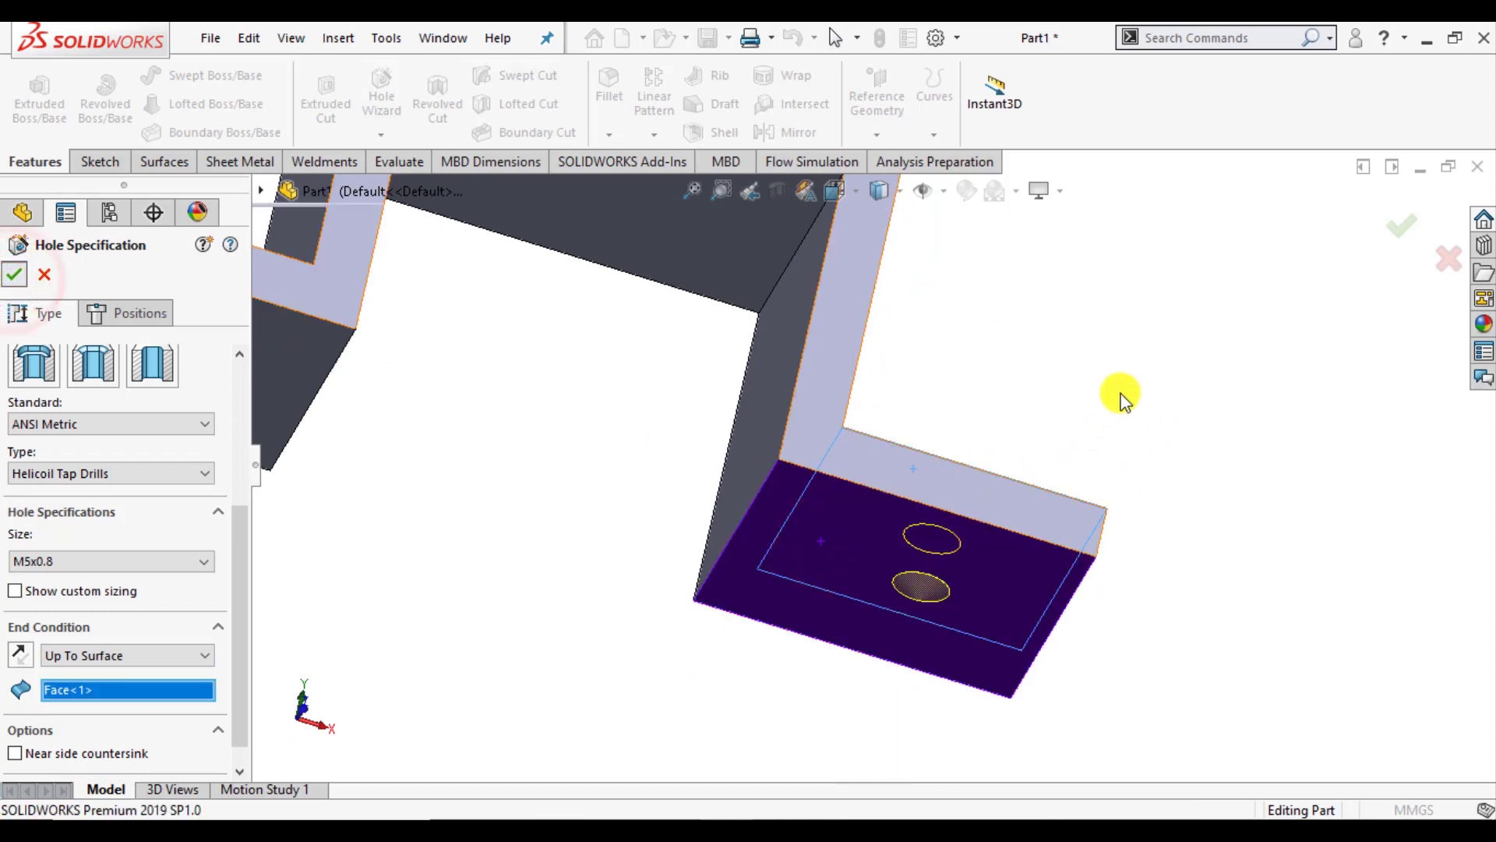
Step: Orbit the bracket to review the new hole and start a second Hole Wizard
{"action": "middle_click_drag", "start_coordinate": [1127, 395], "coordinate": [1140, 490]}
{"action": "left_click", "coordinate": [659, 575]}
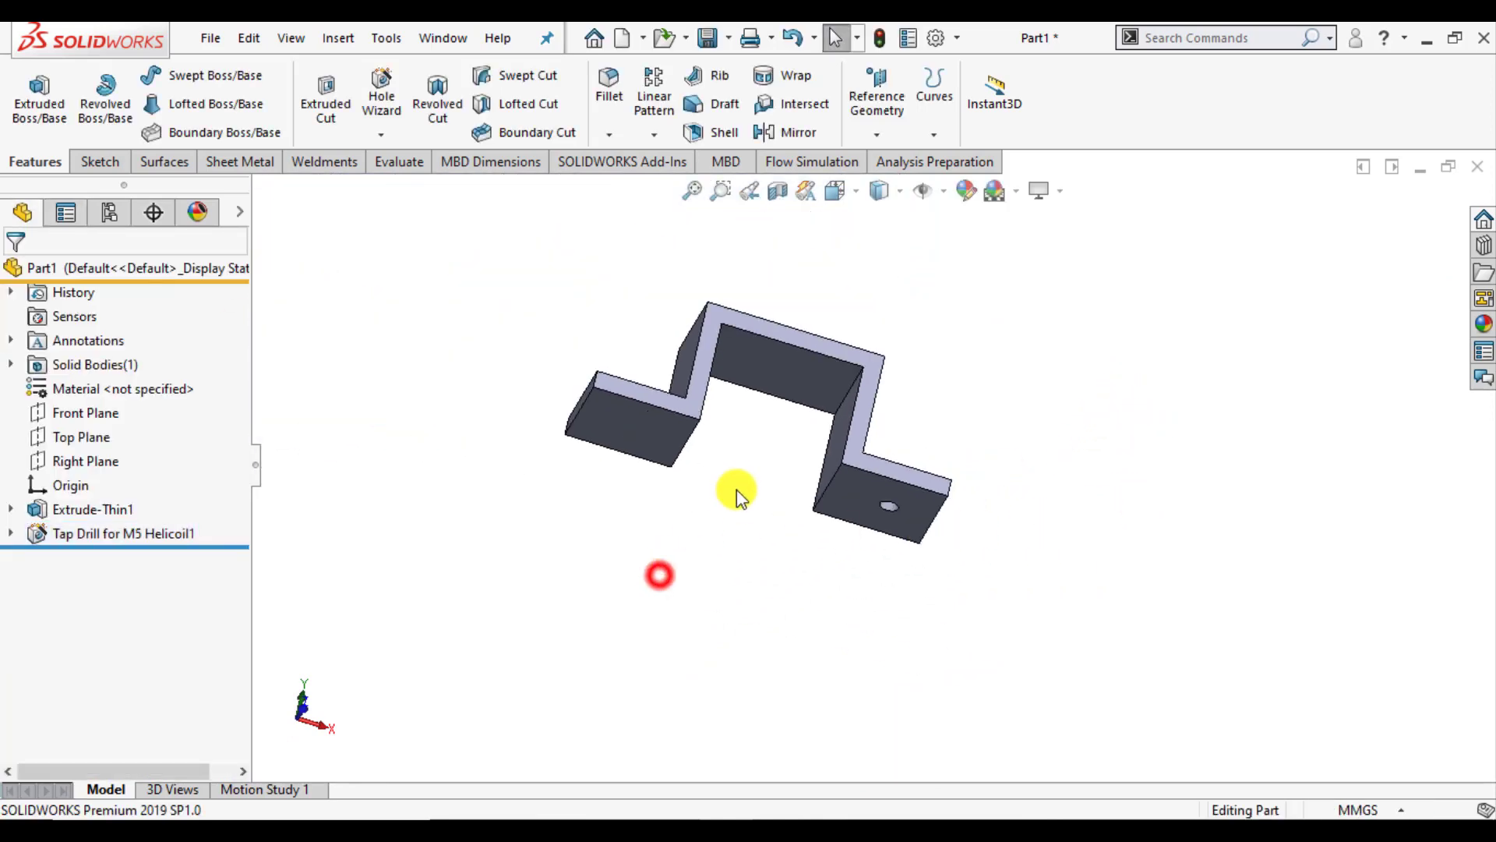
{"action": "mouse_move", "coordinate": [736, 489]}
{"action": "middle_mouse_down"}
{"action": "mouse_move", "coordinate": [761, 668]}
{"action": "mouse_move", "coordinate": [772, 413]}
{"action": "mouse_move", "coordinate": [434, 595]}
{"action": "middle_mouse_up"}
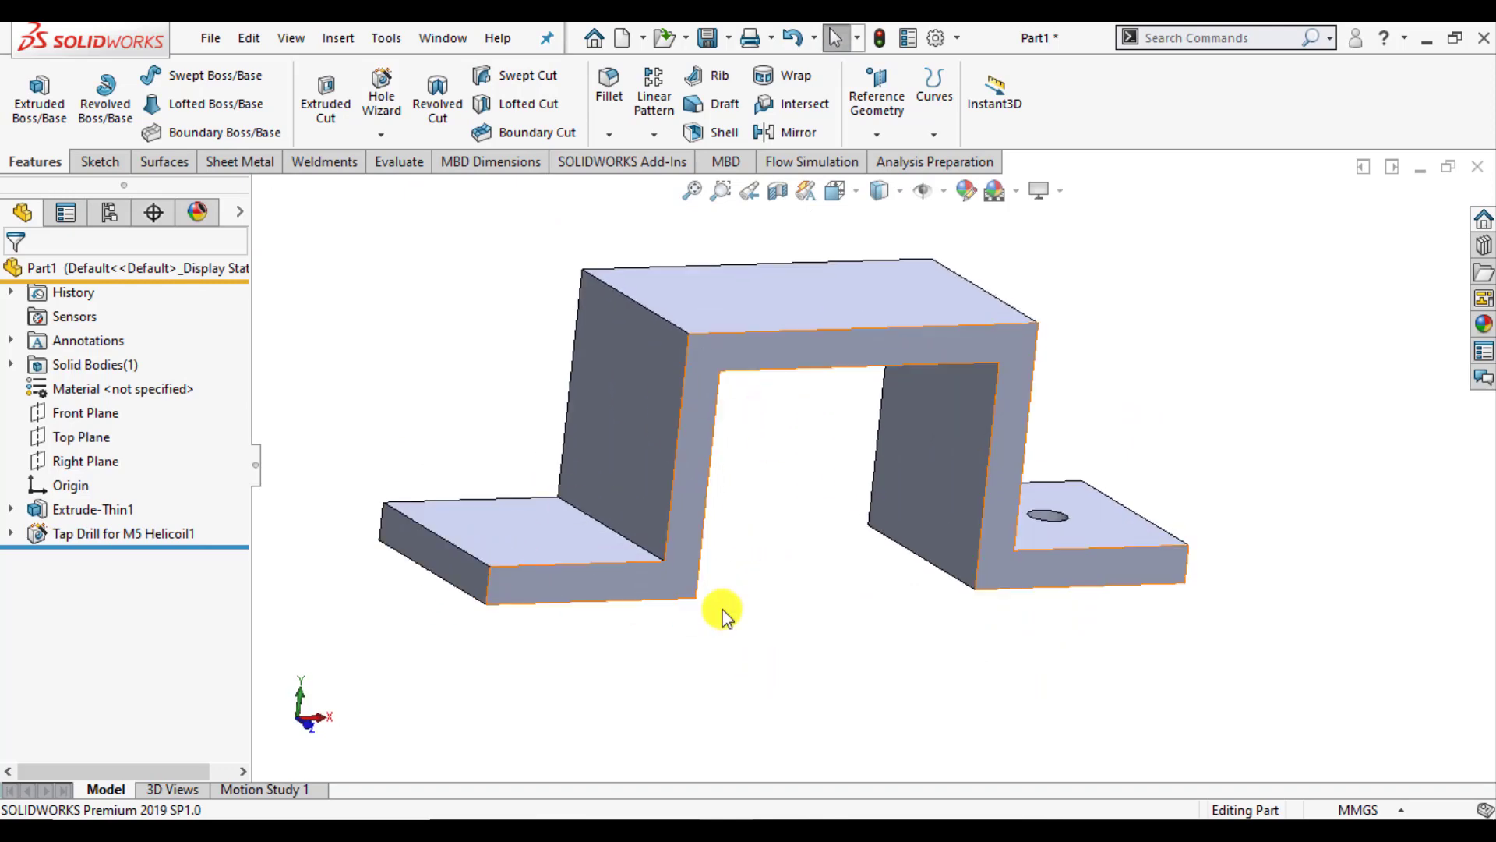
{"action": "middle_click_drag", "start_coordinate": [728, 621], "coordinate": [726, 683]}
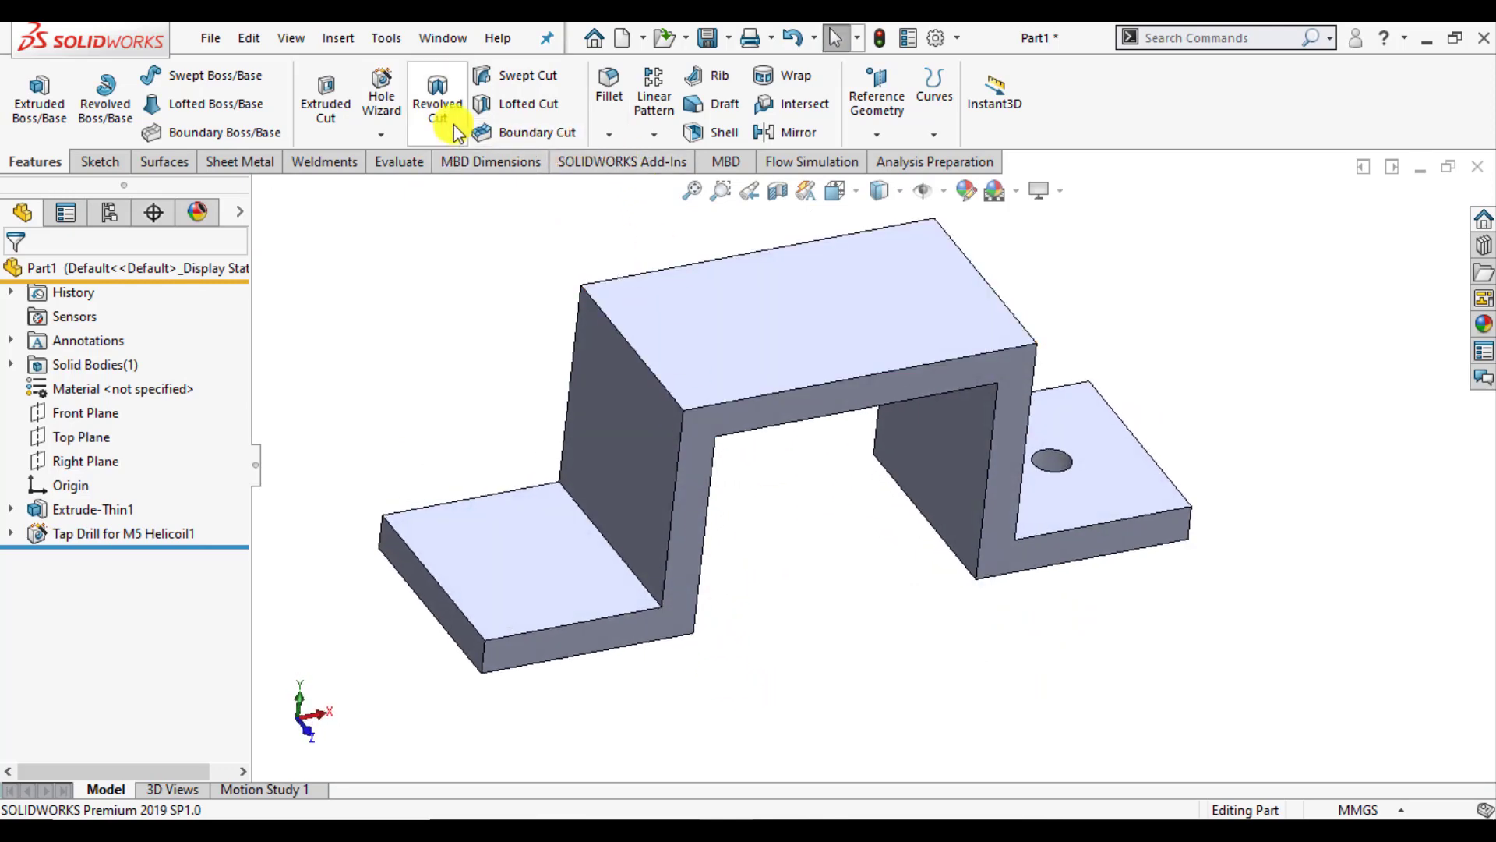
{"action": "left_click", "coordinate": [382, 102]}
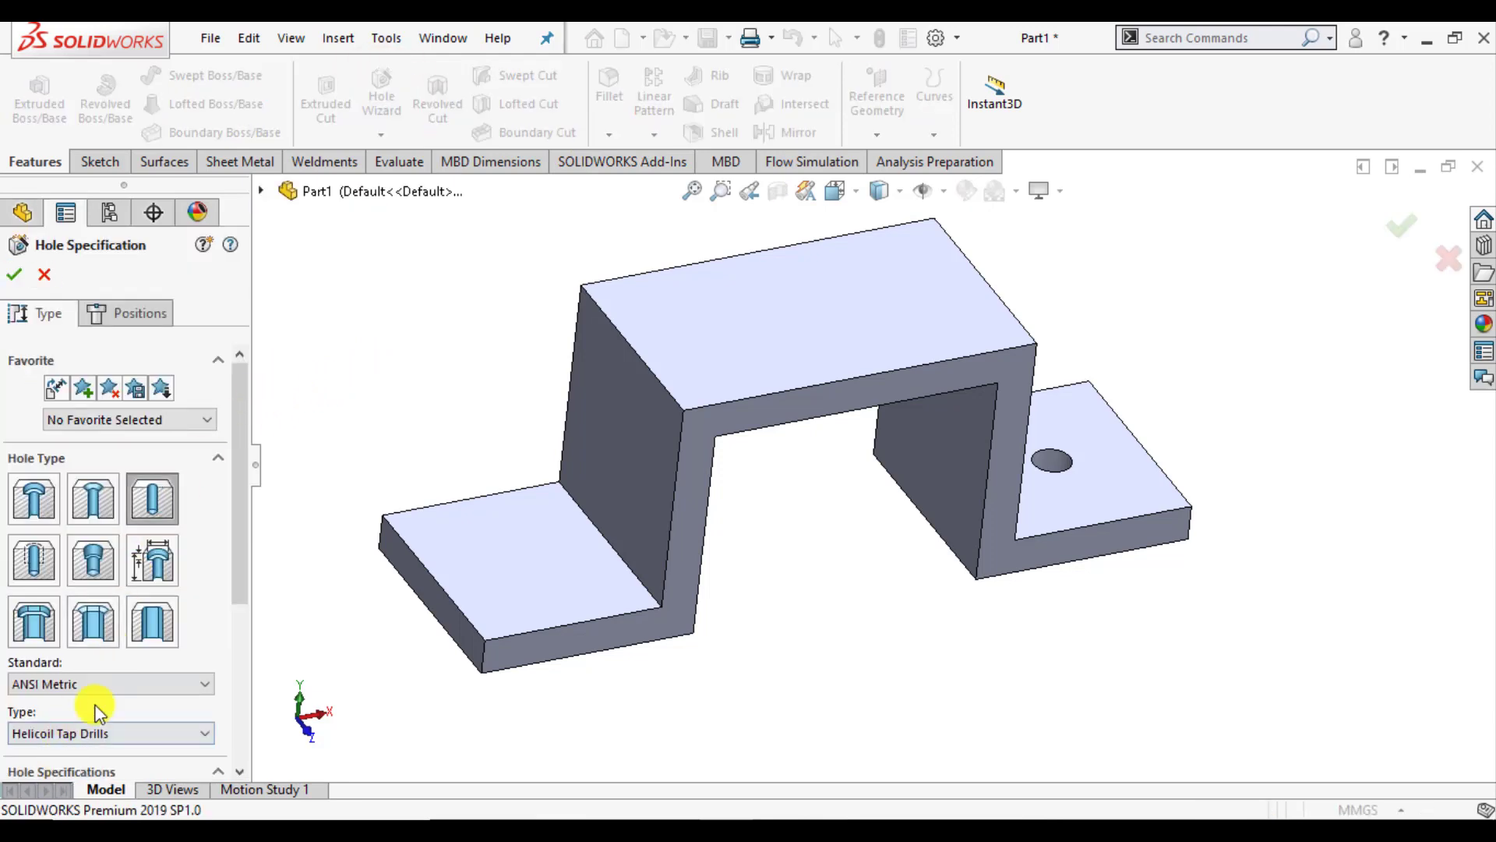
Step: Place the second hole point on the left flange, 12.50 mm from the back edge
{"action": "left_click", "coordinate": [118, 315]}
{"action": "left_click", "coordinate": [510, 569]}
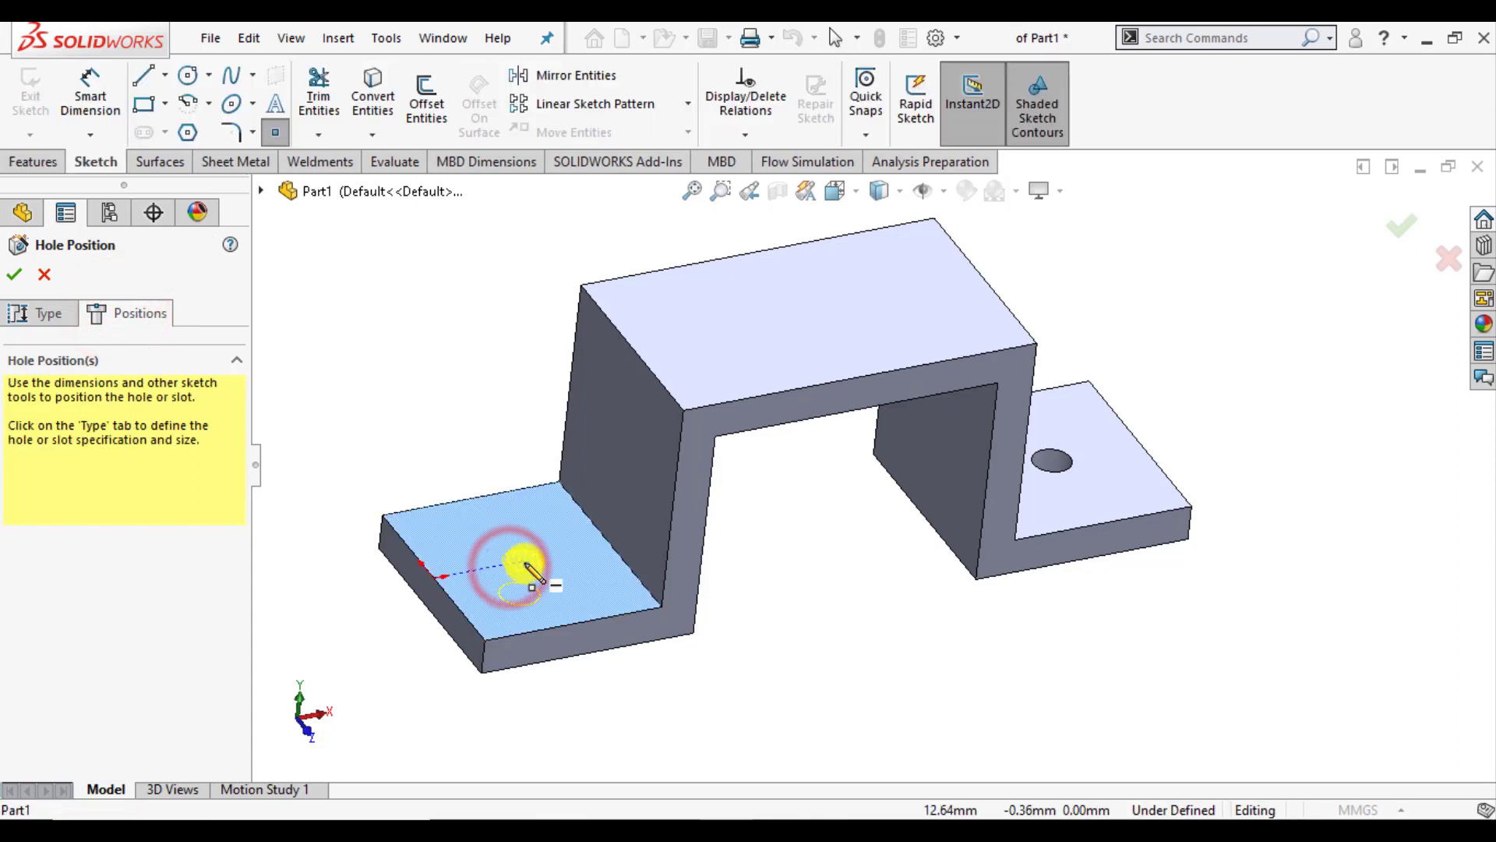
{"action": "left_click", "coordinate": [516, 564]}
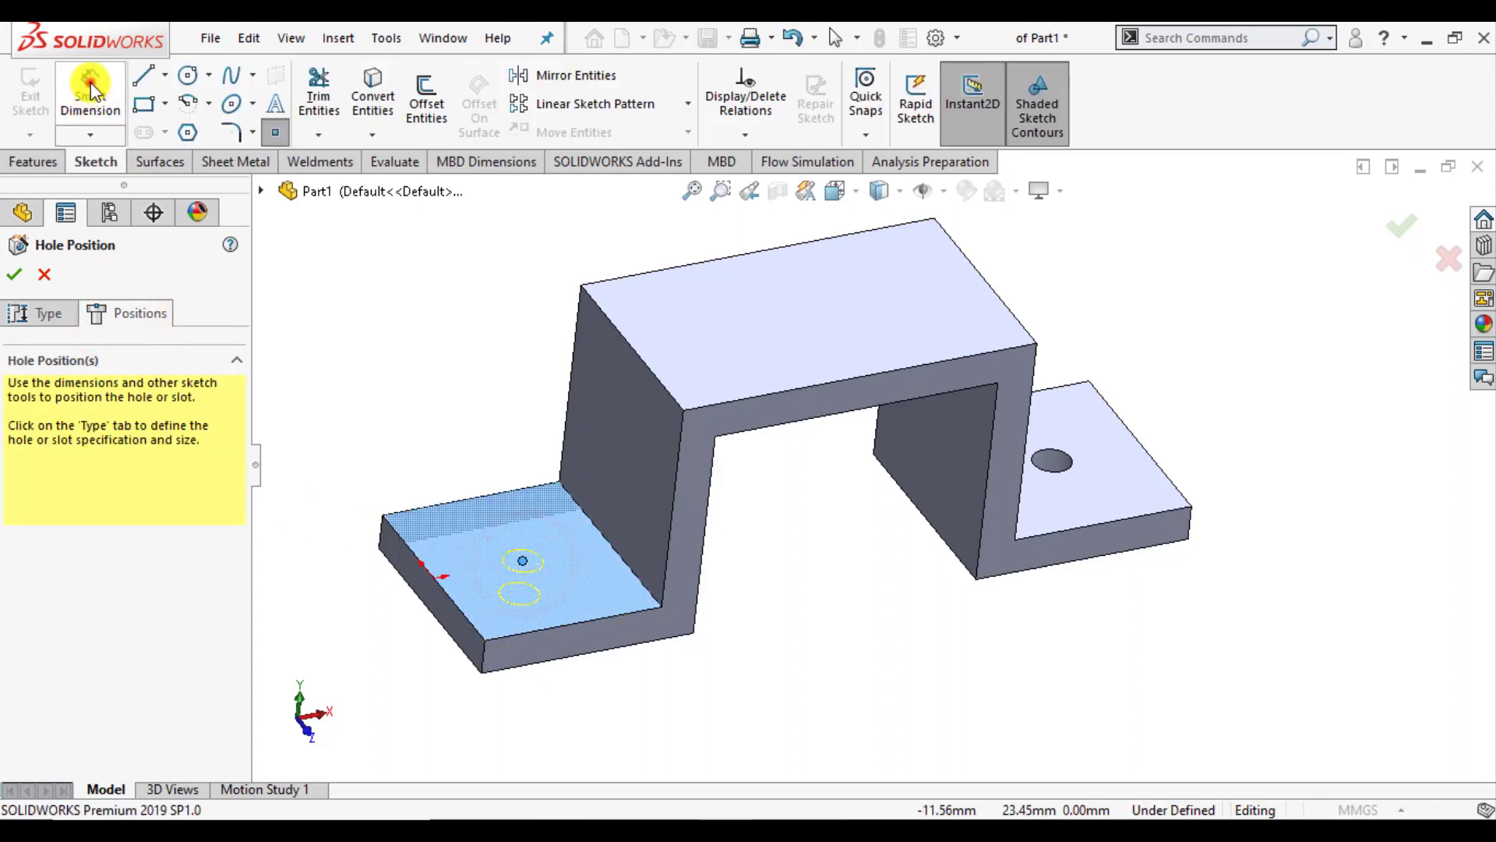
{"action": "left_click", "coordinate": [90, 93]}
{"action": "left_click", "coordinate": [522, 561]}
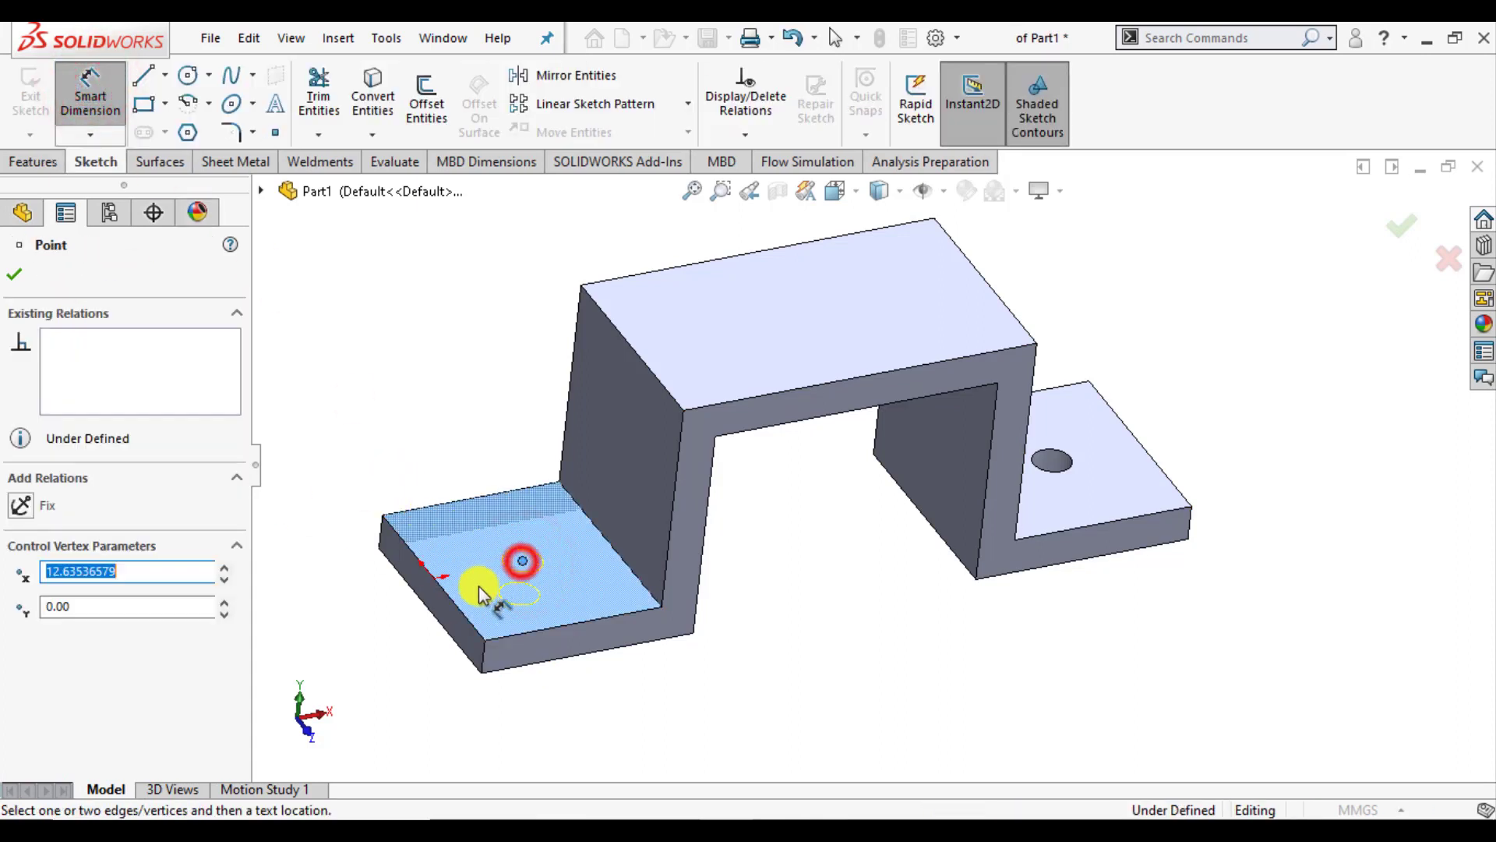
{"action": "left_click", "coordinate": [460, 612]}
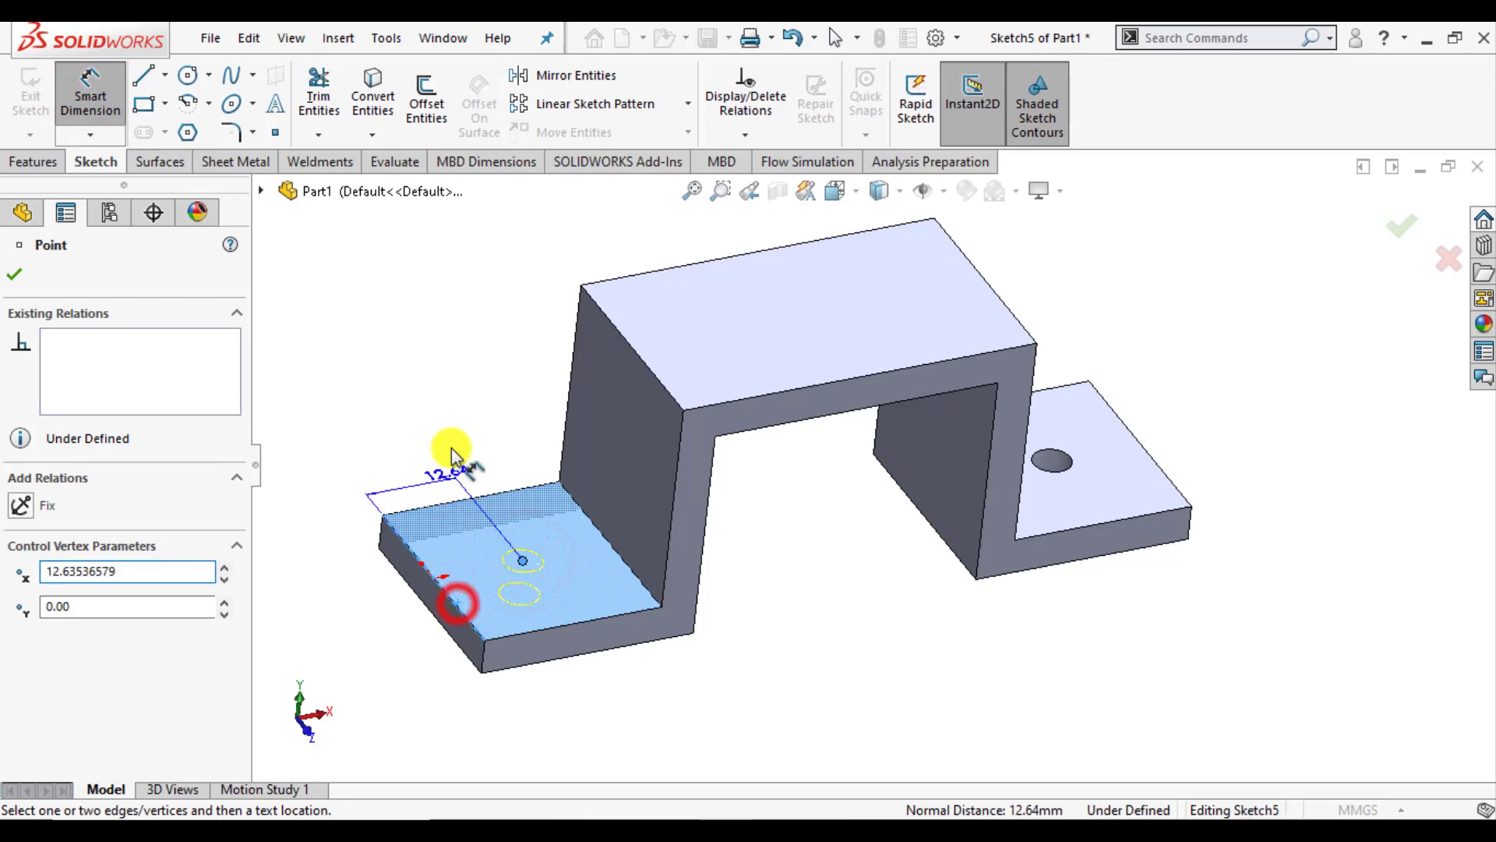
{"action": "left_click", "coordinate": [413, 418]}
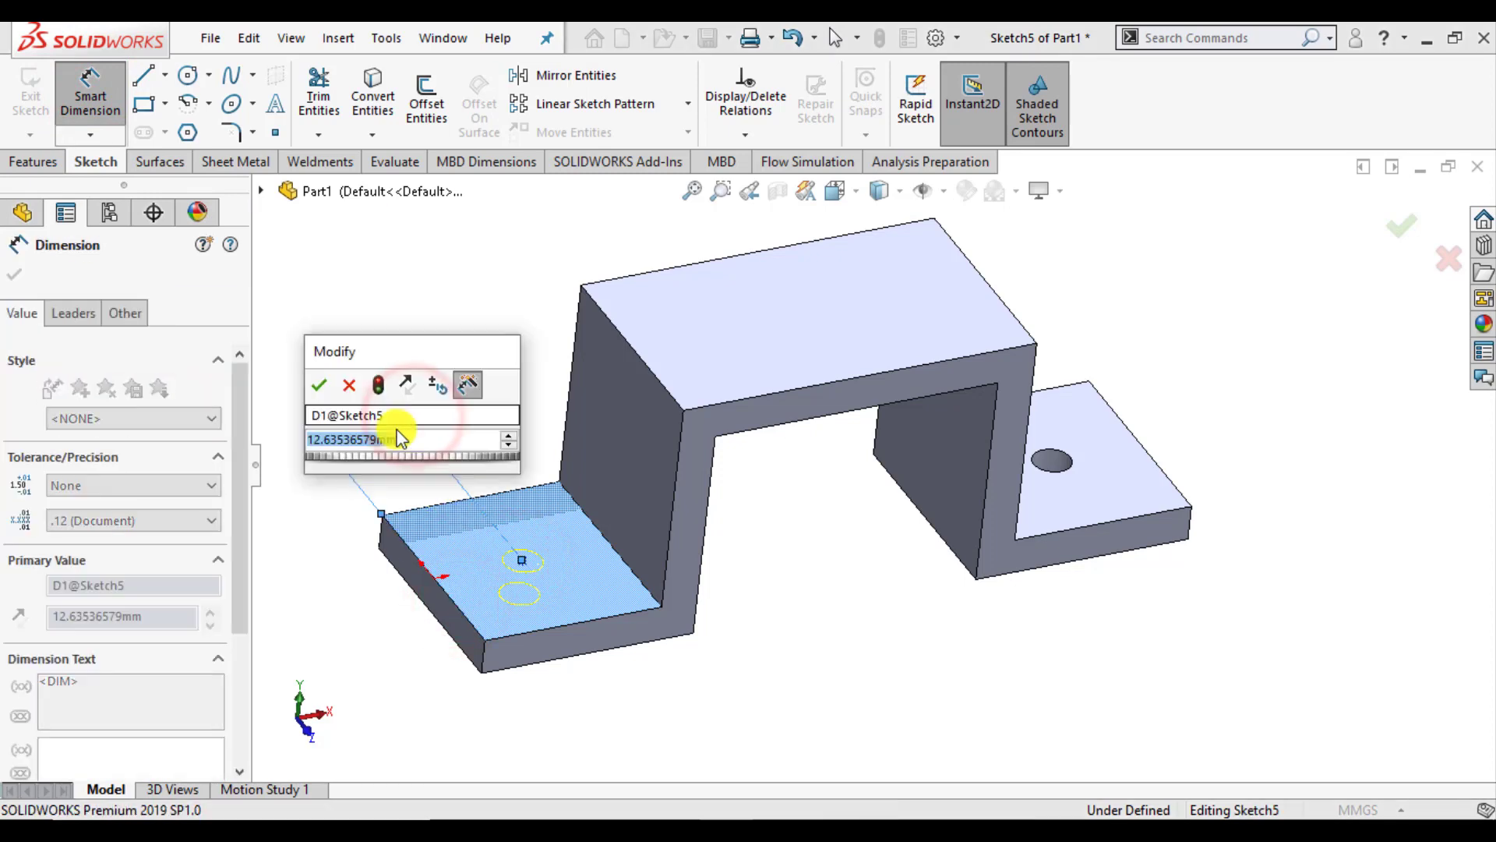
{"action": "type", "text": "12.5"}
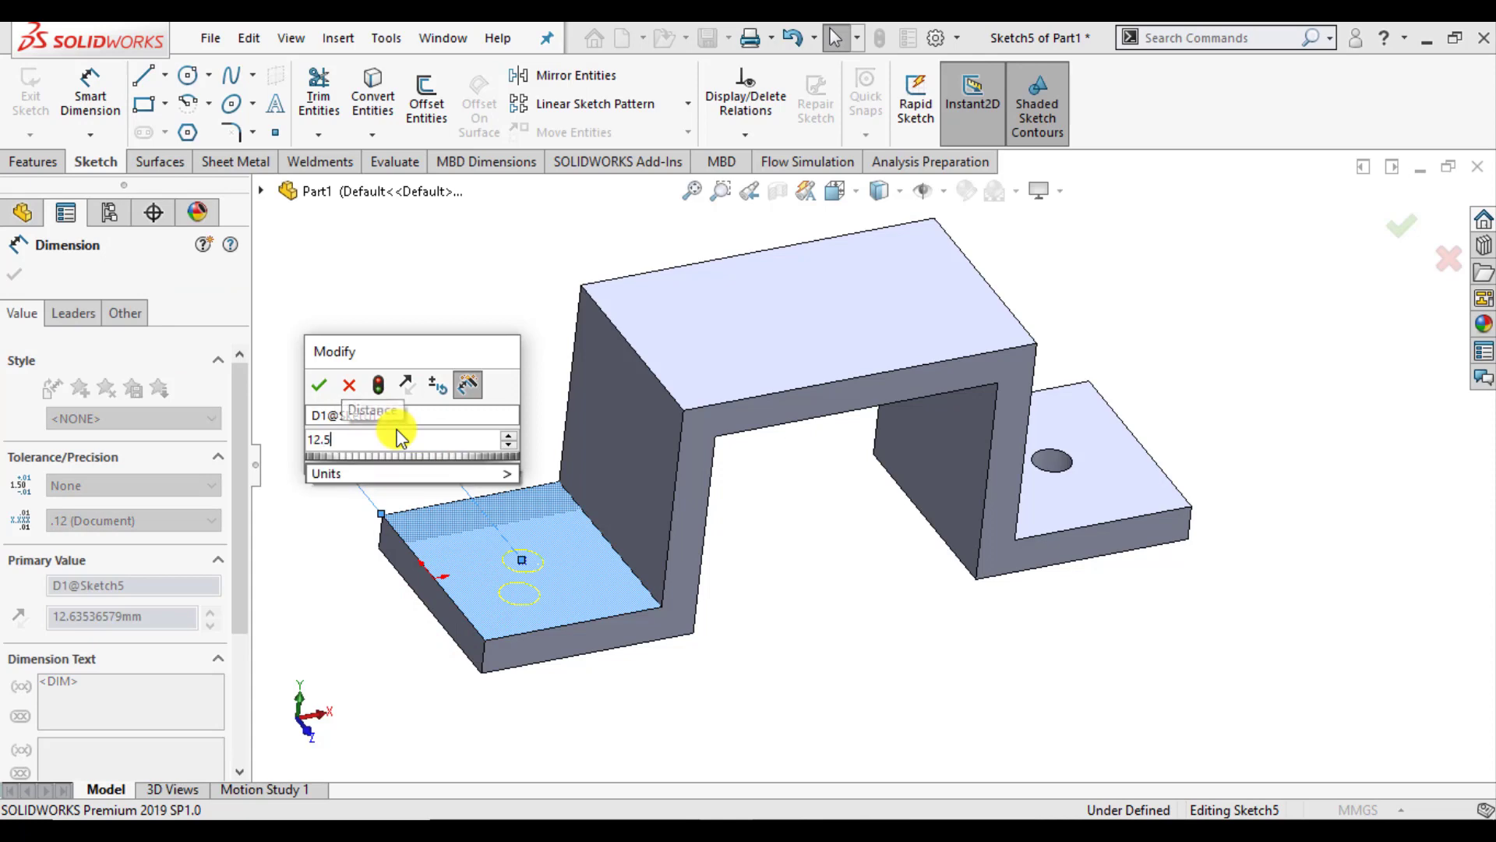
{"action": "key", "text": "Return"}
Step: Dimension the point 15.00 mm from the front edge and return to hole Type settings
{"action": "scroll", "coordinate": [481, 624], "scroll_direction": "down", "scroll_amount": 3}
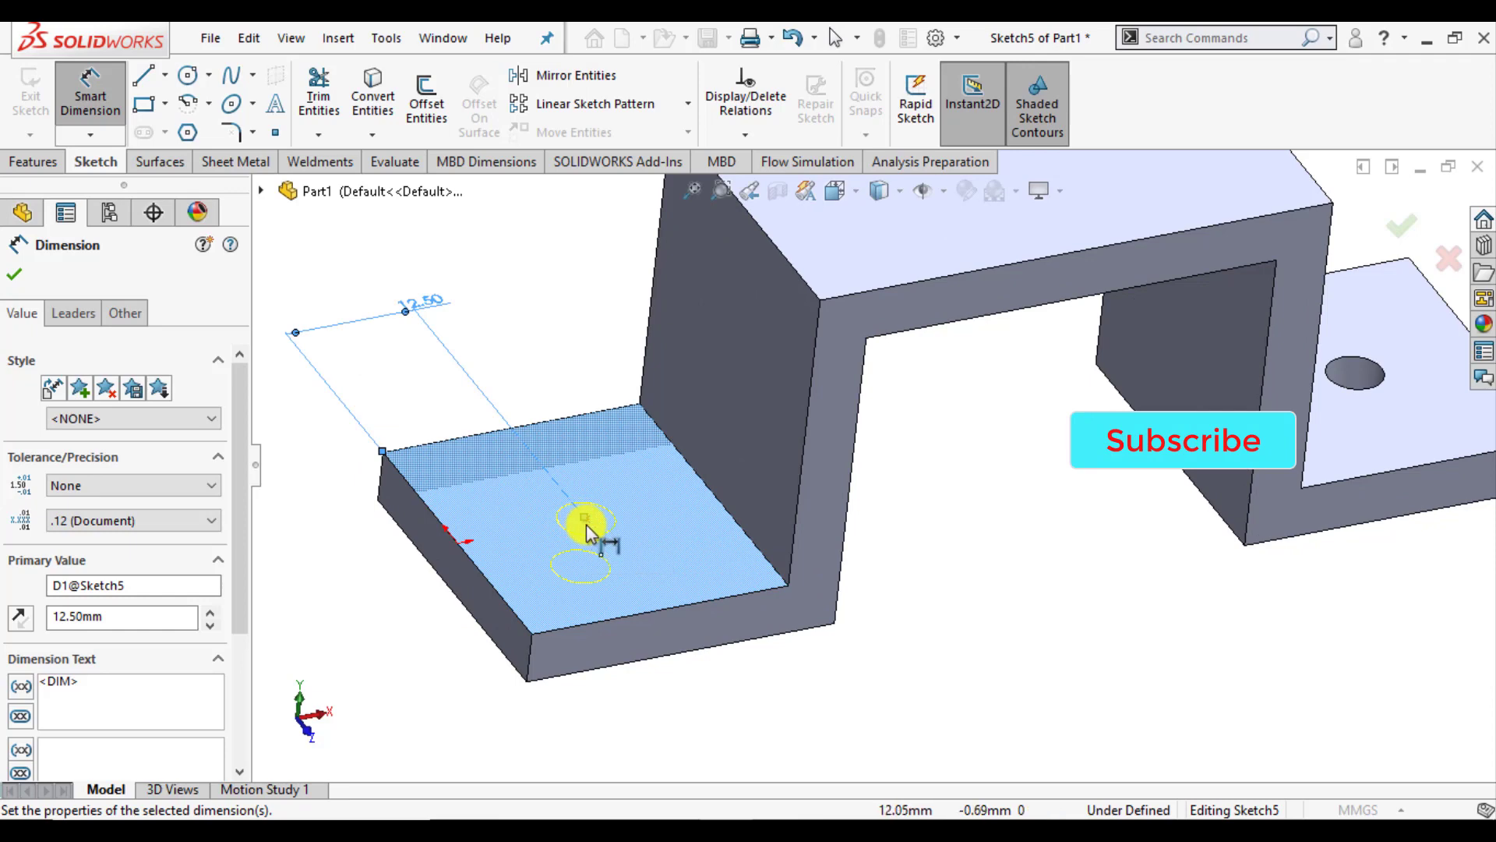
{"action": "left_click", "coordinate": [586, 519]}
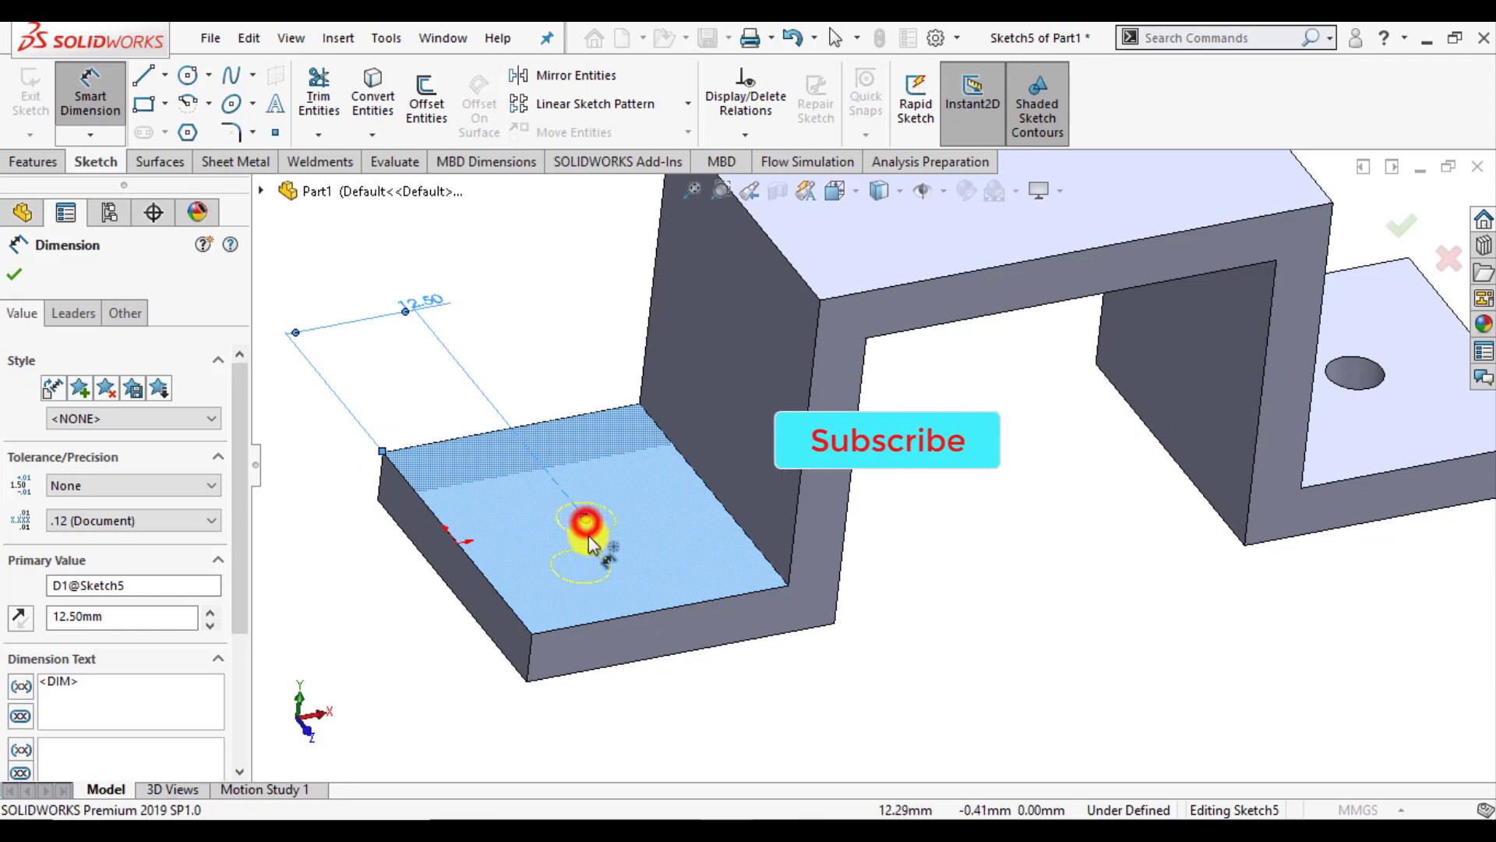
{"action": "left_click", "coordinate": [605, 624]}
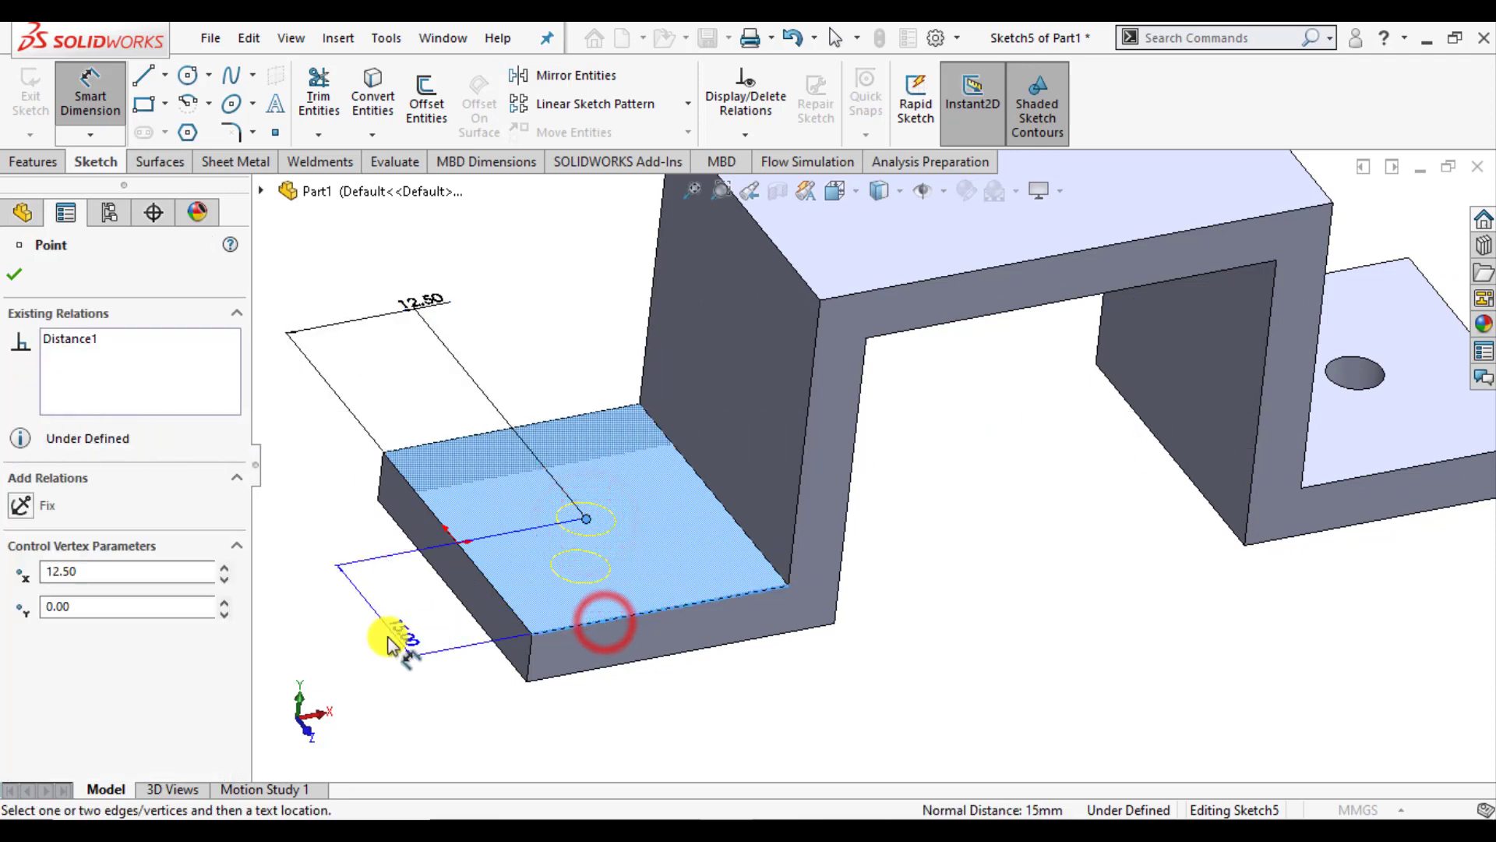
{"action": "left_click", "coordinate": [373, 630]}
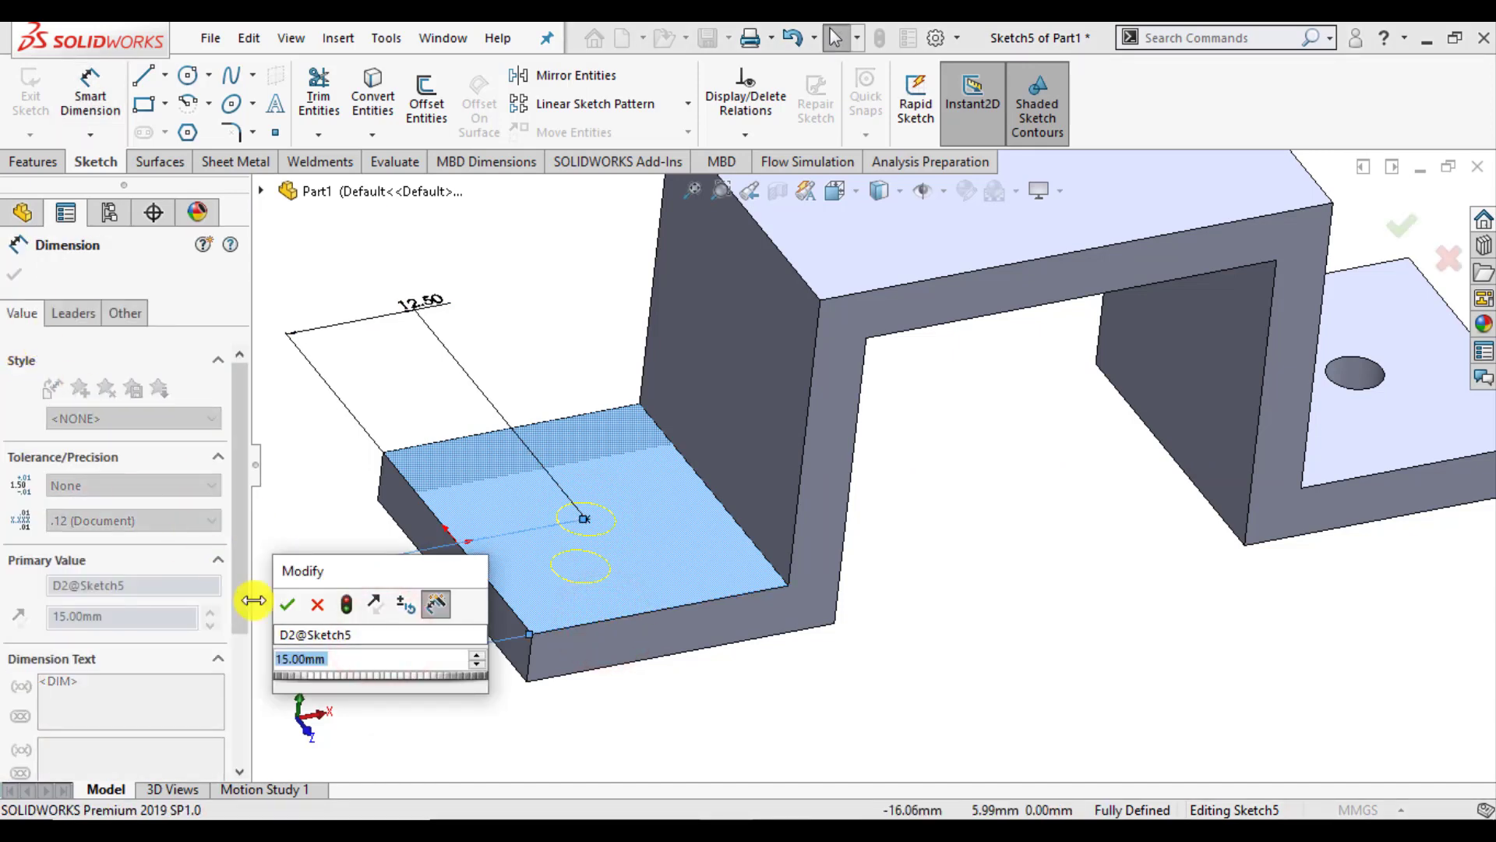
{"action": "left_click", "coordinate": [288, 605]}
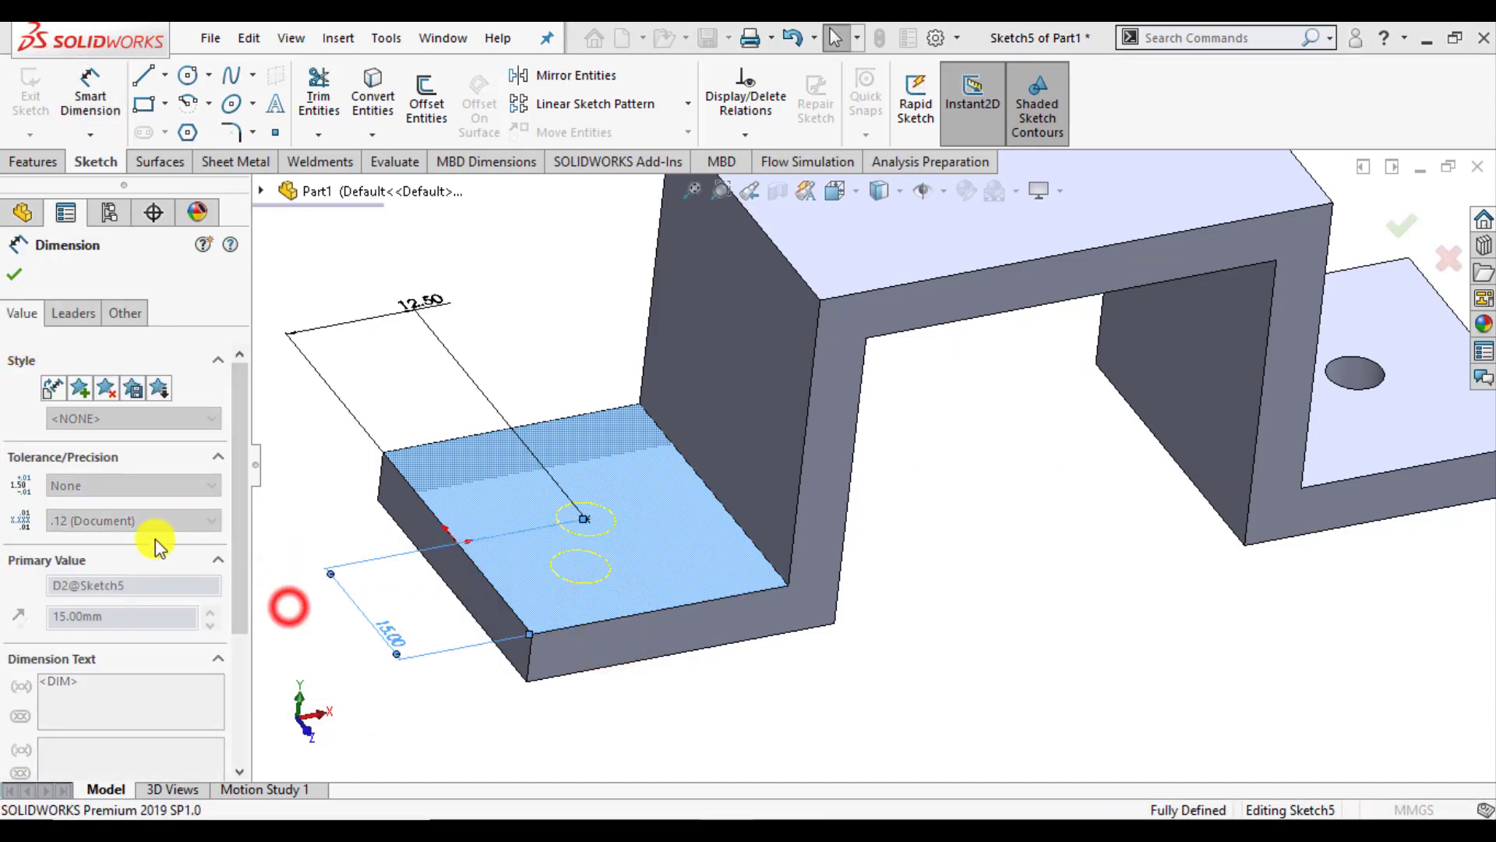
{"action": "left_click", "coordinate": [16, 271]}
{"action": "left_click", "coordinate": [39, 310]}
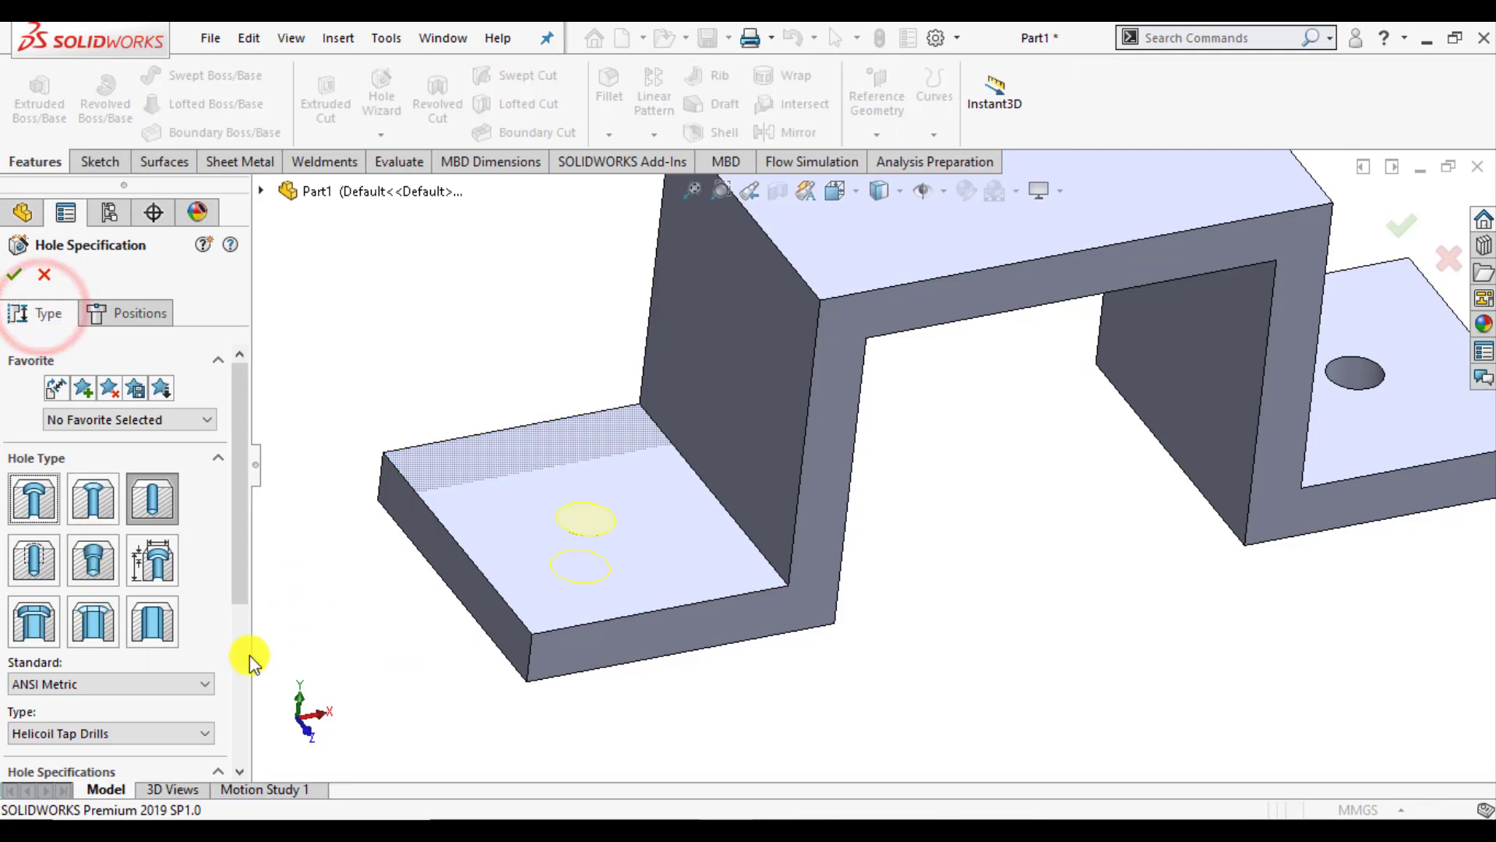
Step: End the hole at the left flange underside and create Tap Drill for M5 Helicoil2
{"action": "left_click", "coordinate": [242, 593]}
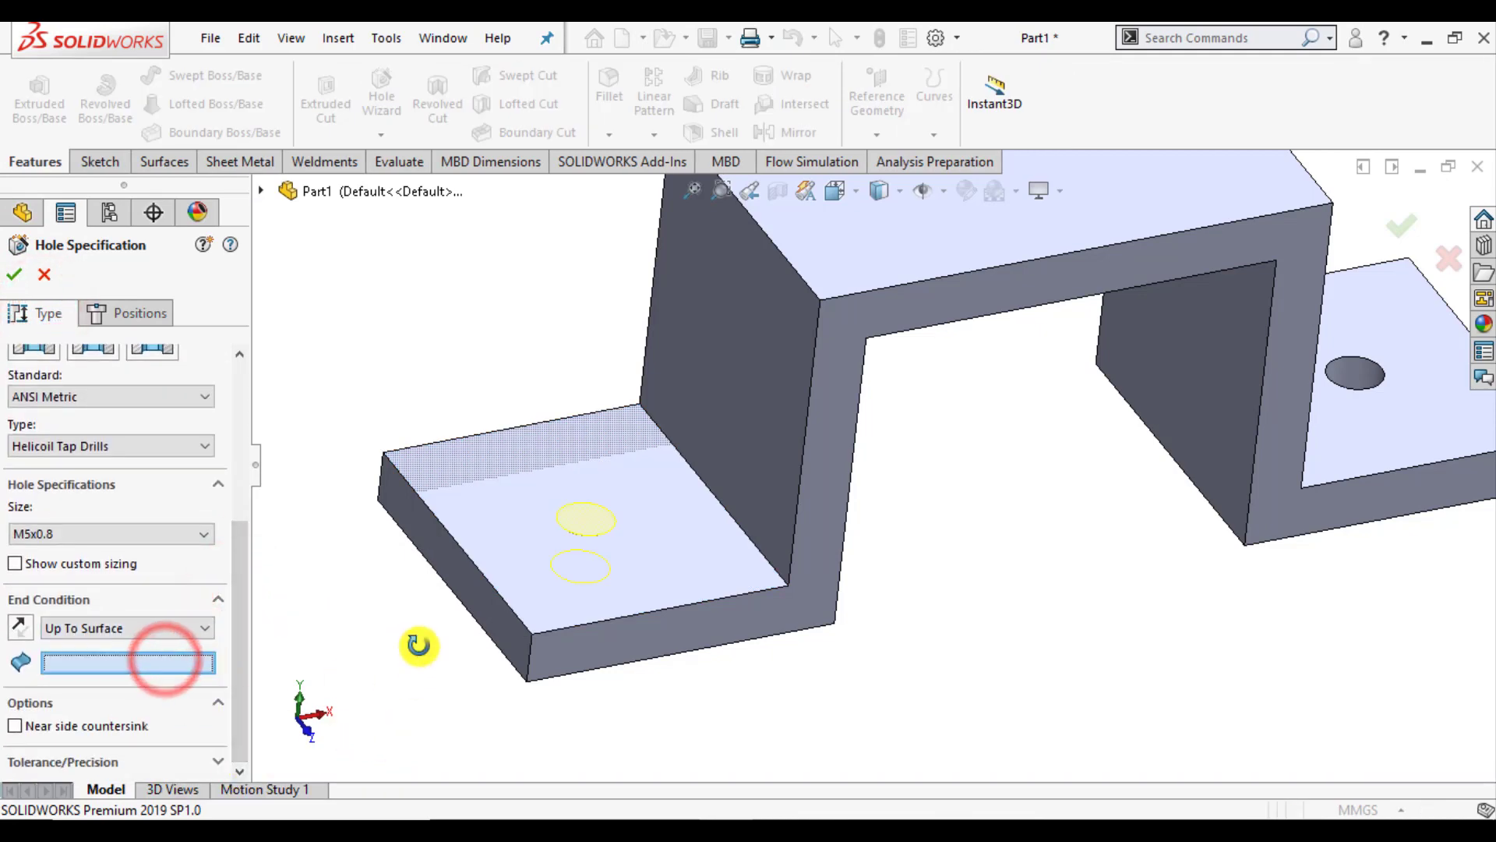
{"action": "mouse_move", "coordinate": [417, 641]}
{"action": "middle_mouse_down"}
{"action": "mouse_move", "coordinate": [434, 485]}
{"action": "mouse_move", "coordinate": [484, 661]}
{"action": "middle_mouse_up"}
{"action": "left_click", "coordinate": [482, 663]}
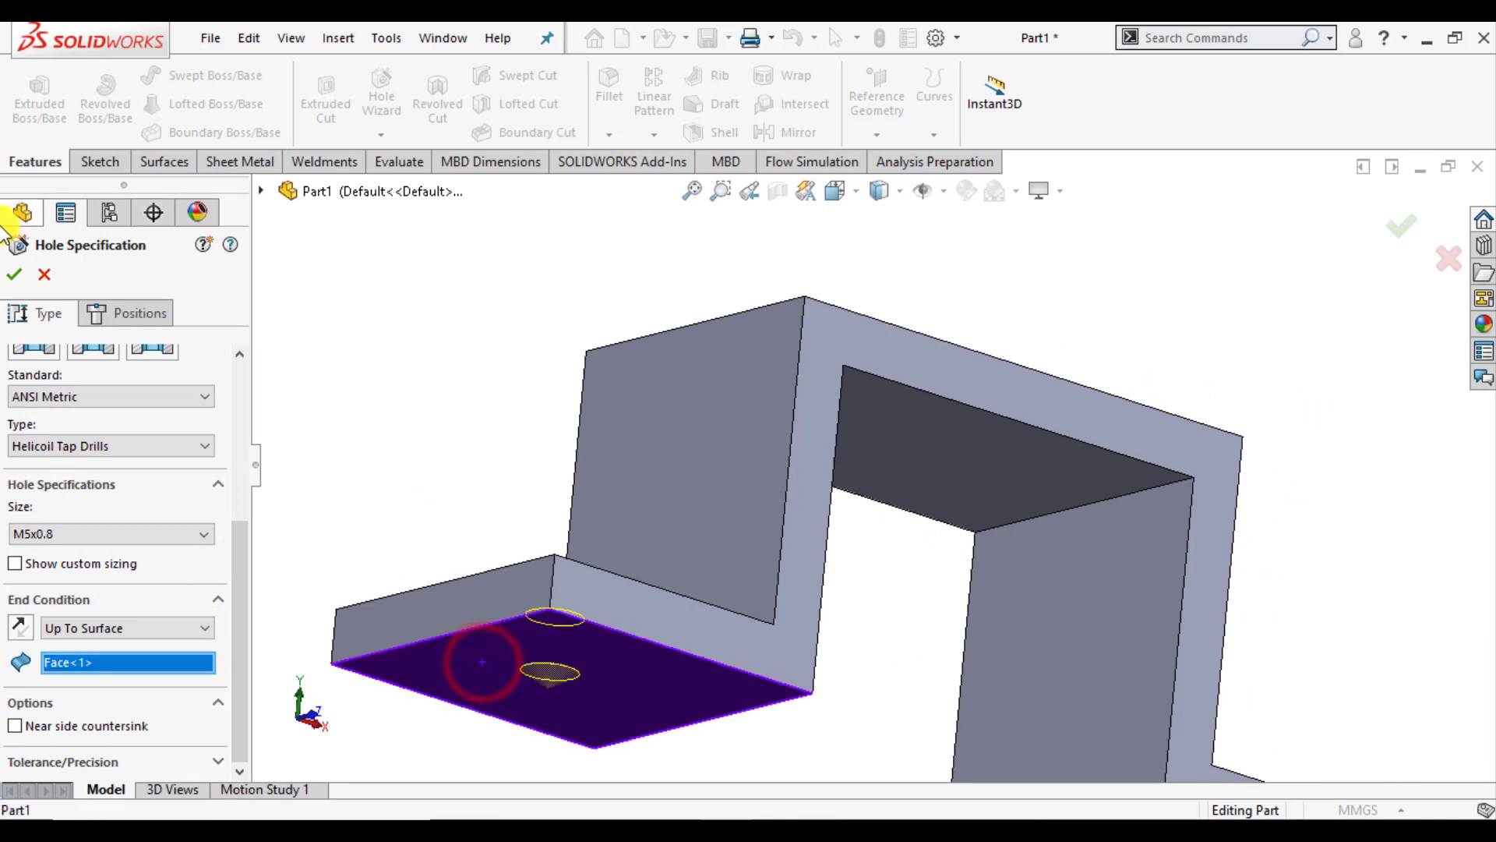
{"action": "left_click", "coordinate": [14, 274]}
{"action": "mouse_move", "coordinate": [472, 420]}
{"action": "middle_mouse_down"}
{"action": "mouse_move", "coordinate": [551, 434]}
{"action": "mouse_move", "coordinate": [577, 511]}
{"action": "mouse_move", "coordinate": [852, 678]}
{"action": "mouse_move", "coordinate": [1003, 647]}
{"action": "middle_mouse_up"}
{"action": "scroll", "coordinate": [1003, 647], "scroll_direction": "down", "scroll_amount": 2}
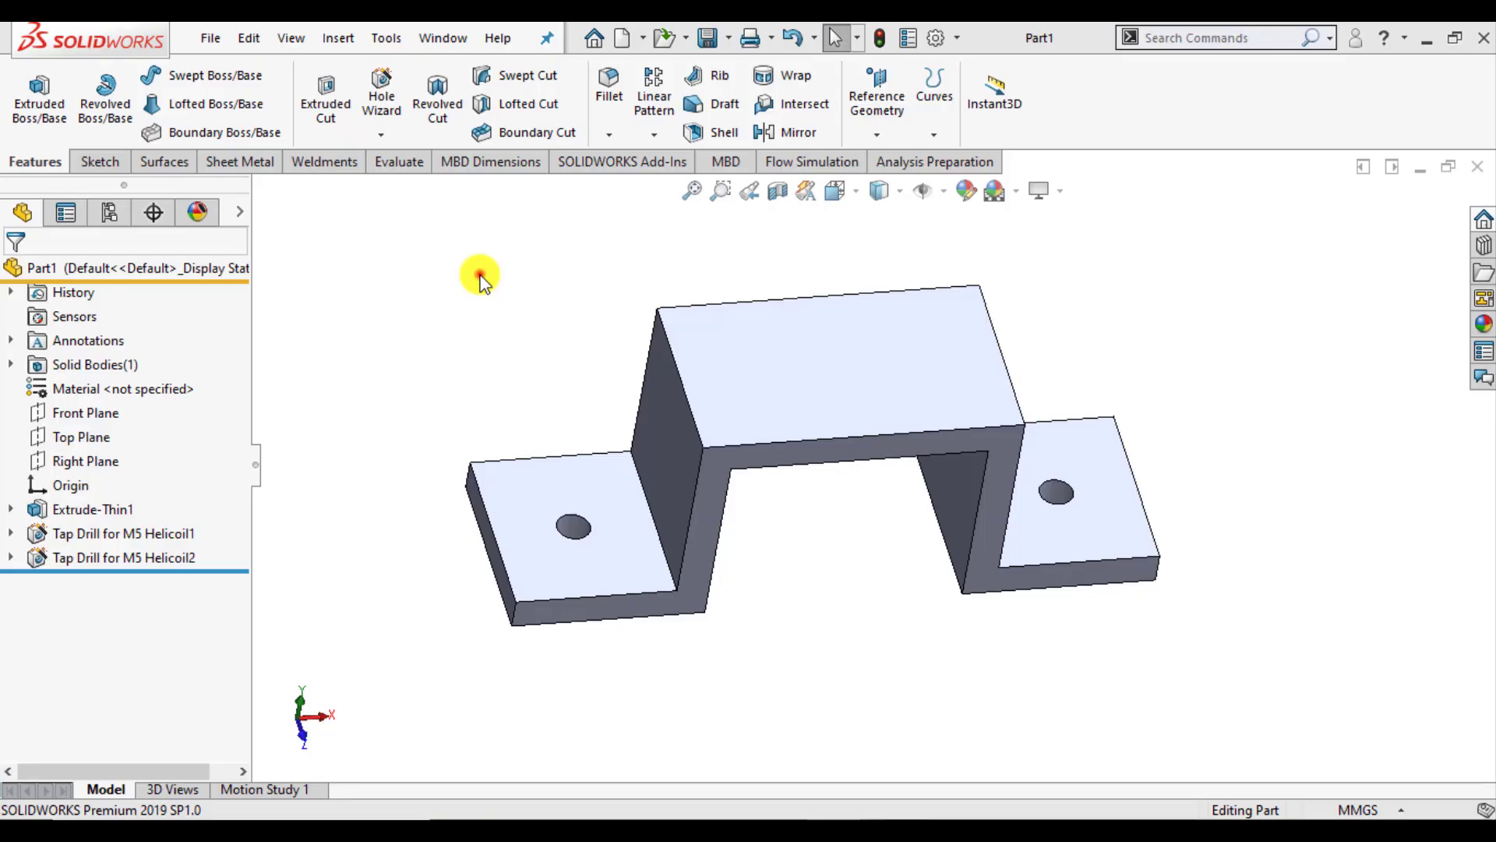
Step: Create Assem1 from the bracket via Make Assembly from Part, placing Part1 in the graphics area
{"action": "left_click", "coordinate": [205, 34]}
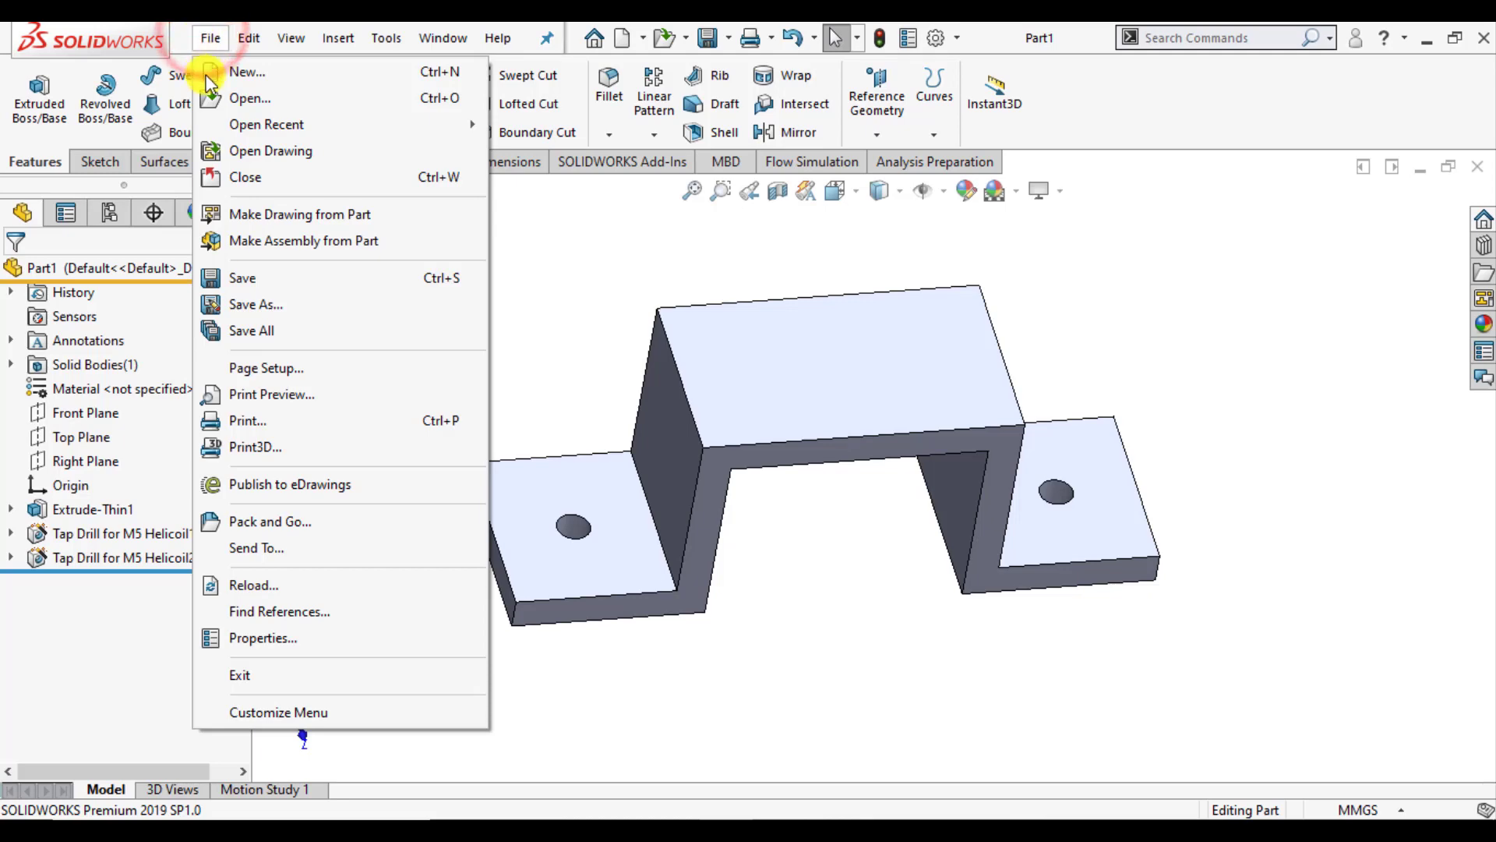
{"action": "left_click", "coordinate": [277, 248]}
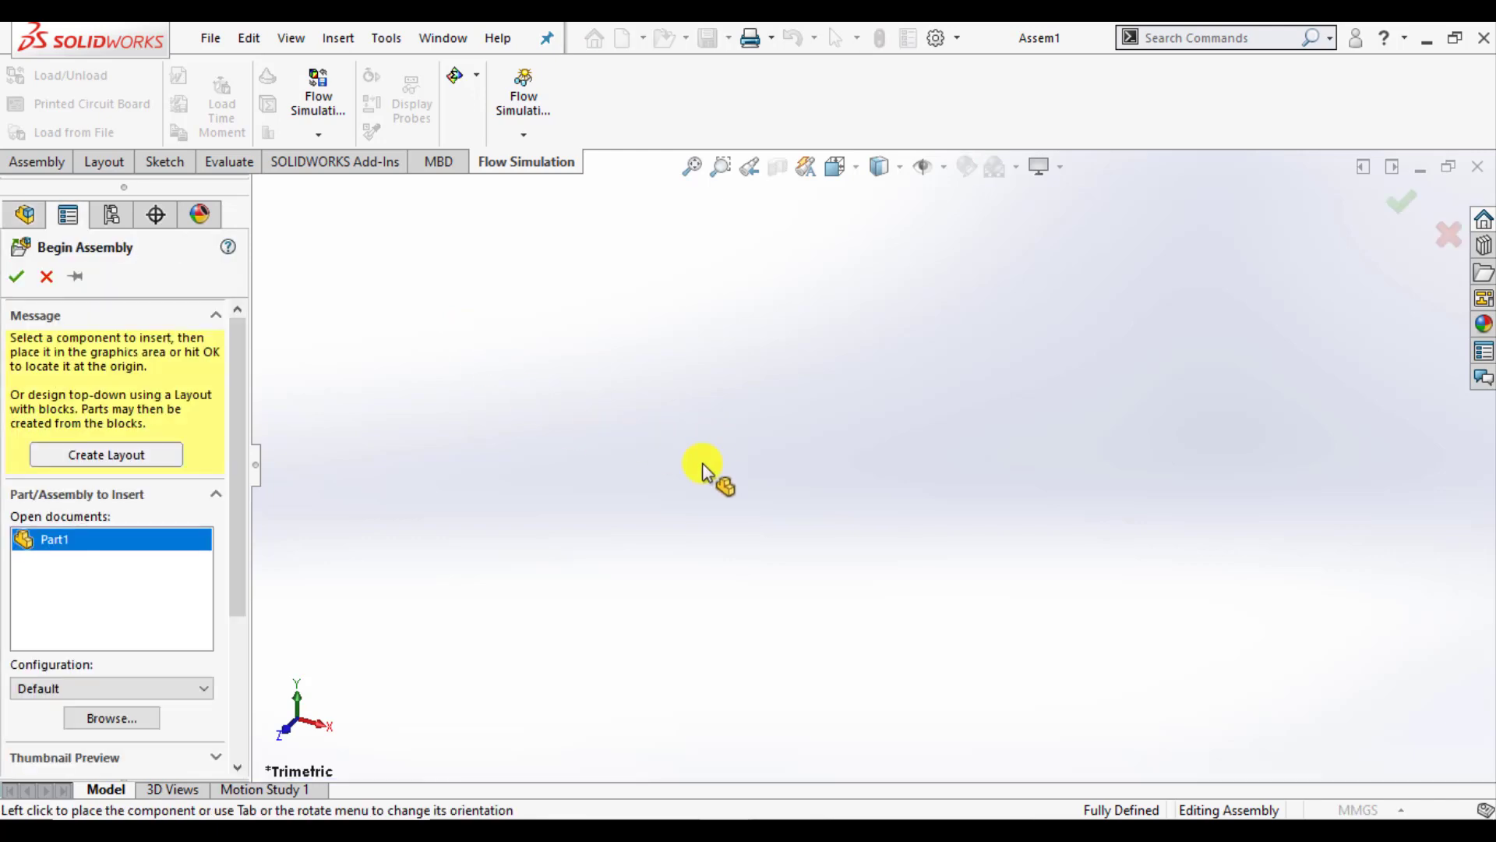
{"action": "left_click", "coordinate": [770, 447]}
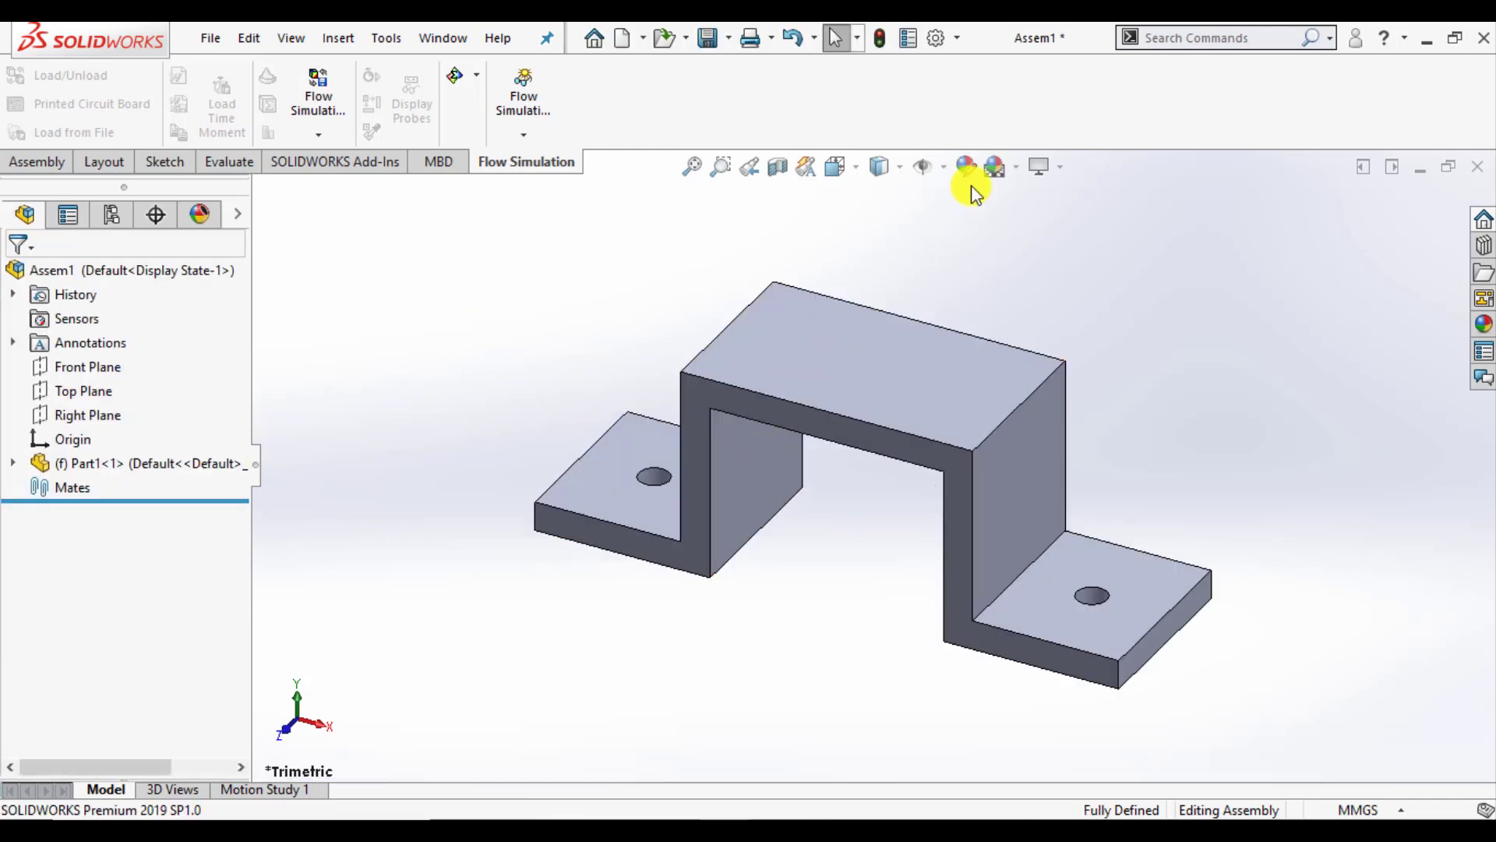
{"action": "left_click", "coordinate": [1019, 169]}
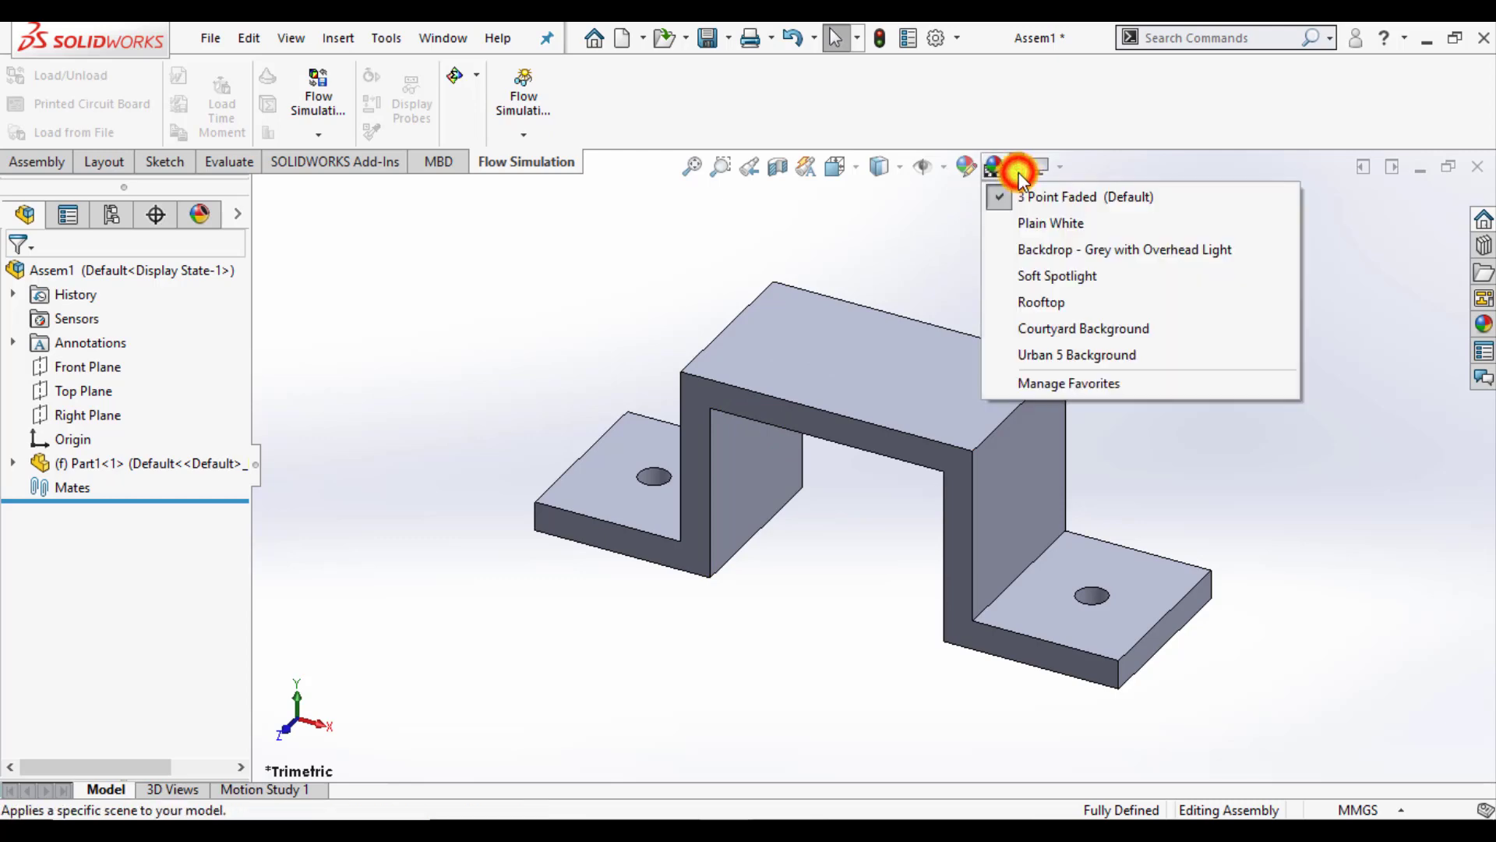
Step: Apply the Plain White scene and orbit the bracket to view it from above
{"action": "left_click", "coordinate": [1025, 226]}
{"action": "mouse_move", "coordinate": [571, 382]}
{"action": "middle_mouse_down"}
{"action": "mouse_move", "coordinate": [718, 358]}
{"action": "mouse_move", "coordinate": [694, 475]}
{"action": "mouse_move", "coordinate": [875, 505]}
{"action": "middle_mouse_up"}
{"action": "scroll", "coordinate": [1004, 497], "scroll_direction": "down", "scroll_amount": 2}
{"action": "mouse_move", "coordinate": [1004, 499]}
{"action": "middle_mouse_down"}
{"action": "mouse_move", "coordinate": [964, 568]}
{"action": "mouse_move", "coordinate": [855, 594]}
{"action": "middle_mouse_up"}
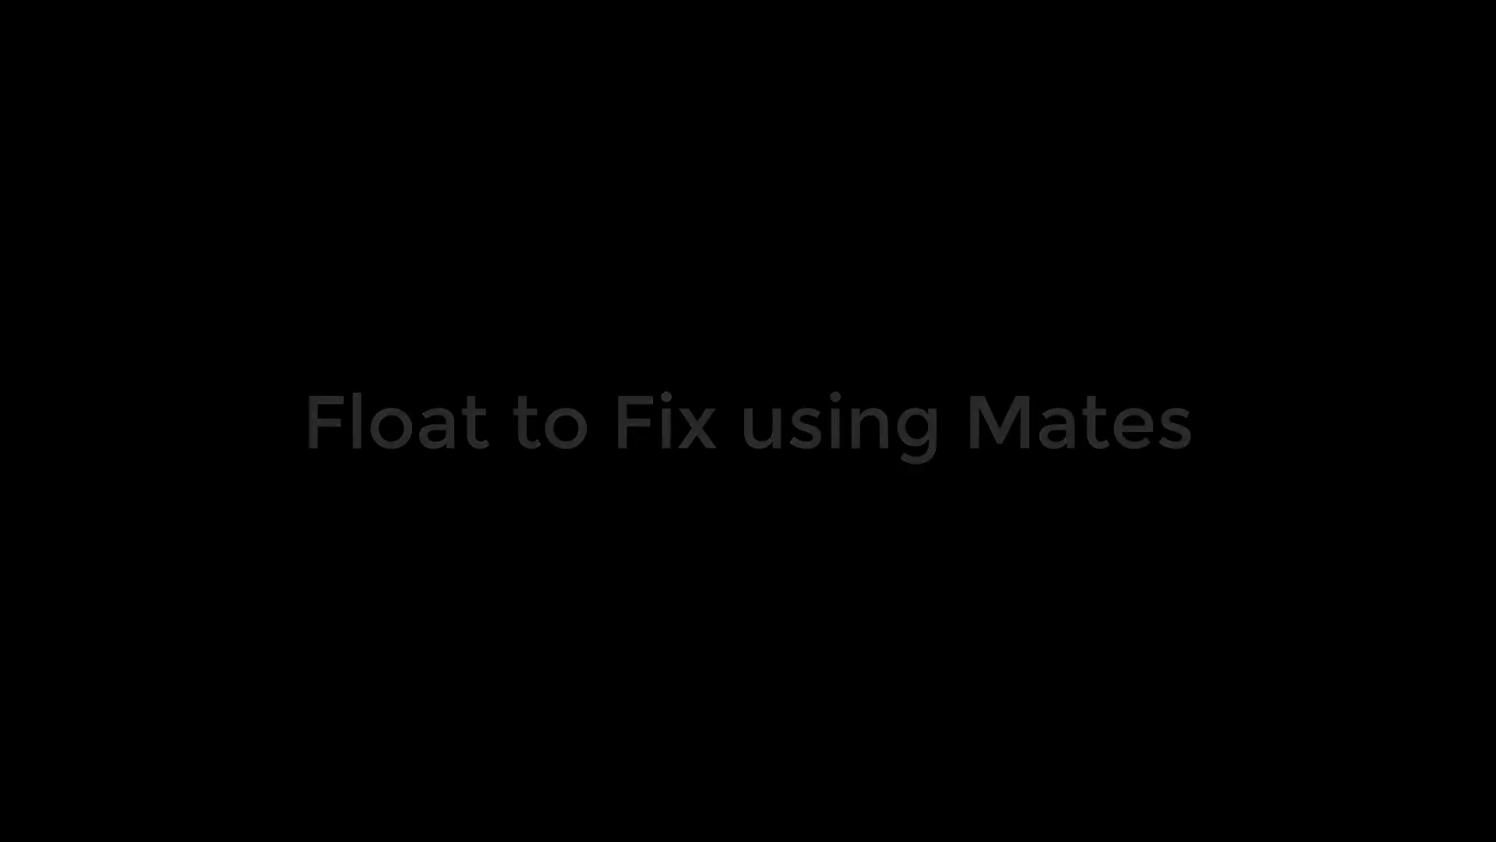
Step: Set Part1 to Float instead of fixed, then switch to the Assembly commands
{"action": "left_click", "coordinate": [123, 463]}
{"action": "right_click", "coordinate": [127, 468]}
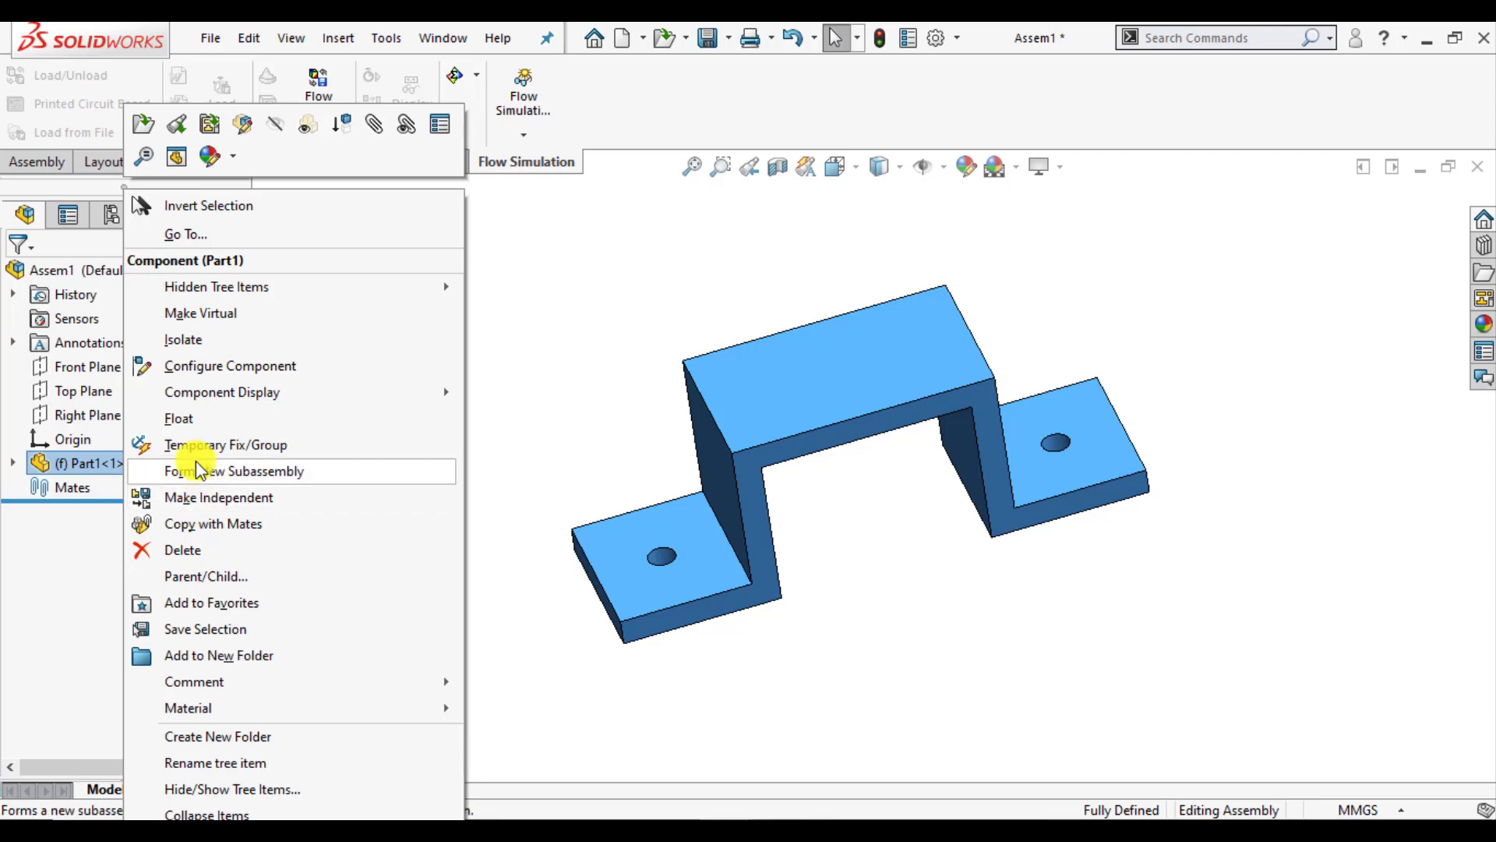
{"action": "left_click", "coordinate": [195, 419]}
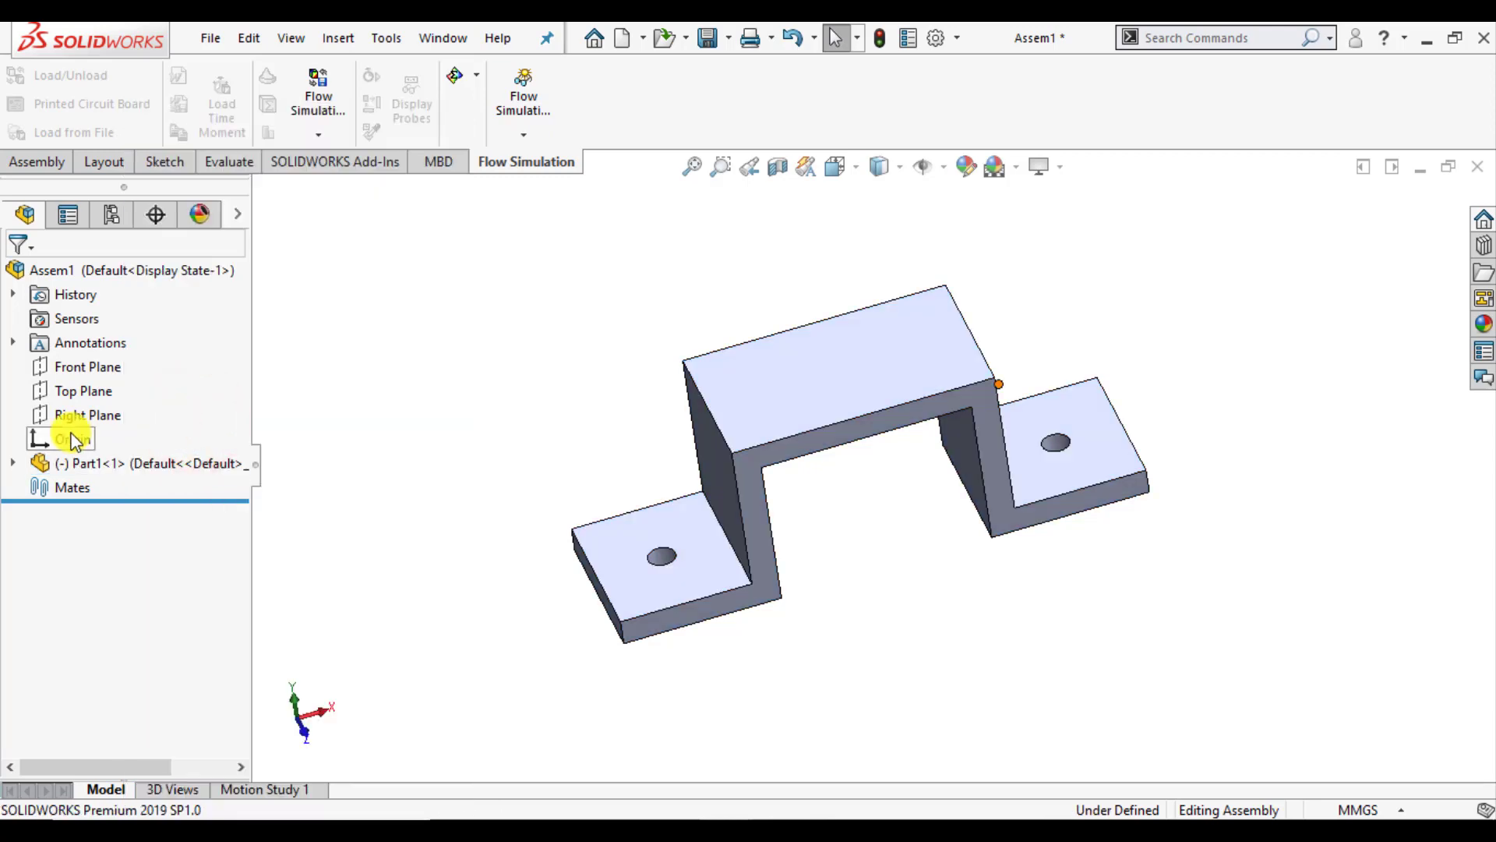
{"action": "left_click", "coordinate": [31, 164]}
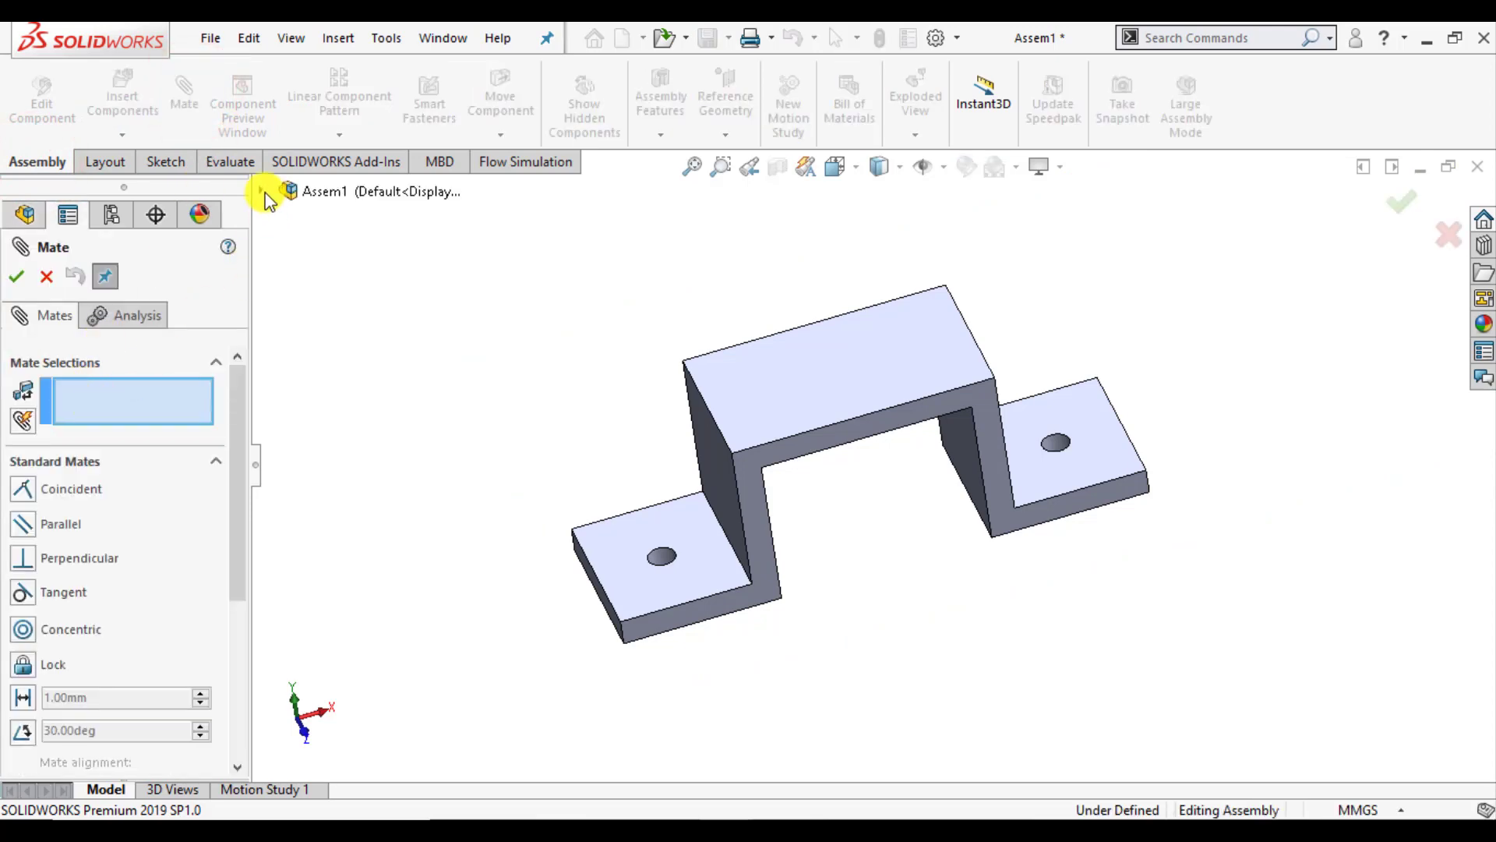
Step: Mate Part1's Front Plane coincident with the assembly's Front Plane
{"action": "left_click", "coordinate": [262, 192]}
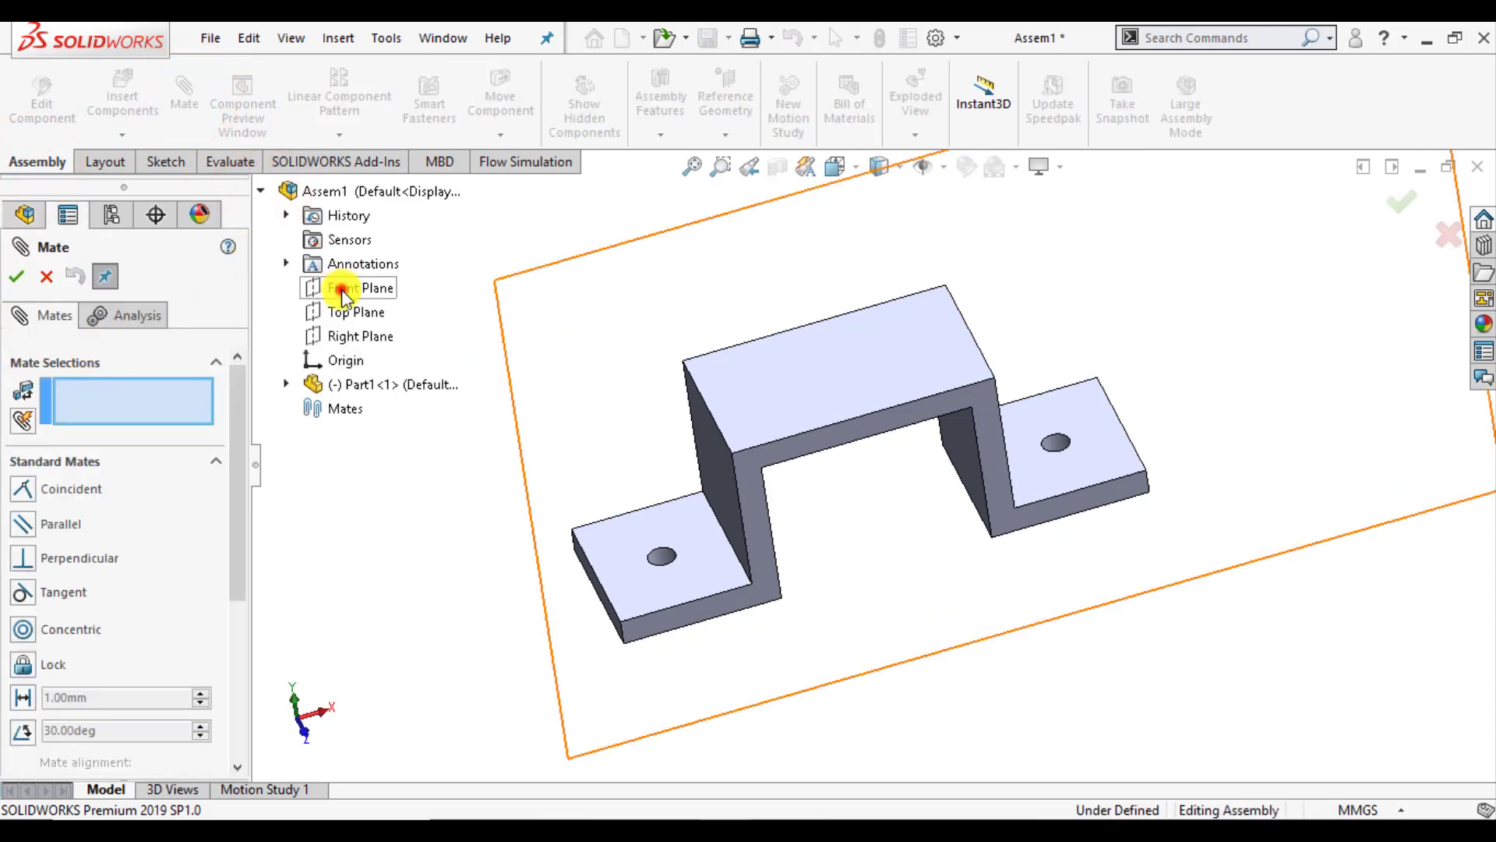
{"action": "left_click", "coordinate": [343, 290]}
{"action": "left_click", "coordinate": [288, 386]}
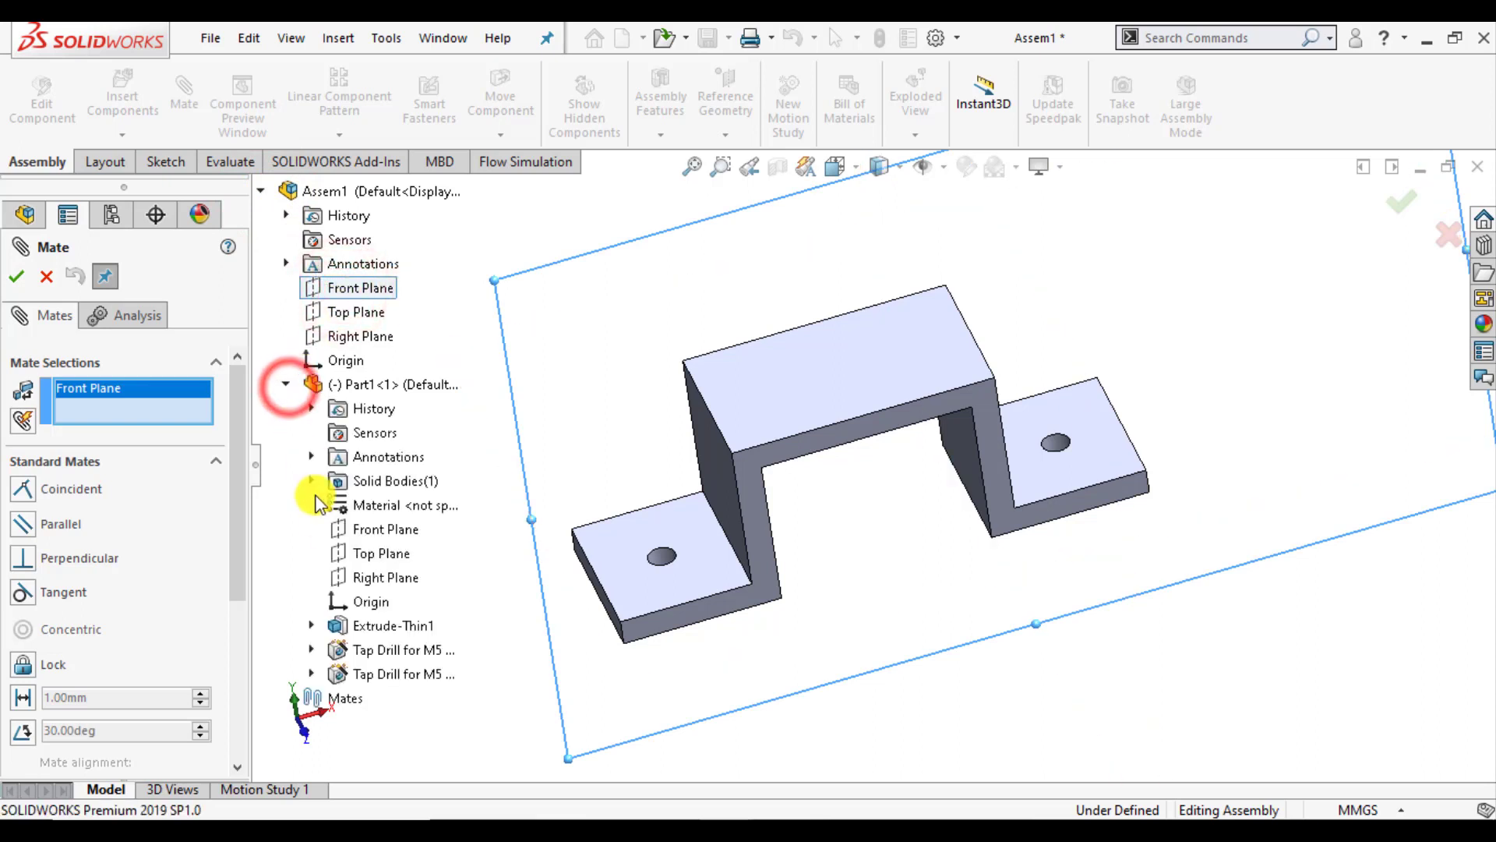
{"action": "left_click", "coordinate": [354, 530]}
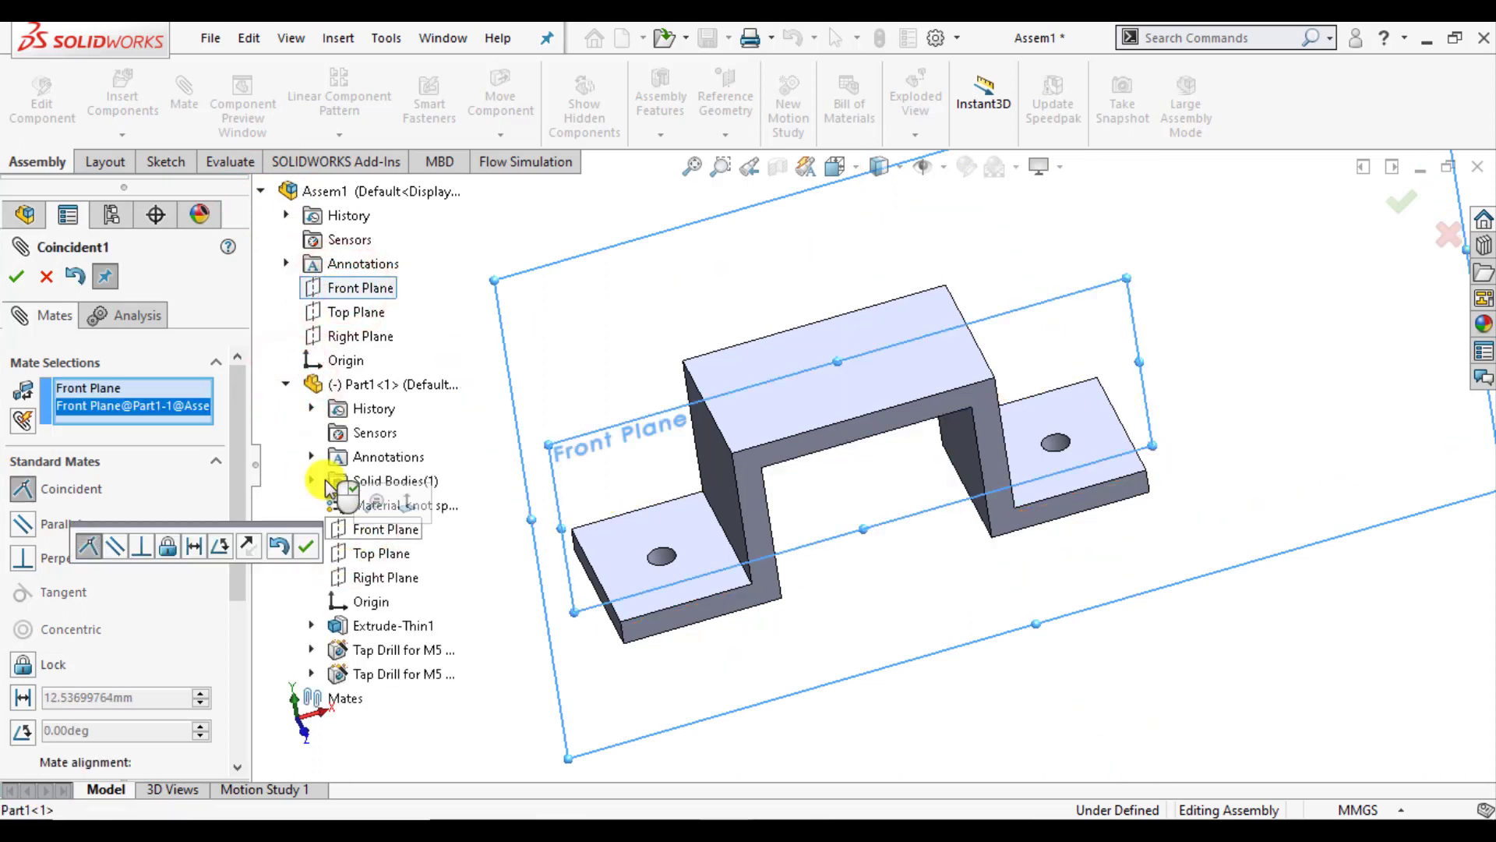
{"action": "left_click", "coordinate": [308, 548]}
Step: Add coincident mates for the Top and Right Planes, then fit the bracket in view
{"action": "left_click", "coordinate": [356, 311]}
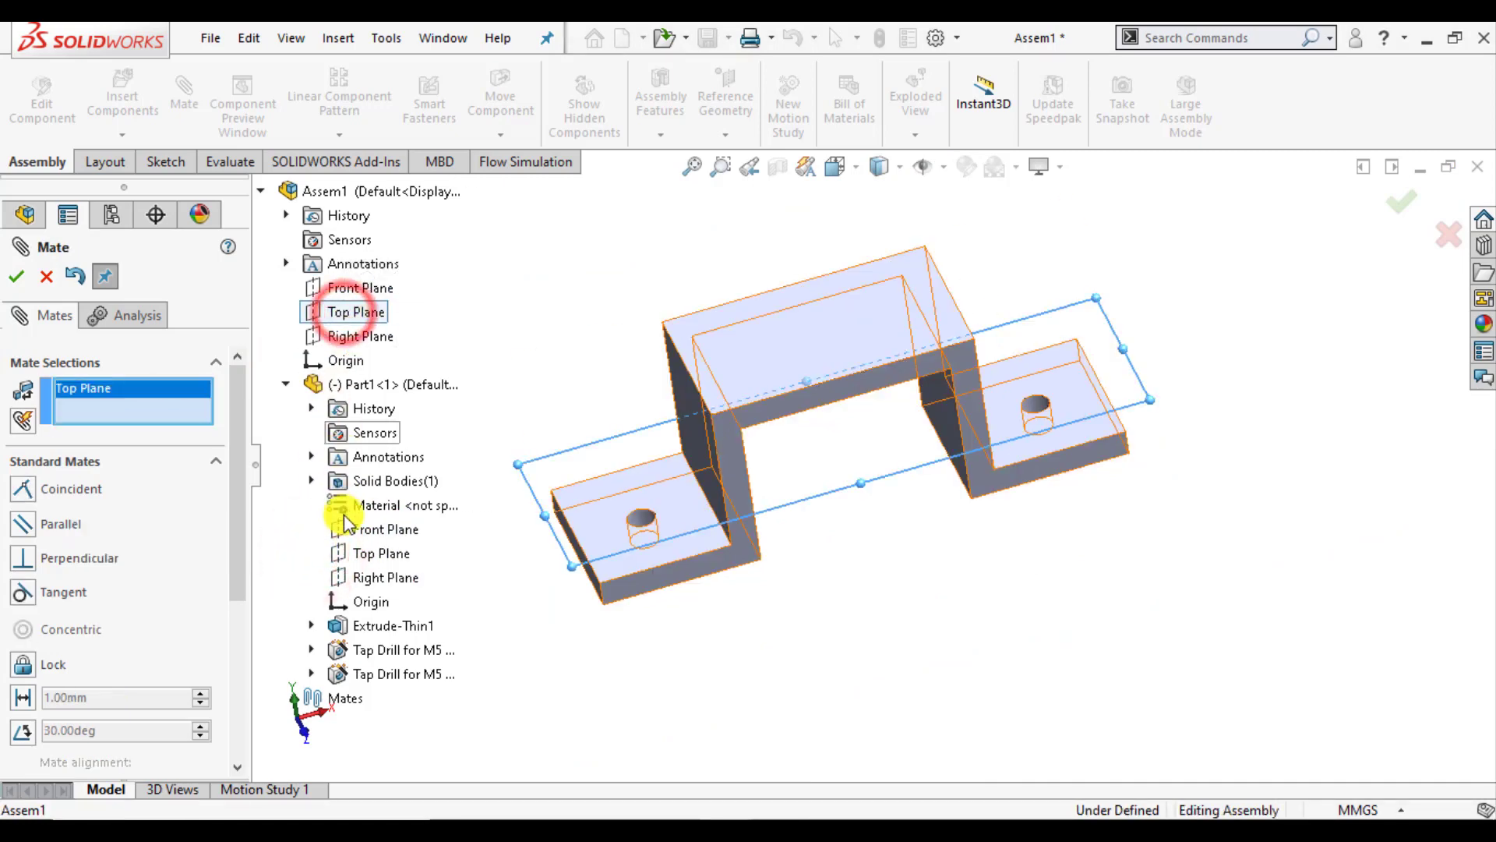
{"action": "left_click", "coordinate": [360, 553]}
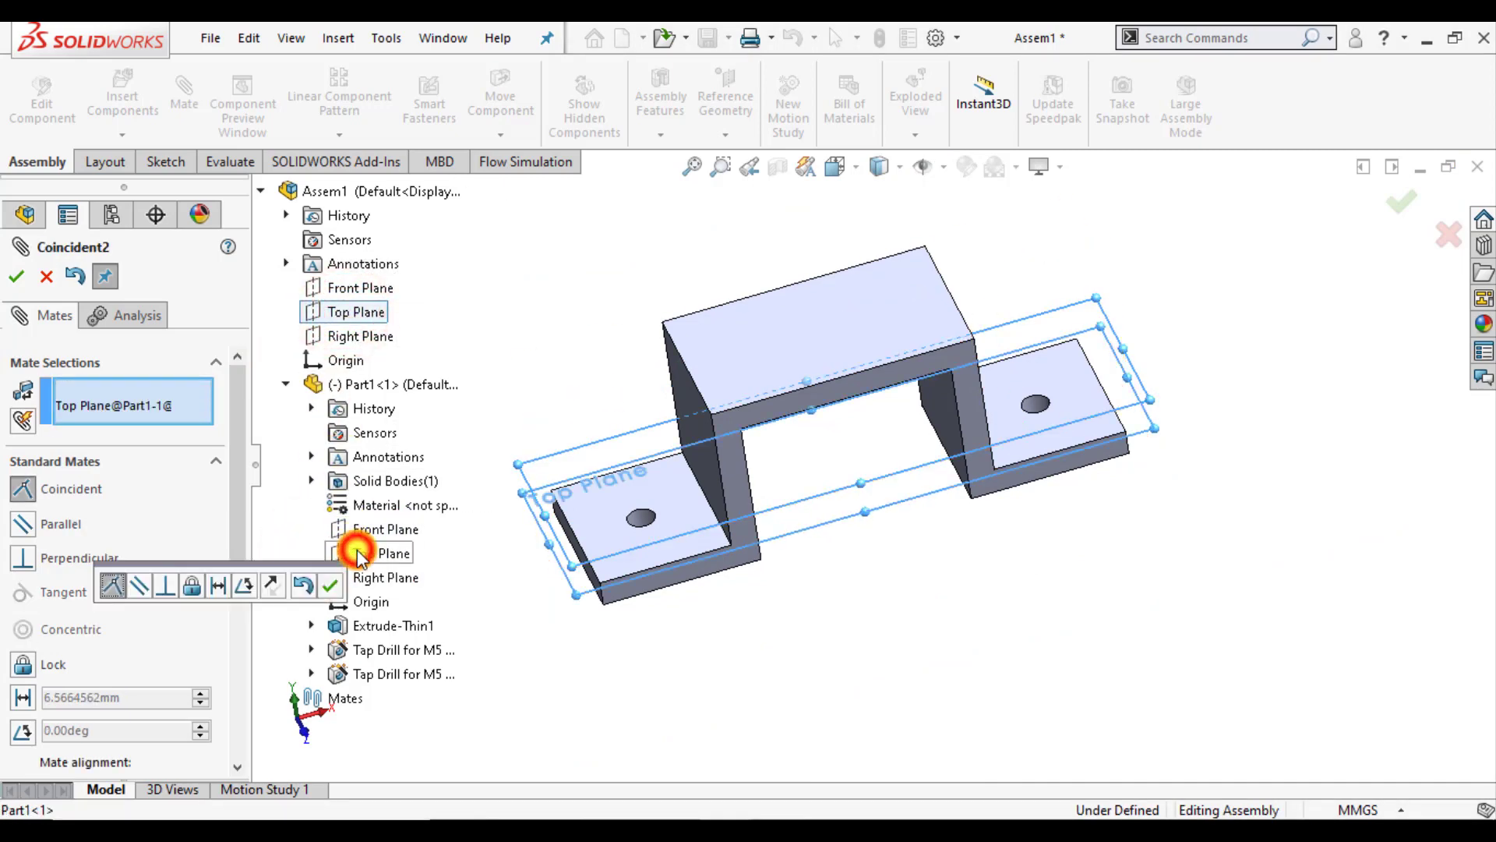
{"action": "left_click", "coordinate": [330, 590]}
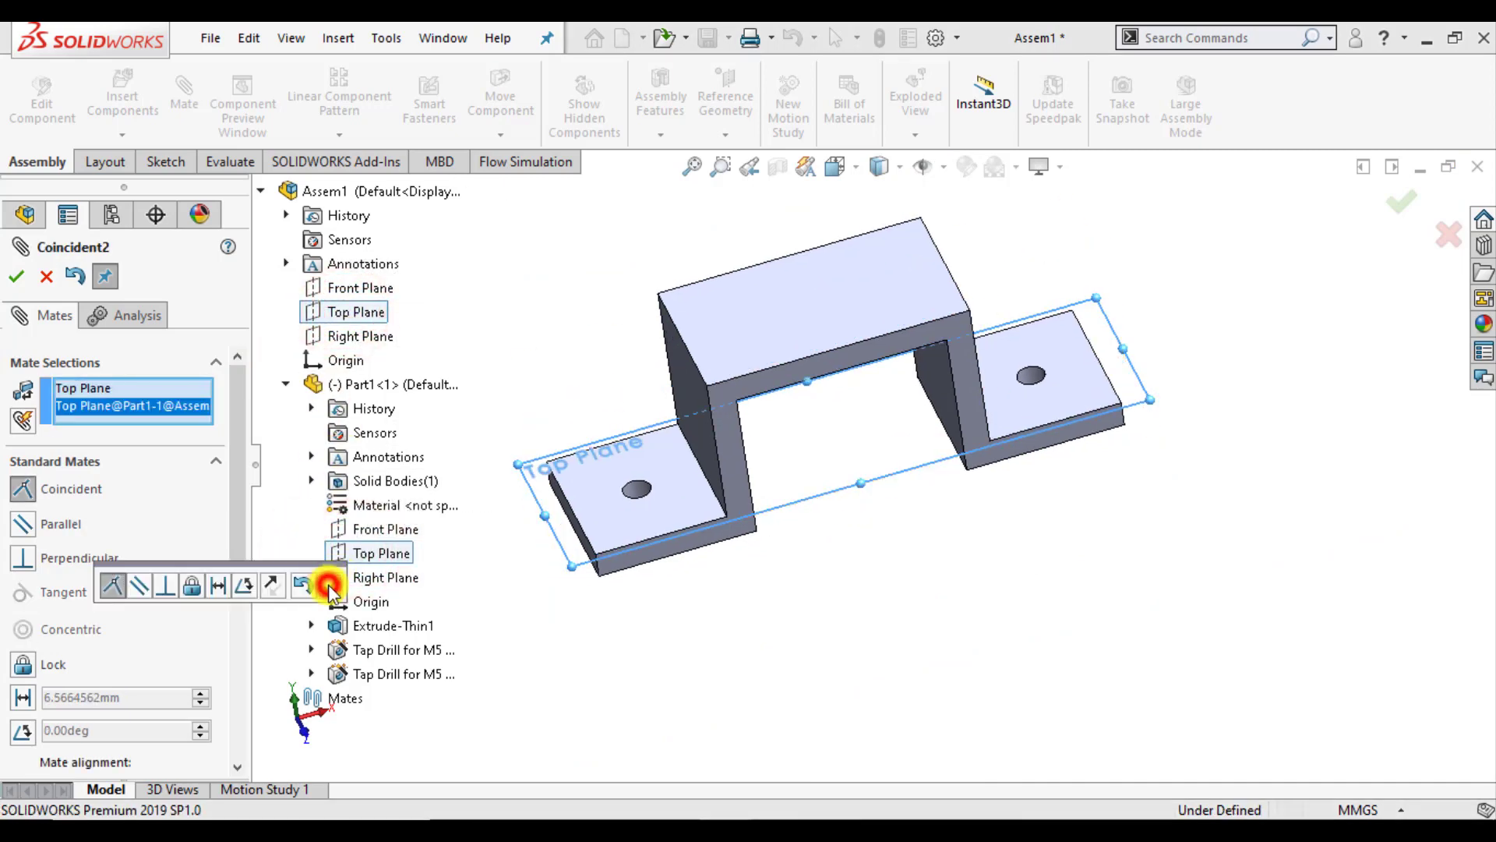
{"action": "left_click", "coordinate": [360, 339]}
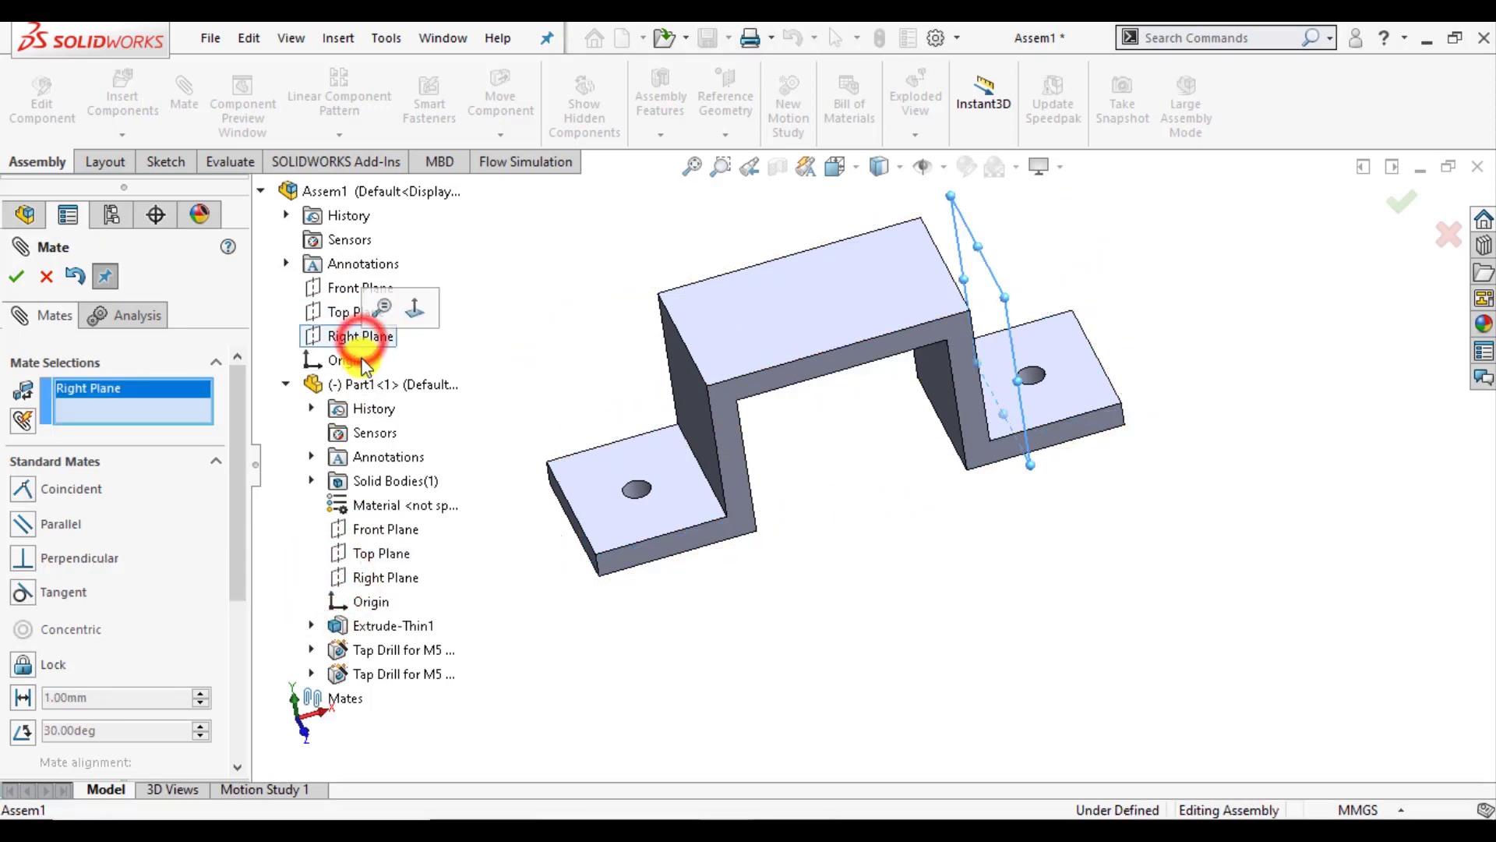
{"action": "left_click", "coordinate": [366, 581]}
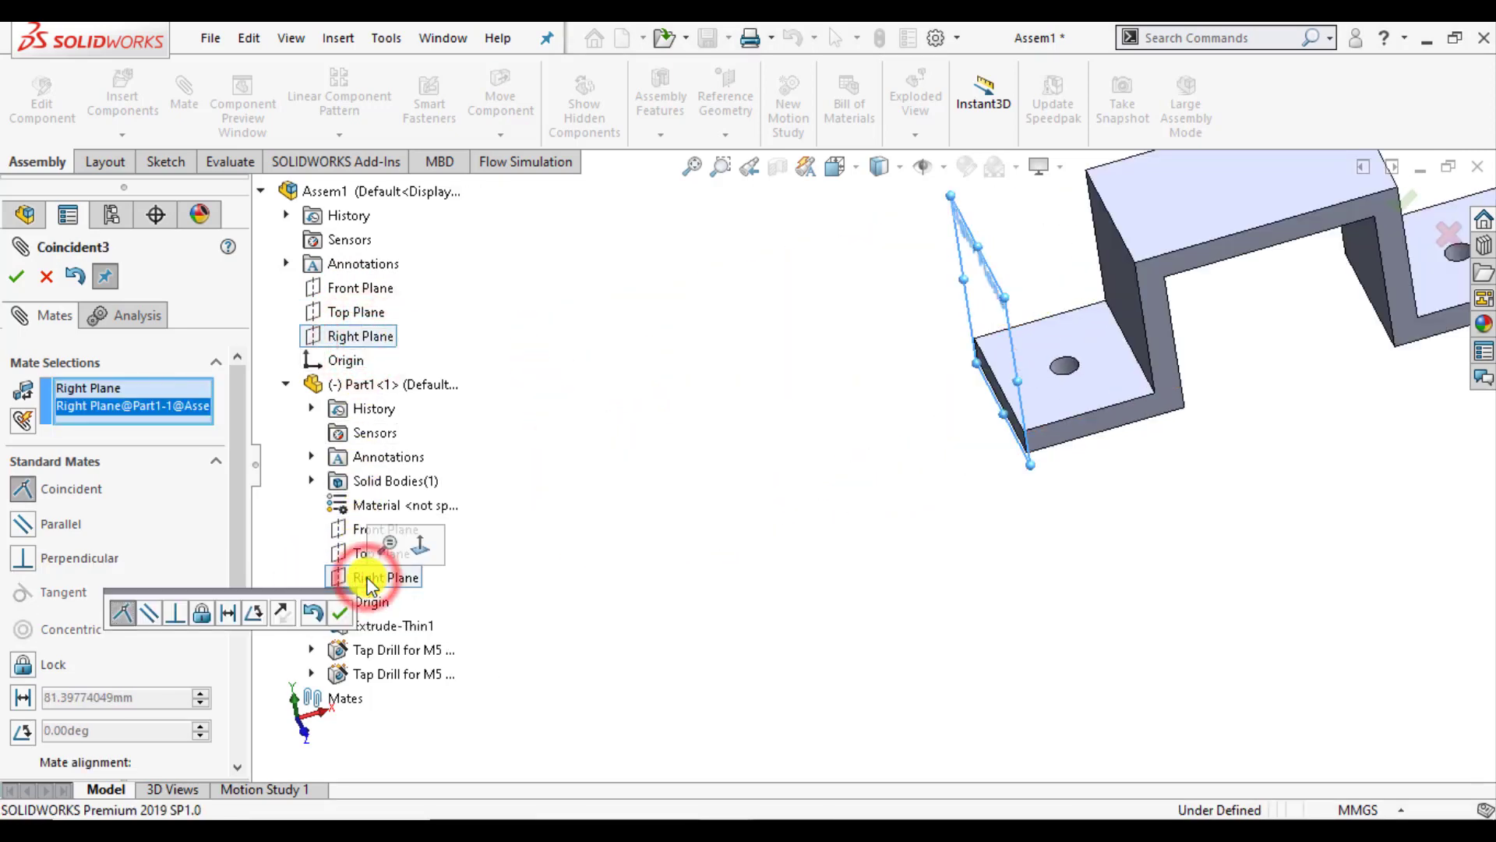
{"action": "left_click", "coordinate": [339, 615]}
{"action": "left_click", "coordinate": [17, 276]}
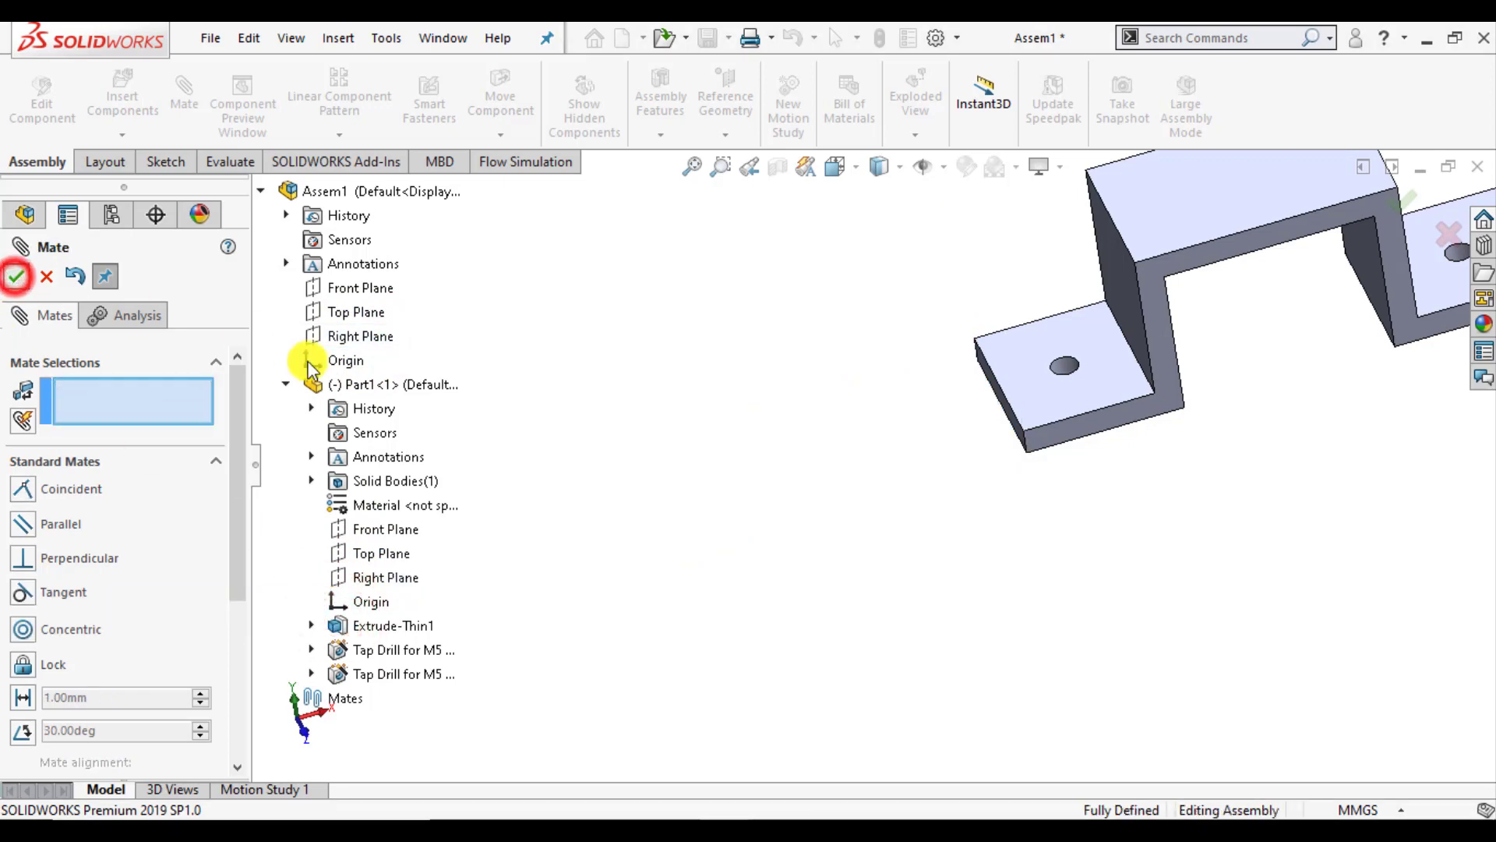
{"action": "middle_click", "coordinate": [551, 429]}
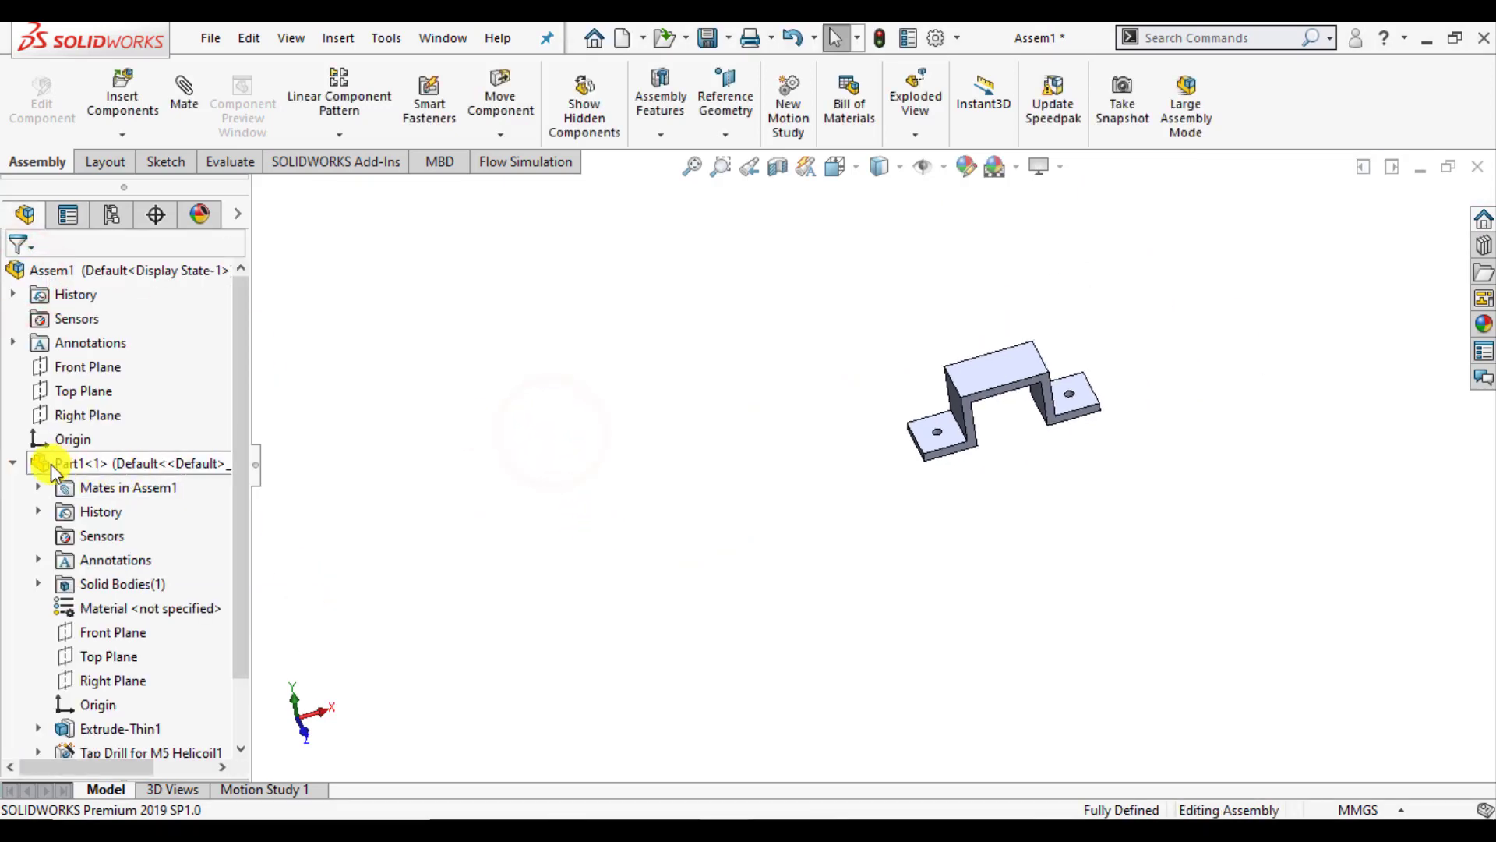
{"action": "left_click", "coordinate": [13, 462]}
{"action": "scroll", "coordinate": [1083, 334], "scroll_direction": "down", "scroll_amount": 3}
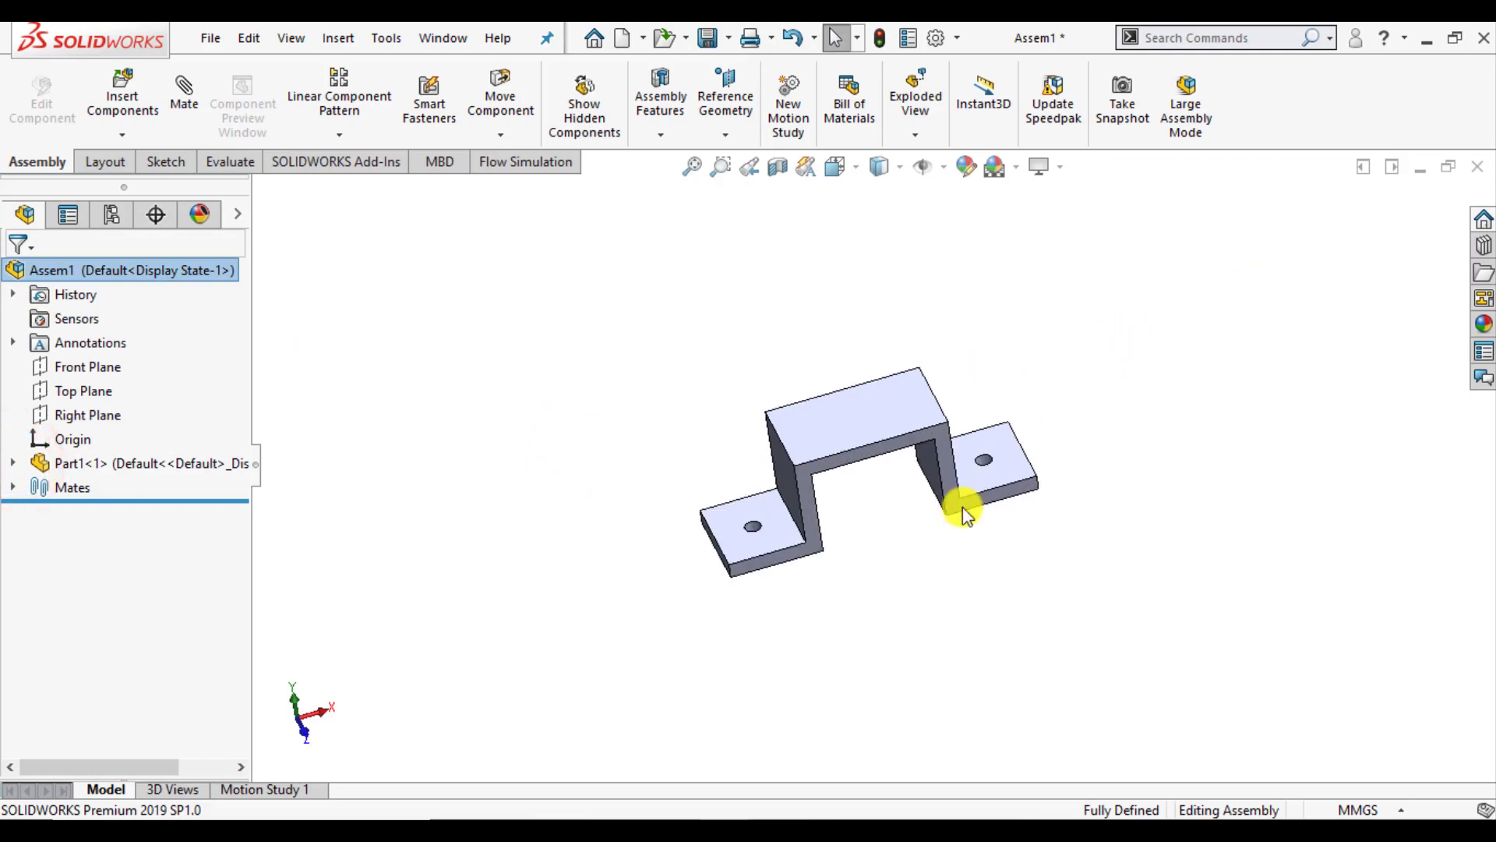
{"action": "scroll", "coordinate": [962, 506], "scroll_direction": "down", "scroll_amount": 3}
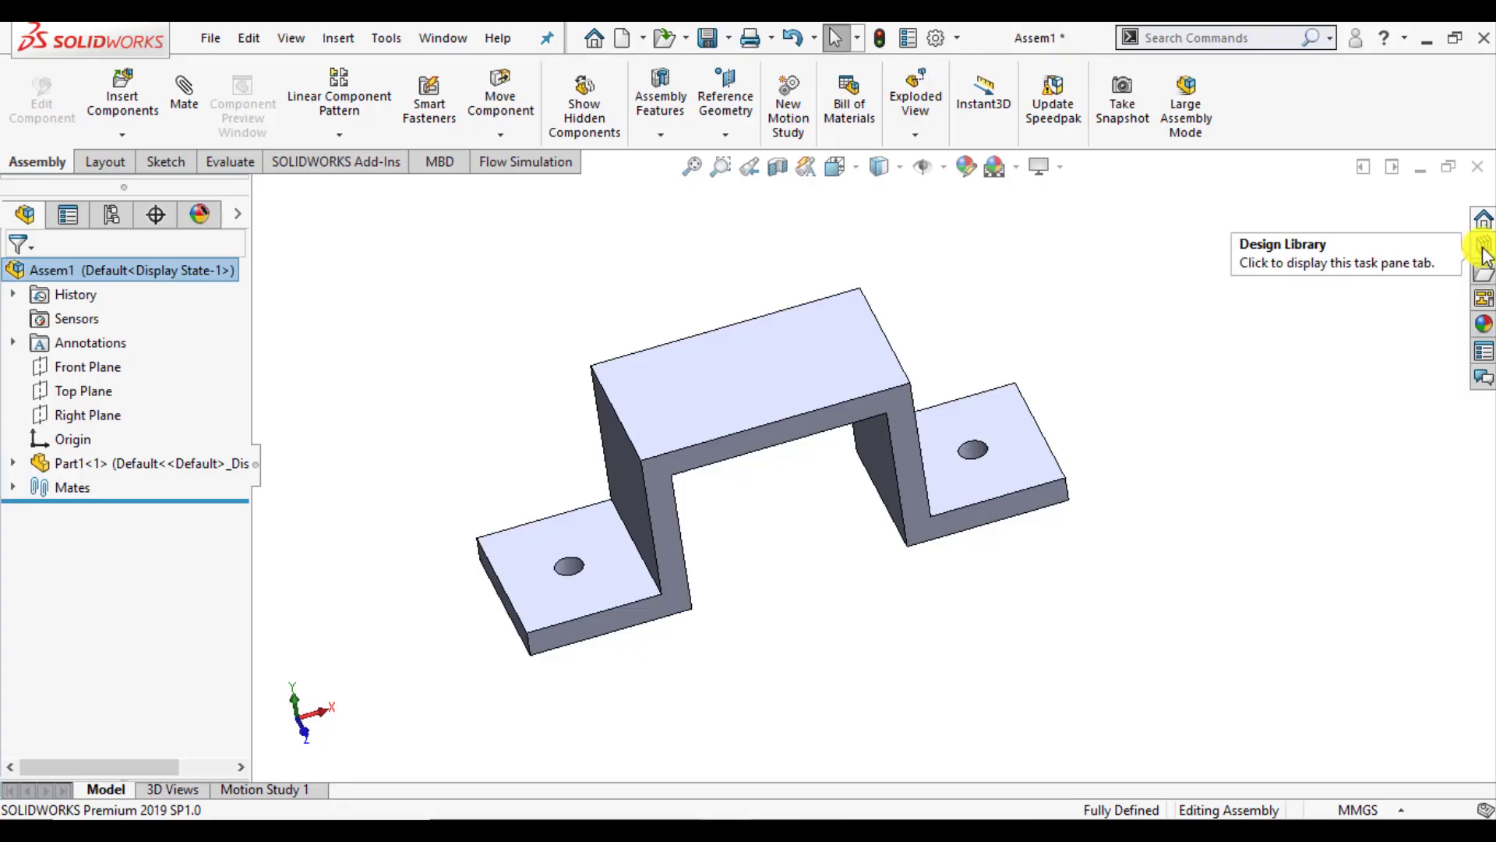
{"action": "left_click", "coordinate": [1483, 251]}
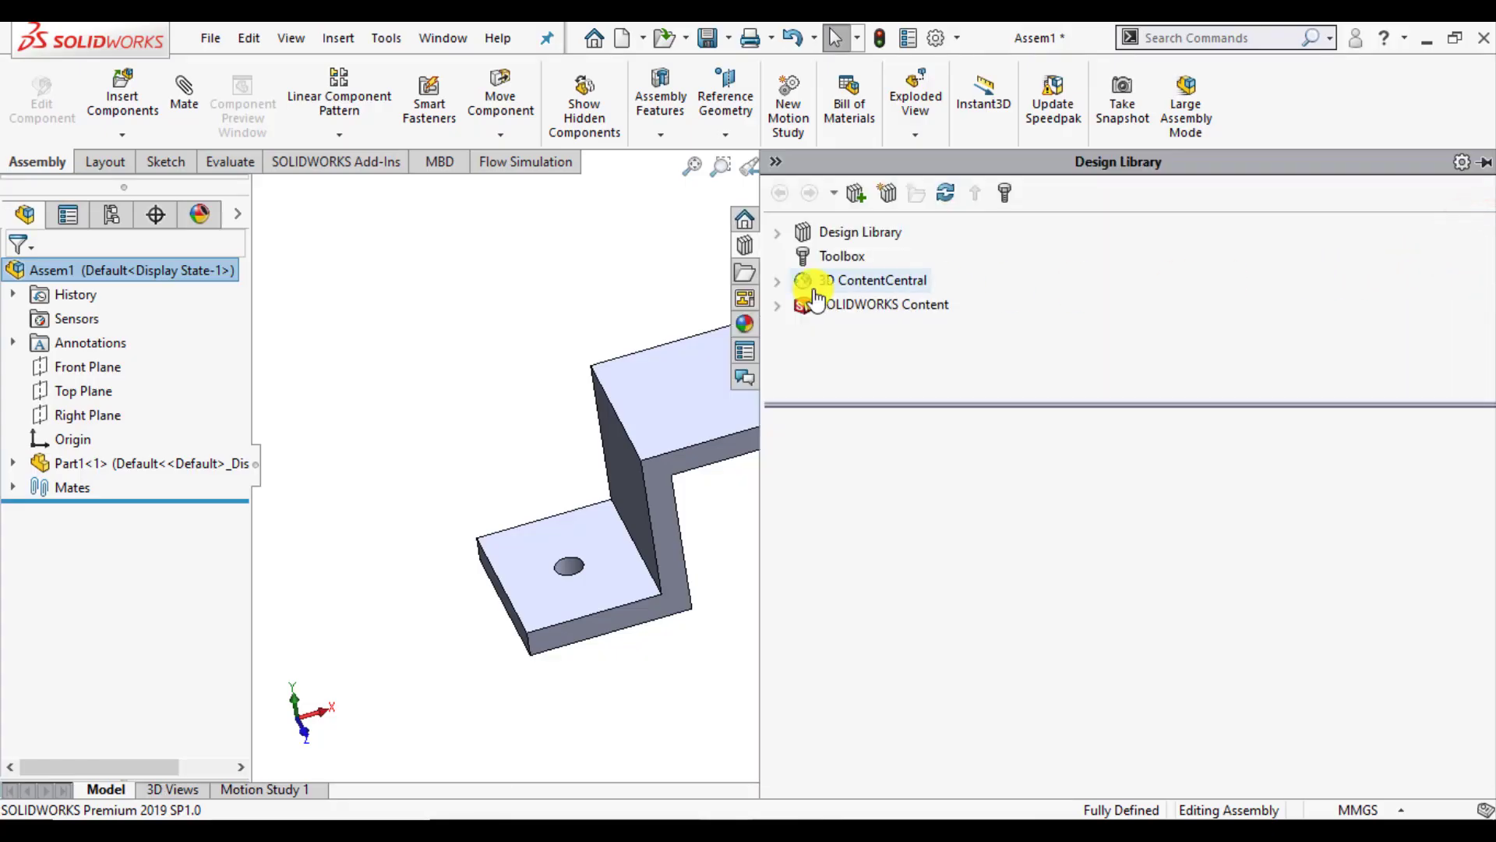
{"action": "left_click", "coordinate": [828, 259]}
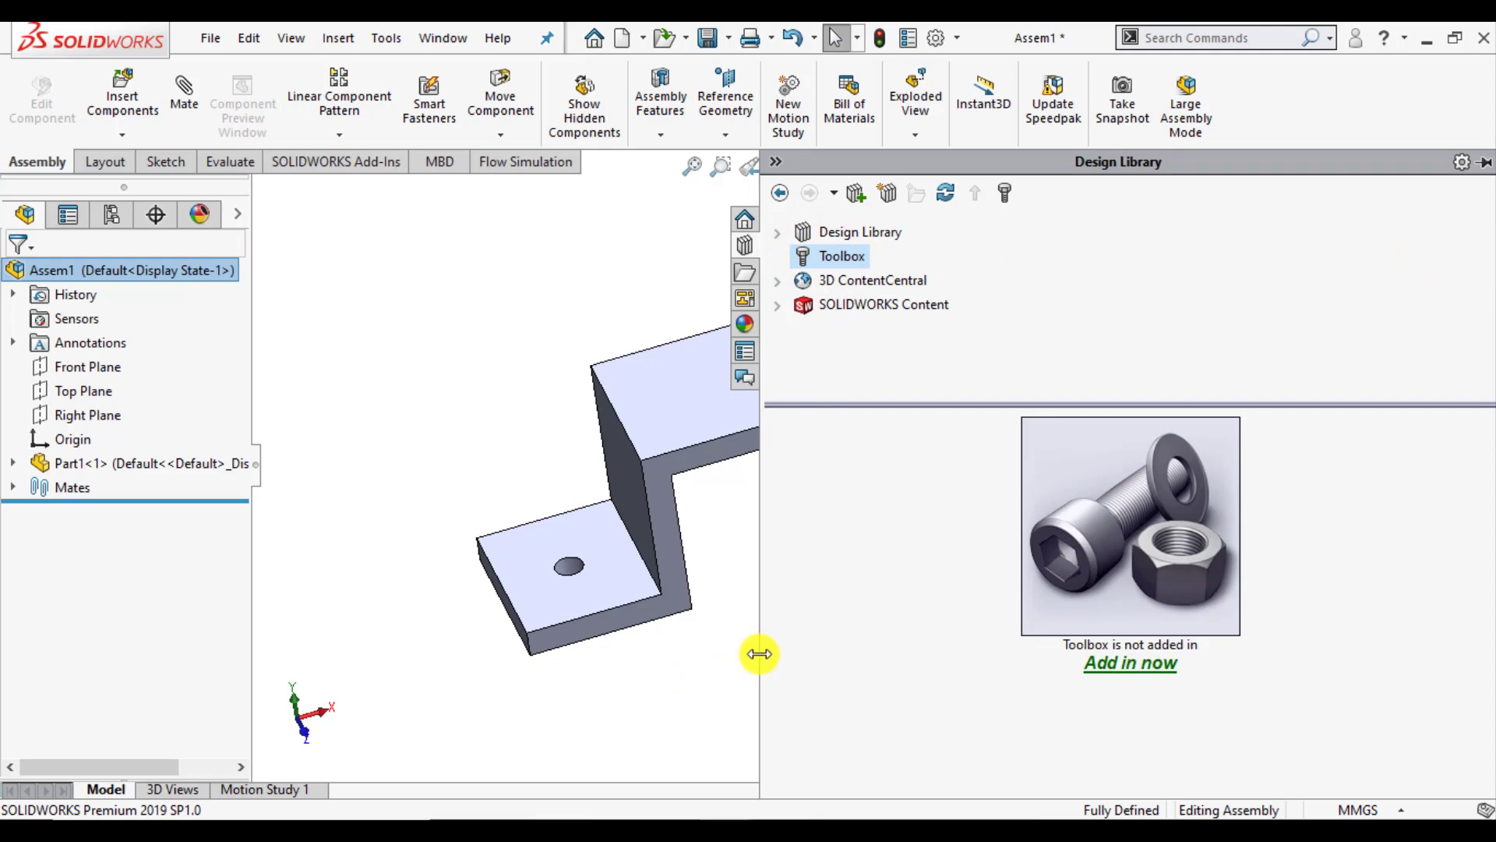
{"action": "left_click_drag", "start_coordinate": [760, 654], "coordinate": [1255, 576]}
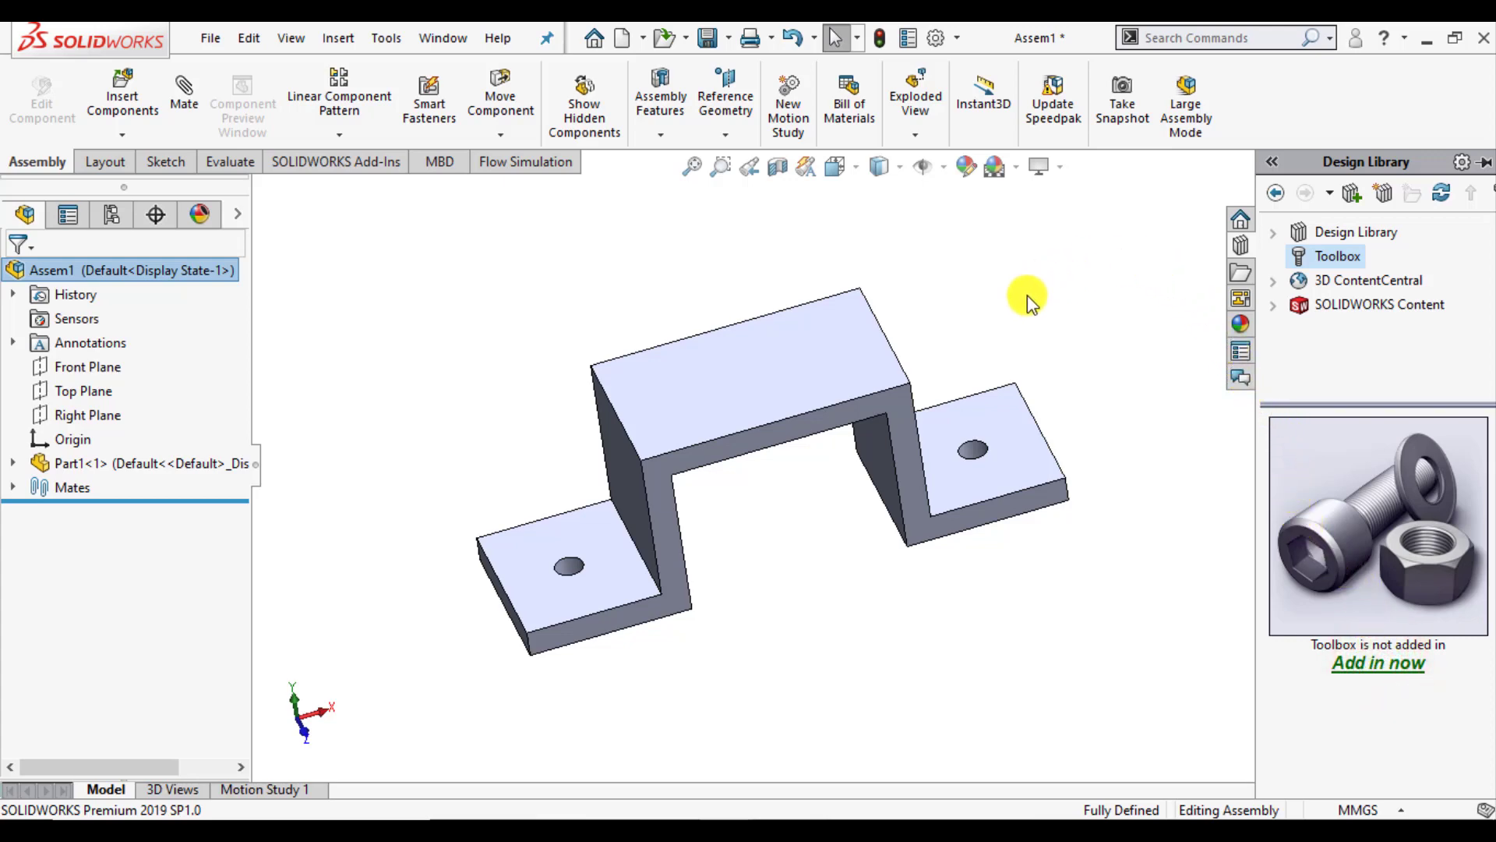
Step: Reopen the Design Library and browse Toolbox to ANSI Metric > Washers > Plain Washers
{"action": "left_click", "coordinate": [812, 710]}
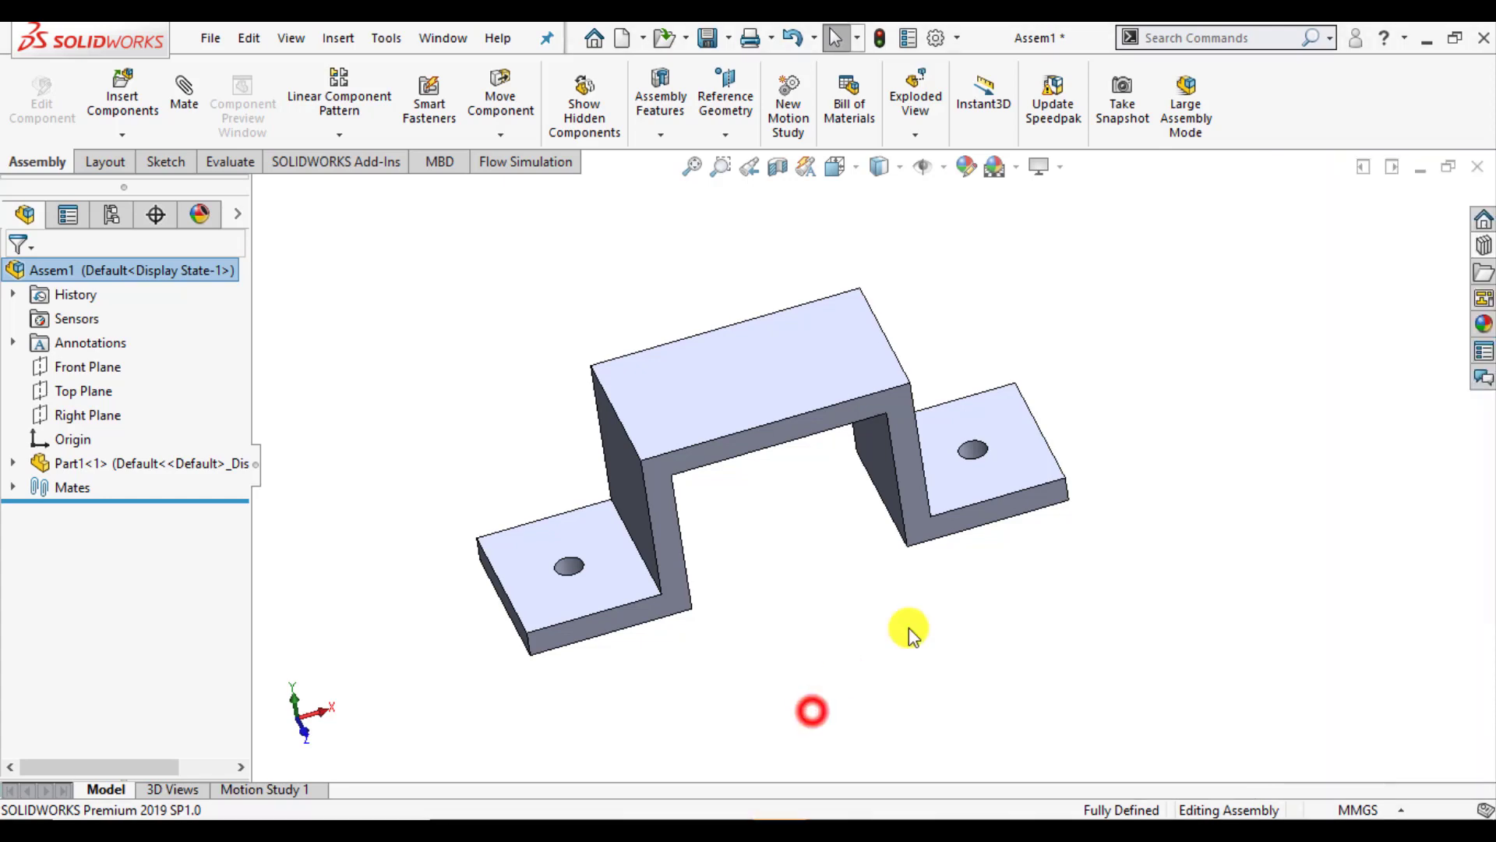
{"action": "left_click", "coordinate": [1484, 248]}
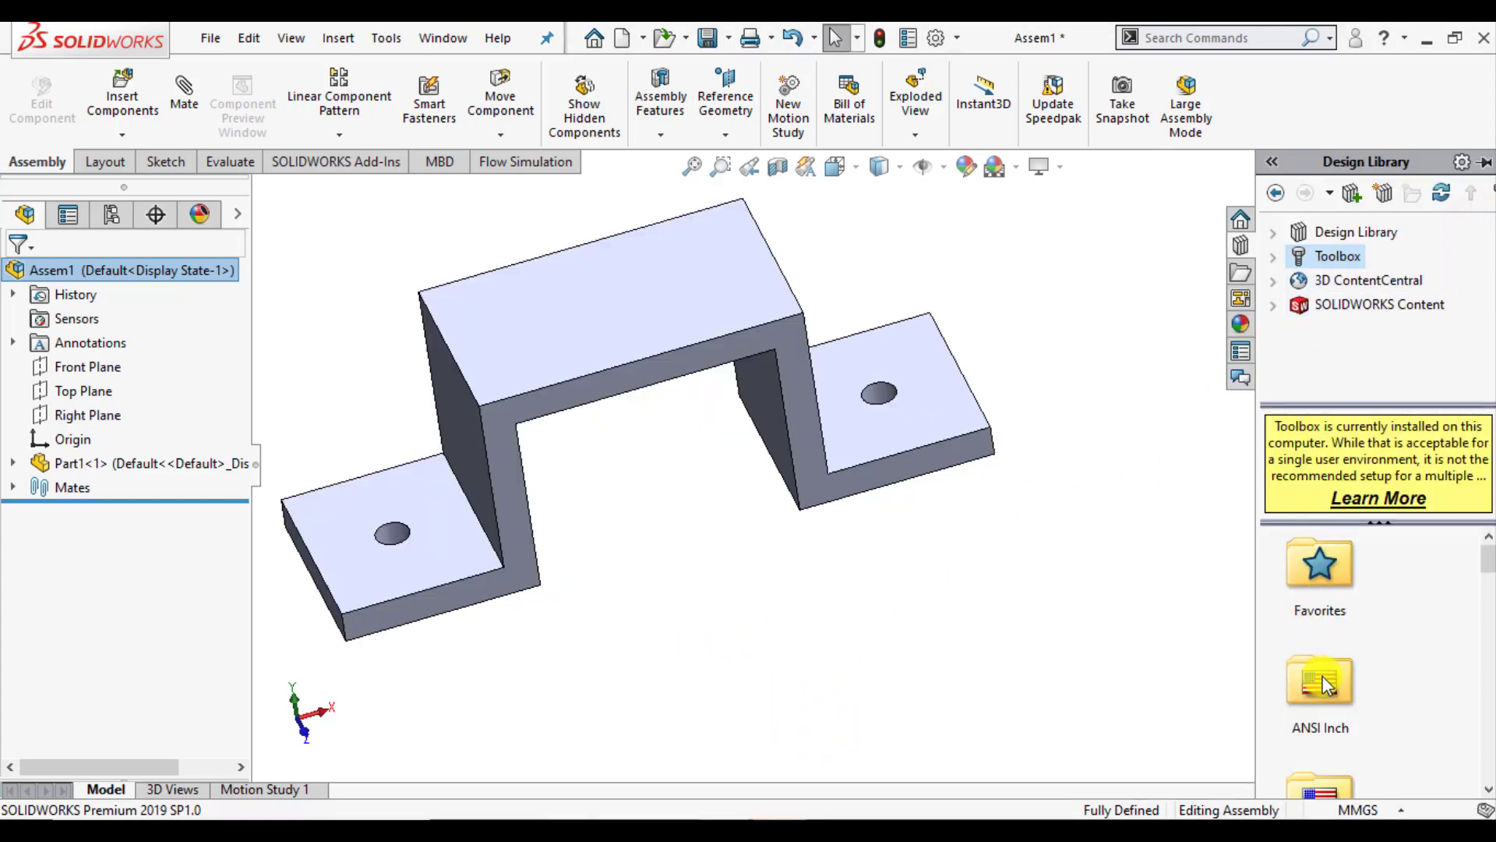
{"action": "scroll", "coordinate": [1465, 593], "scroll_direction": "down", "scroll_amount": 2}
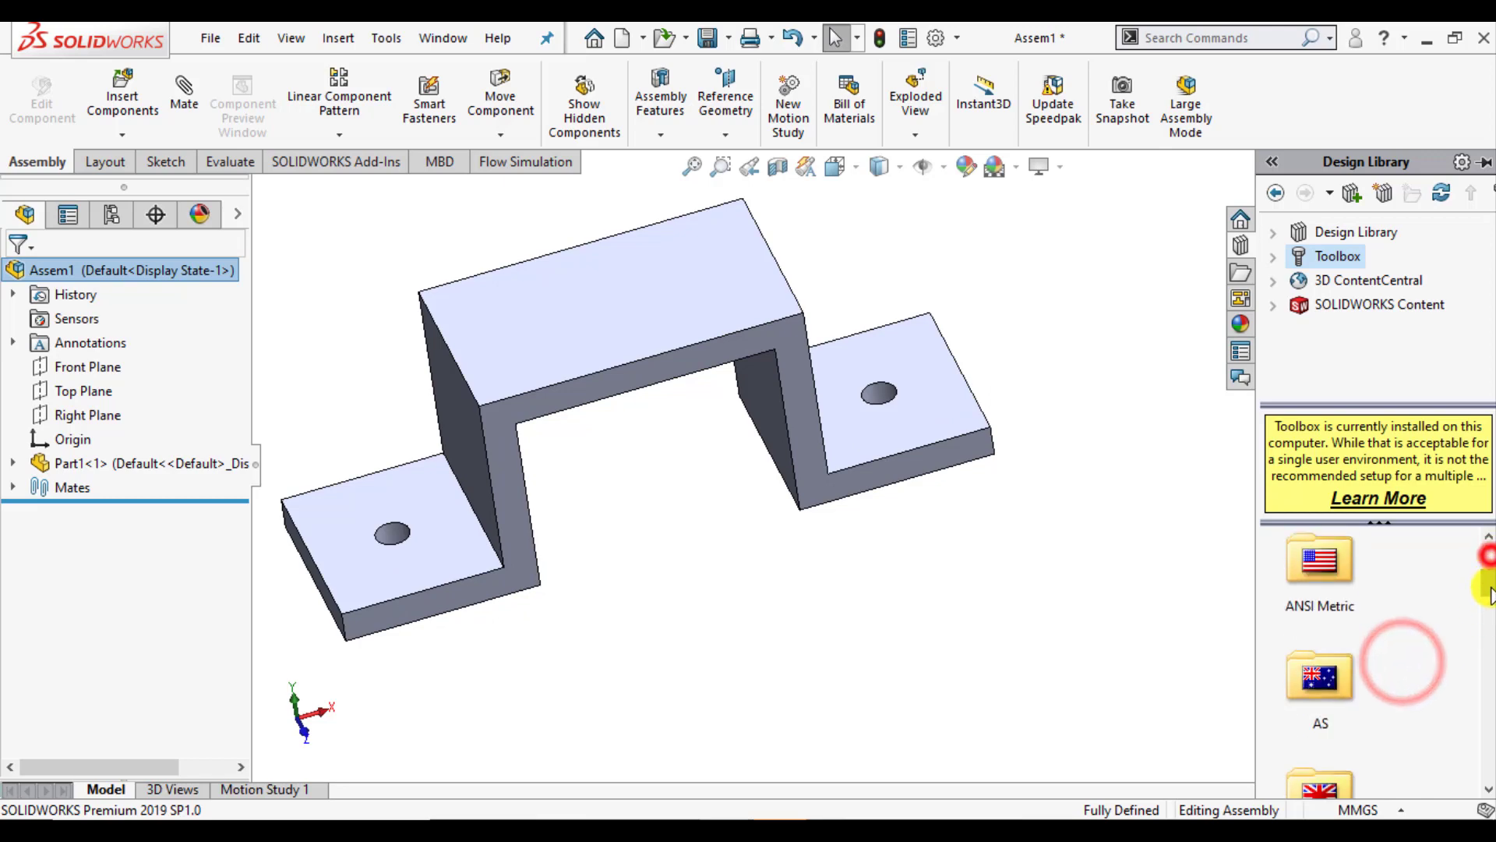
{"action": "scroll", "coordinate": [1442, 600], "scroll_direction": "down", "scroll_amount": 1}
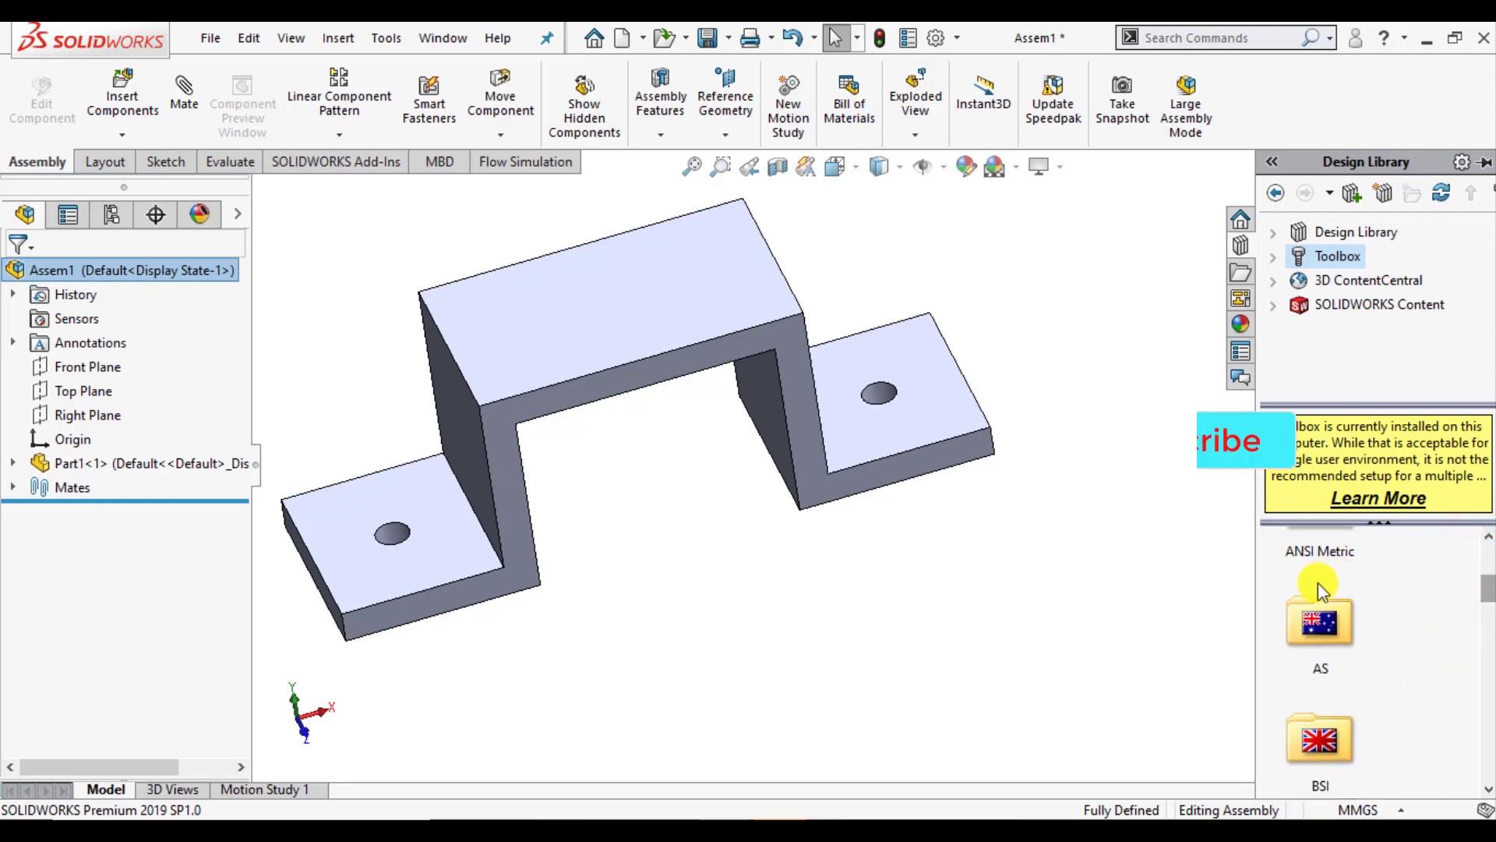
{"action": "double_click", "coordinate": [1317, 541]}
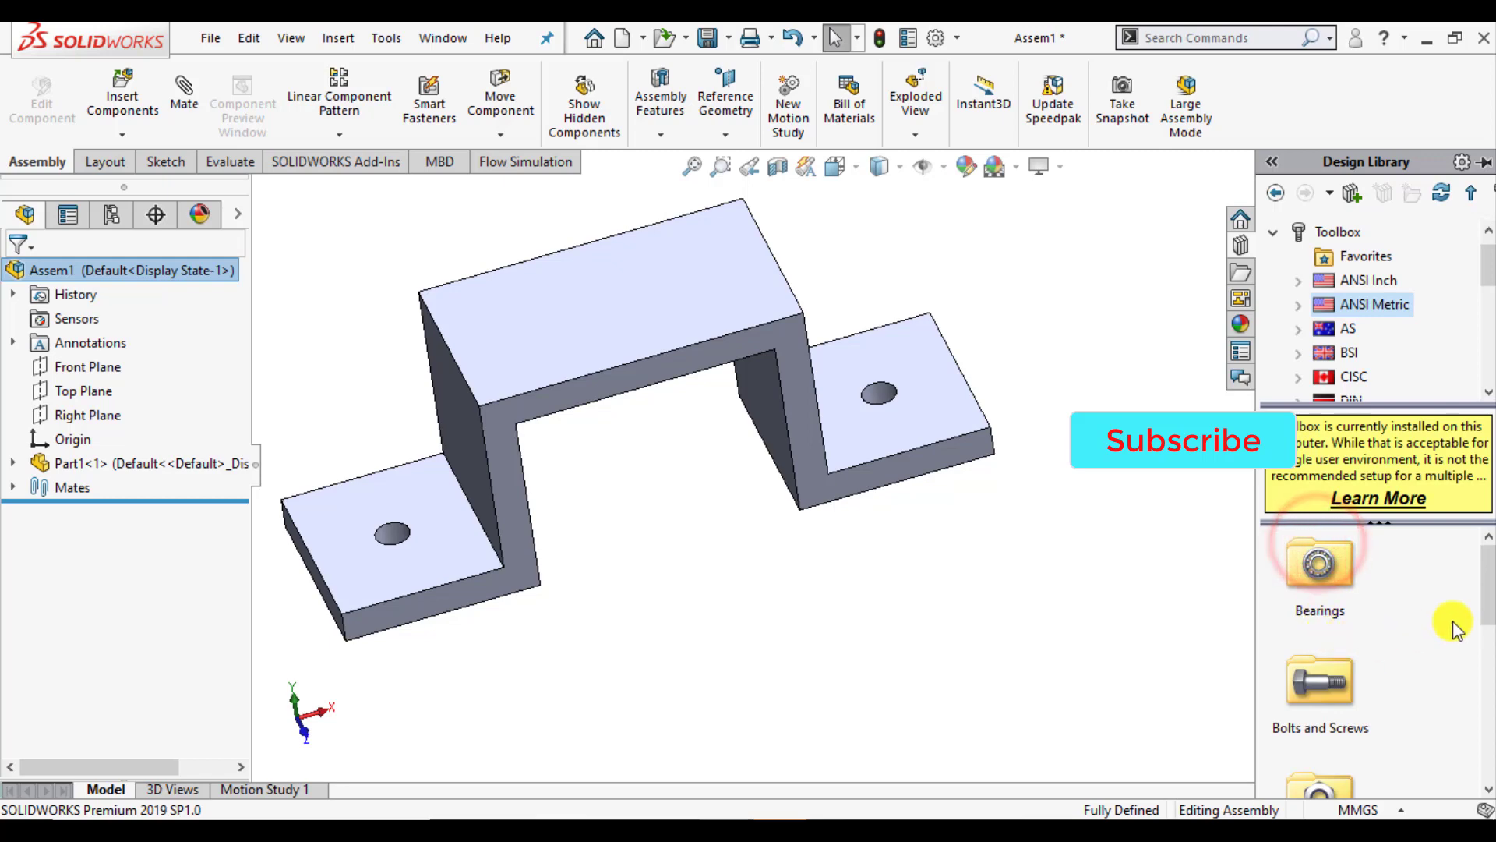
{"action": "left_click_drag", "start_coordinate": [1488, 597], "coordinate": [1488, 766]}
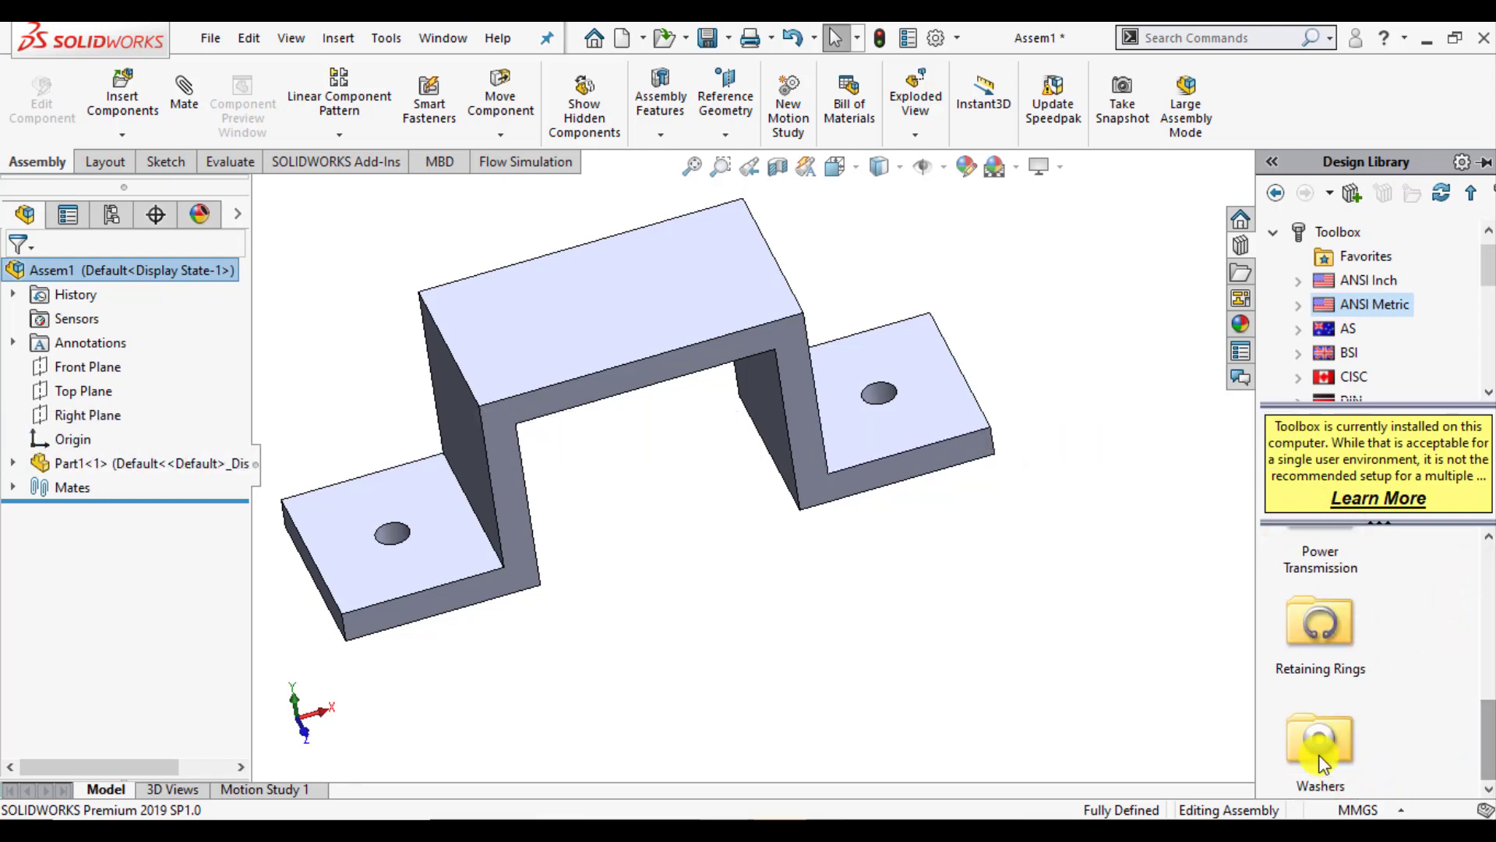
{"action": "double_click", "coordinate": [1320, 756]}
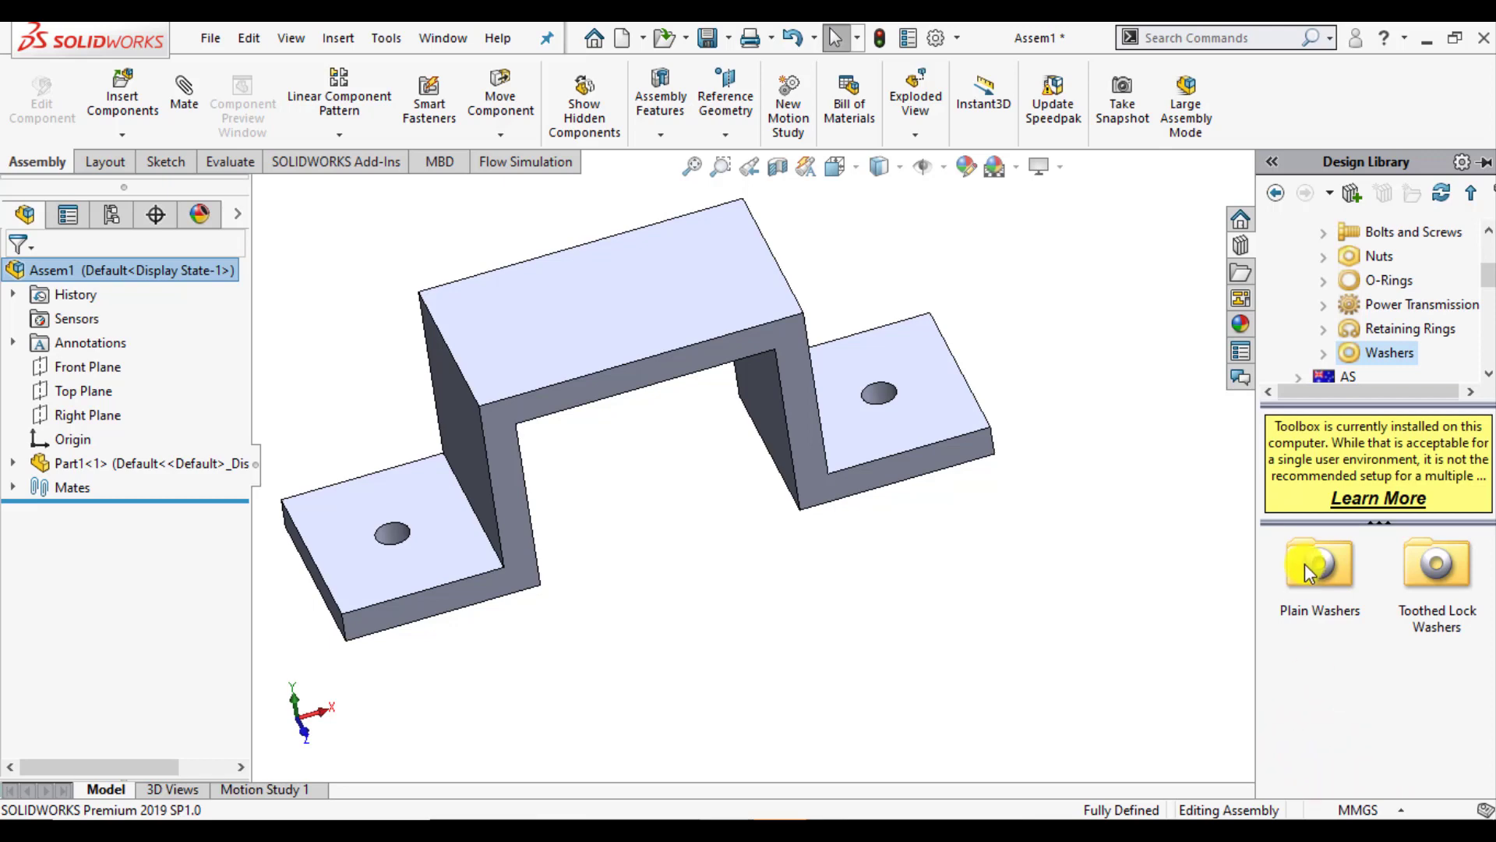
{"action": "double_click", "coordinate": [1308, 566]}
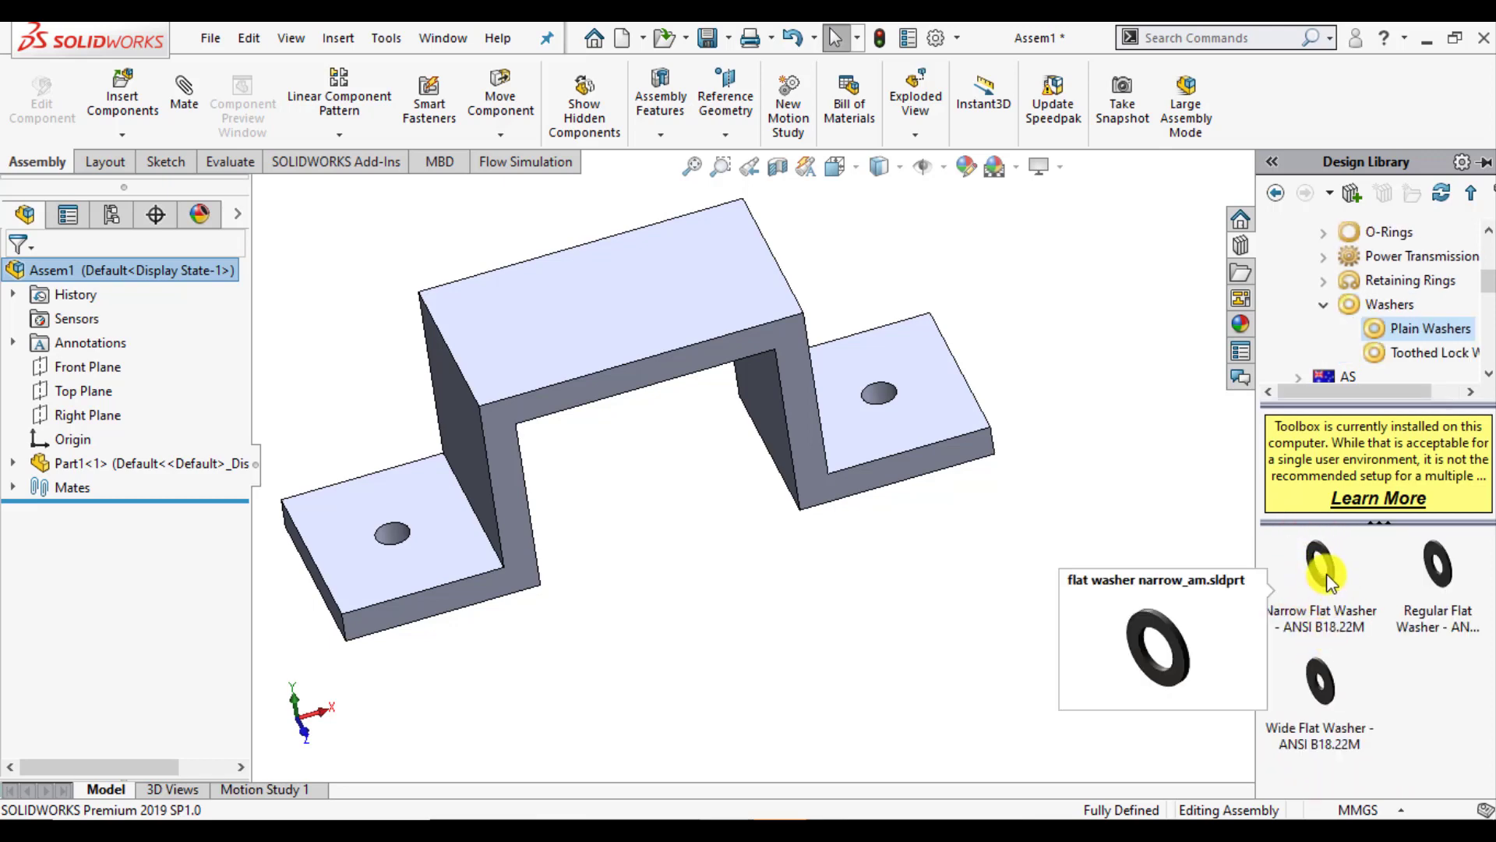
Step: Insert one Narrow Flat Washer configured to size M5 beside the bracket
{"action": "mouse_move", "coordinate": [1328, 581]}
{"action": "left_mouse_down"}
{"action": "mouse_move", "coordinate": [1046, 564]}
{"action": "mouse_move", "coordinate": [1135, 508]}
{"action": "left_mouse_up"}
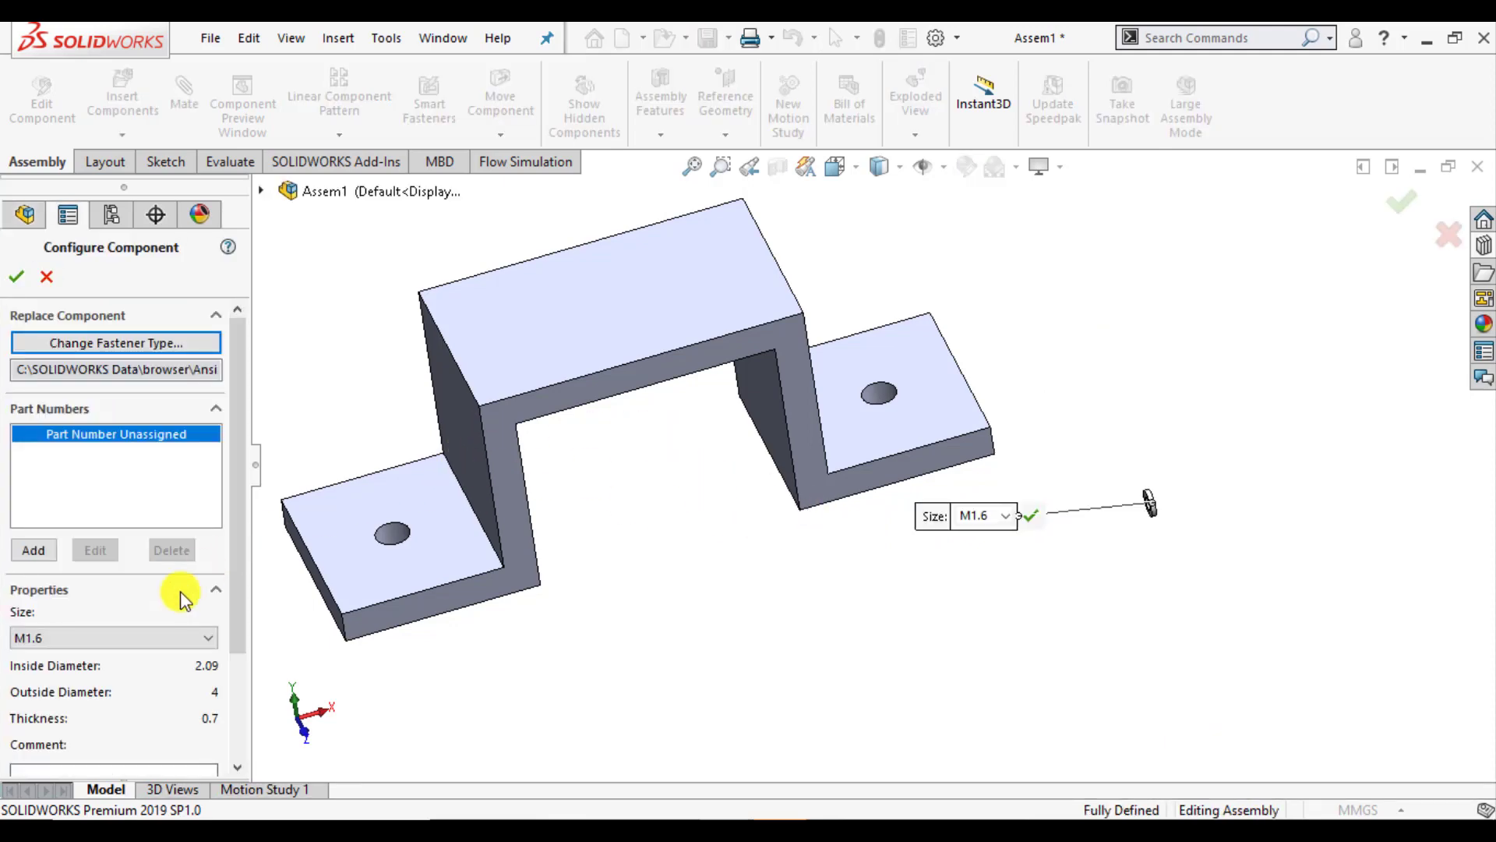
{"action": "left_click", "coordinate": [131, 633]}
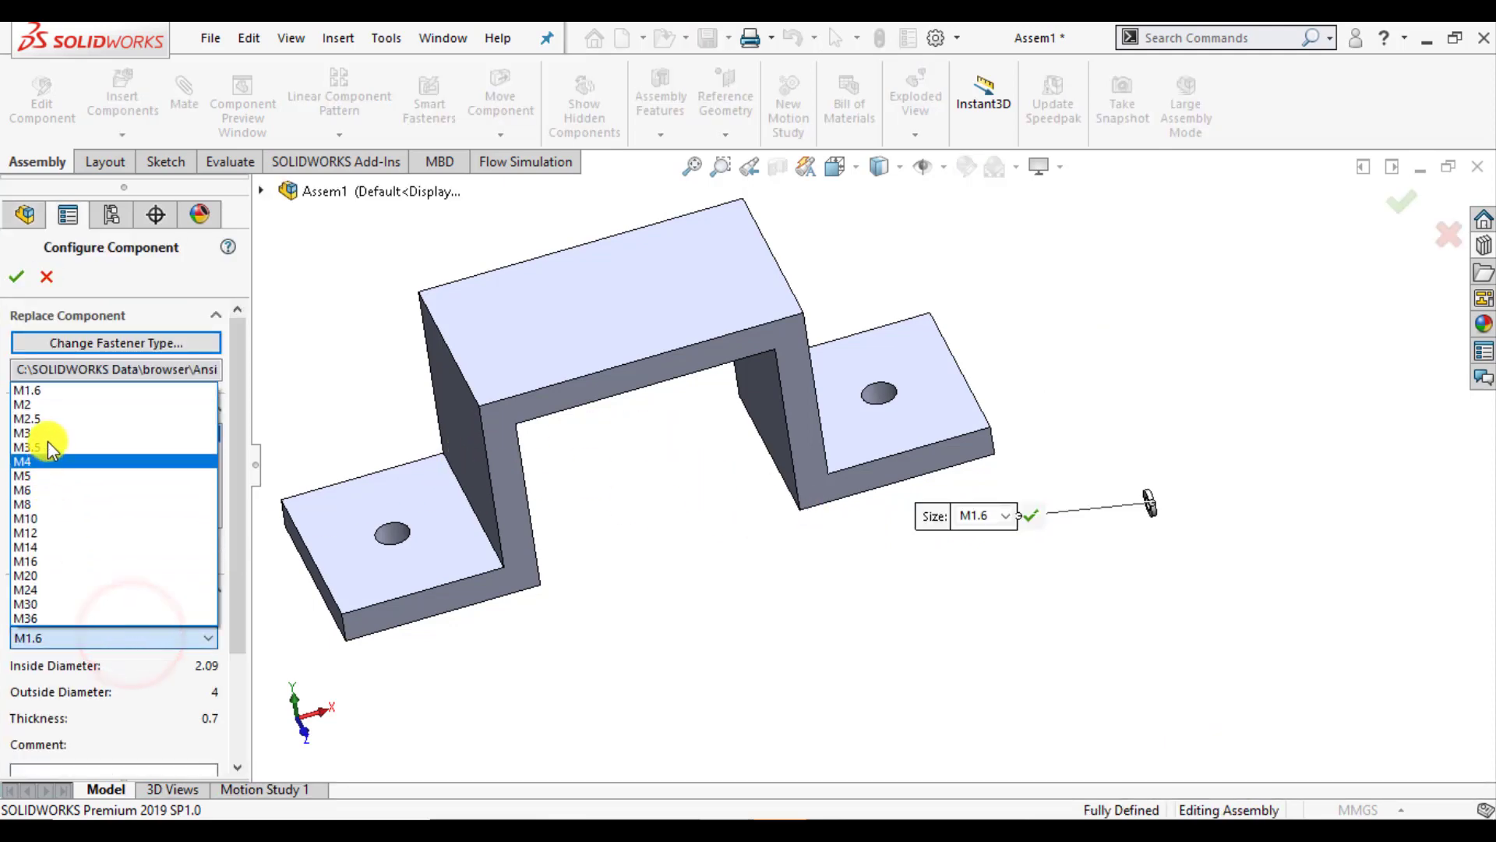
{"action": "left_click", "coordinate": [41, 474]}
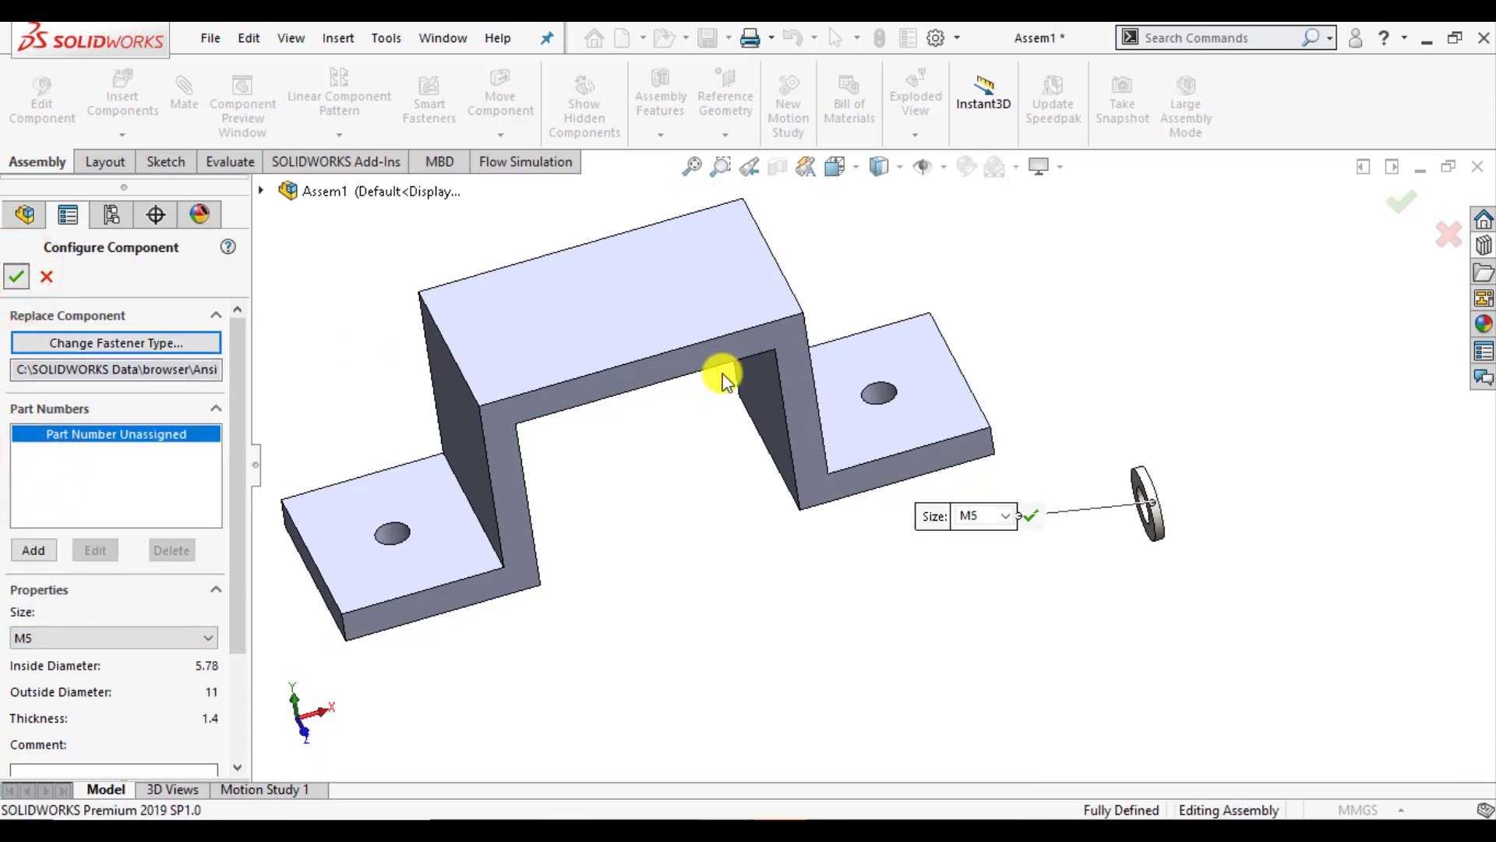
{"action": "right_click", "coordinate": [686, 483]}
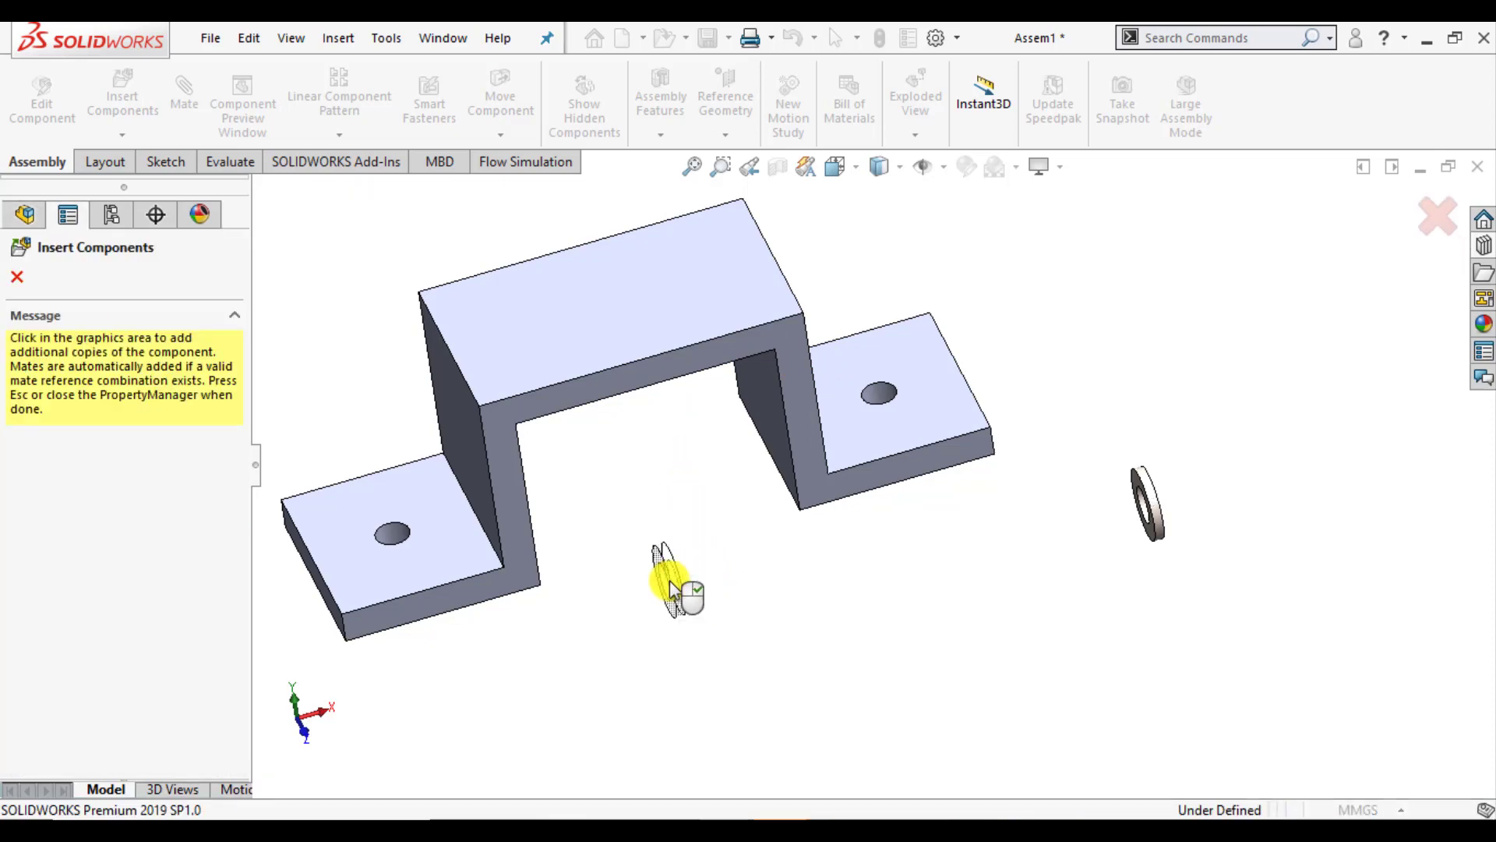
{"action": "left_click", "coordinate": [466, 501]}
{"action": "left_click", "coordinate": [18, 279]}
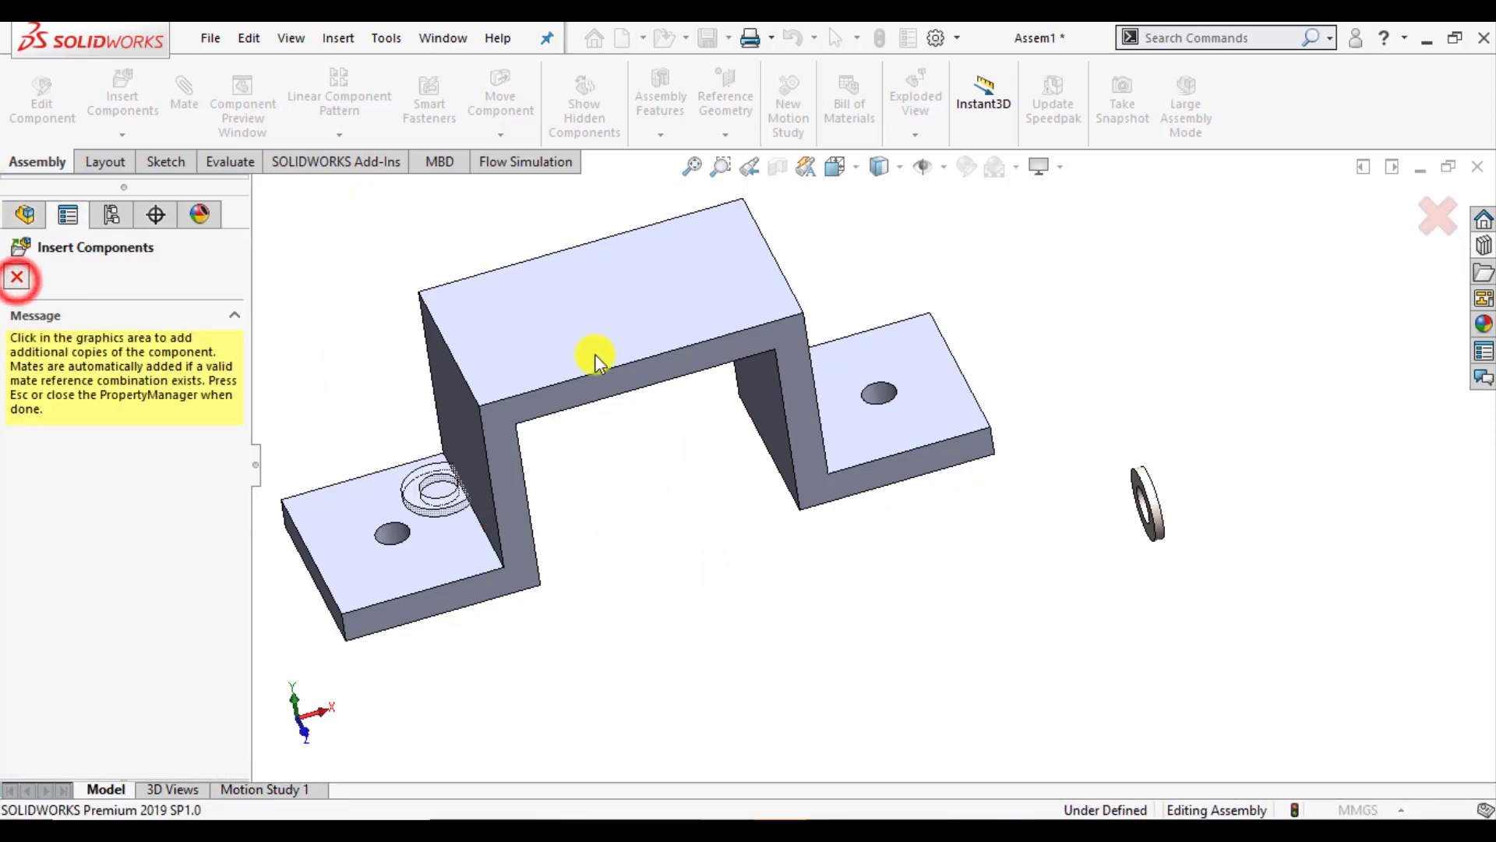
{"action": "scroll", "coordinate": [896, 460], "scroll_direction": "up", "scroll_amount": 2}
Step: Mate the washer bore concentric with the right flange hole
{"action": "scroll", "coordinate": [918, 449], "scroll_direction": "down", "scroll_amount": 3}
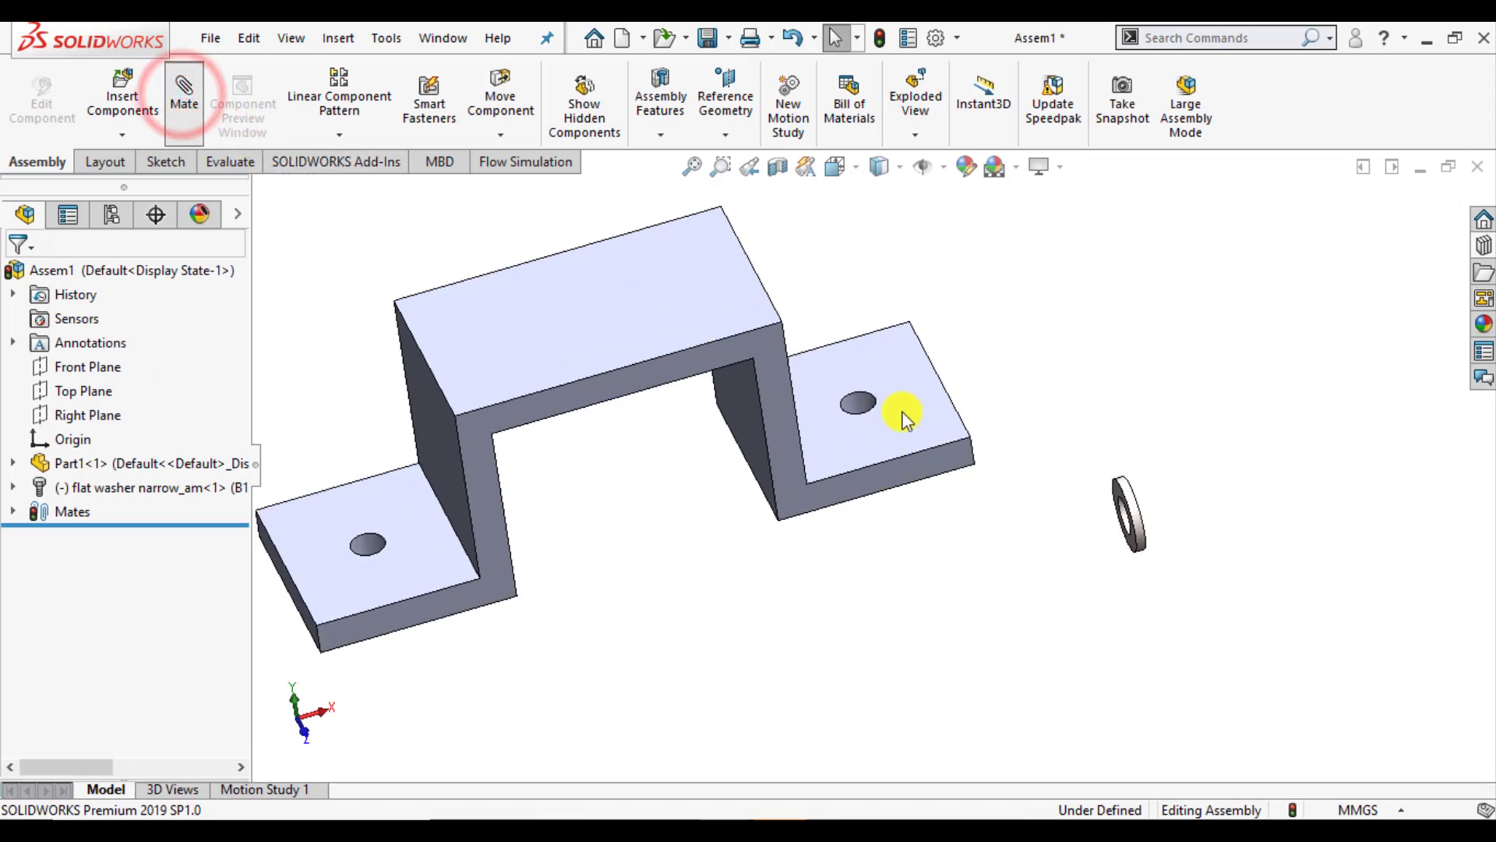
{"action": "scroll", "coordinate": [854, 409], "scroll_direction": "down", "scroll_amount": 2}
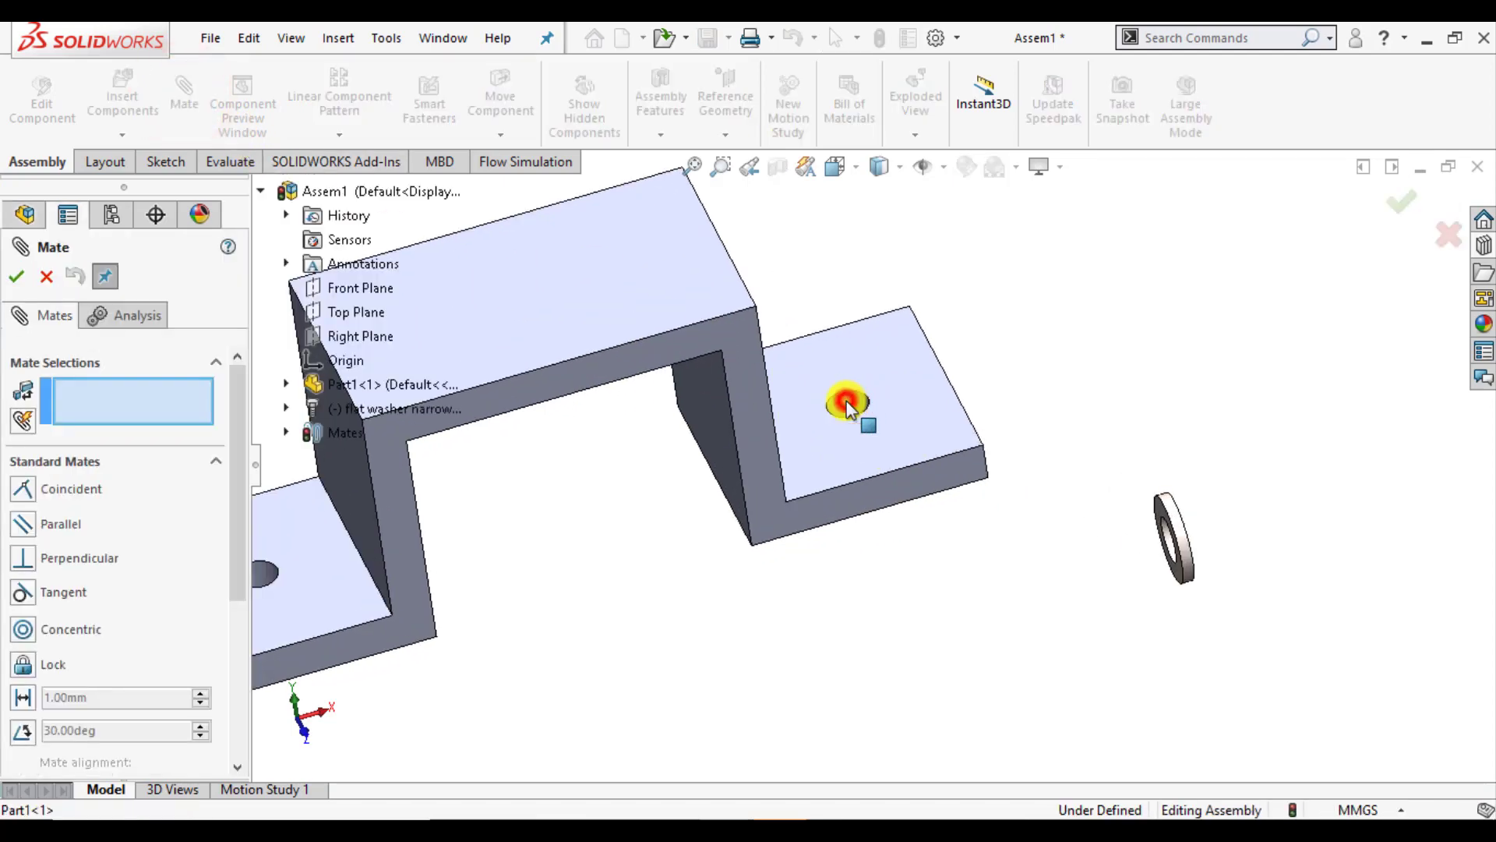
{"action": "left_click", "coordinate": [848, 405]}
{"action": "scroll", "coordinate": [1158, 553], "scroll_direction": "down", "scroll_amount": 3}
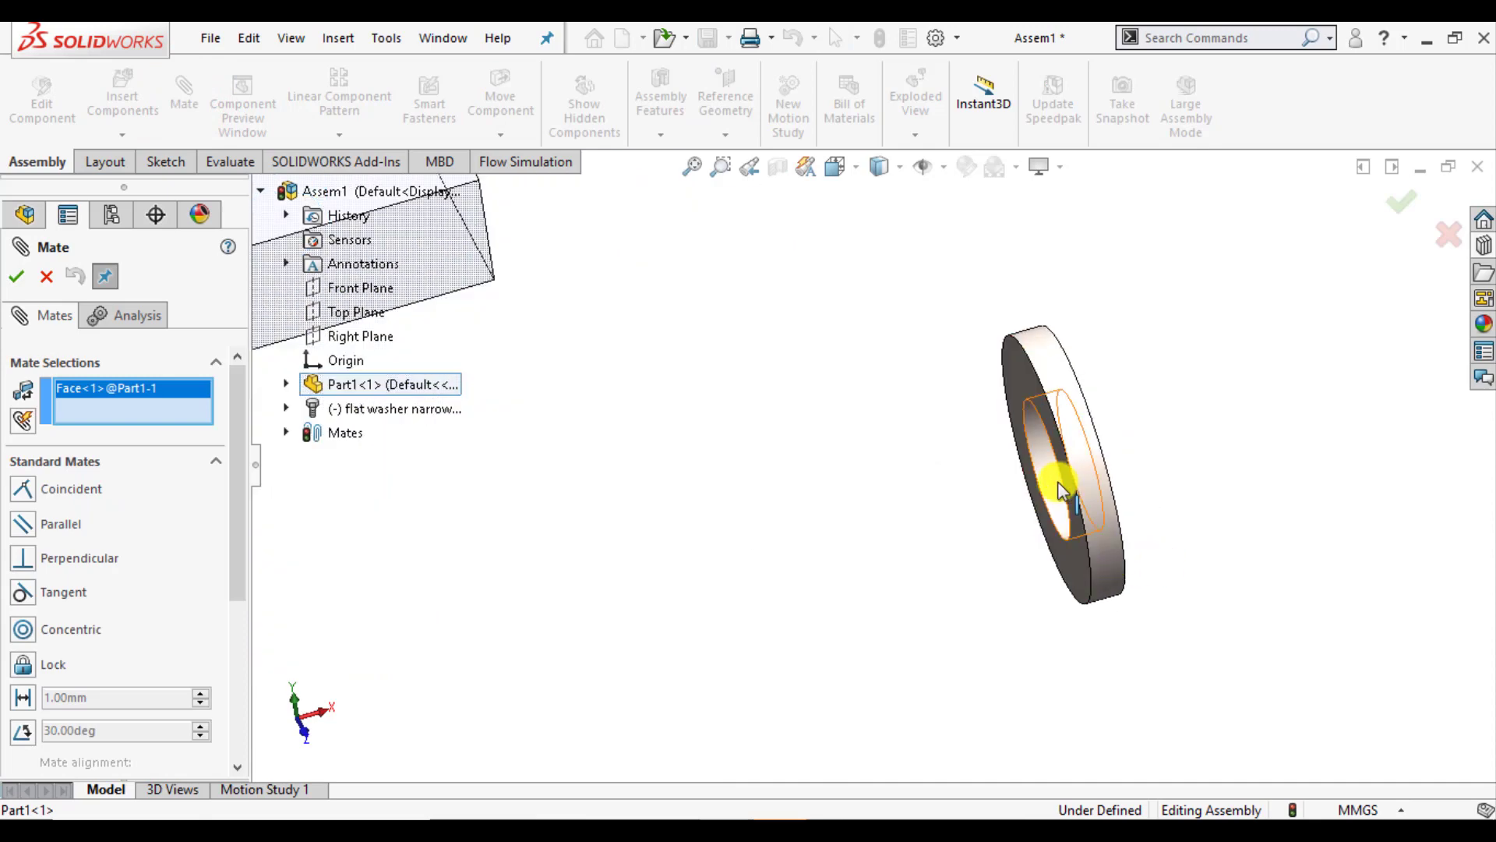
{"action": "left_click", "coordinate": [1058, 482]}
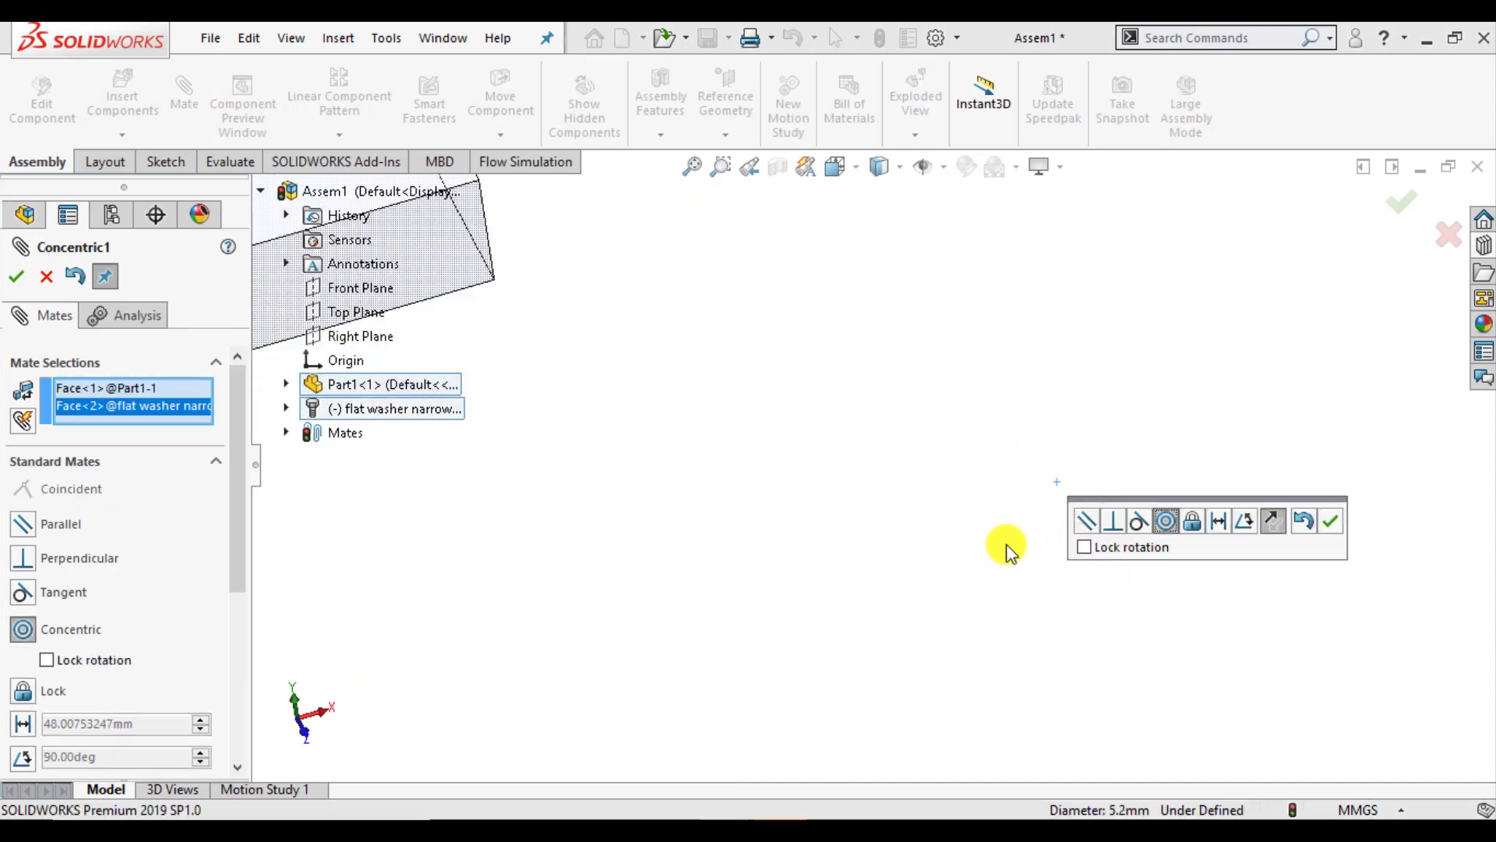
{"action": "left_click", "coordinate": [1330, 521]}
{"action": "scroll", "coordinate": [1193, 527], "scroll_direction": "up", "scroll_amount": 3}
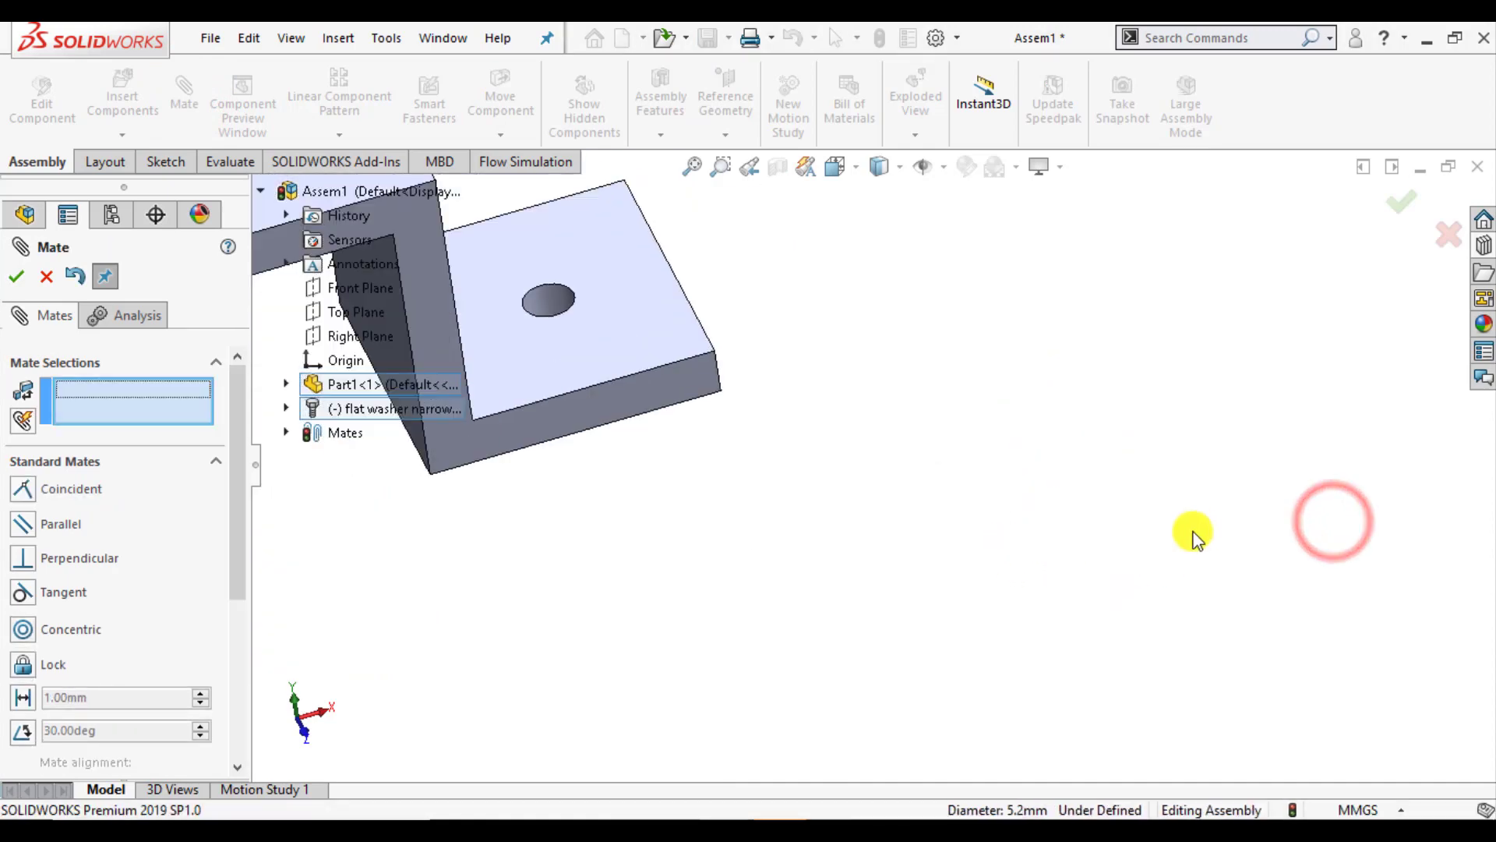
{"action": "scroll", "coordinate": [1197, 535], "scroll_direction": "up", "scroll_amount": 2}
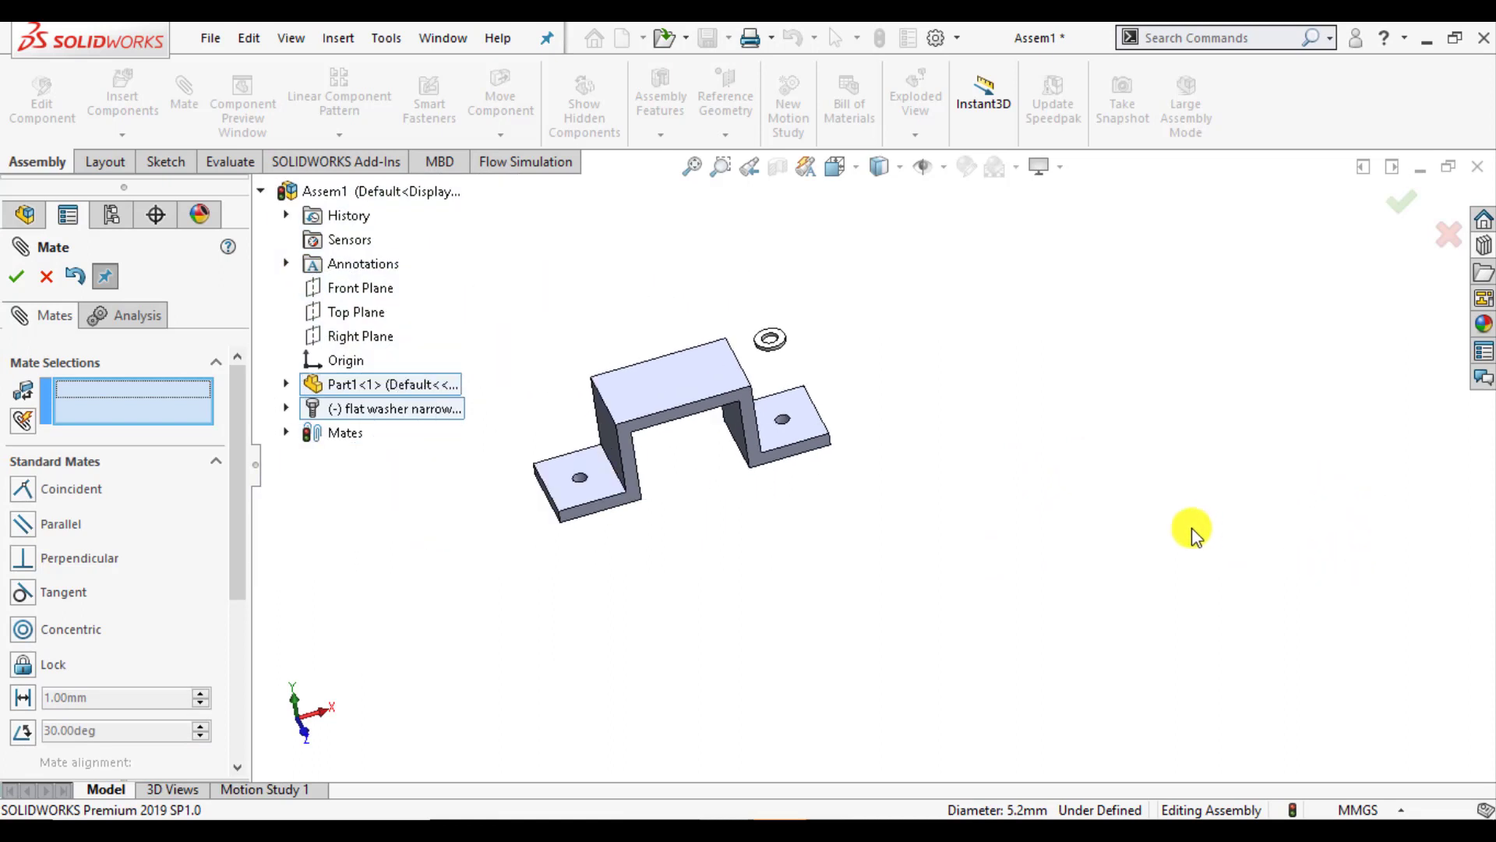
{"action": "left_click", "coordinate": [15, 283]}
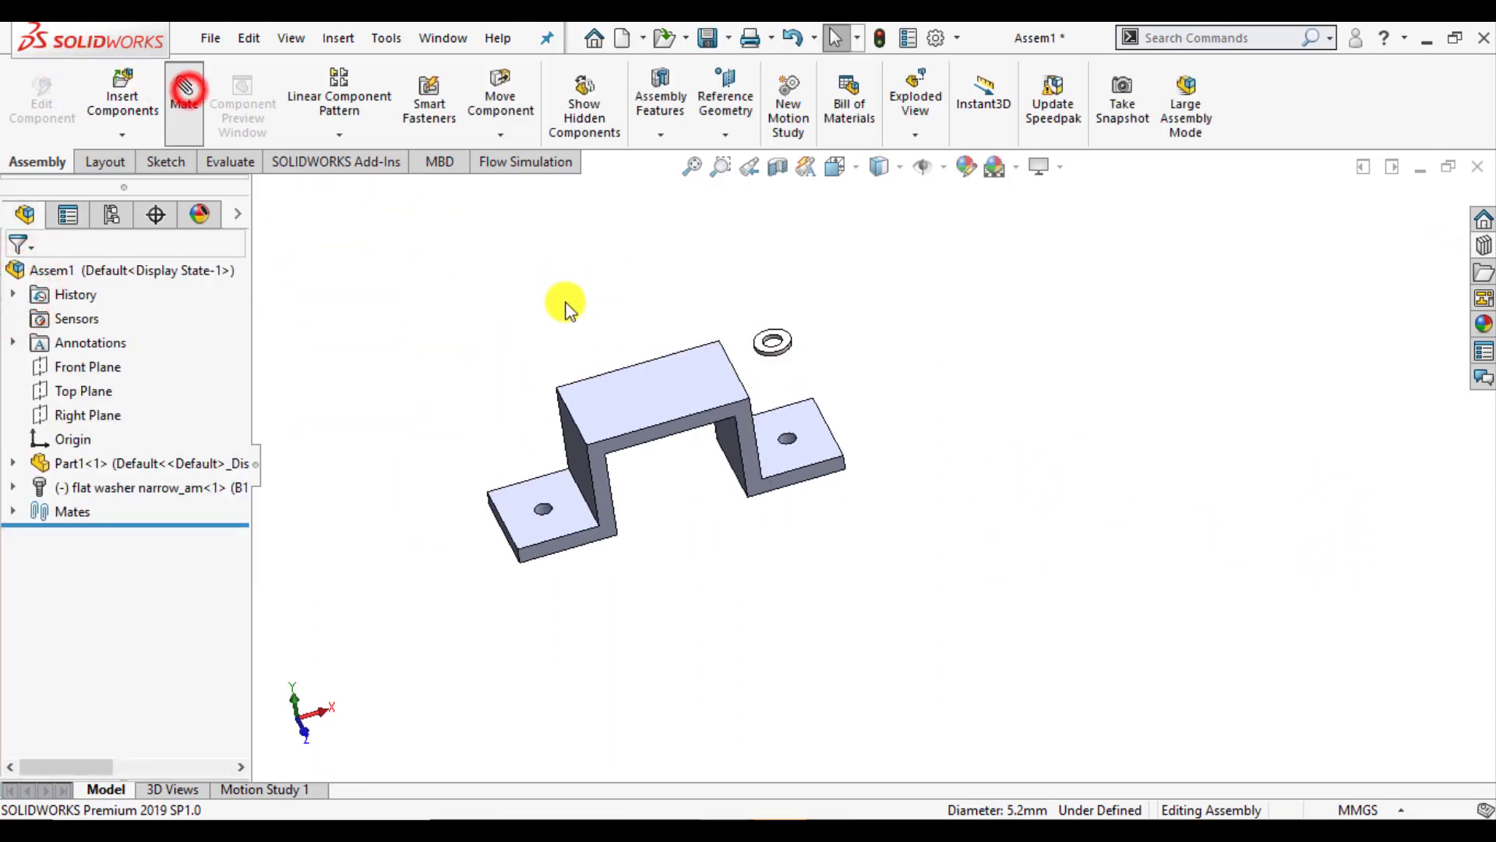
Step: Mate the washer face coincident with the right flange's top face and orbit to check it
{"action": "scroll", "coordinate": [816, 438], "scroll_direction": "down", "scroll_amount": 1}
{"action": "left_click", "coordinate": [826, 472]}
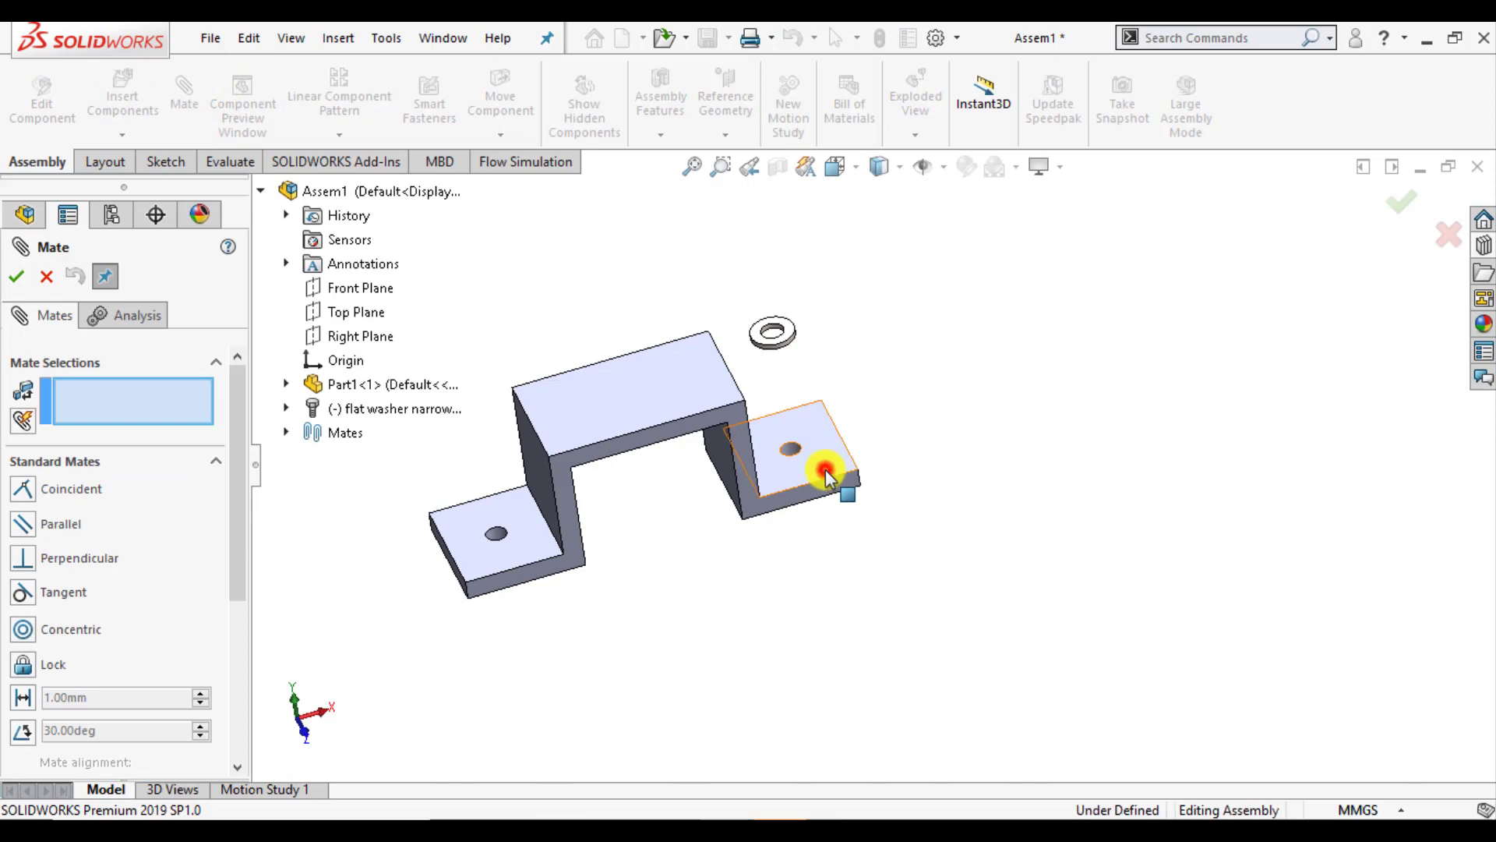
{"action": "mouse_move", "coordinate": [835, 601]}
{"action": "middle_mouse_down"}
{"action": "mouse_move", "coordinate": [827, 467]}
{"action": "mouse_move", "coordinate": [788, 301]}
{"action": "middle_mouse_up"}
{"action": "scroll", "coordinate": [806, 429], "scroll_direction": "down", "scroll_amount": 3}
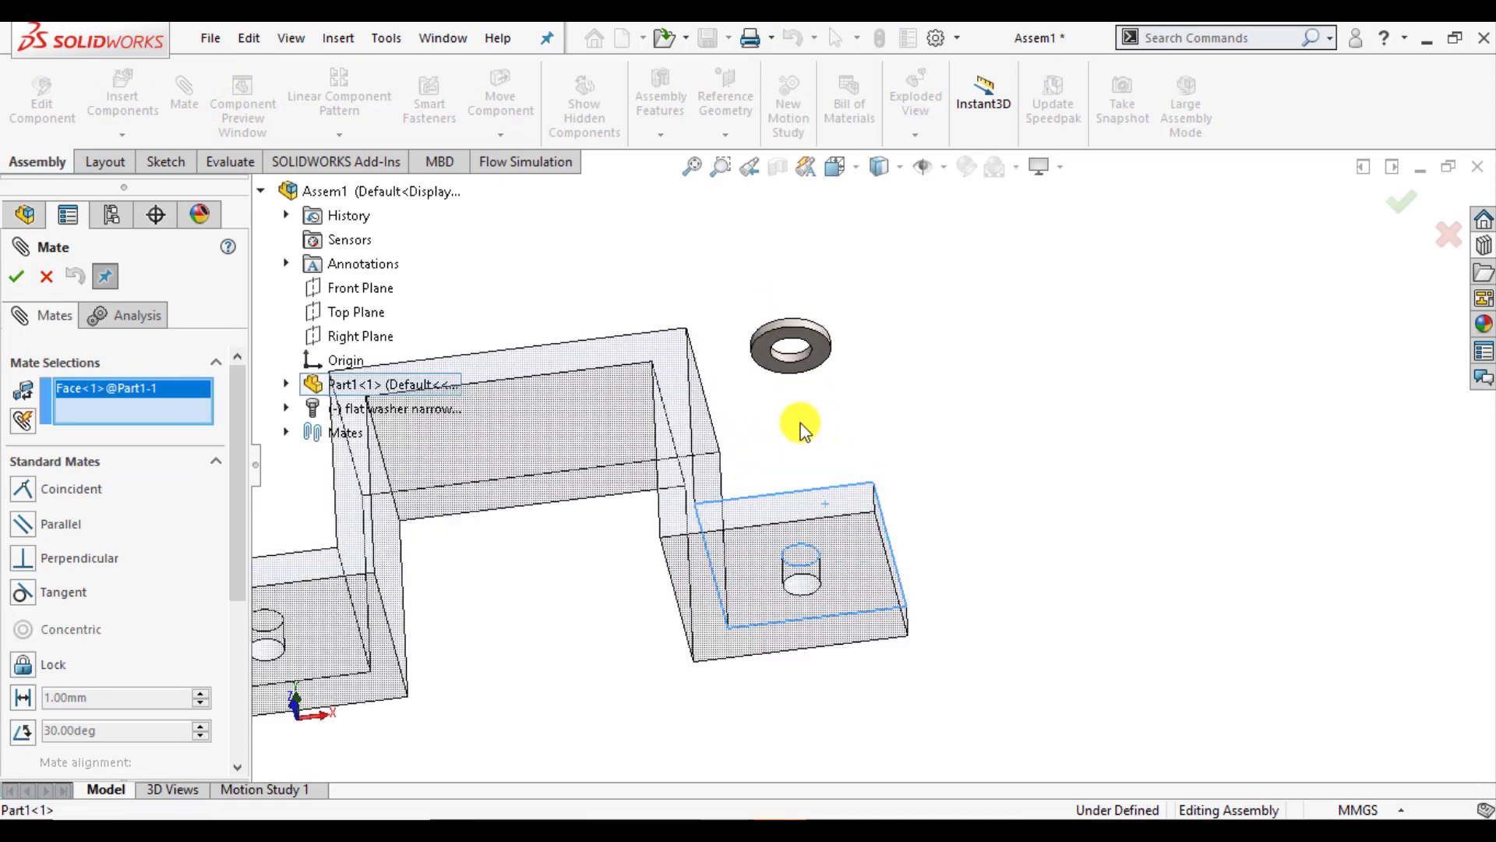
{"action": "scroll", "coordinate": [781, 379], "scroll_direction": "down", "scroll_amount": 1}
{"action": "left_click", "coordinate": [768, 363]}
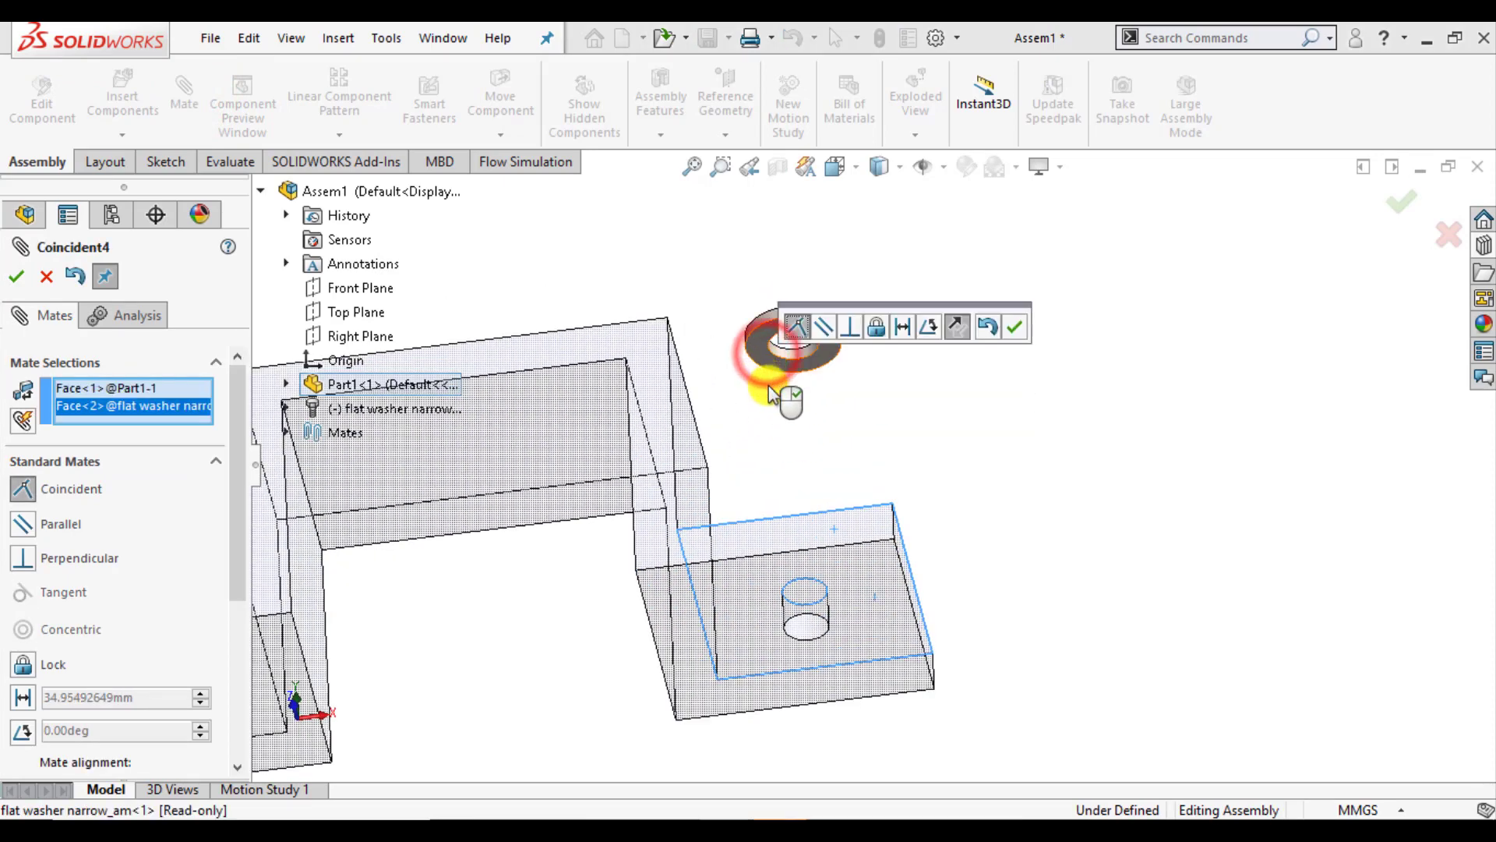
{"action": "left_click", "coordinate": [1017, 328]}
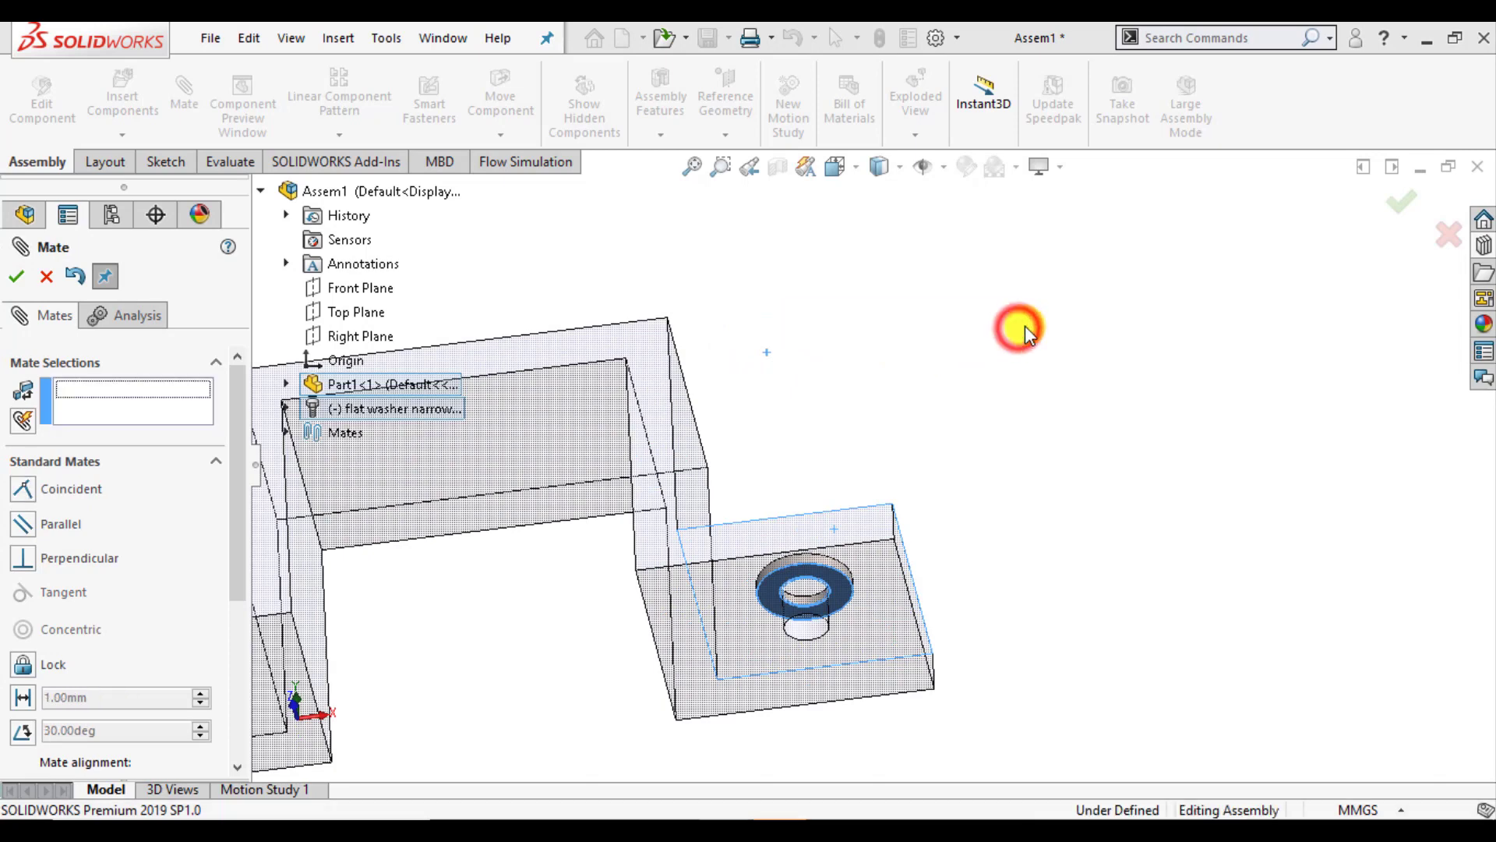
{"action": "scroll", "coordinate": [1078, 344], "scroll_direction": "up", "scroll_amount": 5}
{"action": "scroll", "coordinate": [959, 351], "scroll_direction": "up", "scroll_amount": 5}
{"action": "scroll", "coordinate": [869, 595], "scroll_direction": "down", "scroll_amount": 1}
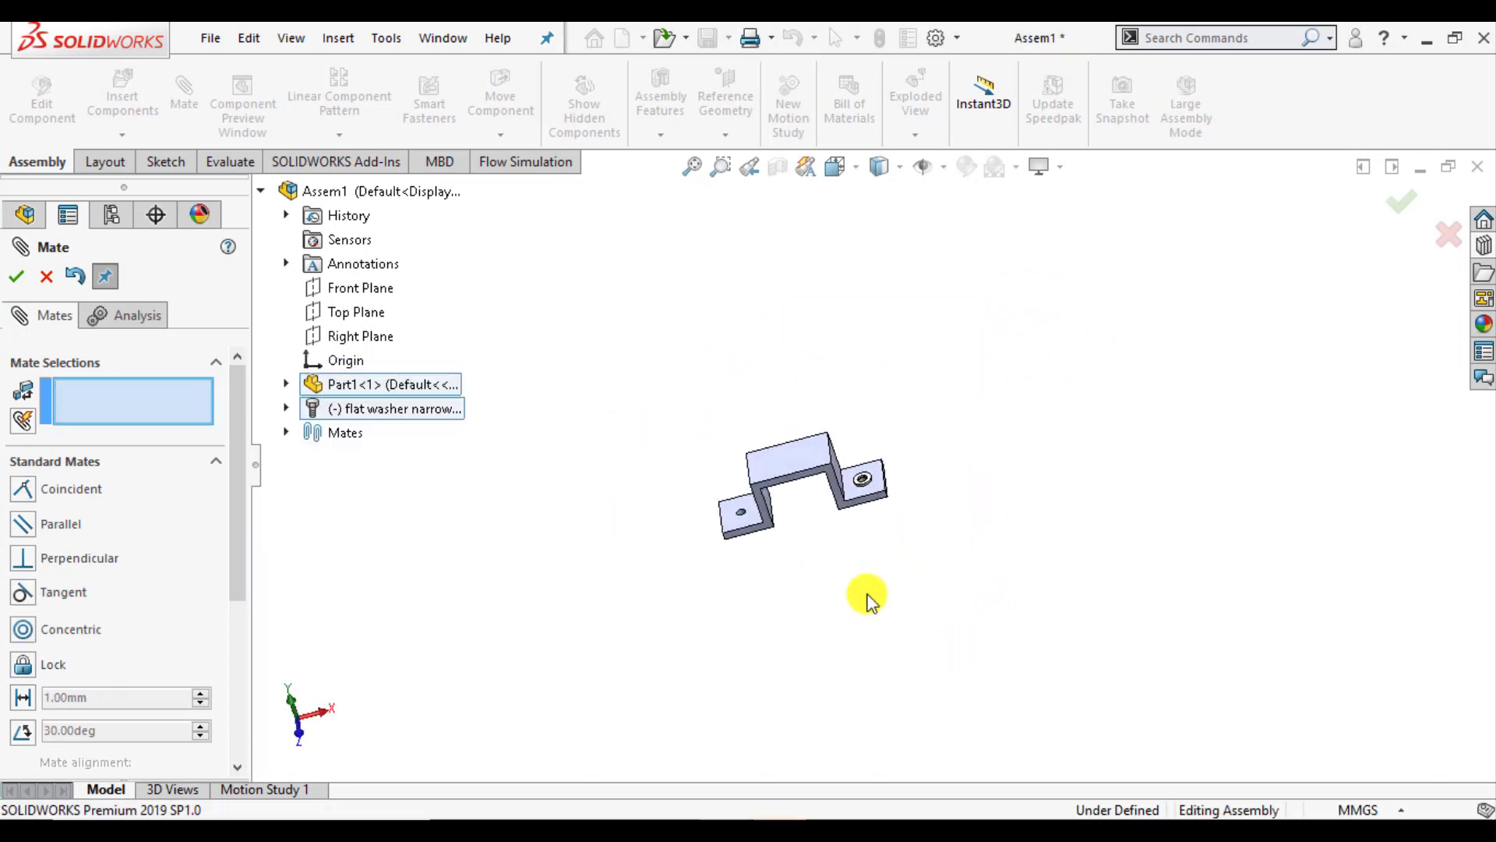
{"action": "scroll", "coordinate": [828, 491], "scroll_direction": "down", "scroll_amount": 3}
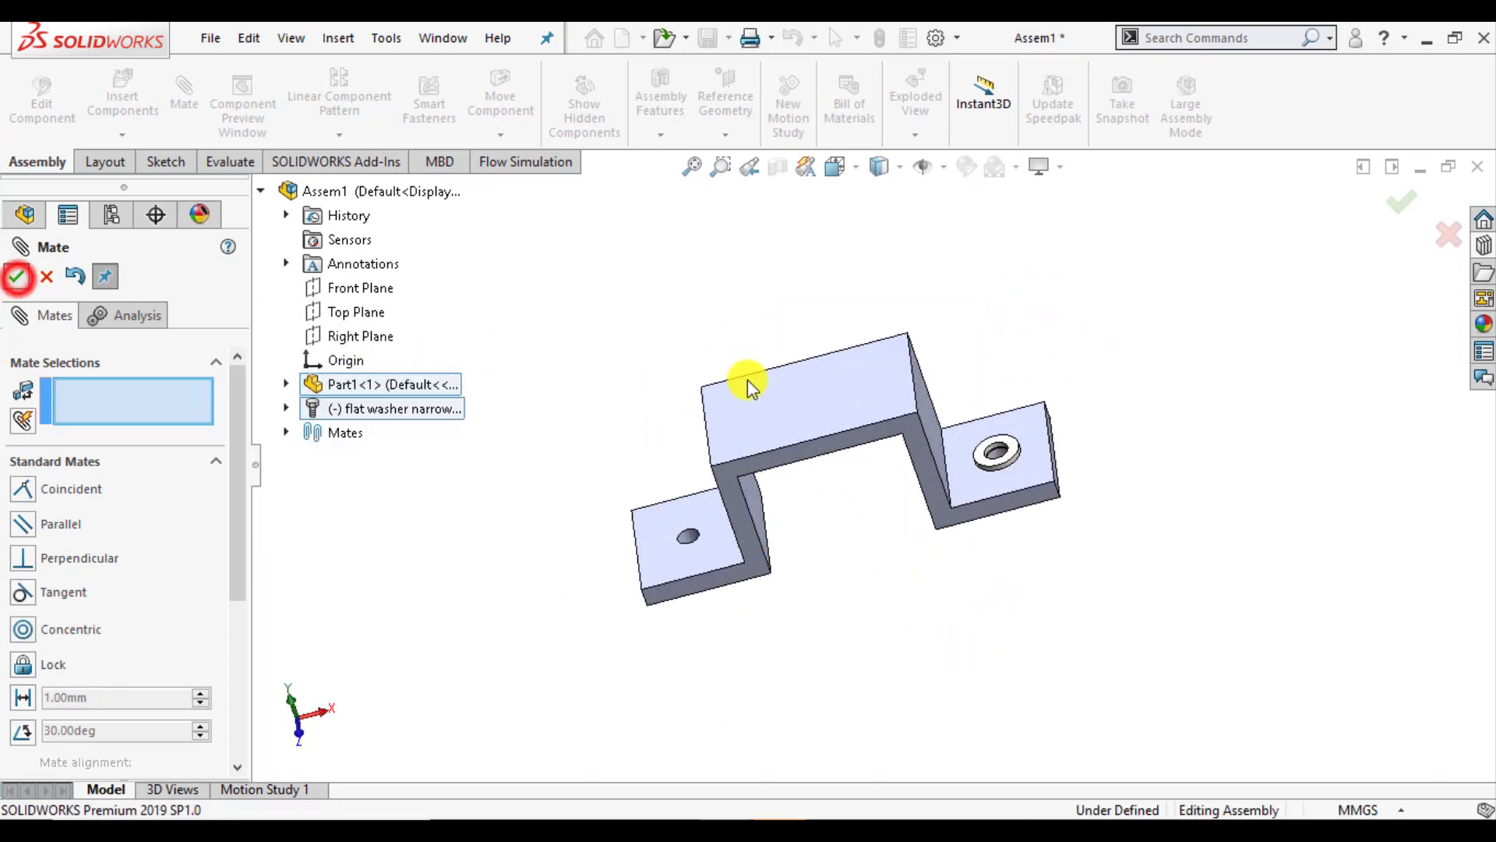
{"action": "scroll", "coordinate": [1014, 326], "scroll_direction": "down", "scroll_amount": 2}
{"action": "mouse_move", "coordinate": [1013, 325]}
{"action": "middle_mouse_down"}
{"action": "mouse_move", "coordinate": [1035, 367]}
{"action": "mouse_move", "coordinate": [945, 652]}
{"action": "middle_mouse_up"}
{"action": "scroll", "coordinate": [945, 652], "scroll_direction": "down", "scroll_amount": 2}
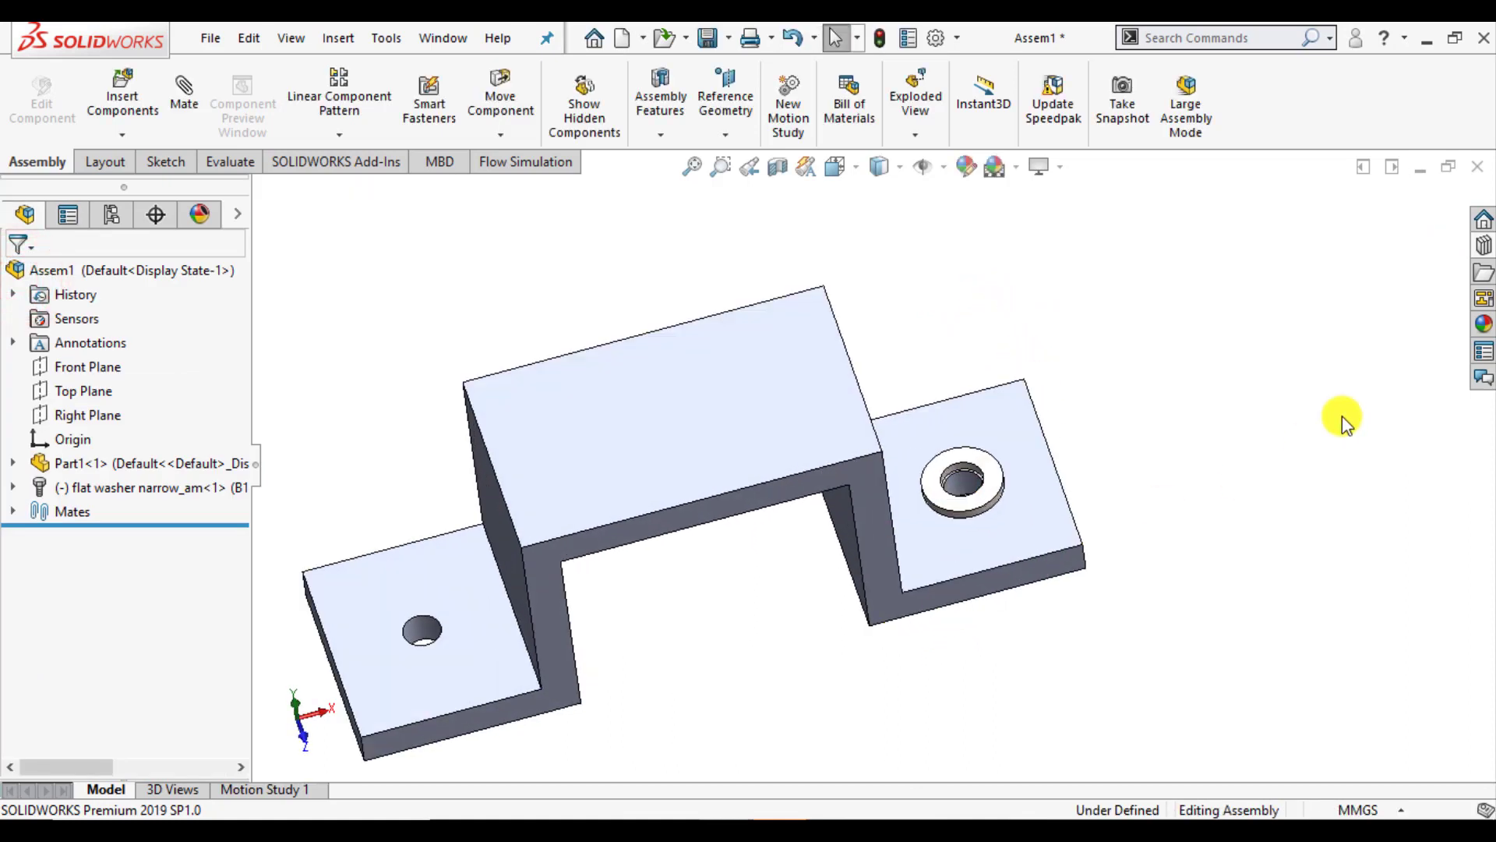
Step: Drag a Pan Cross Head screw from Bolts and Screws > Machine Screws into the assembly
{"action": "left_click", "coordinate": [1484, 245]}
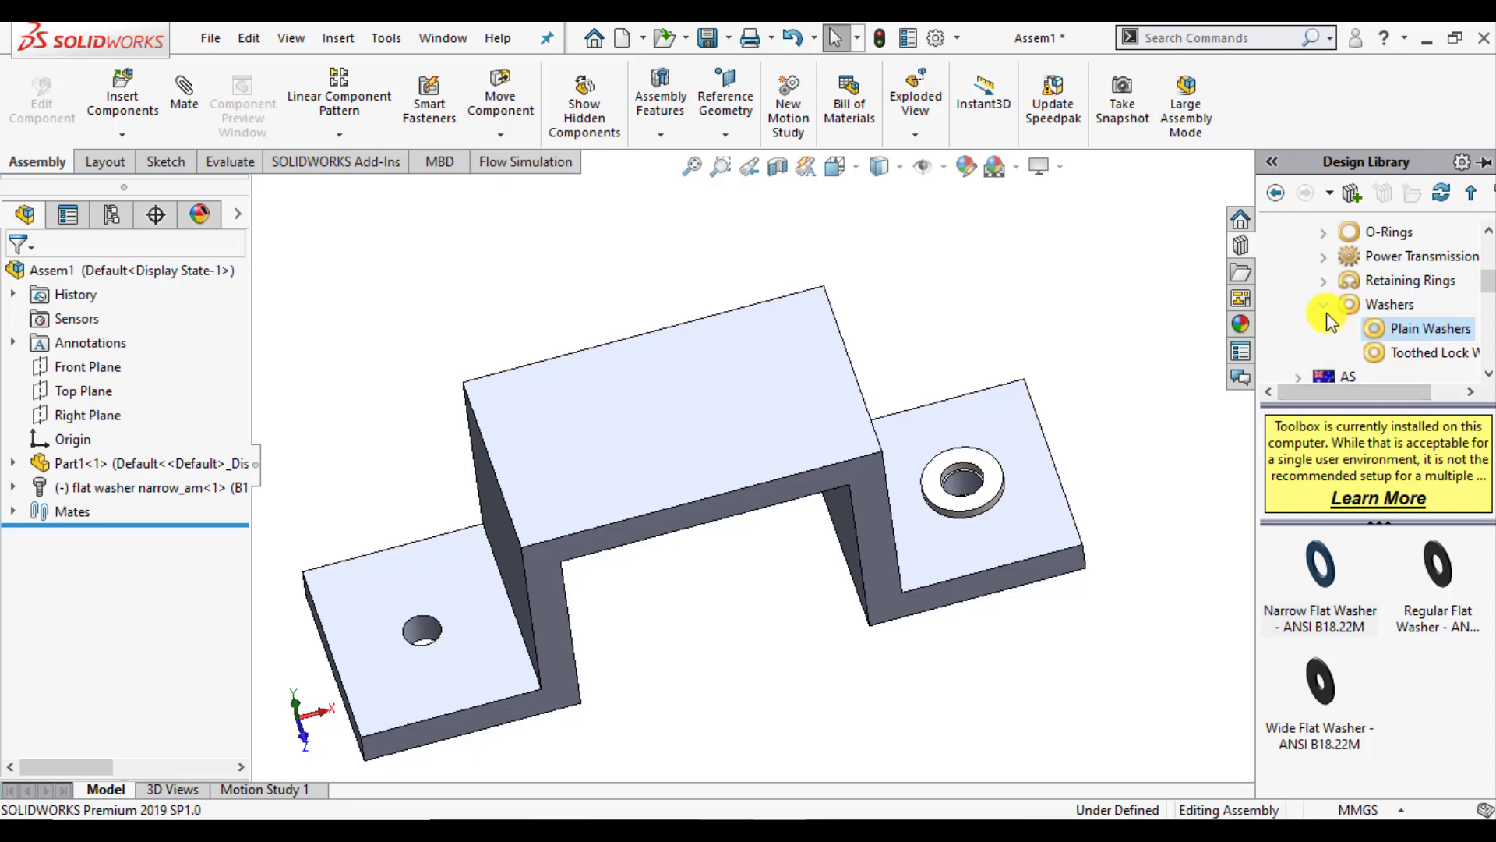
{"action": "left_click", "coordinate": [1322, 309]}
{"action": "scroll", "coordinate": [1325, 297], "scroll_direction": "up", "scroll_amount": 2}
{"action": "scroll", "coordinate": [1341, 292], "scroll_direction": "down", "scroll_amount": 2}
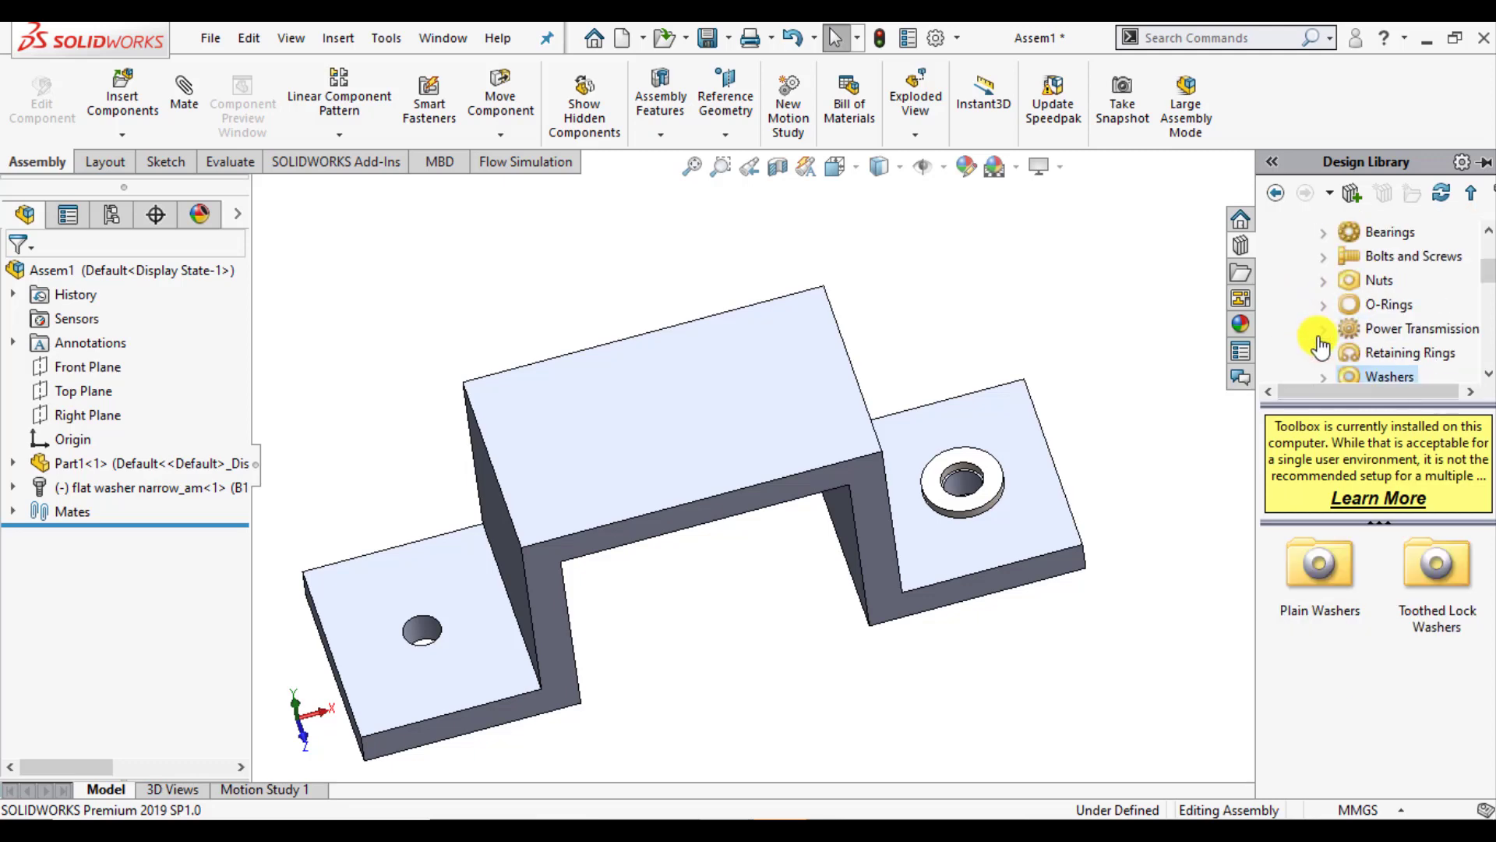
{"action": "left_click", "coordinate": [1322, 256]}
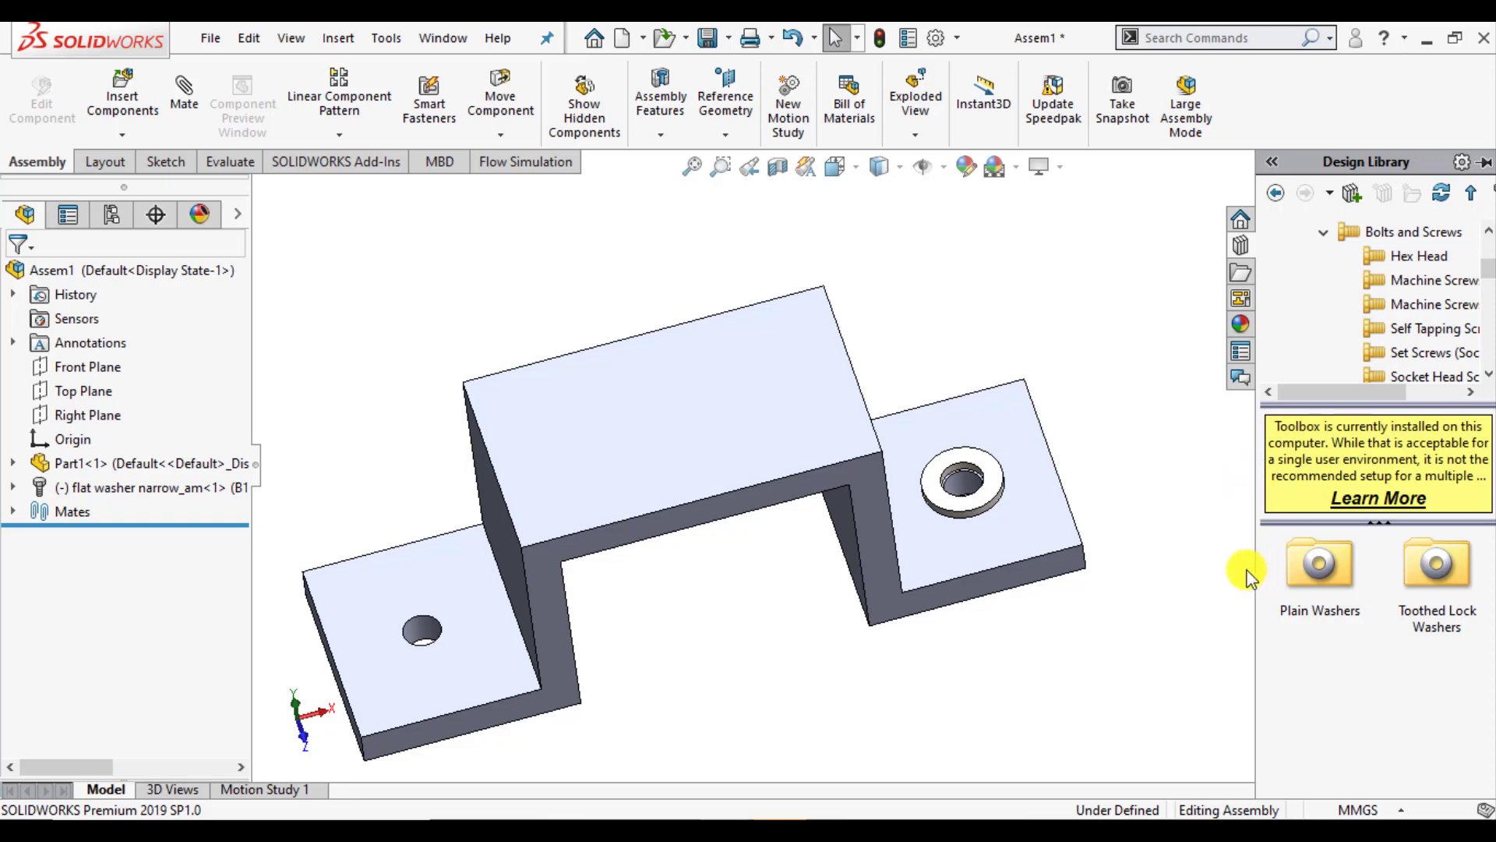
{"action": "left_click_drag", "start_coordinate": [1256, 581], "coordinate": [1181, 577]}
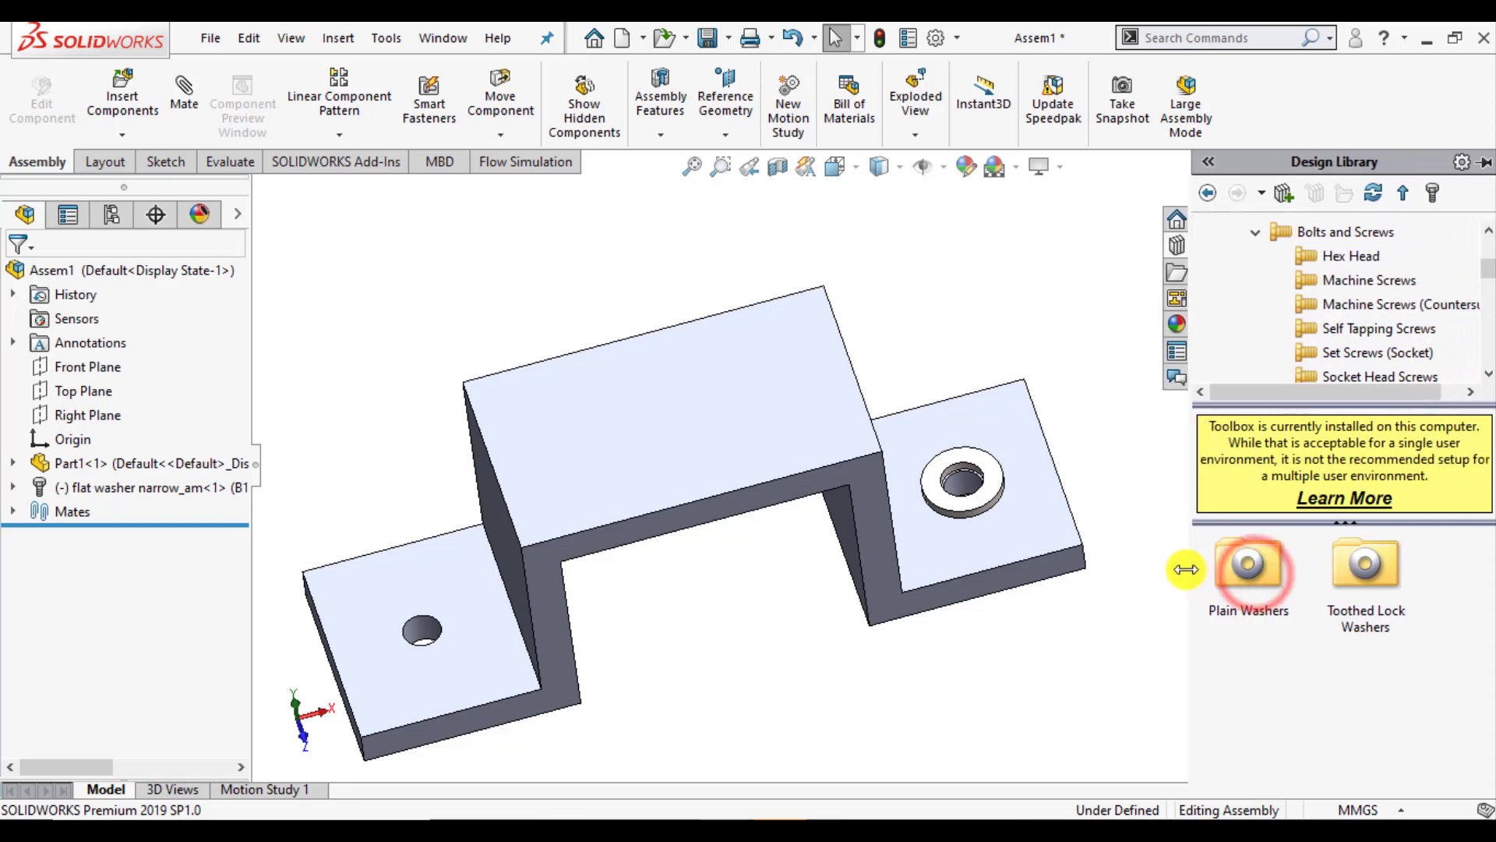
{"action": "left_click", "coordinate": [1310, 284]}
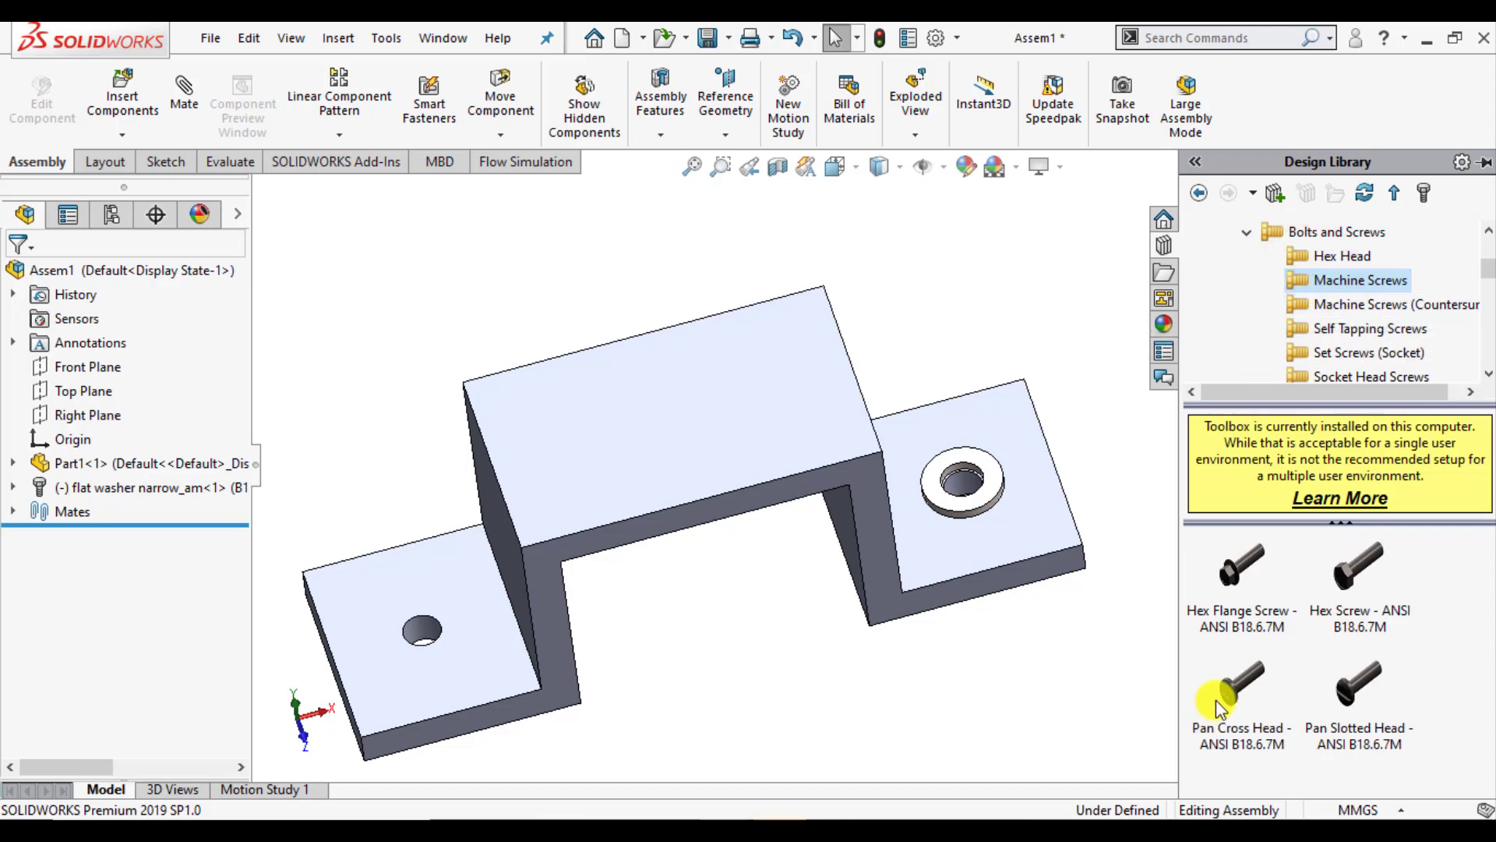
{"action": "left_click_drag", "start_coordinate": [1226, 705], "coordinate": [1099, 649]}
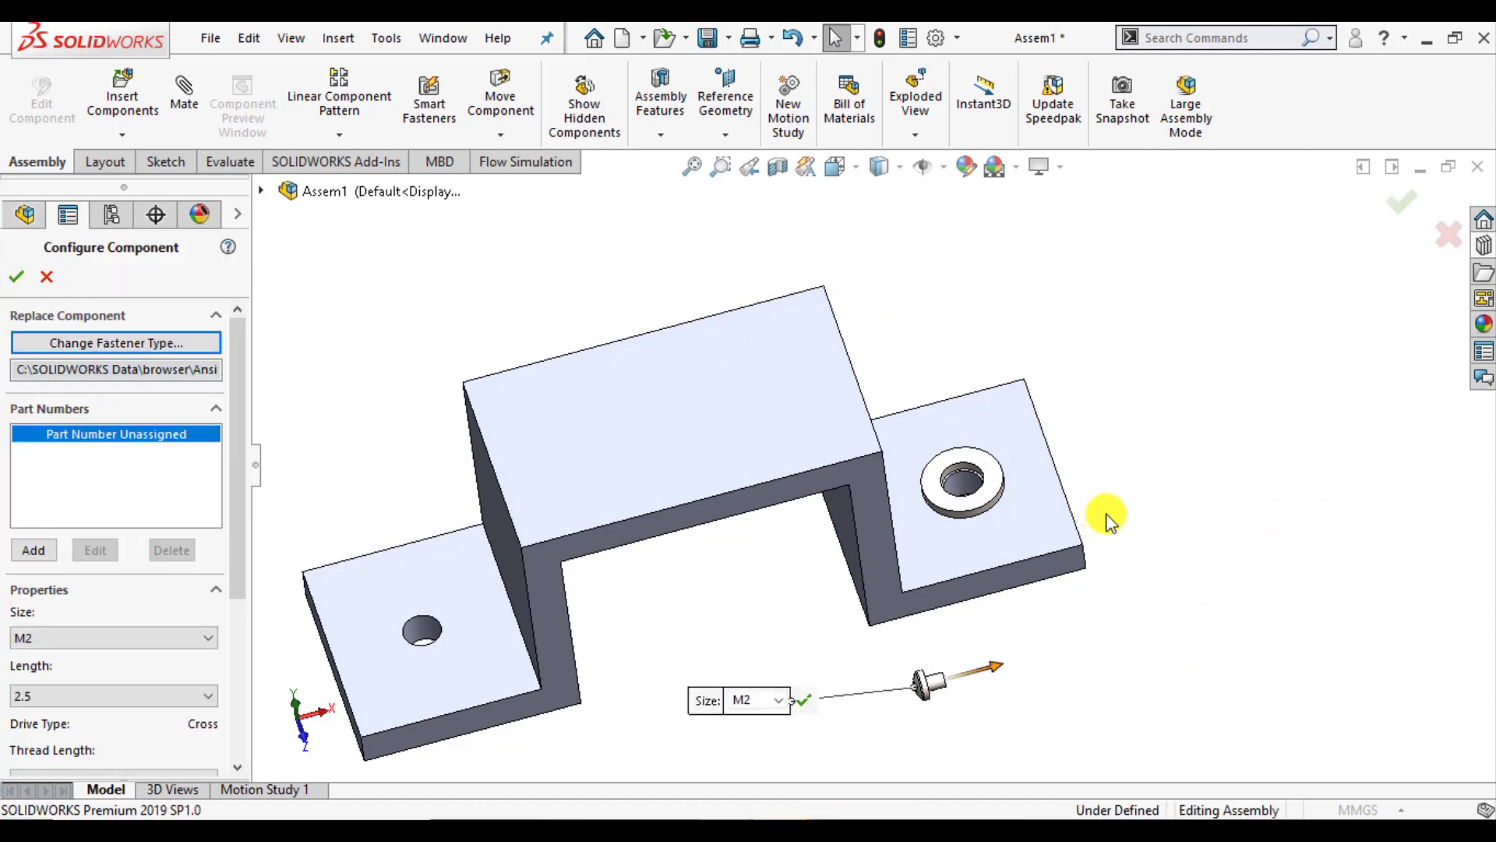
Step: Configure the screw as size M5, length 13, with Cosmetic thread display and accept
{"action": "left_click", "coordinate": [89, 639]}
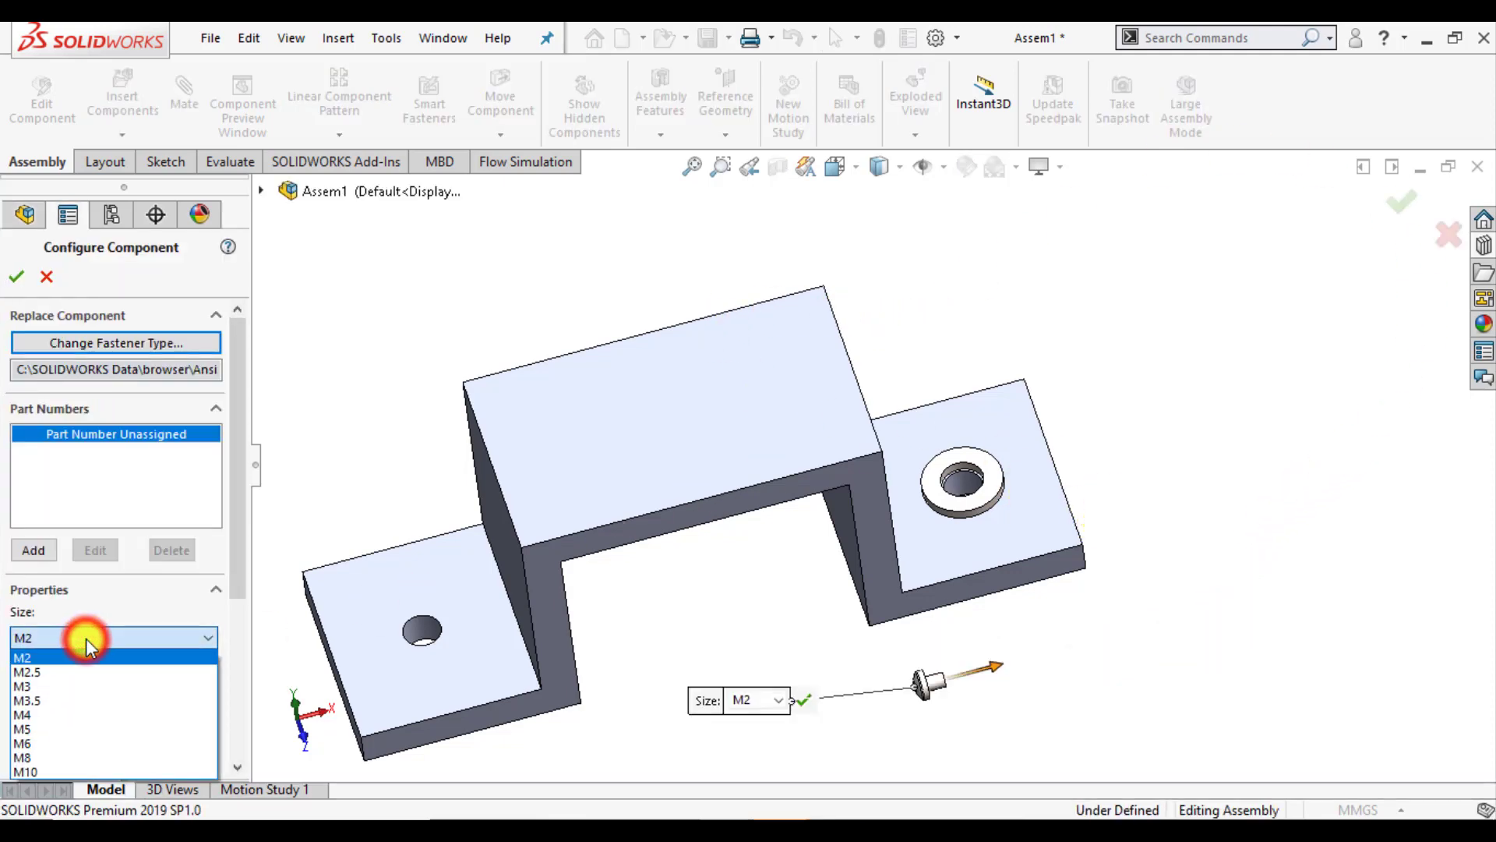
{"action": "left_click", "coordinate": [30, 730]}
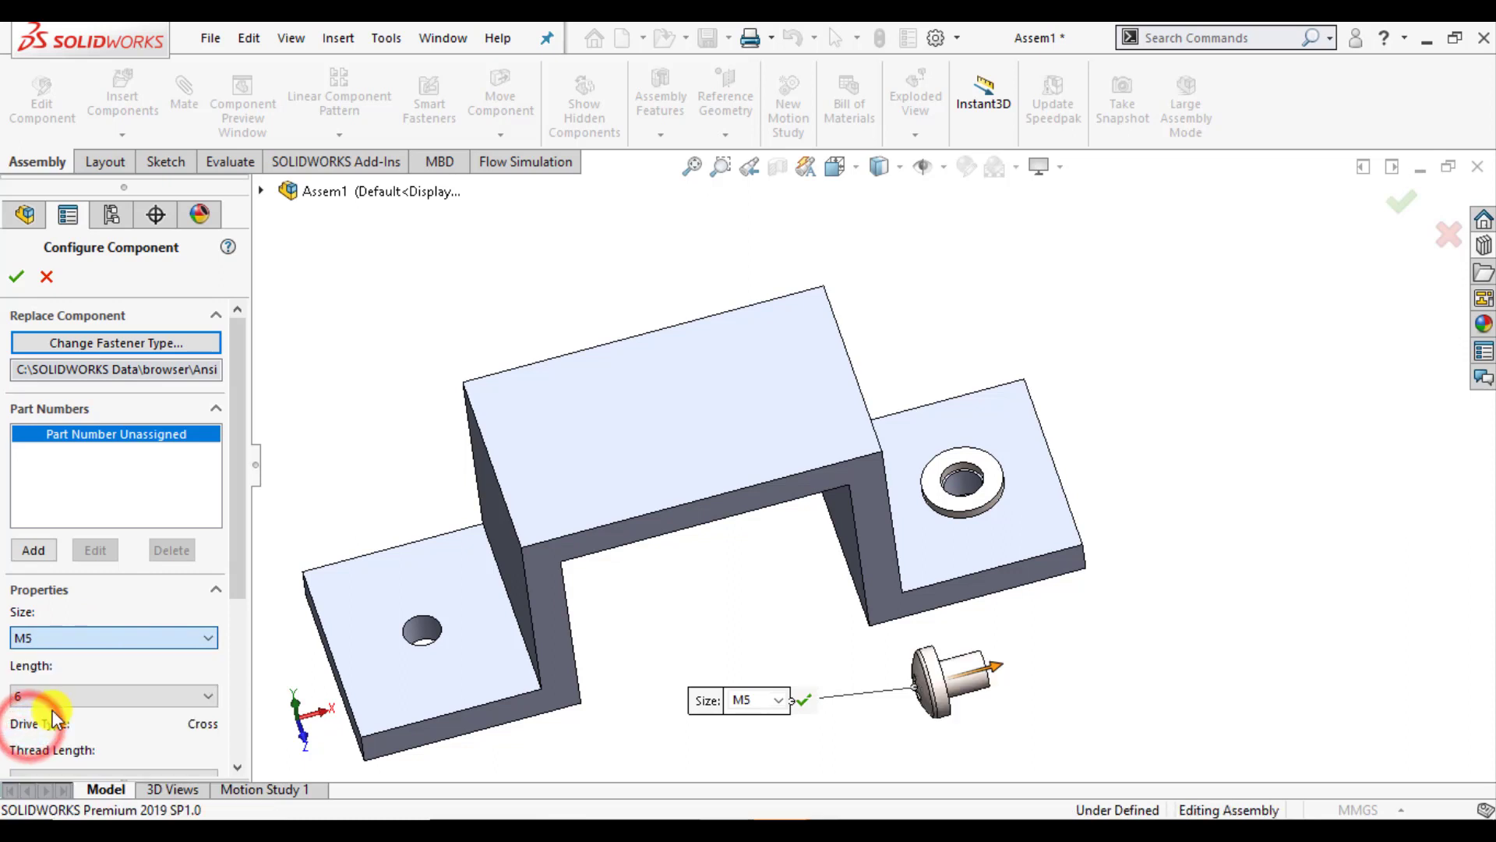
{"action": "left_click", "coordinate": [57, 701]}
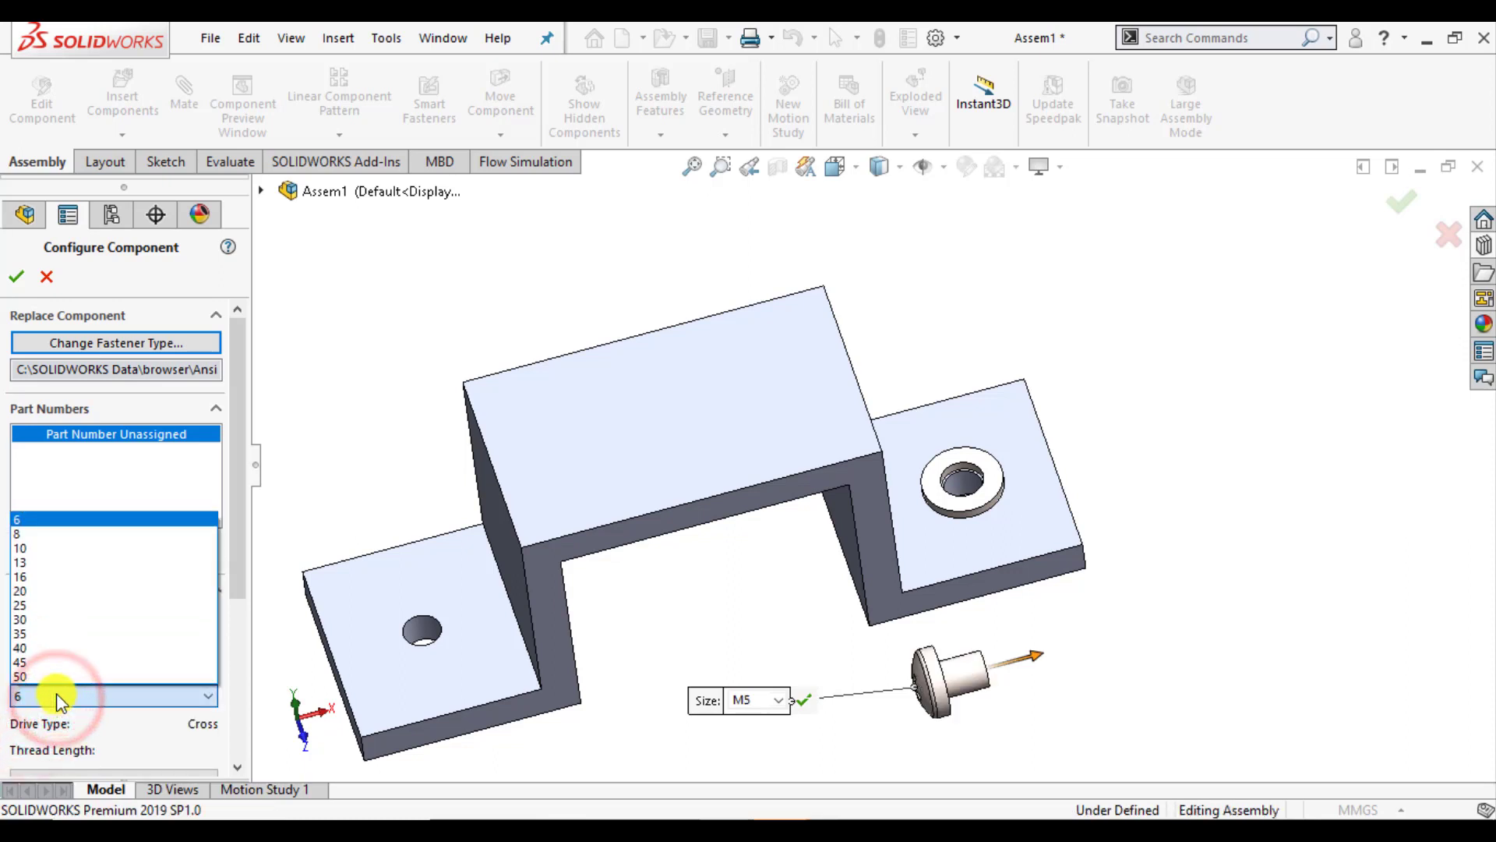
{"action": "left_click", "coordinate": [24, 563]}
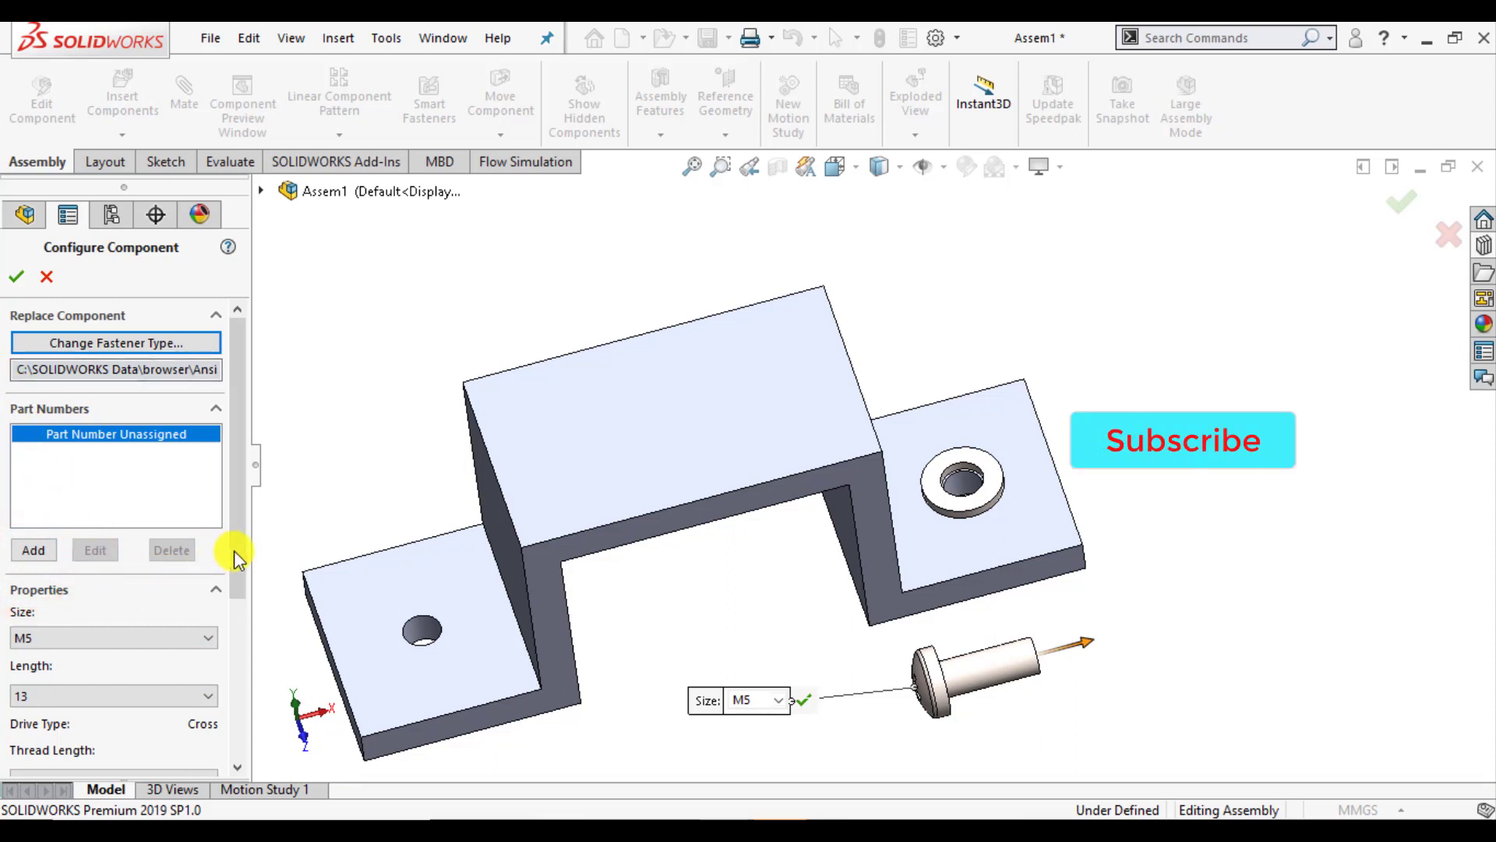
{"action": "left_click_drag", "start_coordinate": [233, 550], "coordinate": [241, 670]}
{"action": "left_click", "coordinate": [111, 635]}
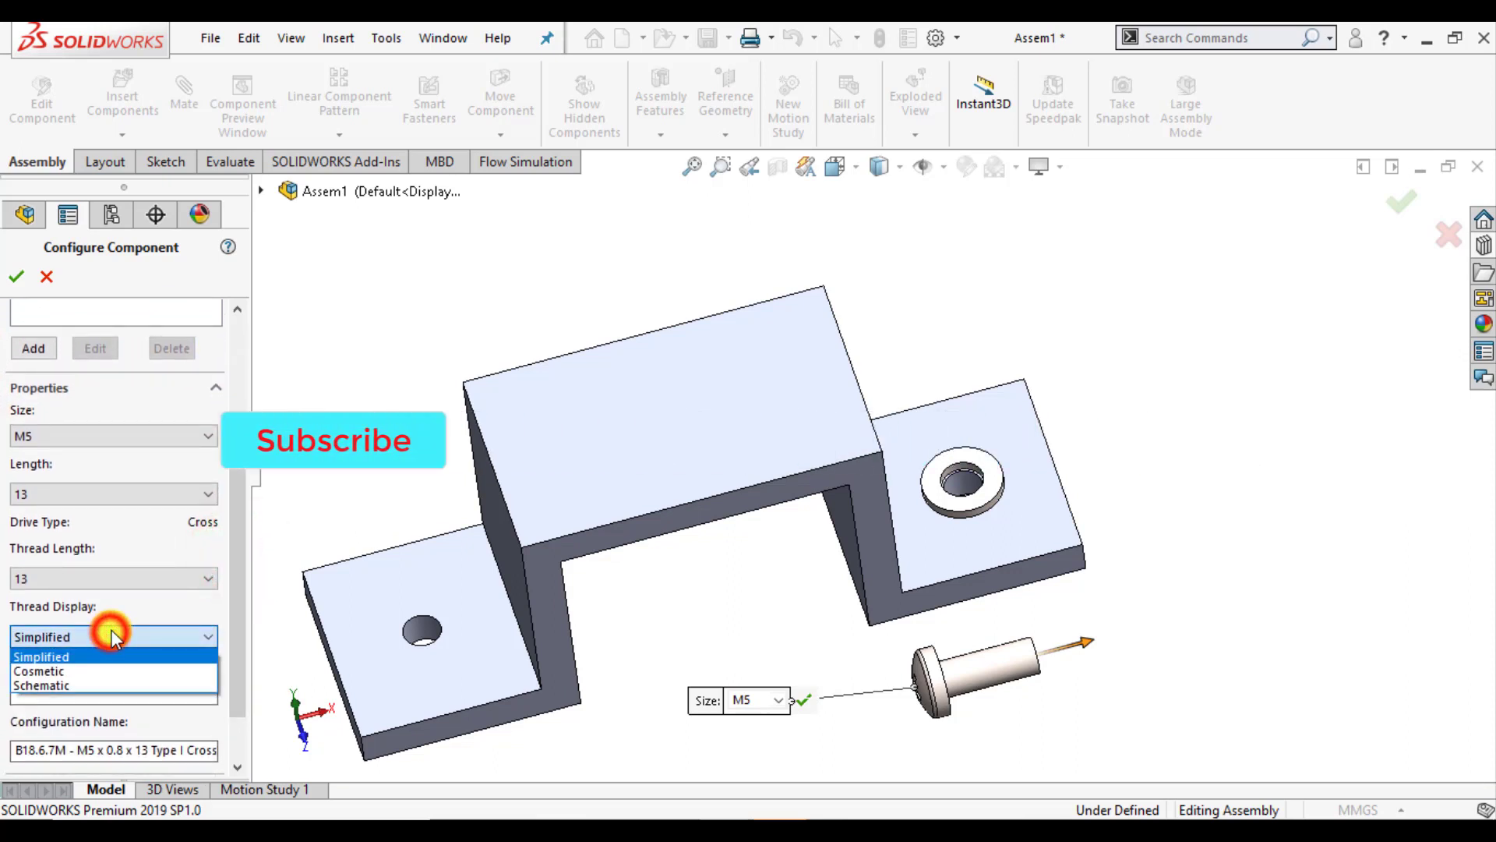
{"action": "left_click", "coordinate": [110, 670]}
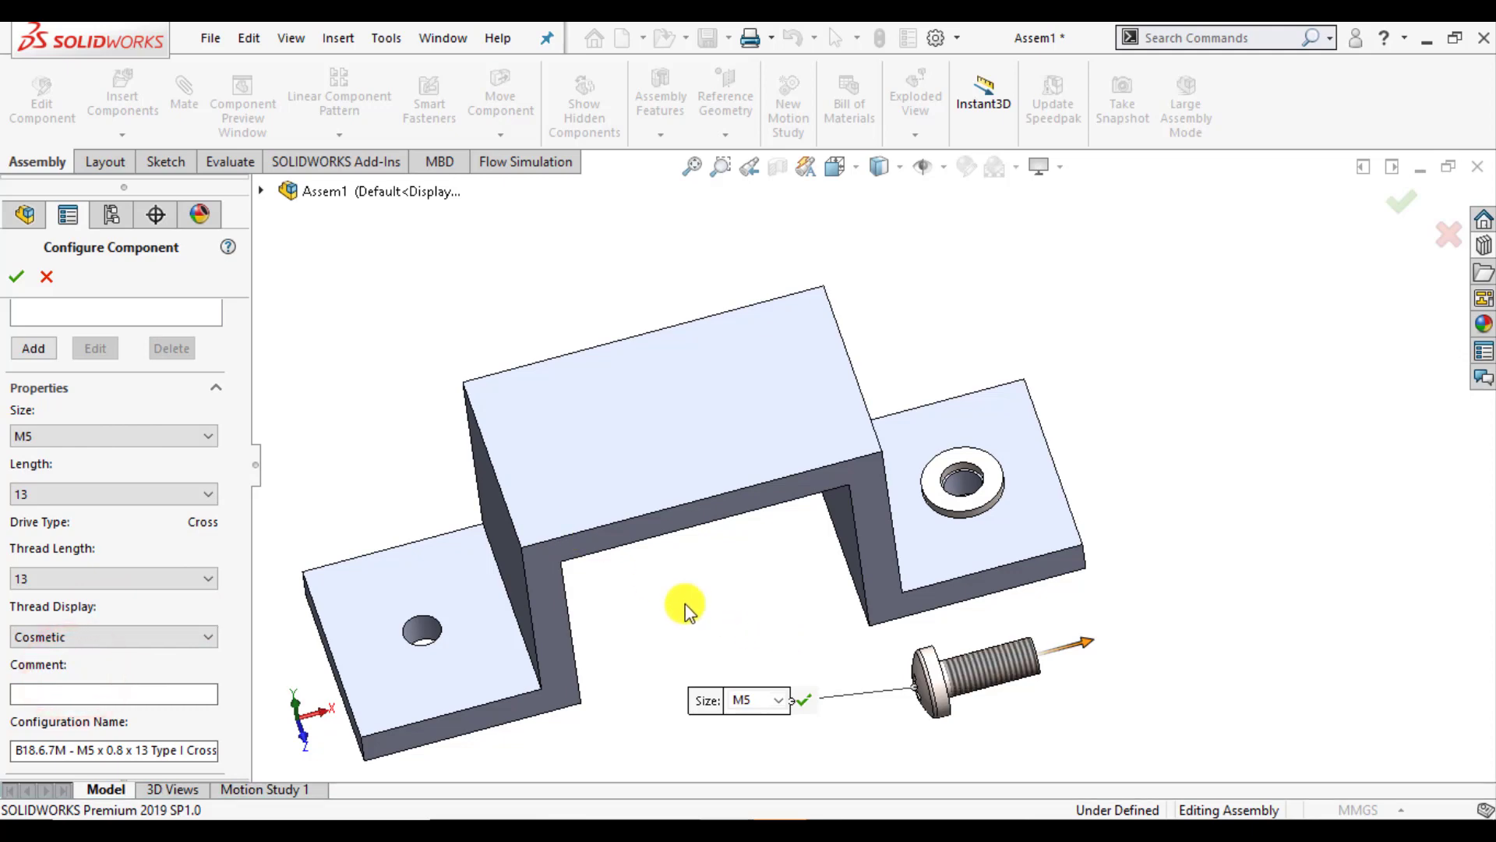
{"action": "left_click", "coordinate": [16, 276]}
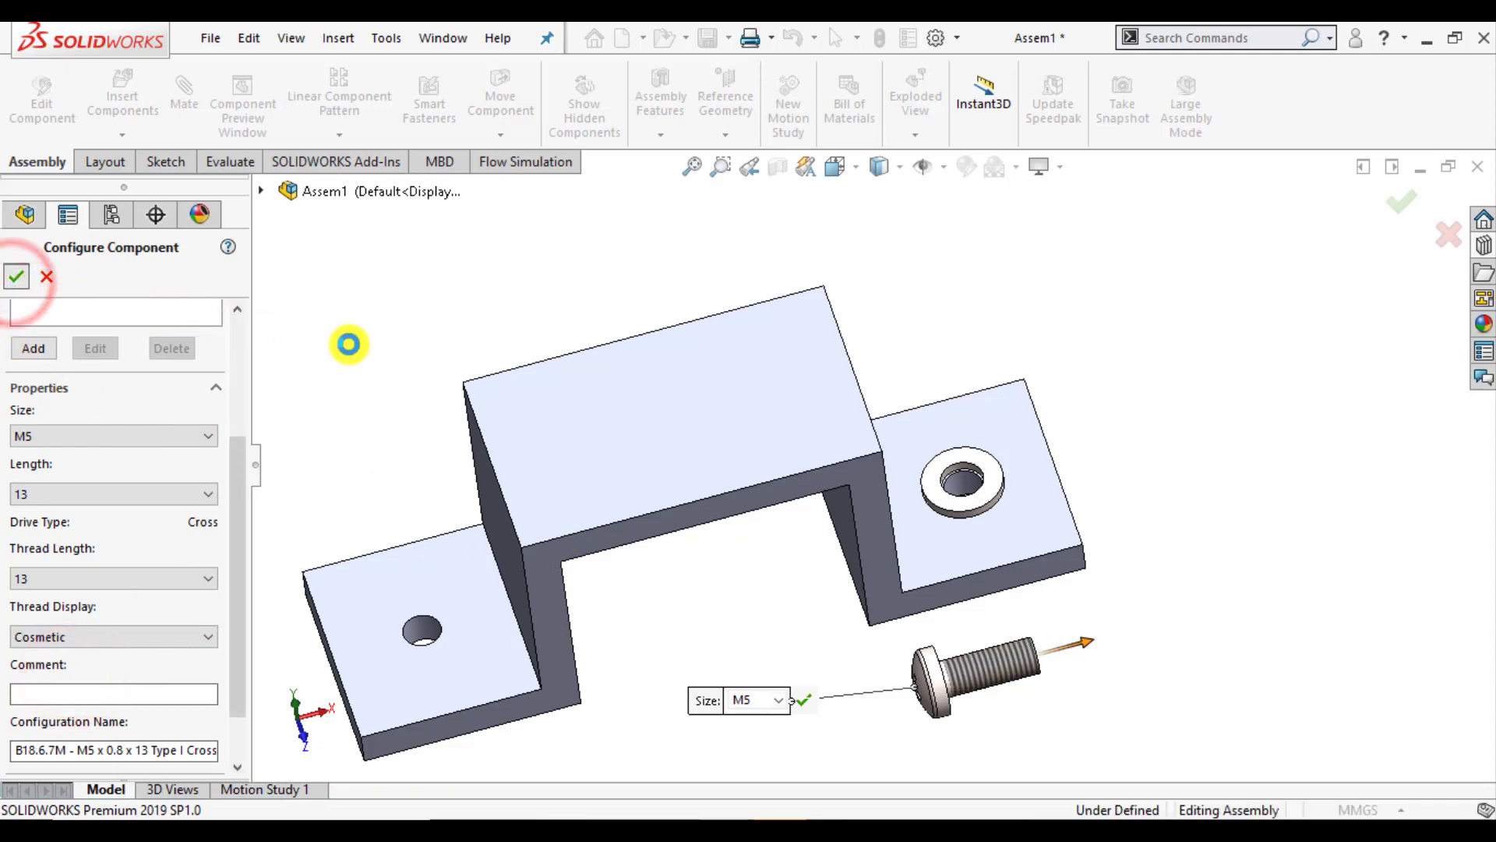
Step: Mate the screw shank concentric with the washer hole, flipping its direction
{"action": "key", "text": "Escape"}
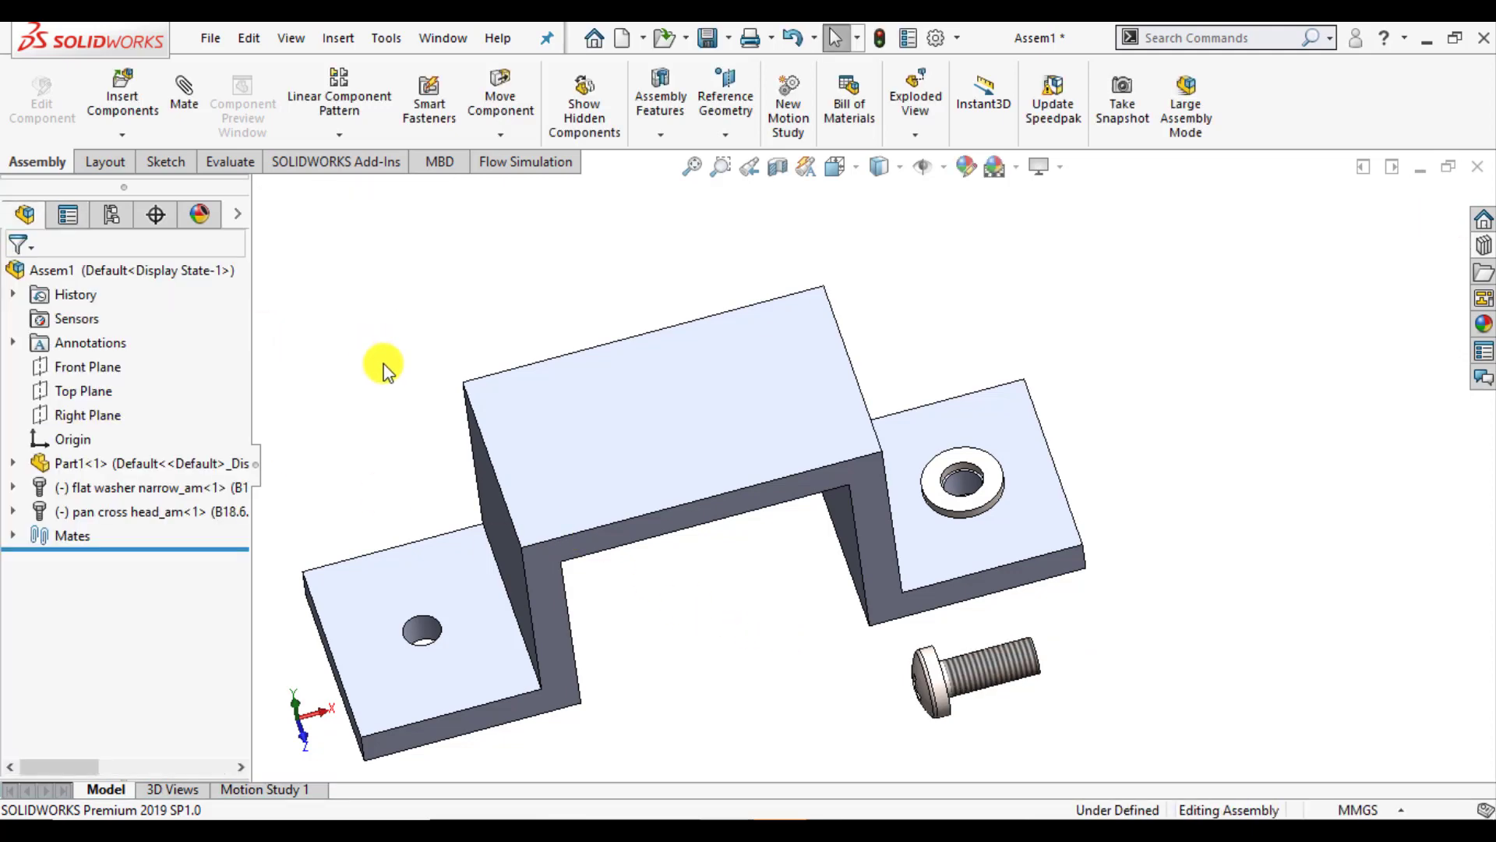
{"action": "left_click", "coordinate": [184, 92]}
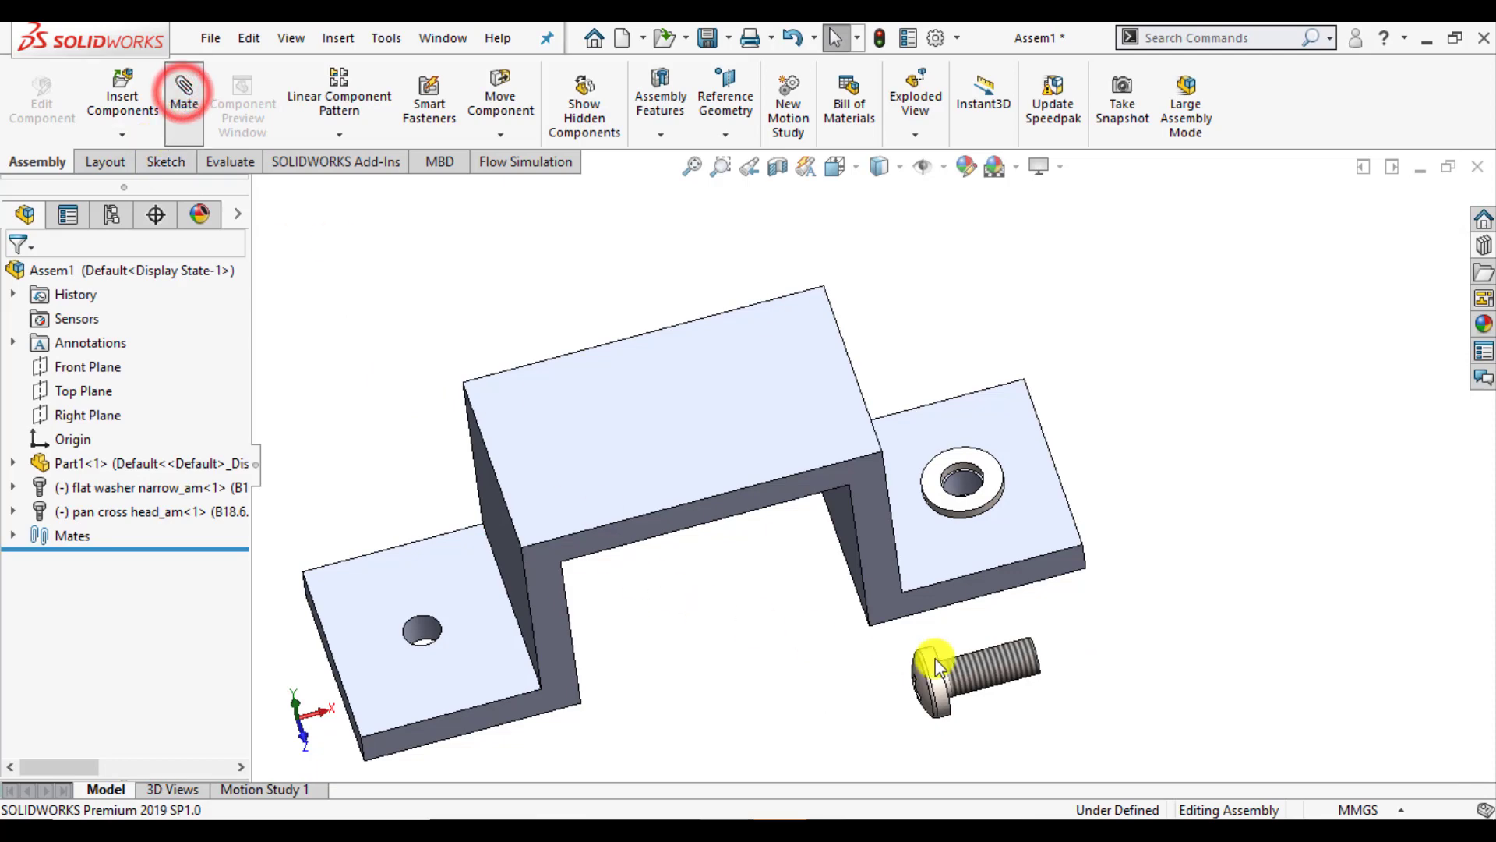
{"action": "scroll", "coordinate": [1005, 681], "scroll_direction": "down", "scroll_amount": 2}
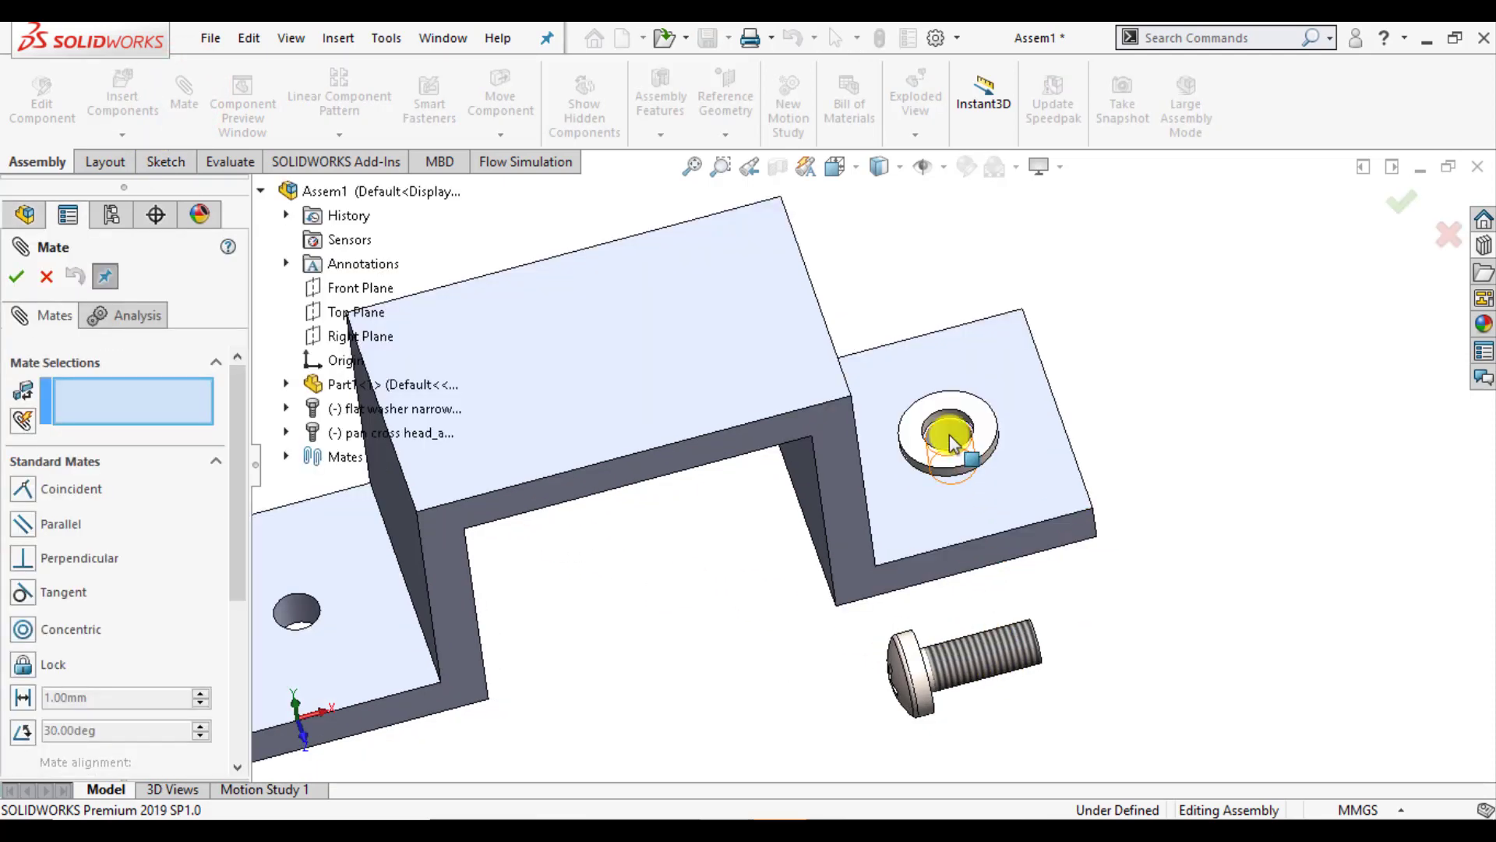
{"action": "left_click", "coordinate": [948, 435]}
{"action": "left_click", "coordinate": [992, 662]}
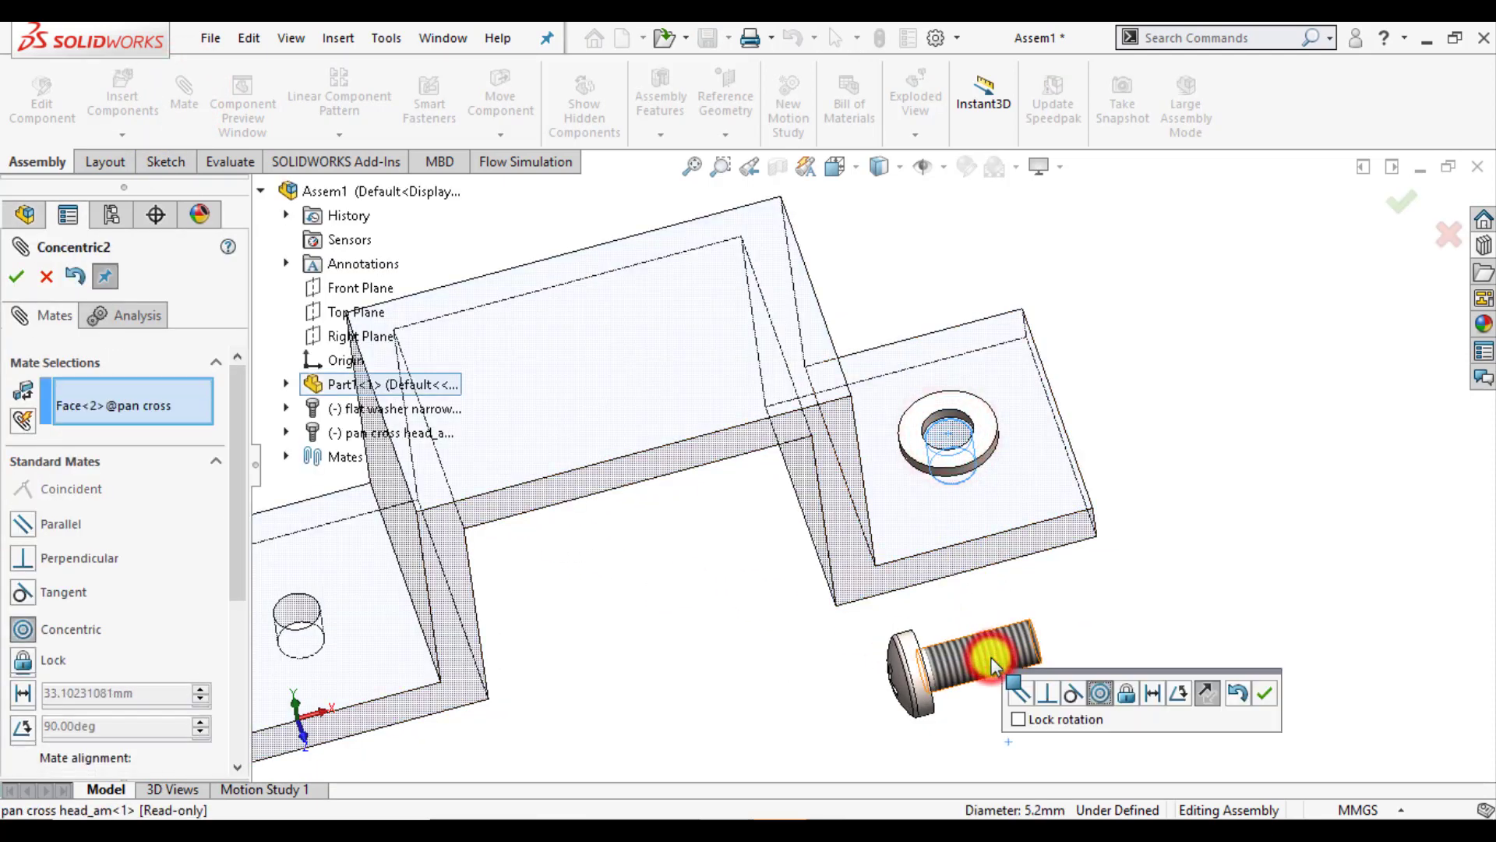
{"action": "left_click", "coordinate": [1203, 694]}
{"action": "left_click", "coordinate": [1264, 692]}
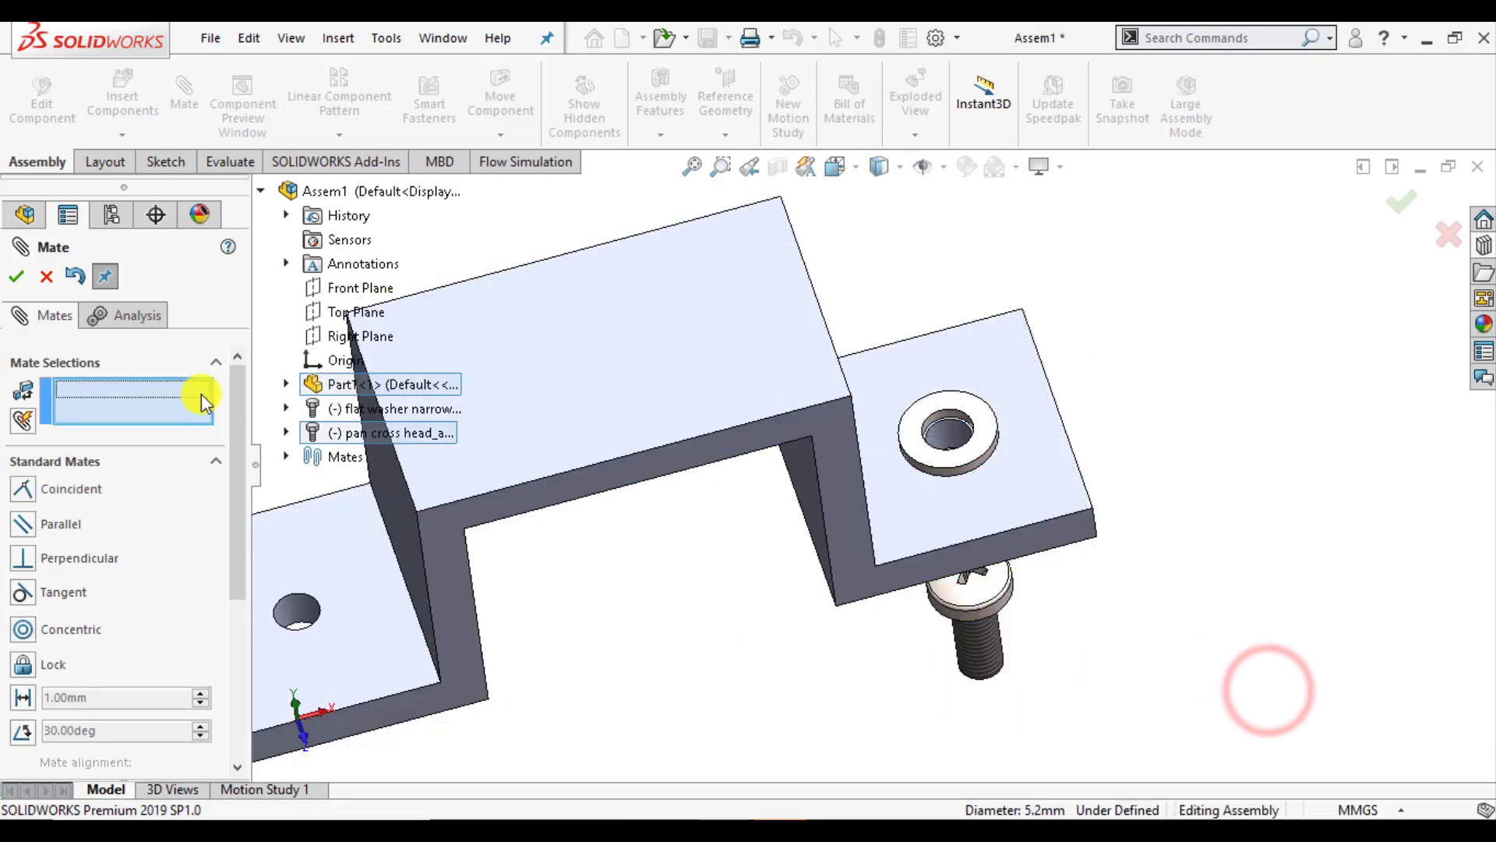
{"action": "left_click", "coordinate": [18, 276]}
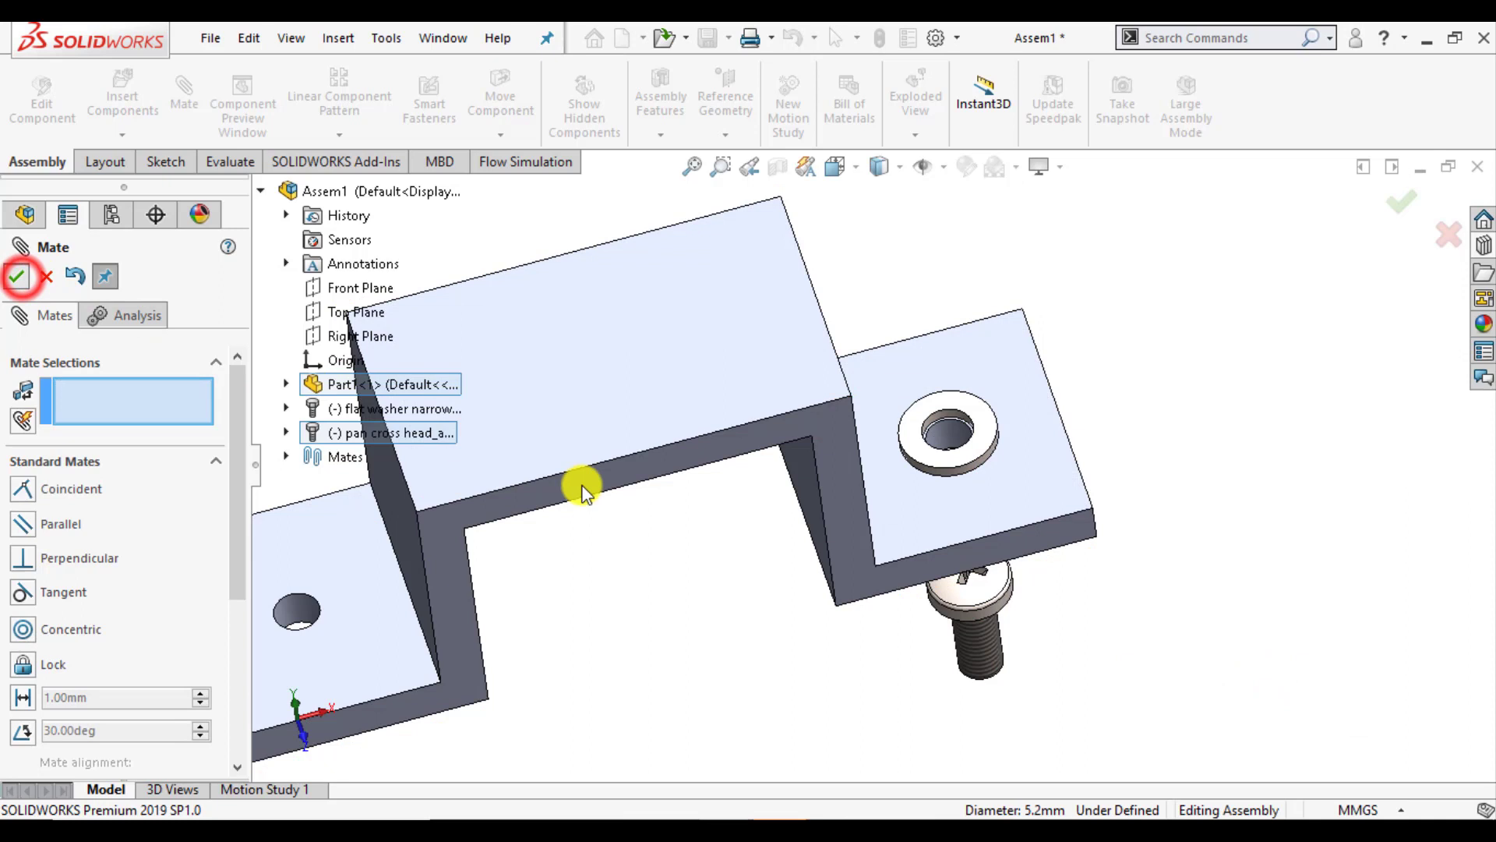
Step: Lift the screw above the washer and mate its head underside coincident with the washer's top face
{"action": "left_click", "coordinate": [670, 633]}
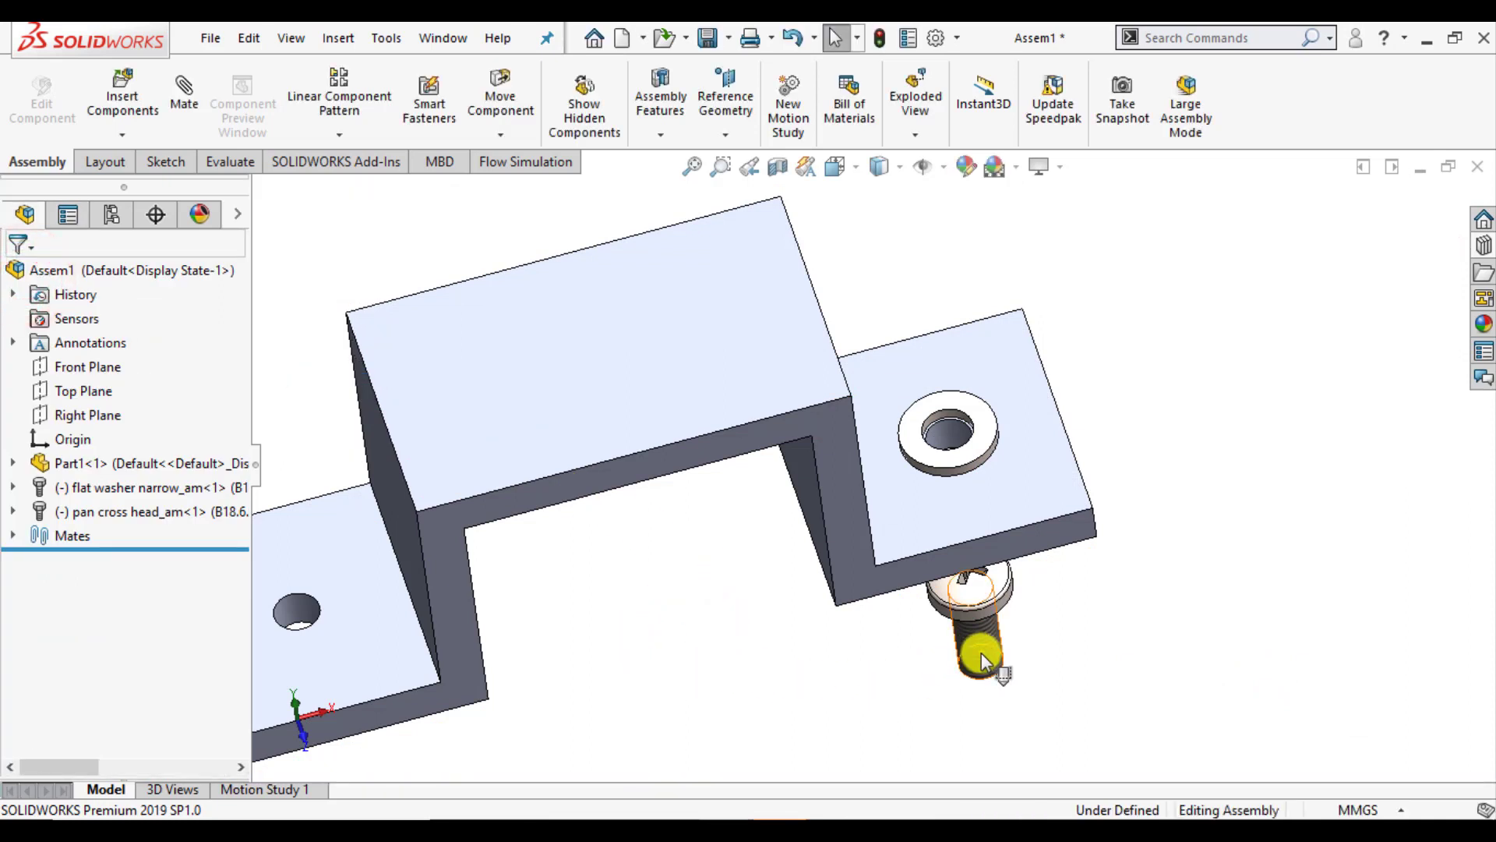
{"action": "left_click_drag", "start_coordinate": [981, 653], "coordinate": [959, 226]}
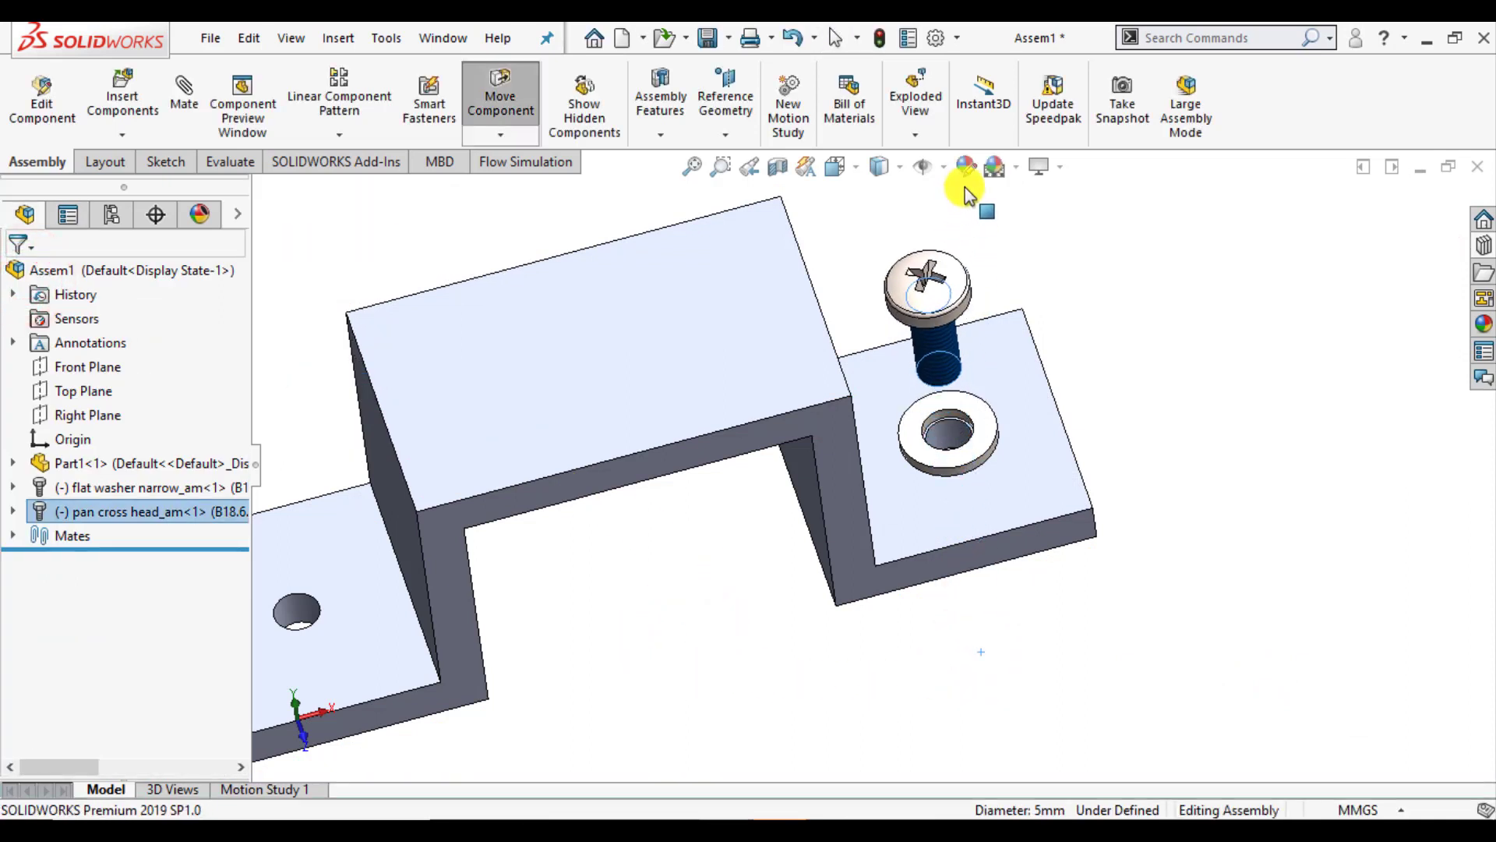
{"action": "left_click", "coordinate": [1150, 290]}
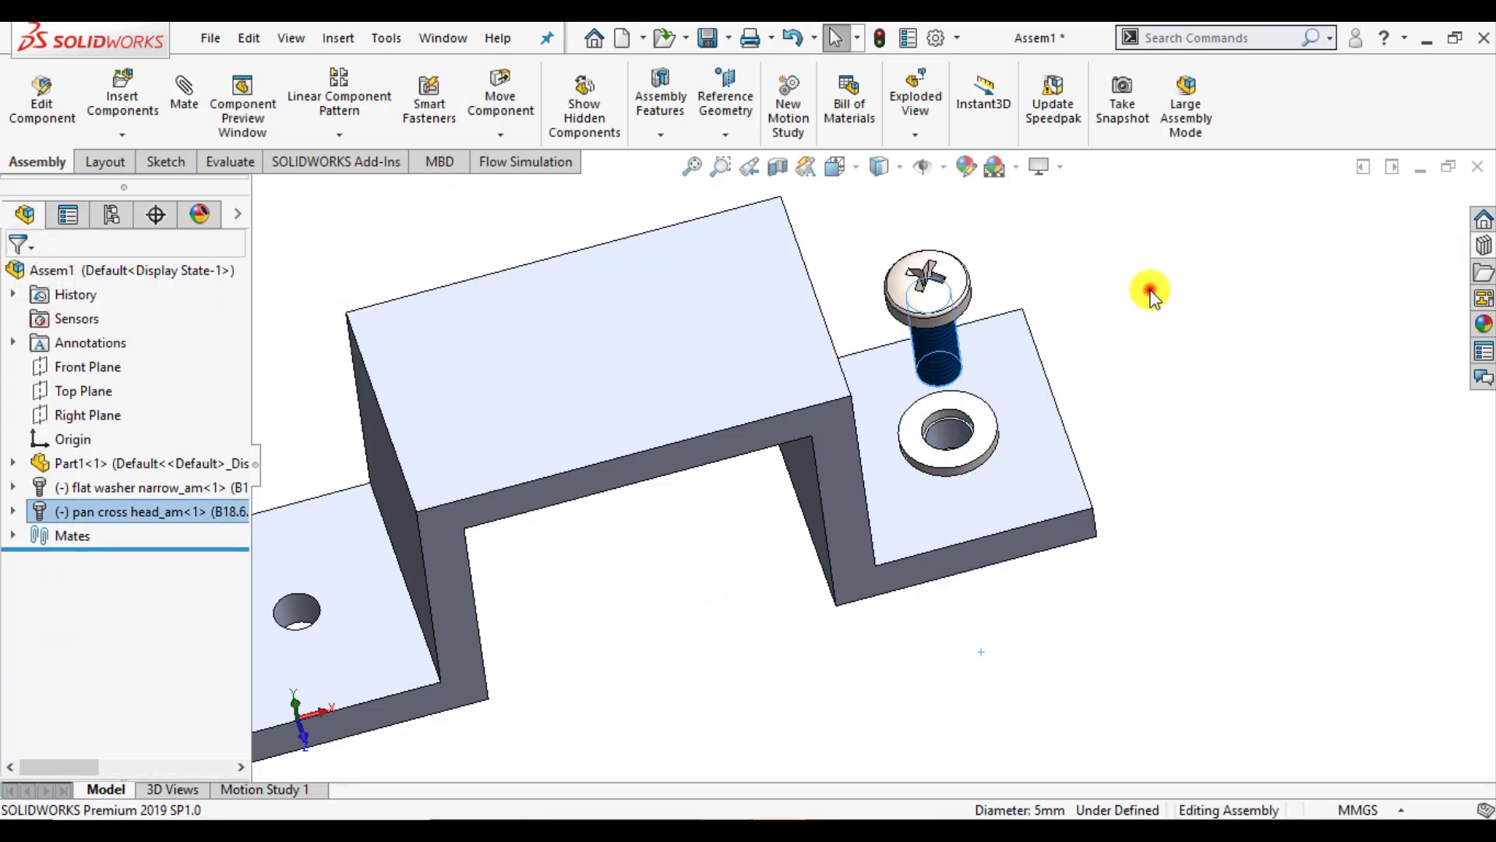
{"action": "left_click", "coordinate": [184, 92]}
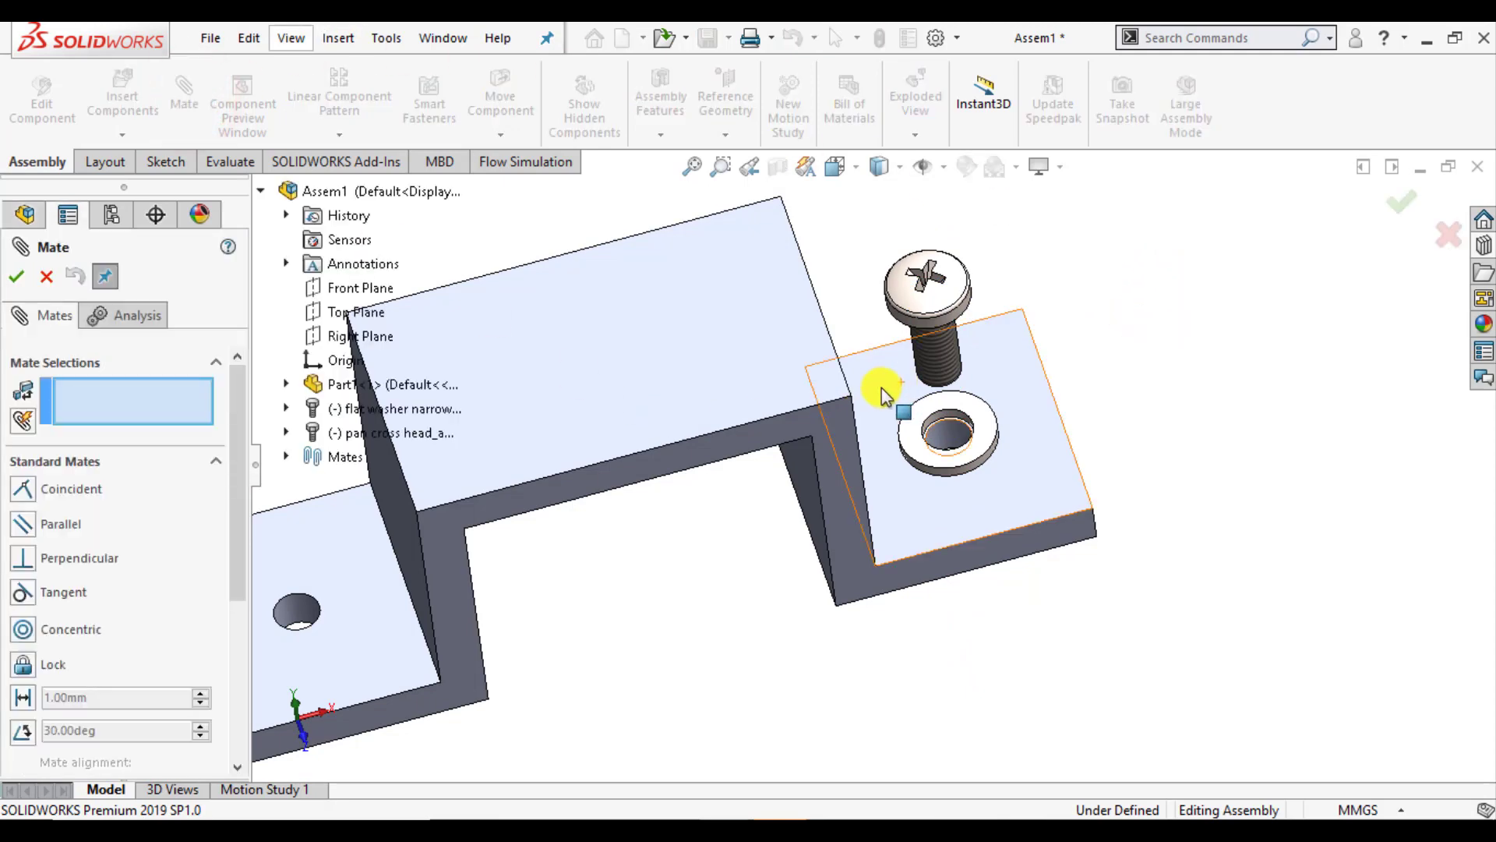
{"action": "left_click", "coordinate": [917, 447]}
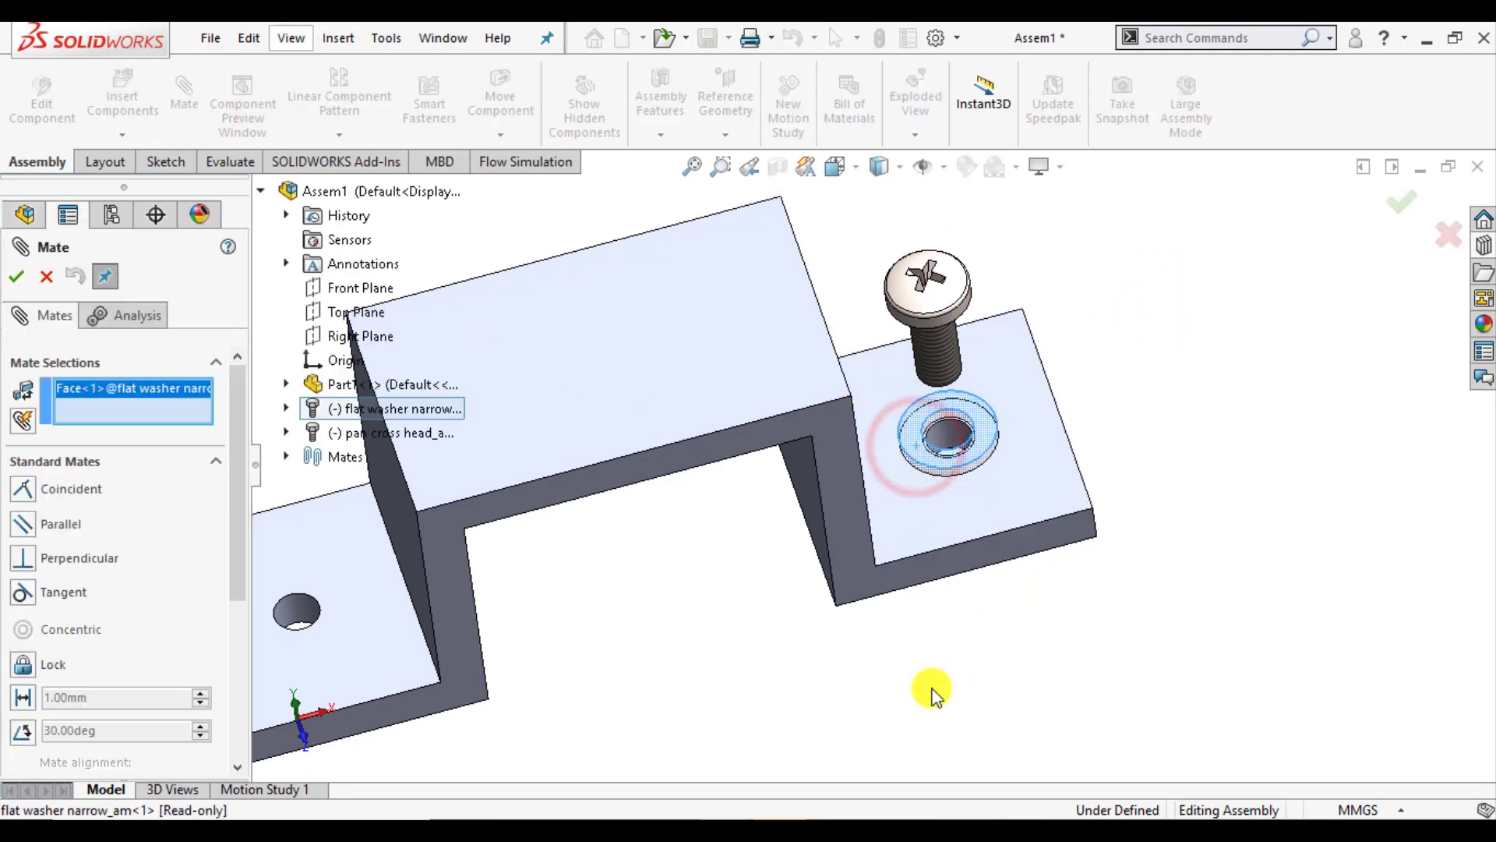
{"action": "middle_click_drag", "start_coordinate": [928, 691], "coordinate": [883, 379]}
{"action": "scroll", "coordinate": [885, 380], "scroll_direction": "down", "scroll_amount": 4}
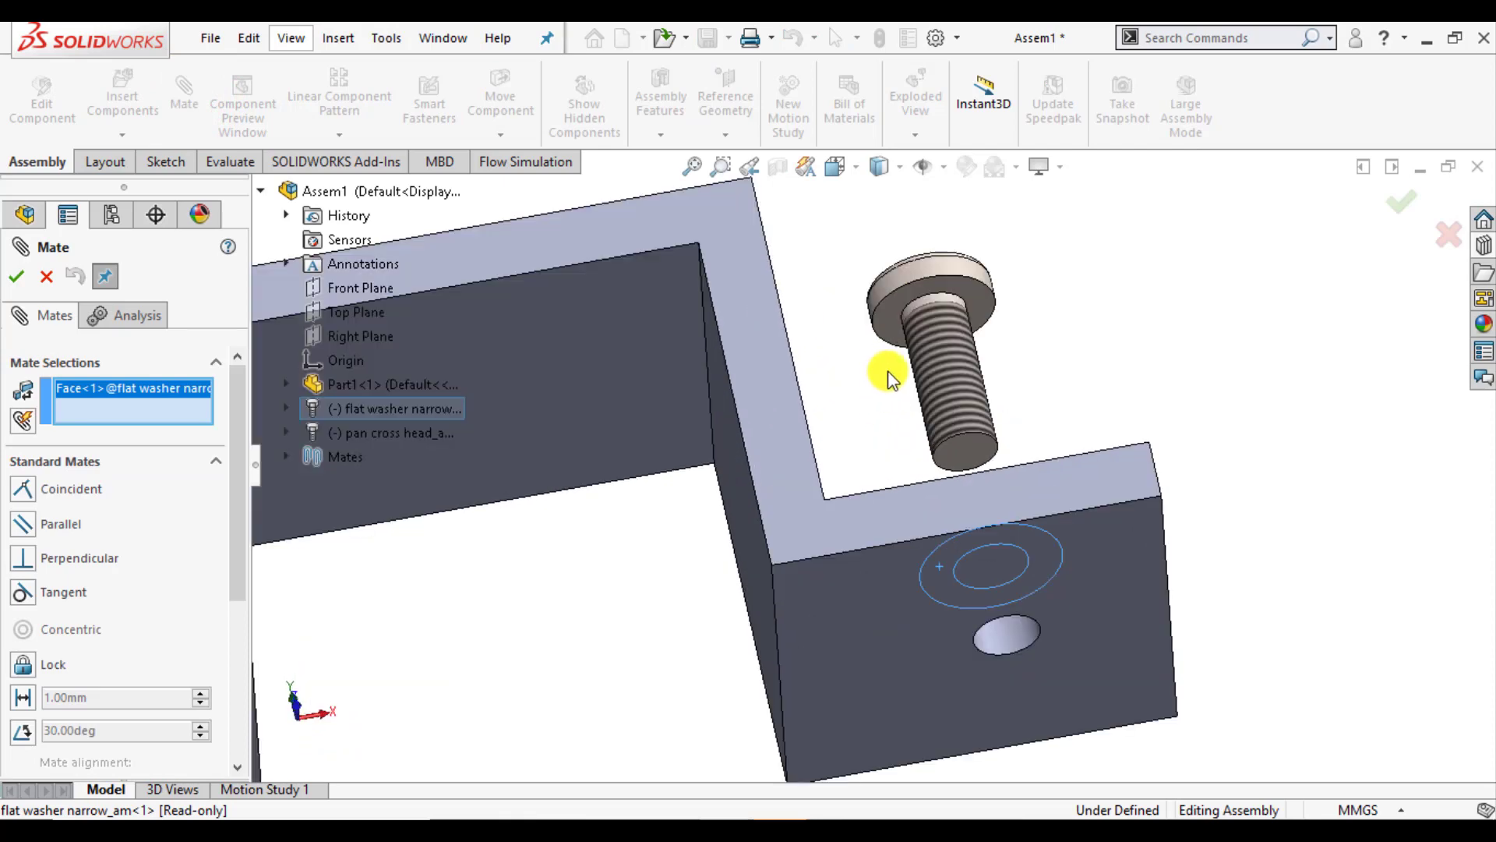
{"action": "left_click", "coordinate": [889, 311]}
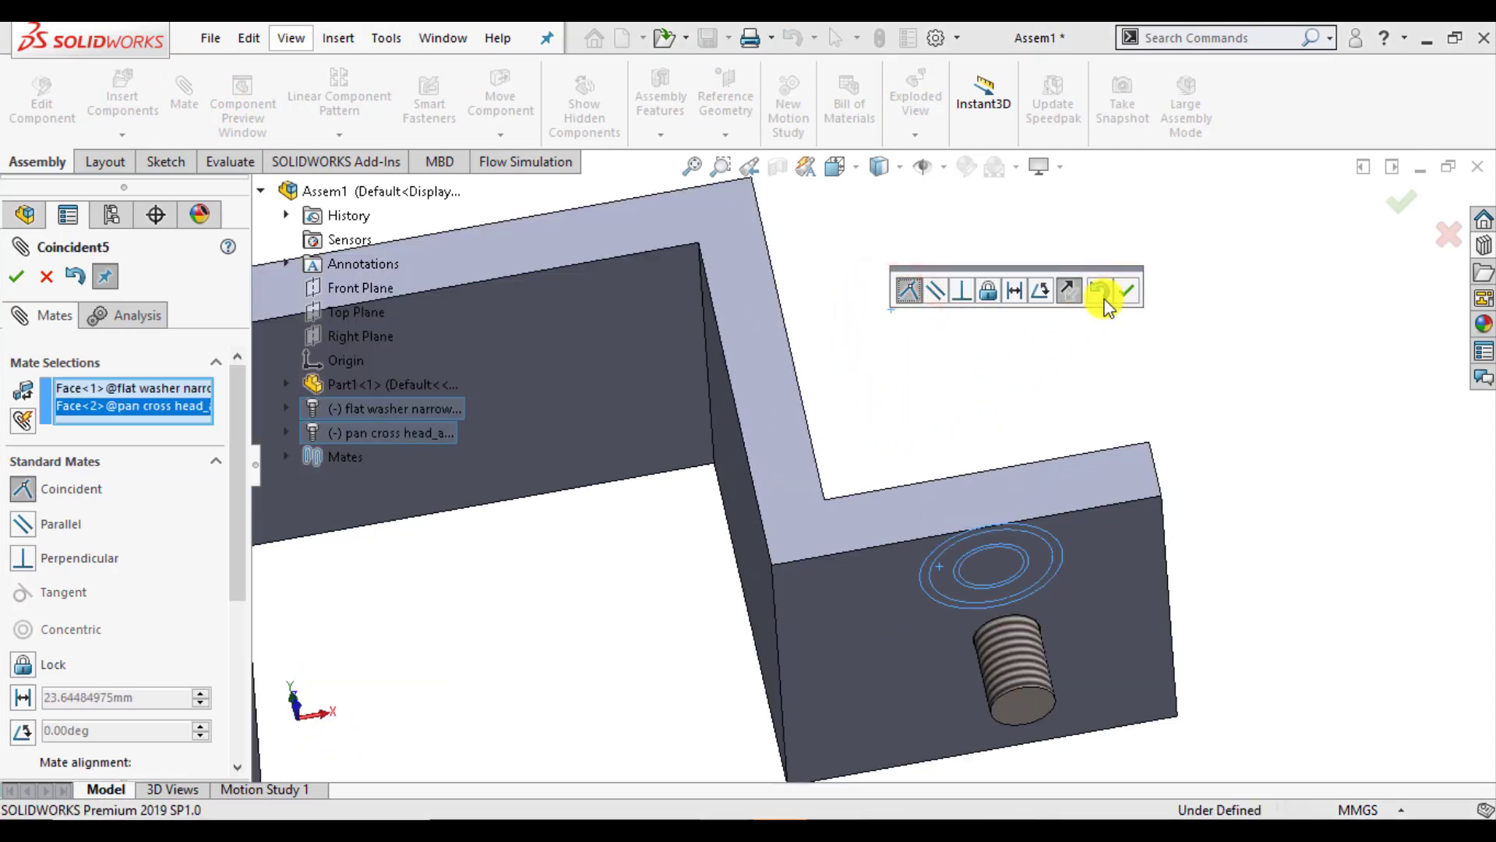
{"action": "left_click", "coordinate": [1127, 291]}
{"action": "left_click", "coordinate": [16, 275]}
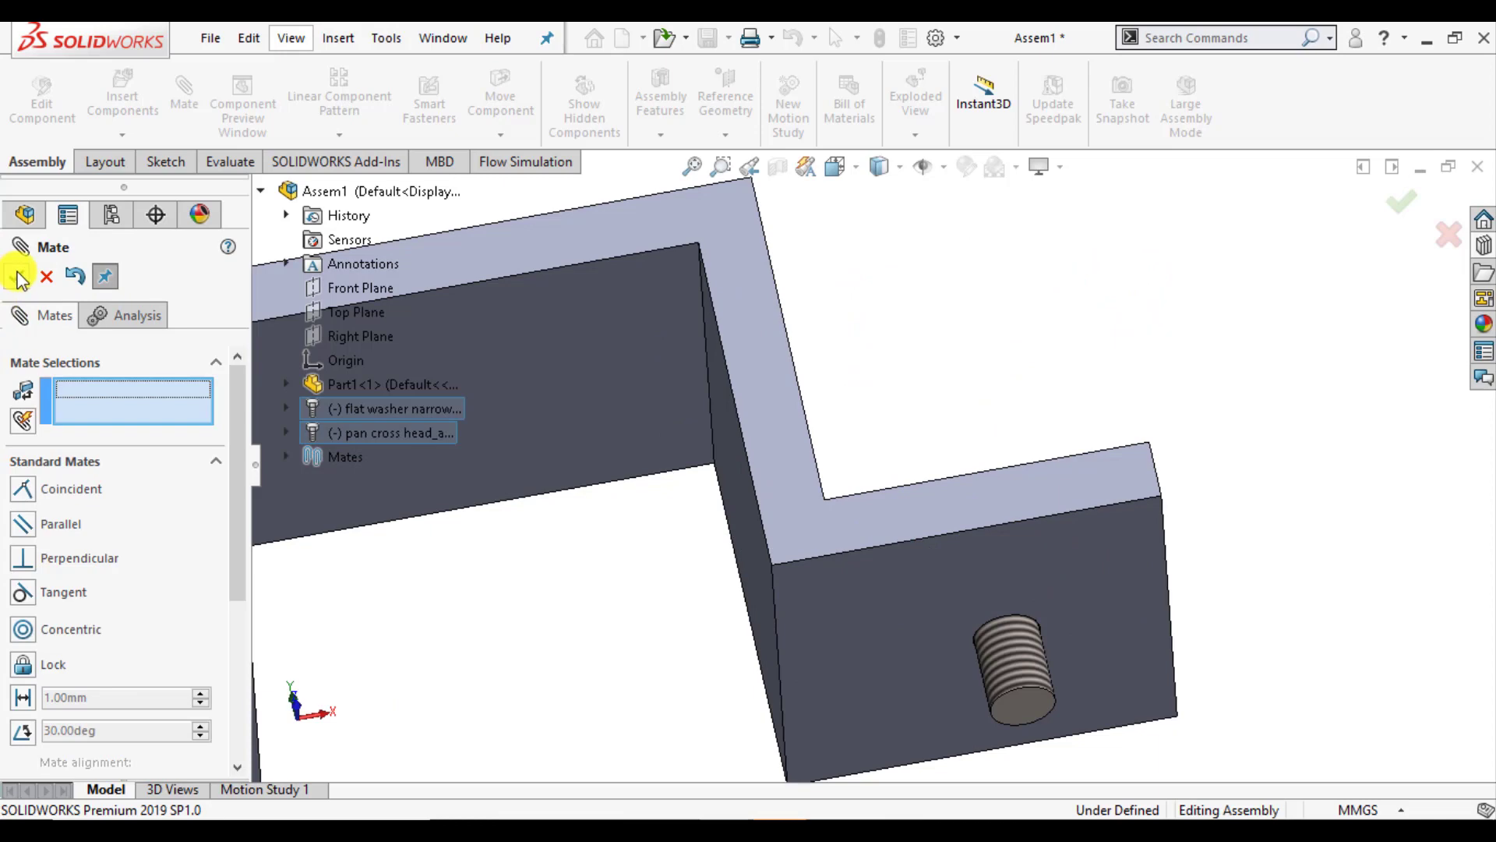
{"action": "scroll", "coordinate": [927, 296], "scroll_direction": "up", "scroll_amount": 3}
Step: Orbit to view the whole bracket, then start editing the Part1@Assem1 appearance colour
{"action": "scroll", "coordinate": [946, 304], "scroll_direction": "up", "scroll_amount": 2}
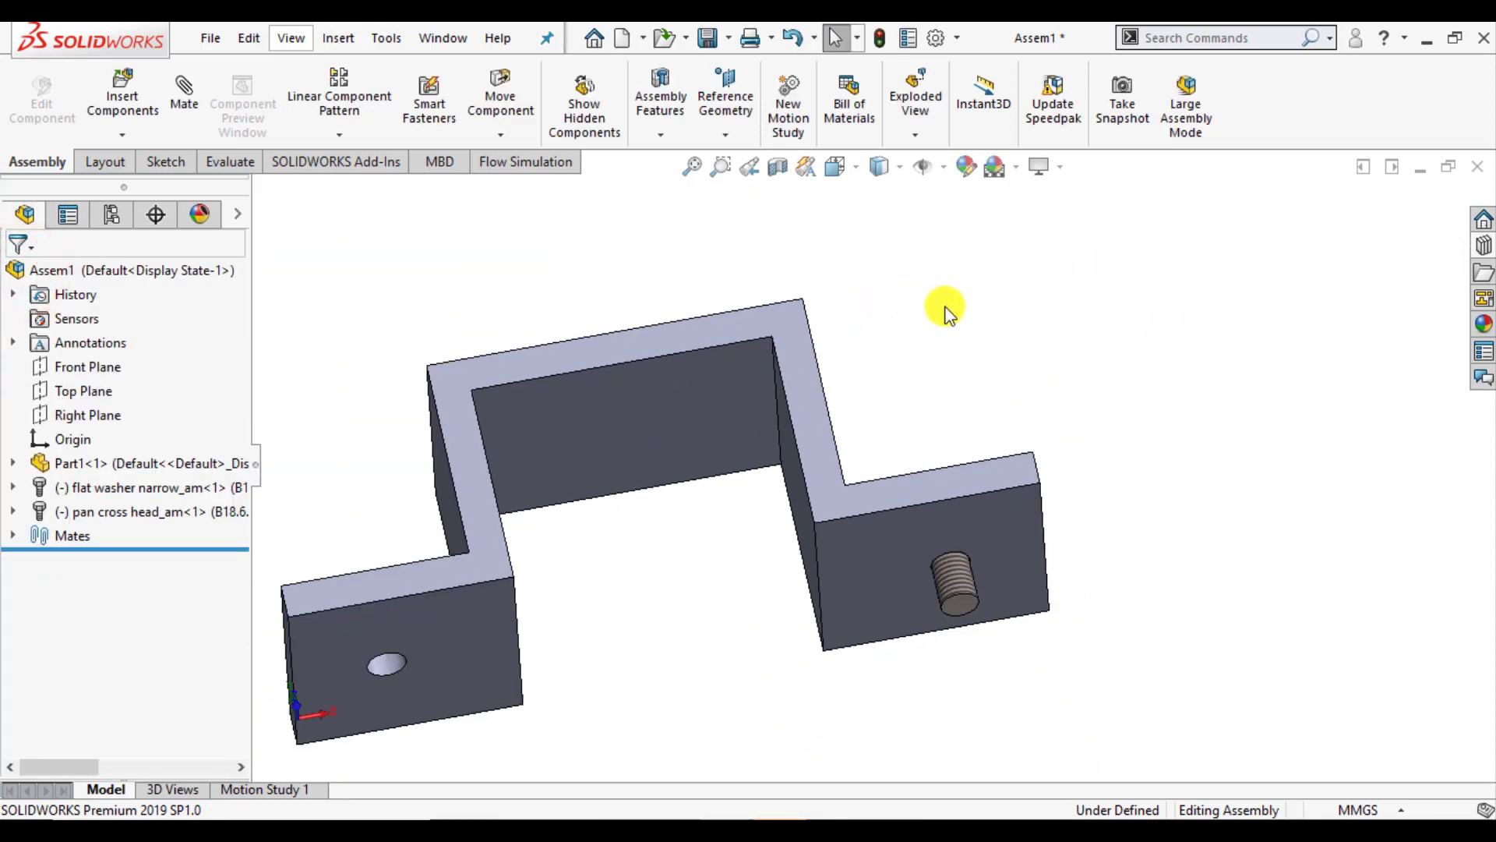
{"action": "mouse_move", "coordinate": [943, 307]}
{"action": "middle_mouse_down"}
{"action": "mouse_move", "coordinate": [893, 566]}
{"action": "mouse_move", "coordinate": [1092, 517]}
{"action": "mouse_move", "coordinate": [624, 631]}
{"action": "mouse_move", "coordinate": [778, 531]}
{"action": "mouse_move", "coordinate": [731, 496]}
{"action": "mouse_move", "coordinate": [845, 501]}
{"action": "mouse_move", "coordinate": [782, 557]}
{"action": "middle_mouse_up"}
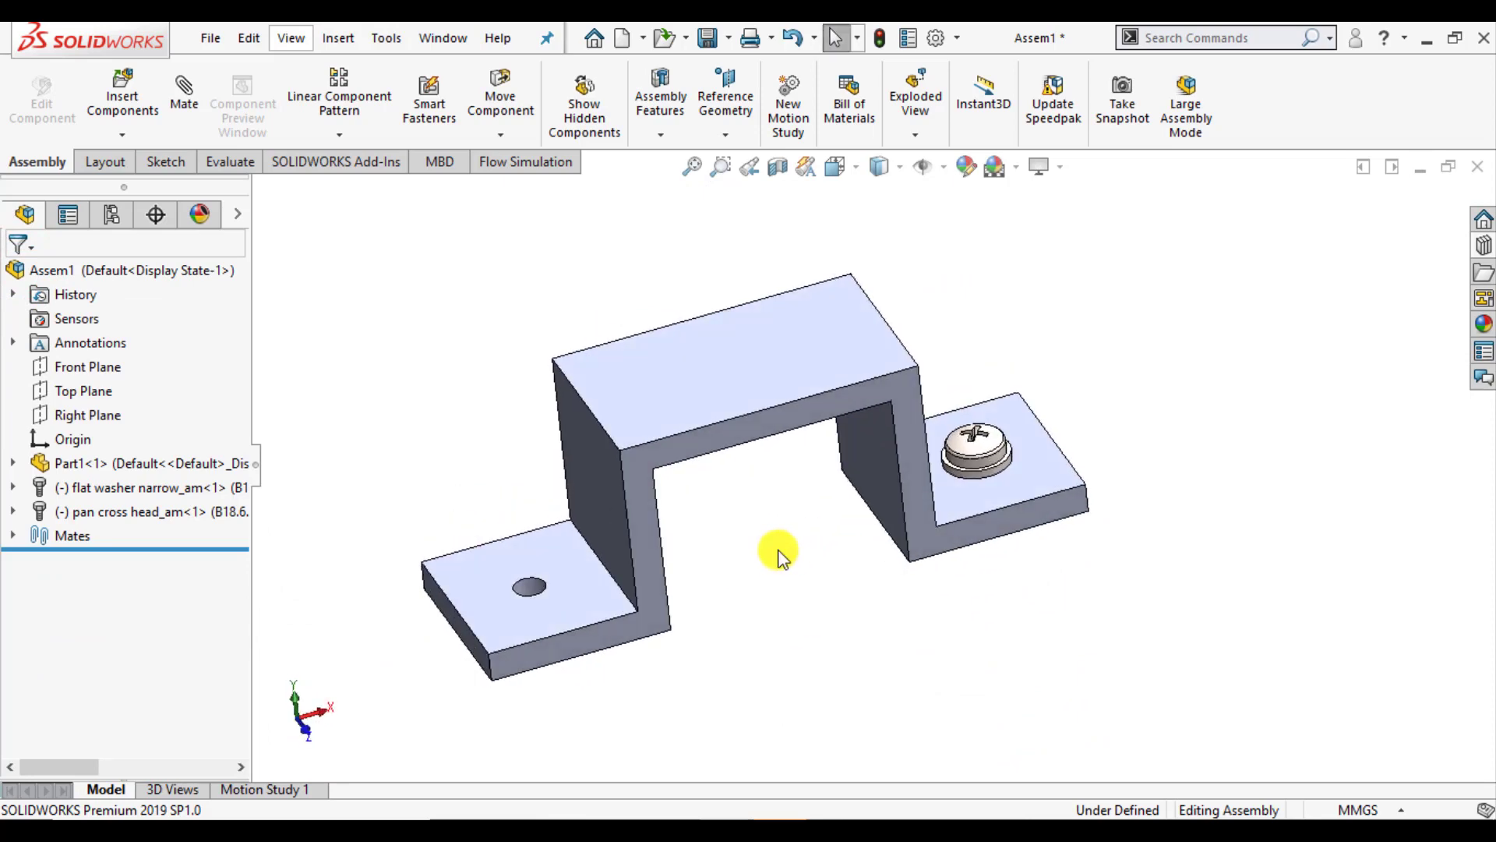
{"action": "scroll", "coordinate": [543, 520], "scroll_direction": "down", "scroll_amount": 2}
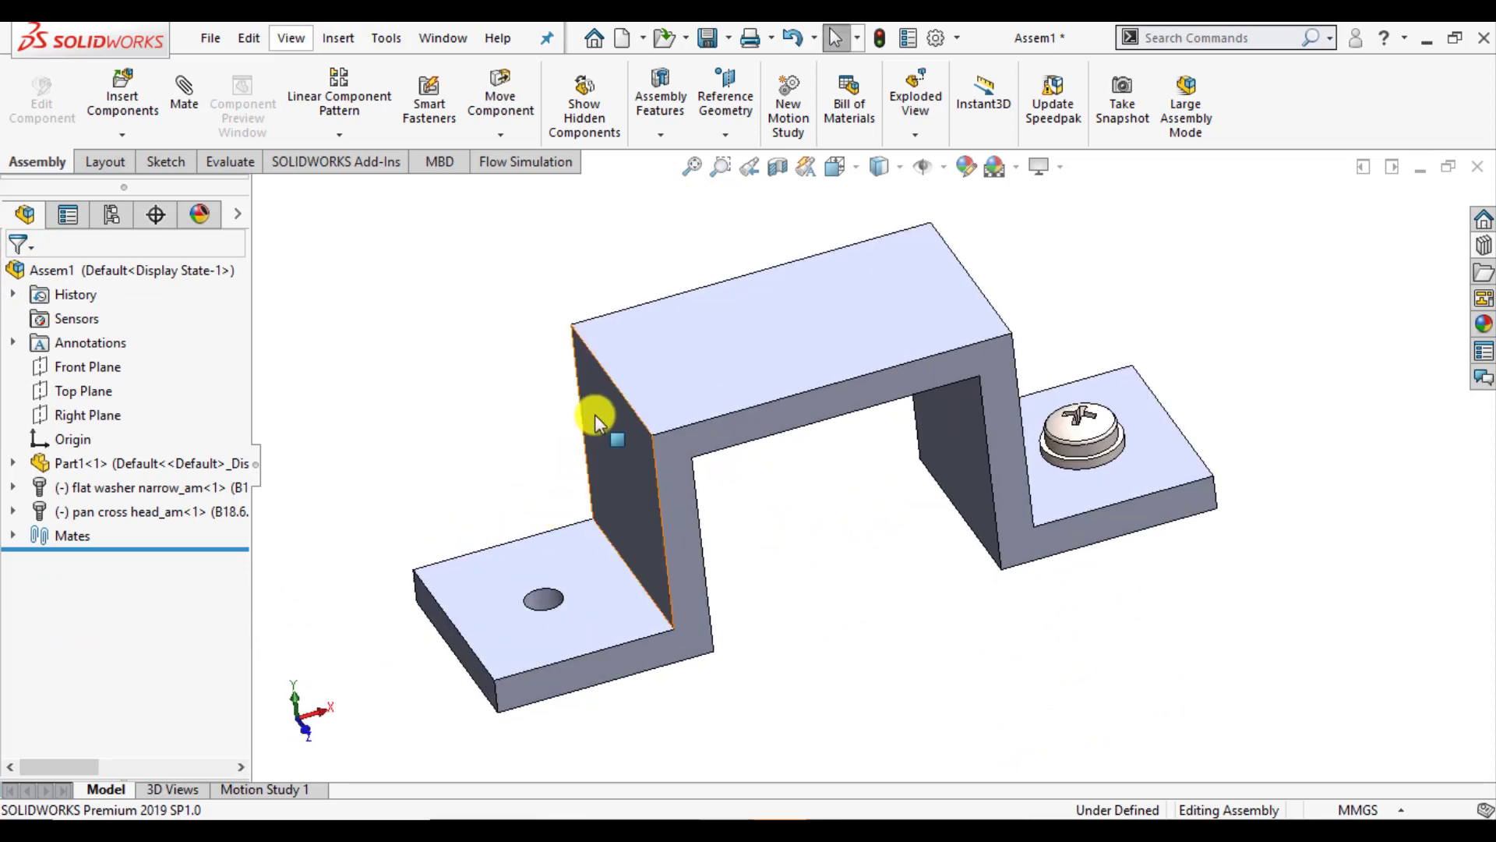
{"action": "left_click", "coordinate": [106, 464]}
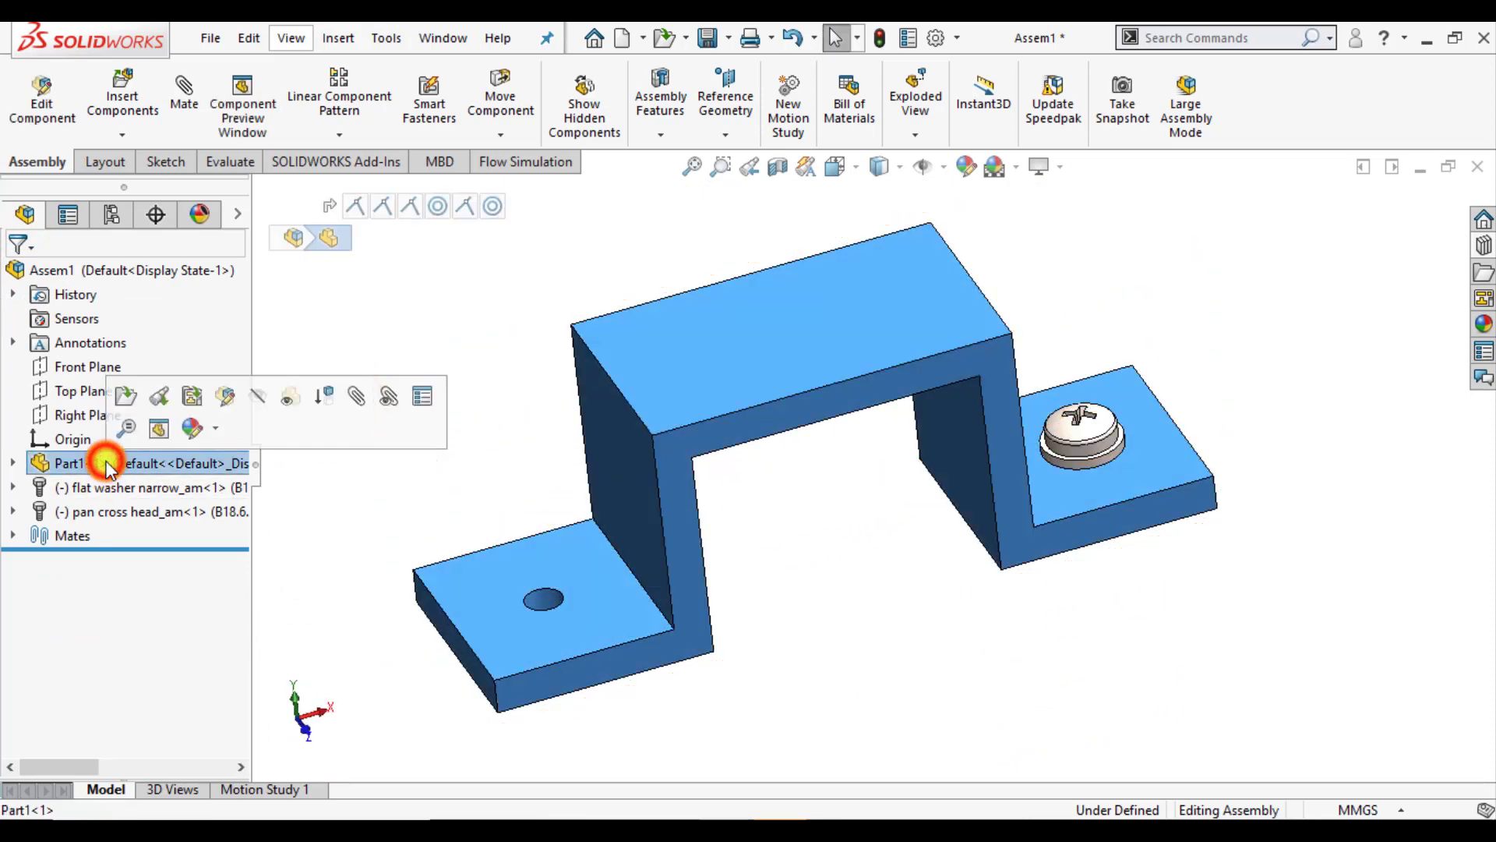
{"action": "left_click", "coordinate": [212, 427]}
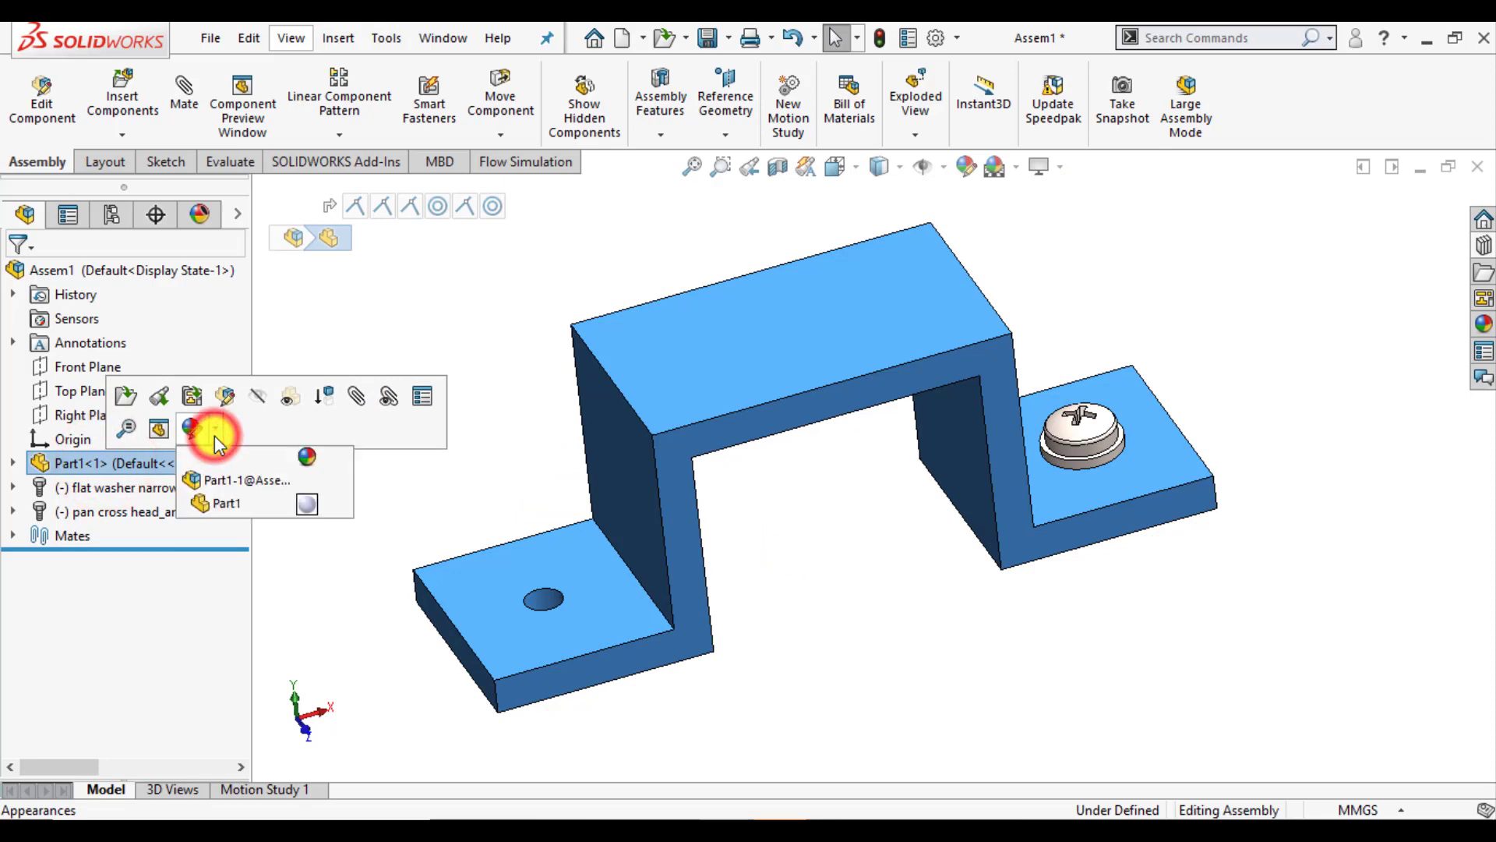
{"action": "left_click", "coordinate": [222, 481]}
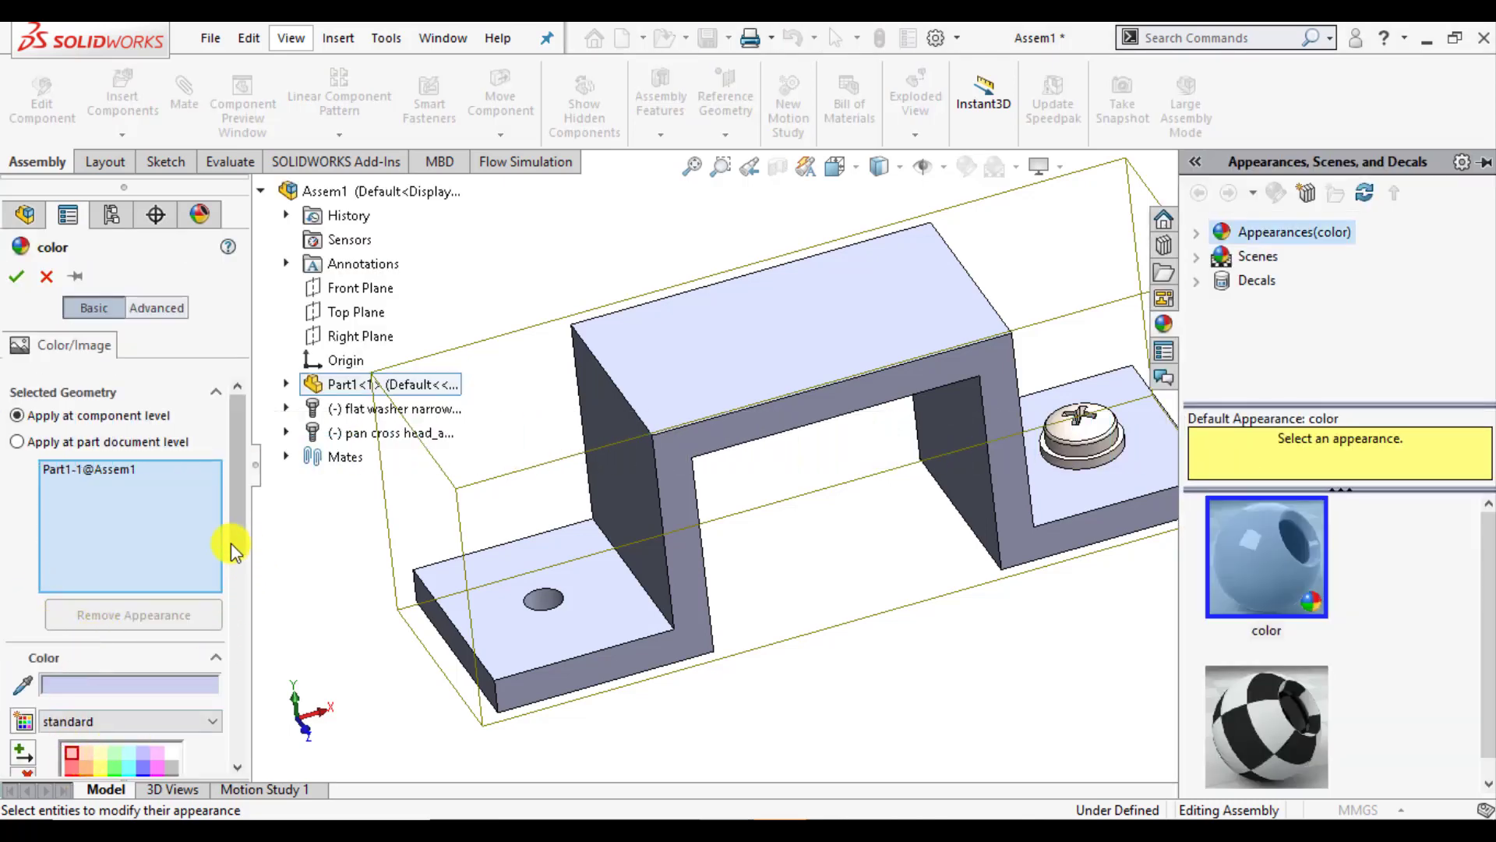
Step: Try palette swatches and apply dark grey (RGB 64) to the bracket
{"action": "left_click_drag", "start_coordinate": [236, 546], "coordinate": [237, 632]}
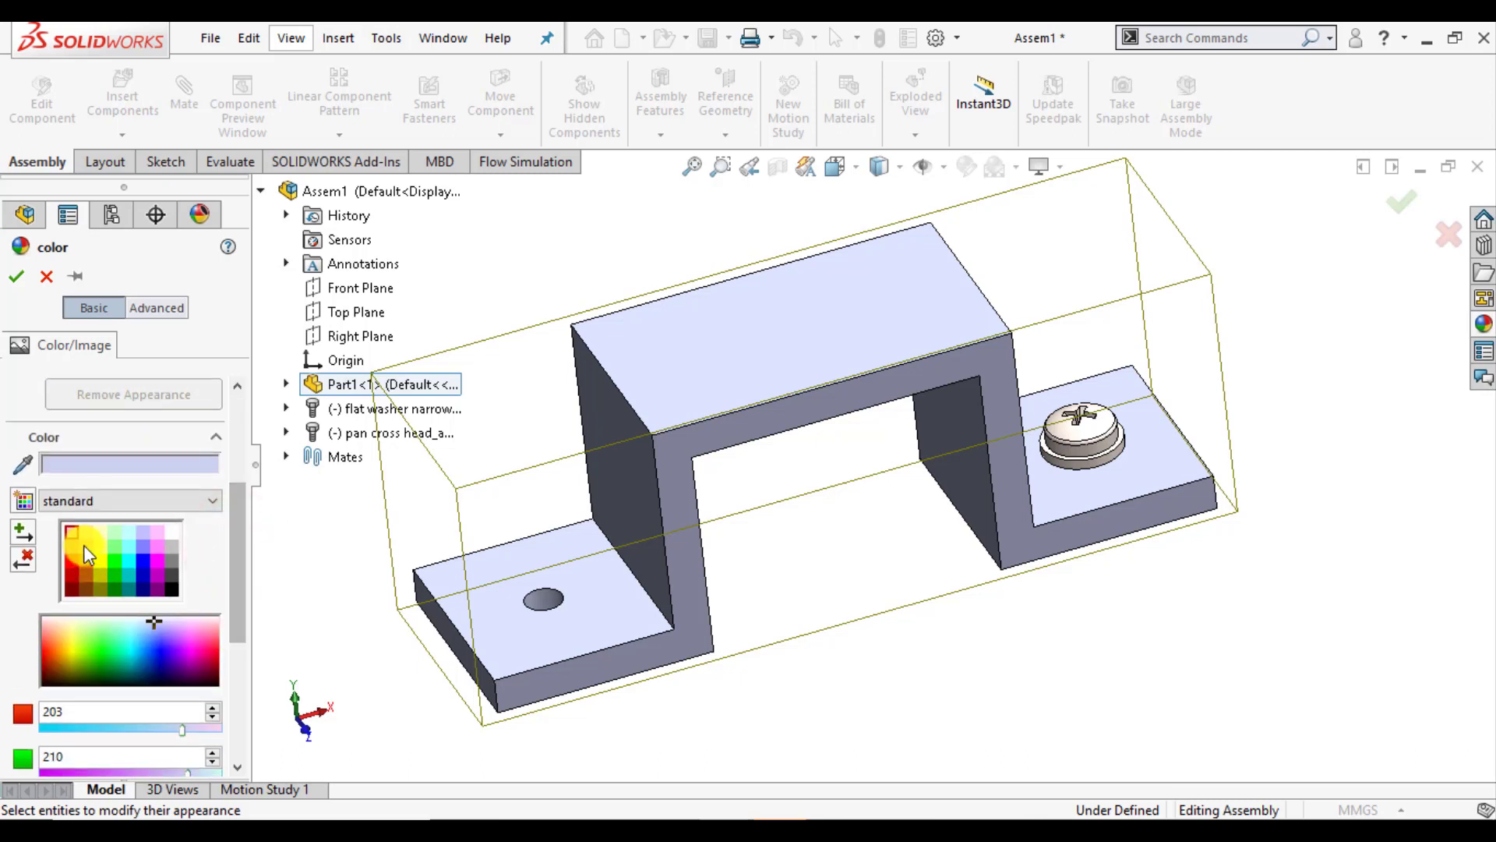
{"action": "left_click", "coordinate": [83, 545]}
{"action": "left_click", "coordinate": [86, 558]}
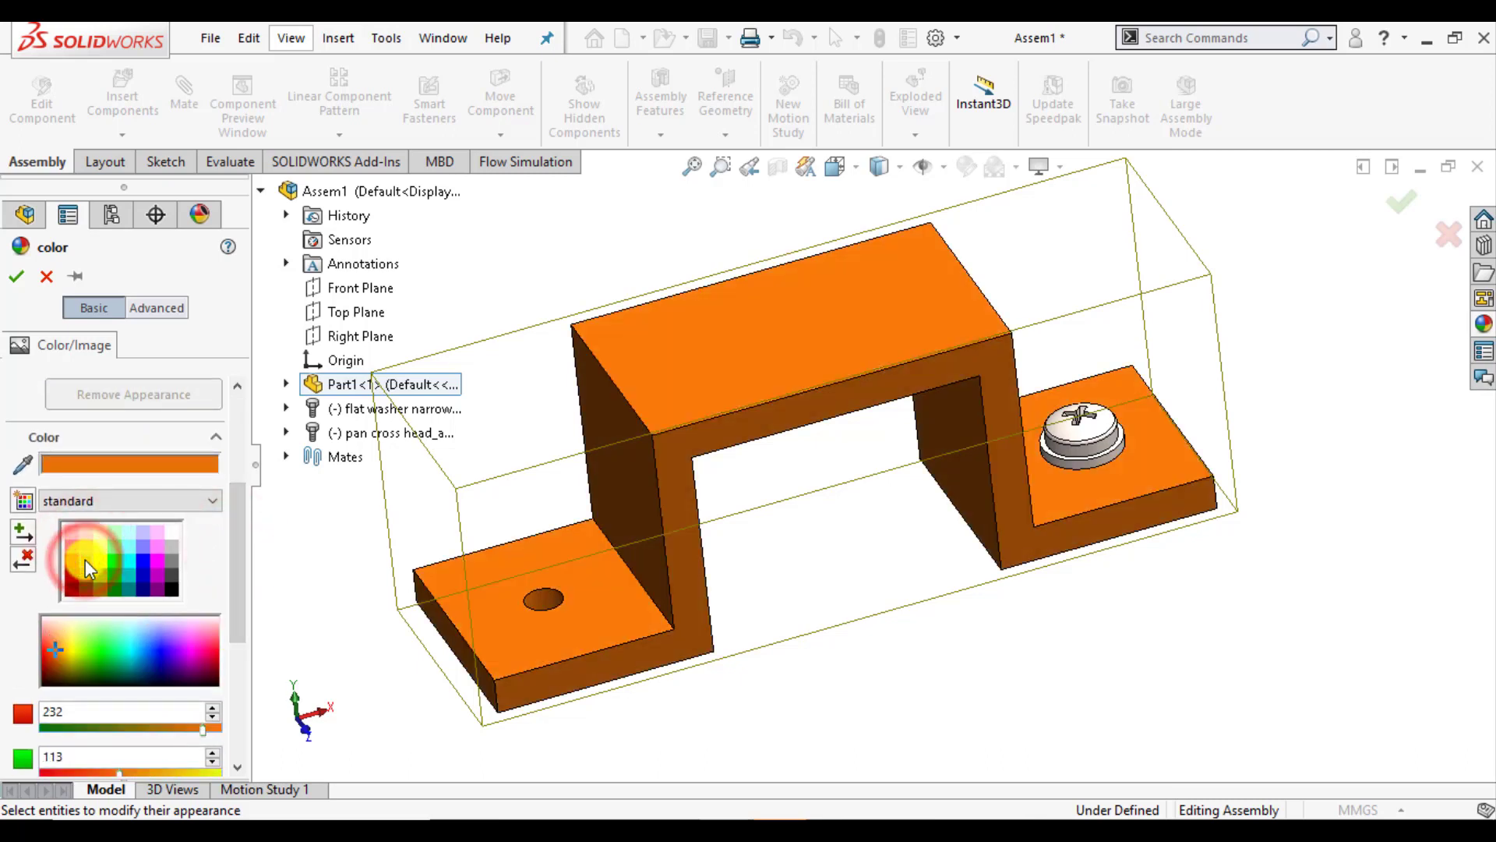
{"action": "left_click", "coordinate": [166, 560]}
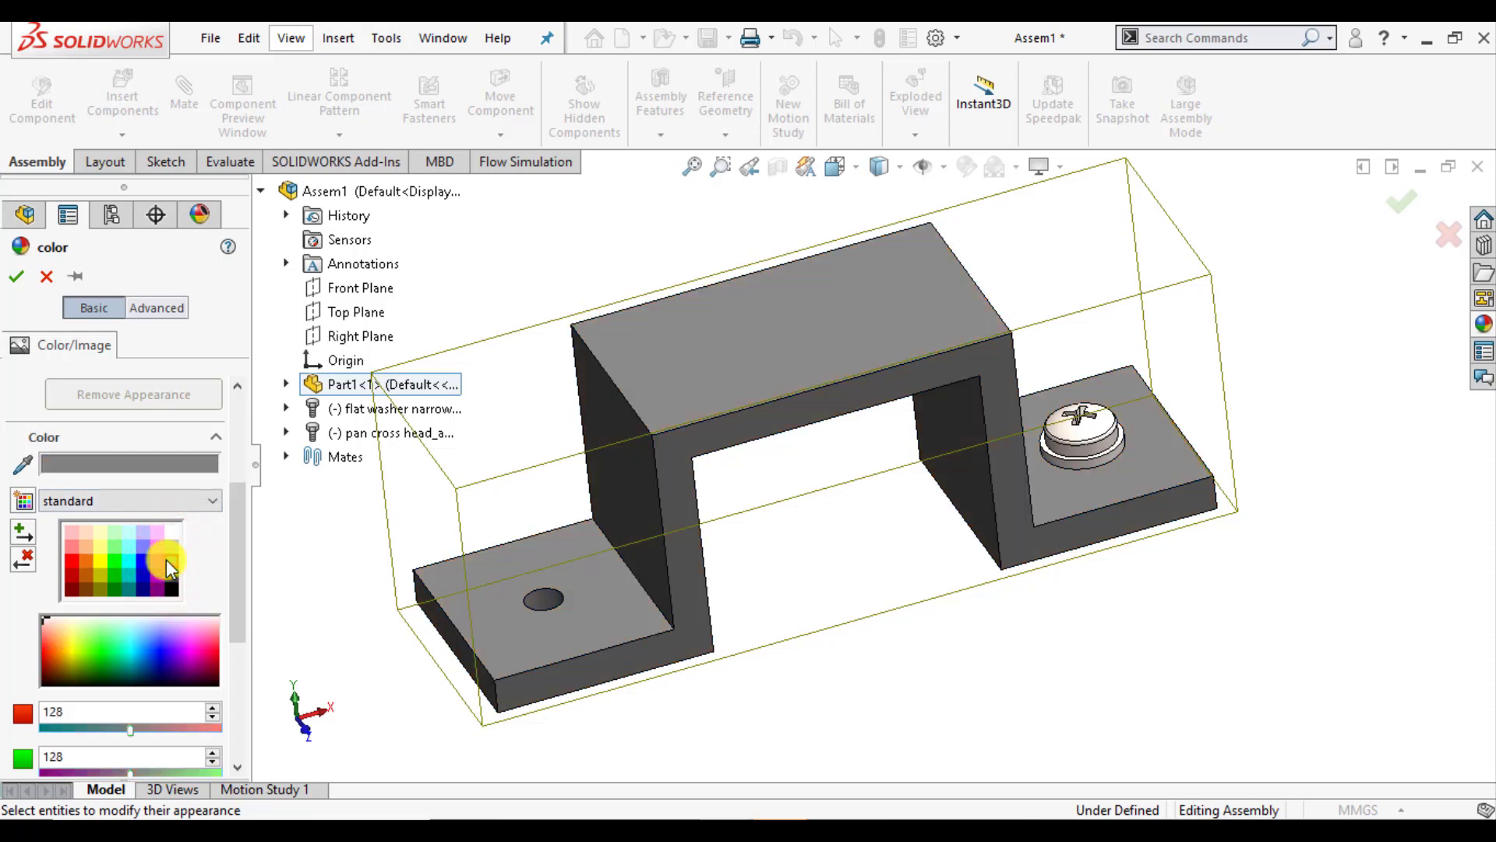
{"action": "left_click", "coordinate": [166, 545]}
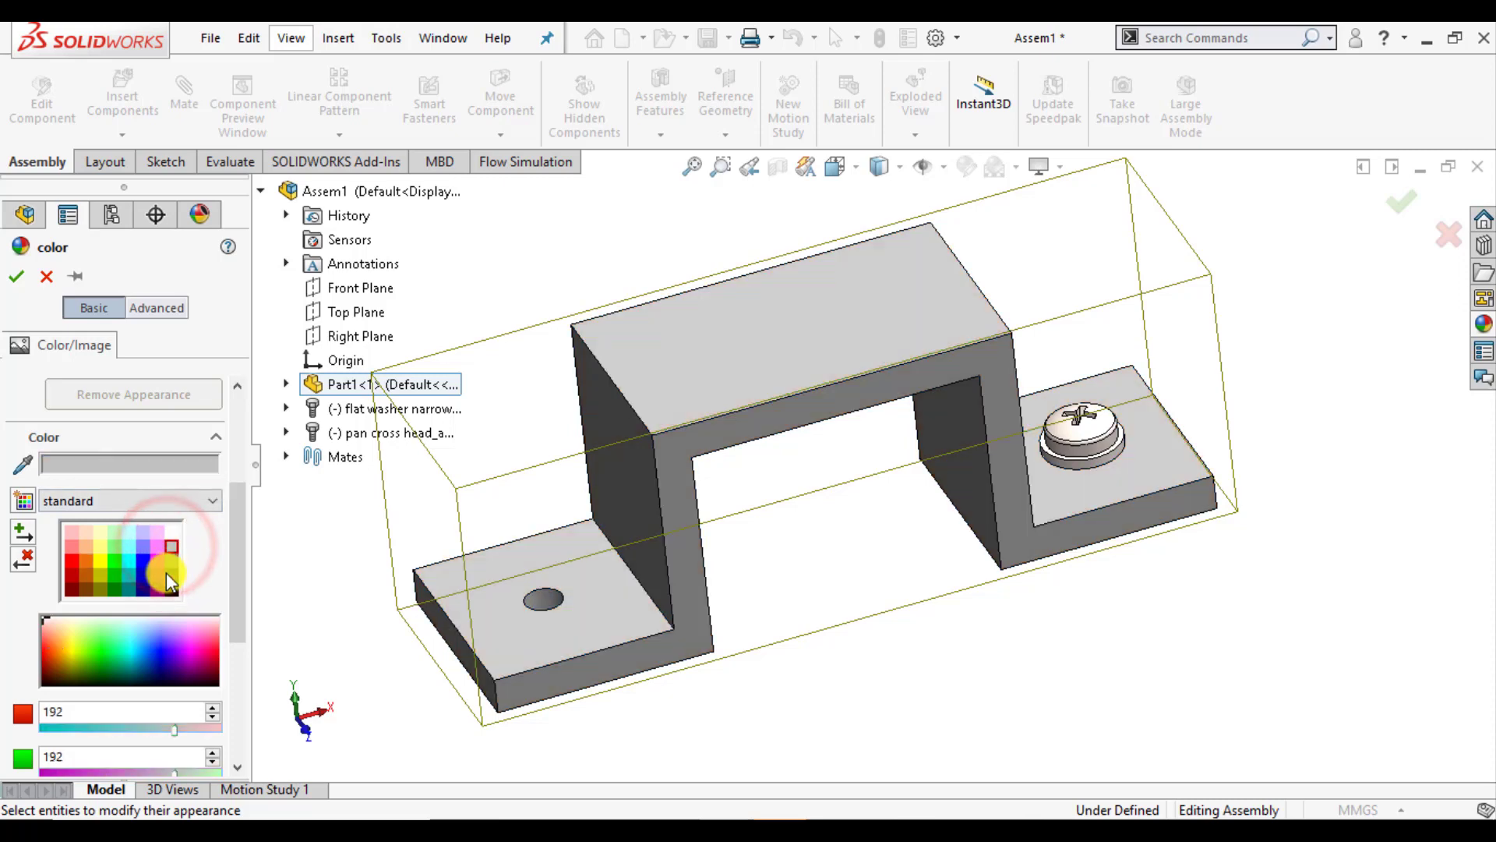
{"action": "left_click", "coordinate": [166, 572]}
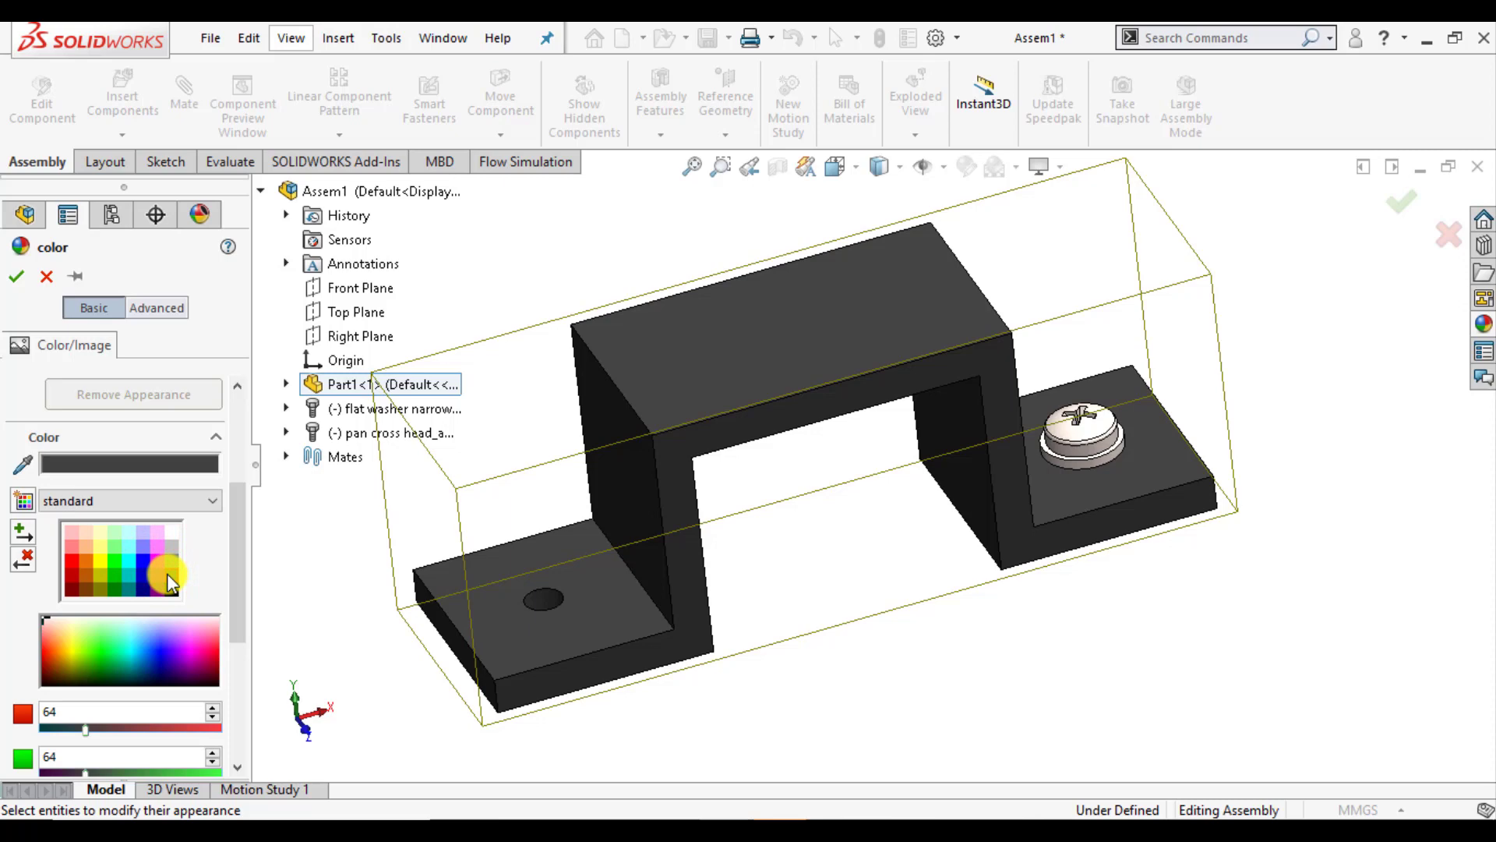
{"action": "left_click", "coordinate": [16, 278]}
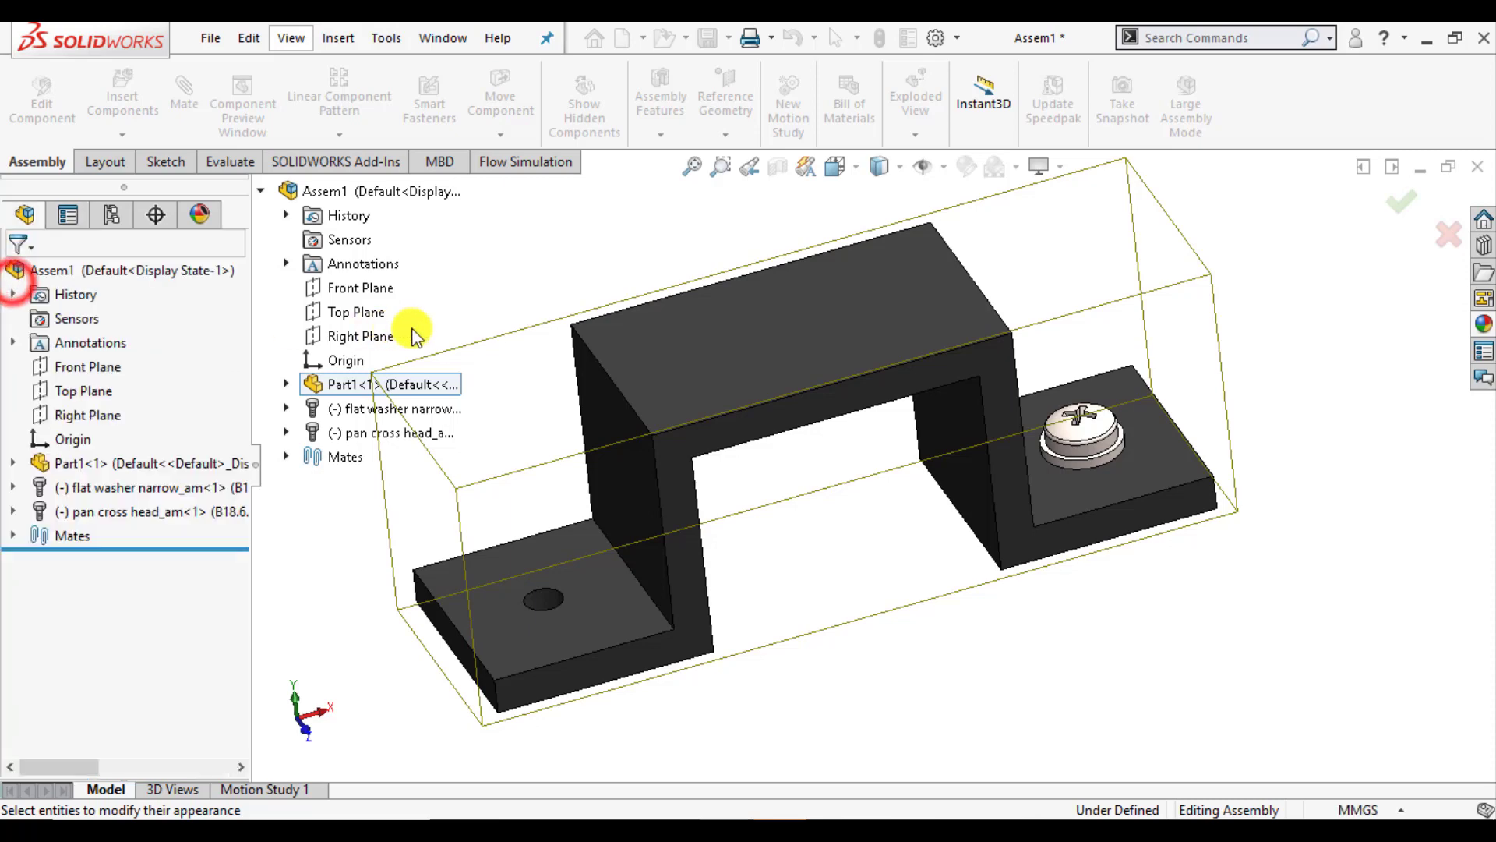
{"action": "left_click", "coordinate": [471, 306]}
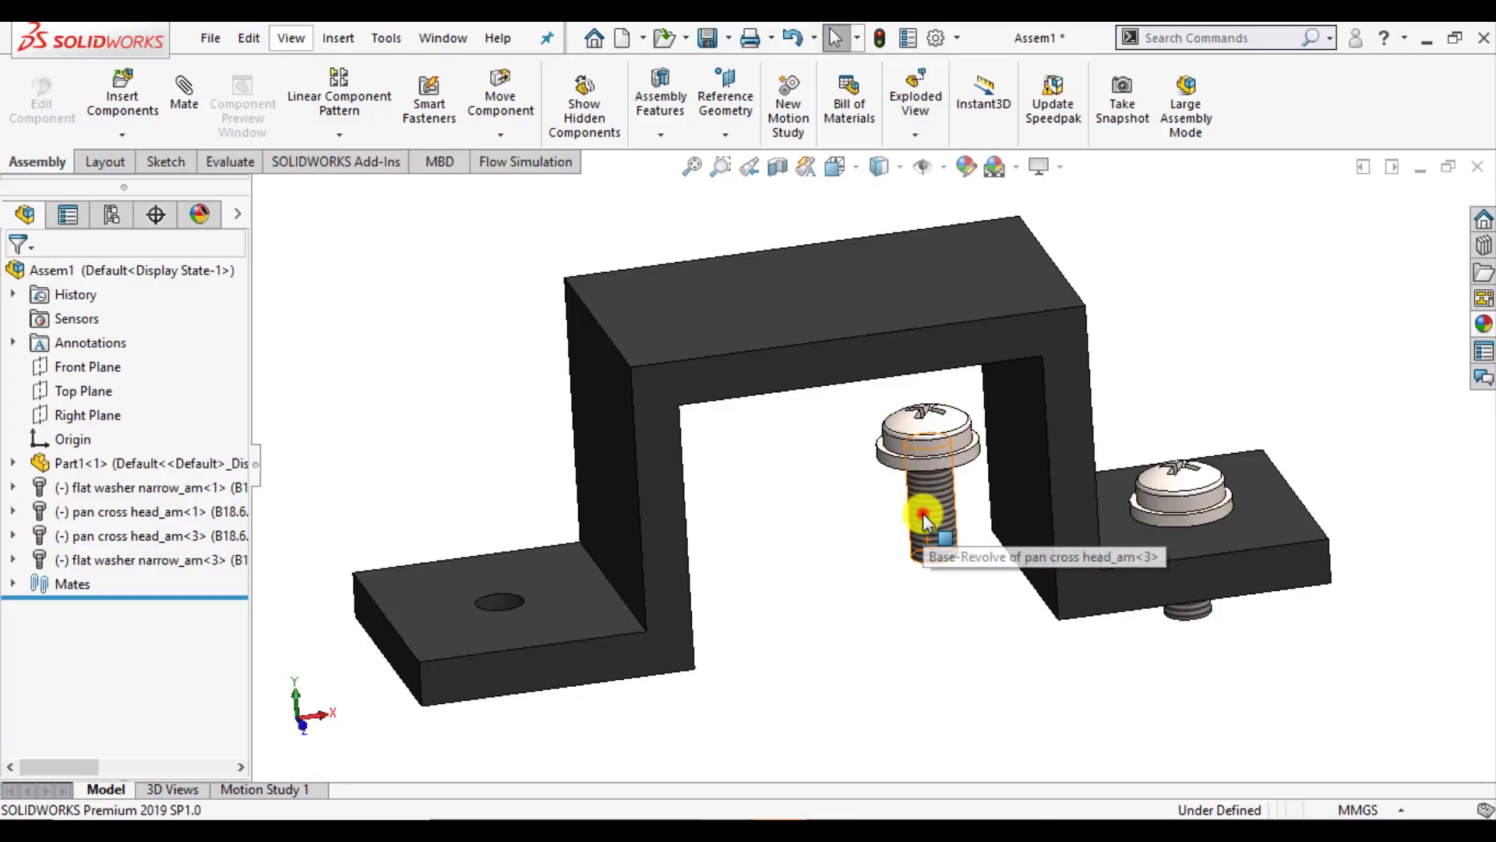
Step: Ctrl-drag a copy of the M5 screw and washer to beside the left flange
{"action": "left_click_drag", "start_coordinate": [922, 512], "coordinate": [371, 482], "text": "ctrl"}
{"action": "left_click", "coordinate": [862, 523]}
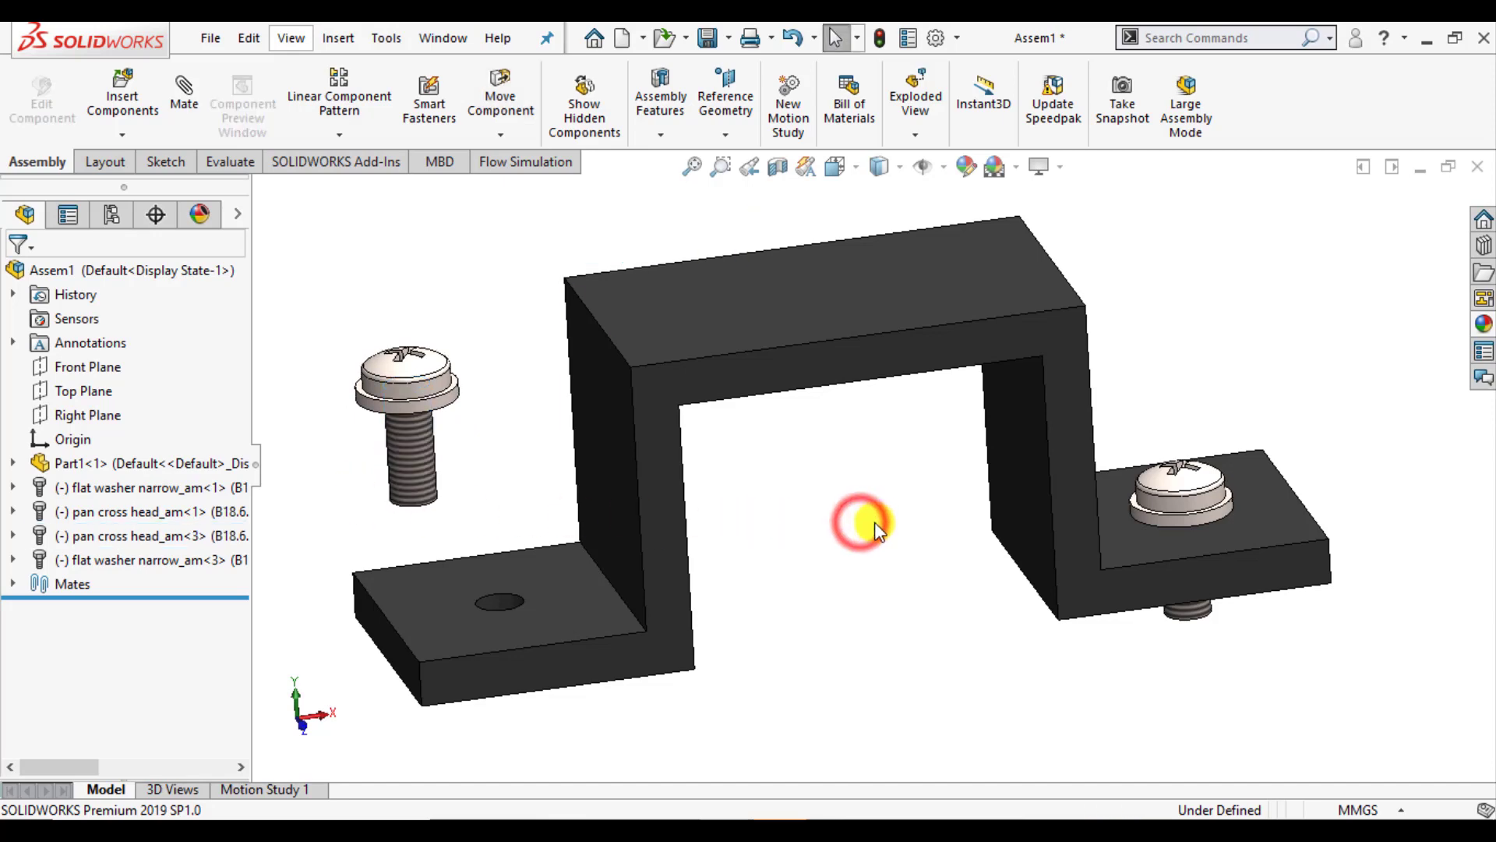
{"action": "mouse_move", "coordinate": [888, 528]}
{"action": "middle_mouse_down"}
{"action": "mouse_move", "coordinate": [895, 494]}
{"action": "mouse_move", "coordinate": [897, 515]}
{"action": "middle_mouse_up"}
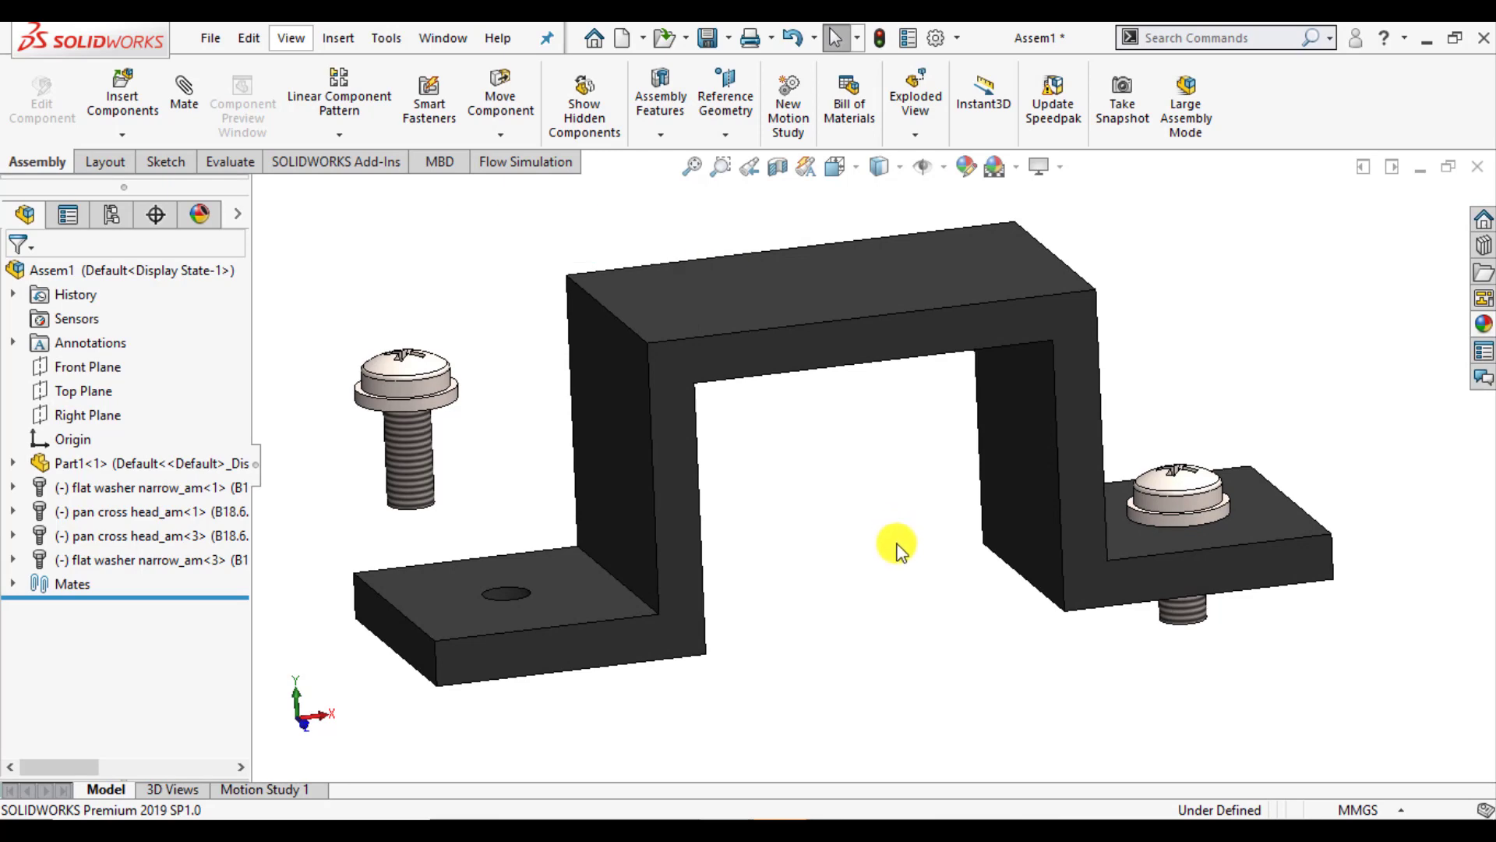
{"action": "middle_click_drag", "start_coordinate": [902, 558], "coordinate": [895, 568]}
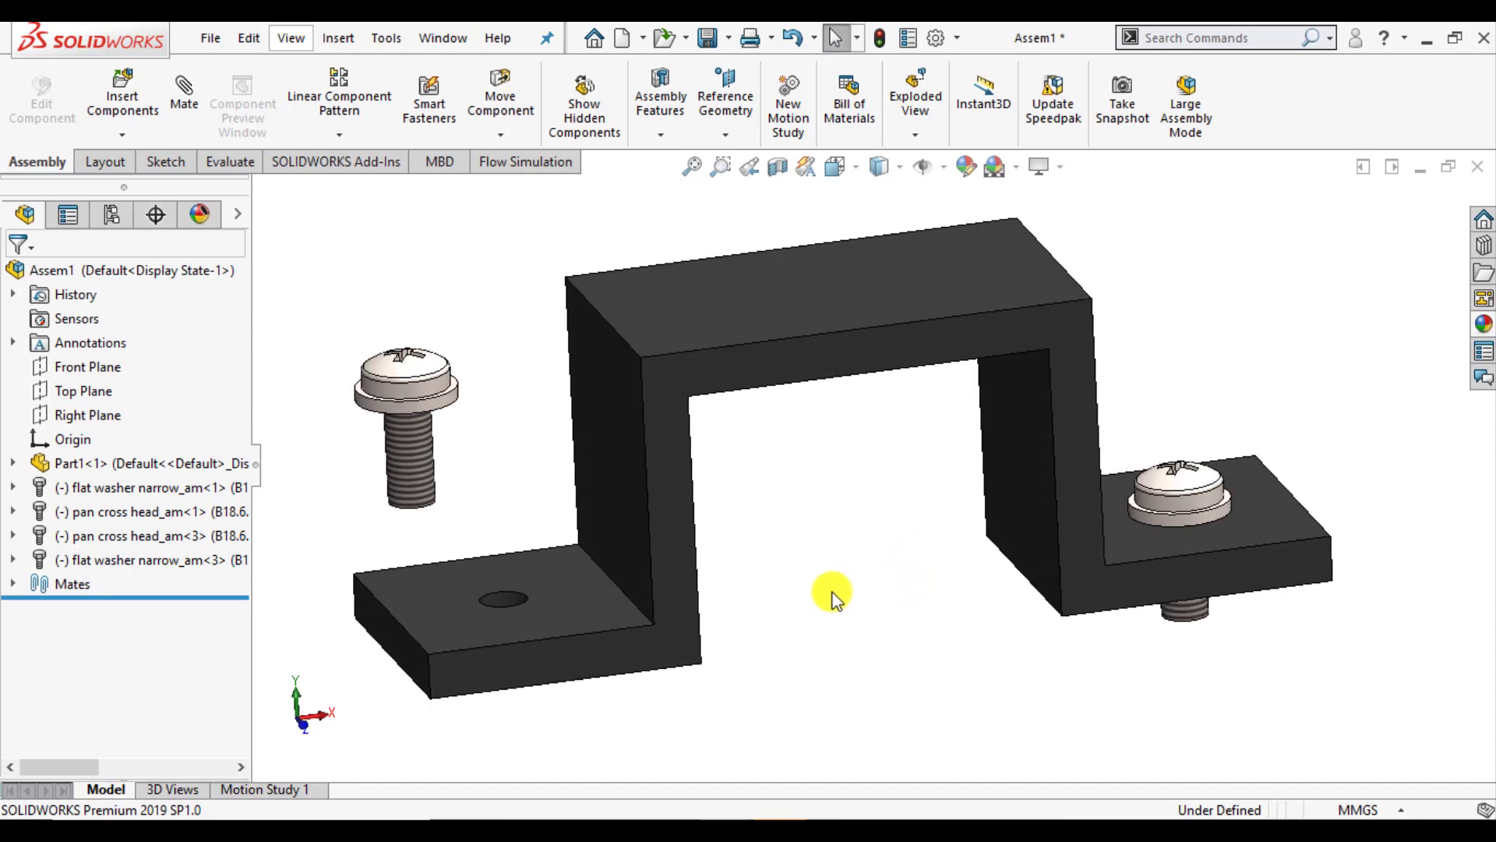